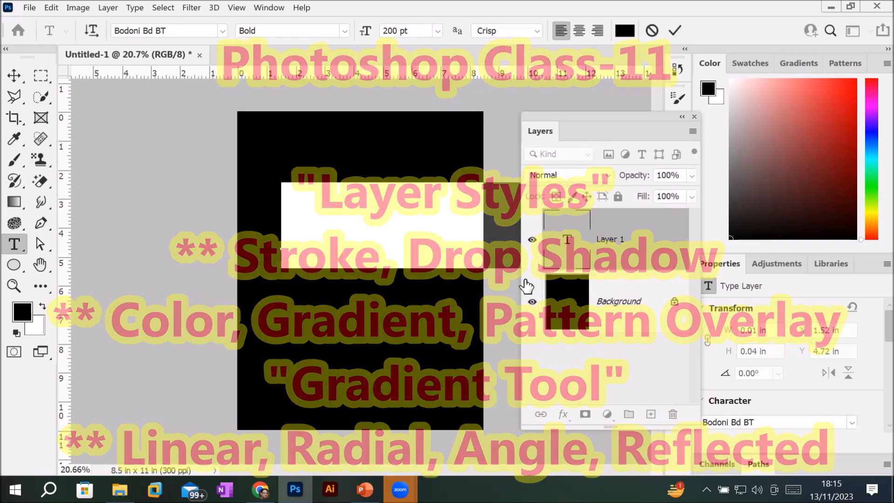
# Step: Enter the text "go." on the black canvas and set its text color to red (#ff0404)
pyautogui.write('abc')
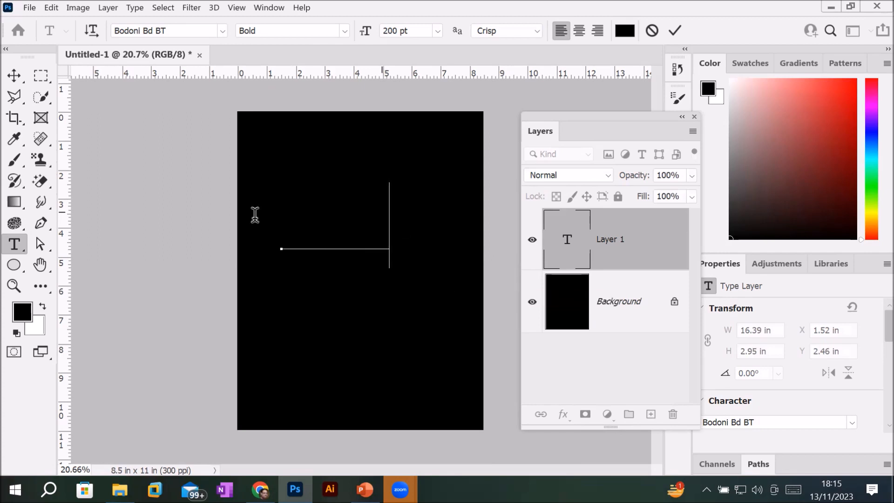
pyautogui.hotkey('ctrl', 'a')
pyautogui.click(624, 31)
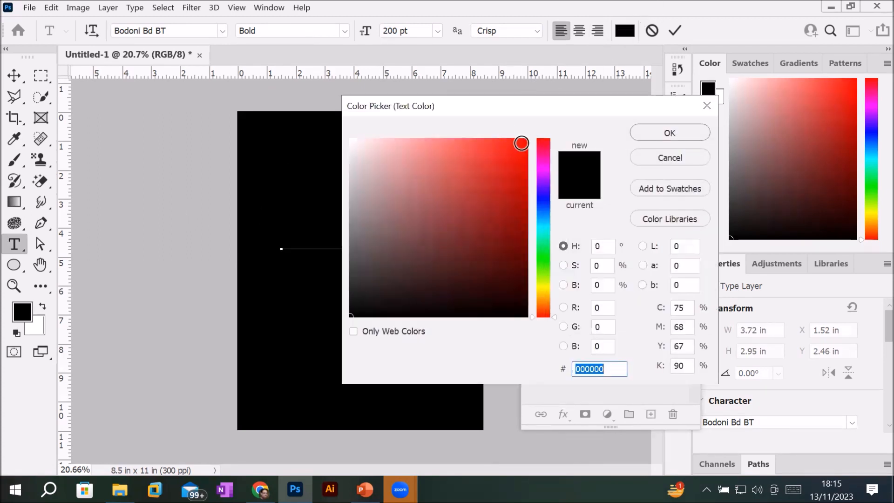
pyautogui.click(526, 142)
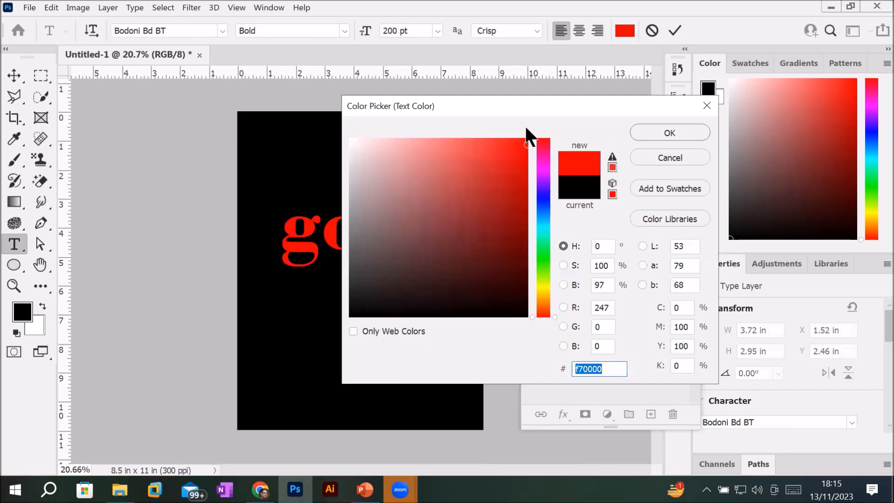
pyautogui.moveTo(524, 138); pyautogui.dragTo(525, 139)
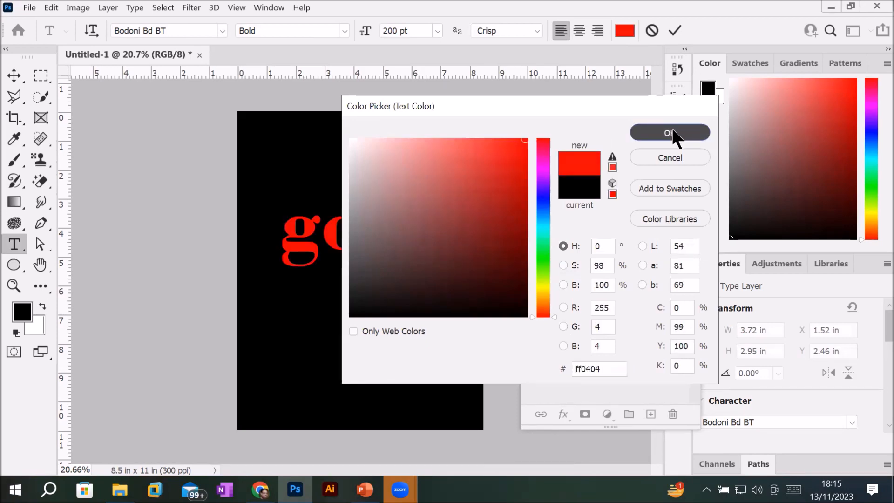
pyautogui.click(674, 133)
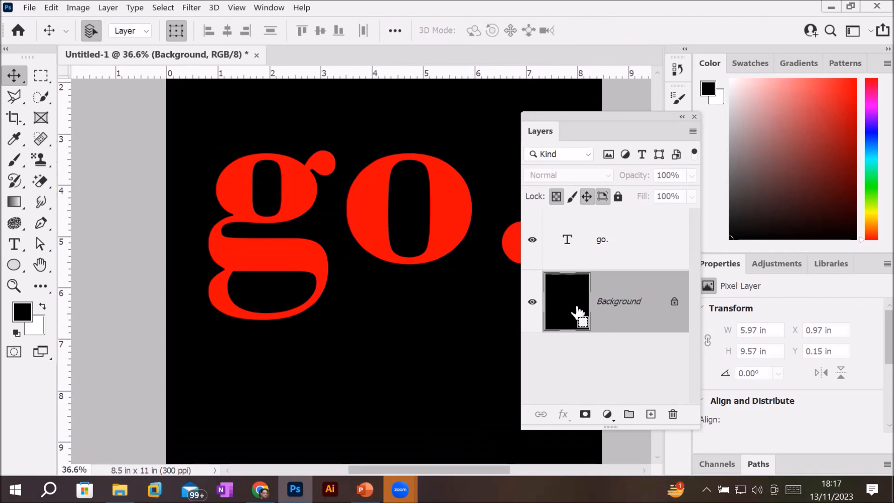
# Step: Invert the black Background layer to white
pyautogui.hotkey('ctrl', 'i')
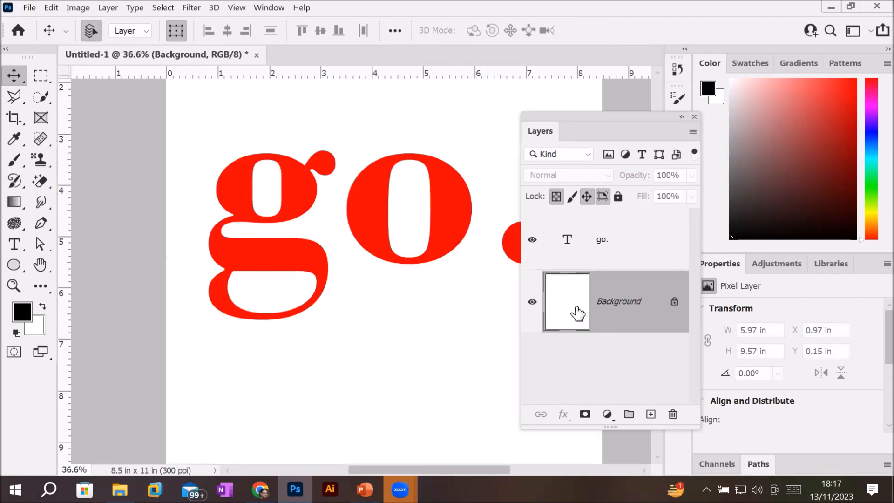
# Step: Add a Stroke layer style to the "go." text layer and set the stroke color to bright blue
pyautogui.click(371, 227)
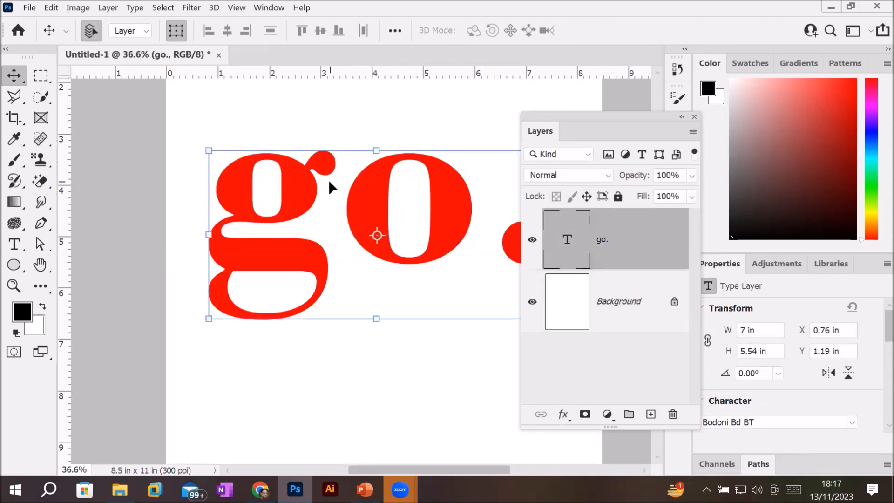
pyautogui.scroll(4, 326, 181)
pyautogui.scroll(1, 325, 189)
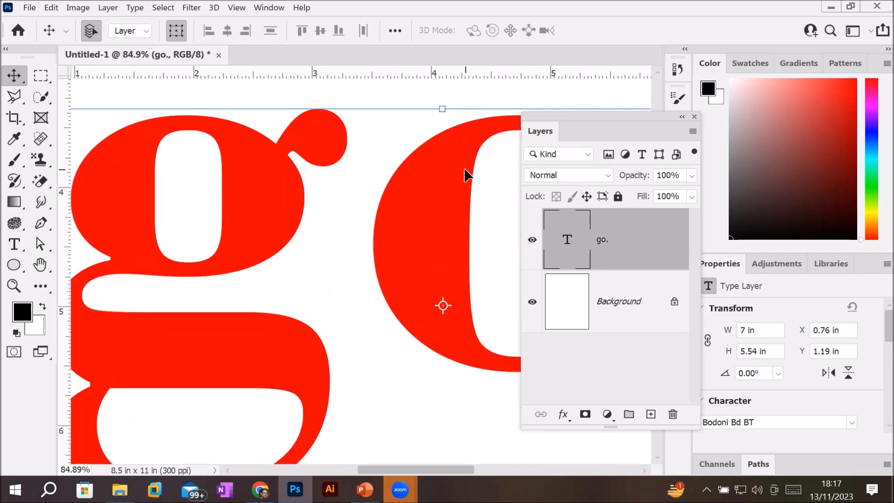
pyautogui.click(564, 419)
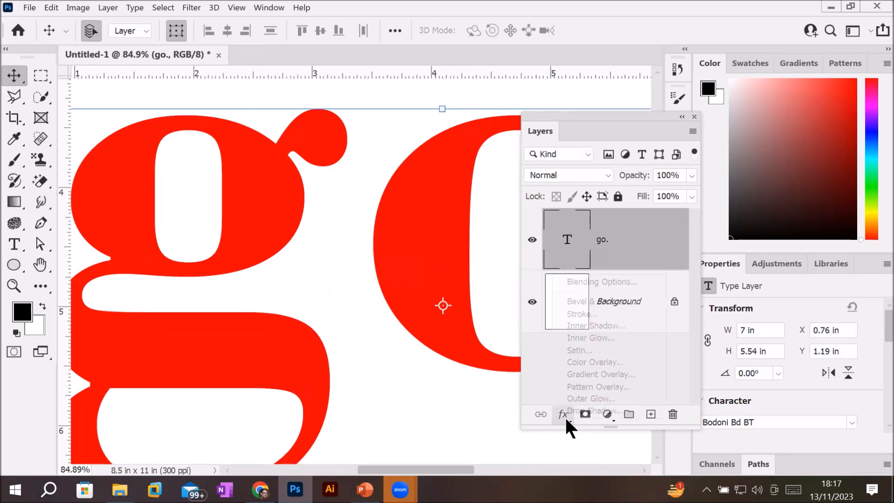
pyautogui.click(602, 314)
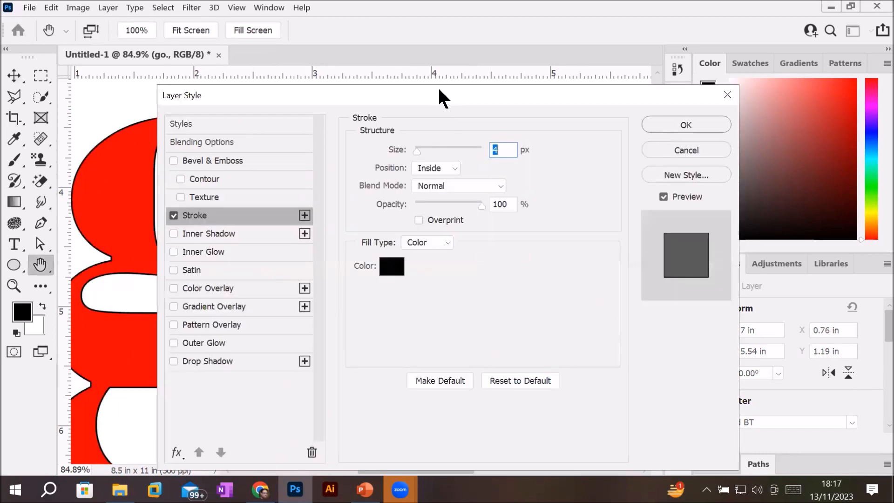
pyautogui.moveTo(437, 90); pyautogui.dragTo(635, 62)
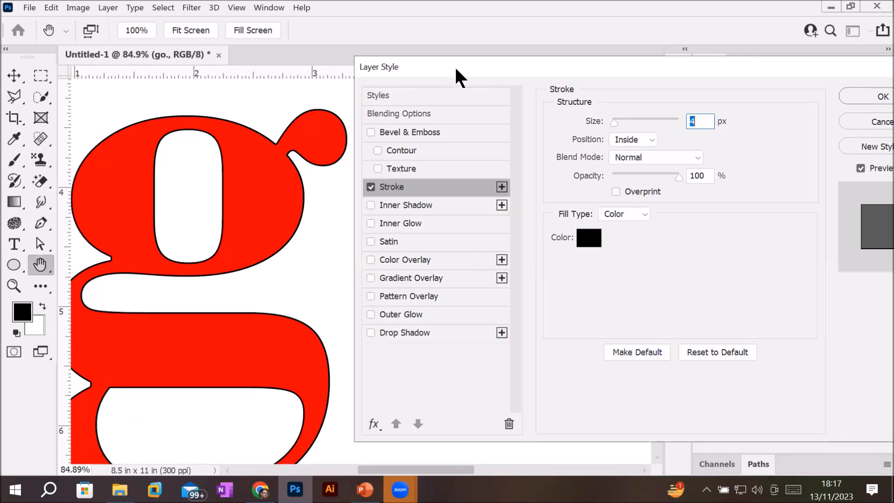
pyautogui.moveTo(455, 65); pyautogui.dragTo(389, 101)
pyautogui.click(524, 274)
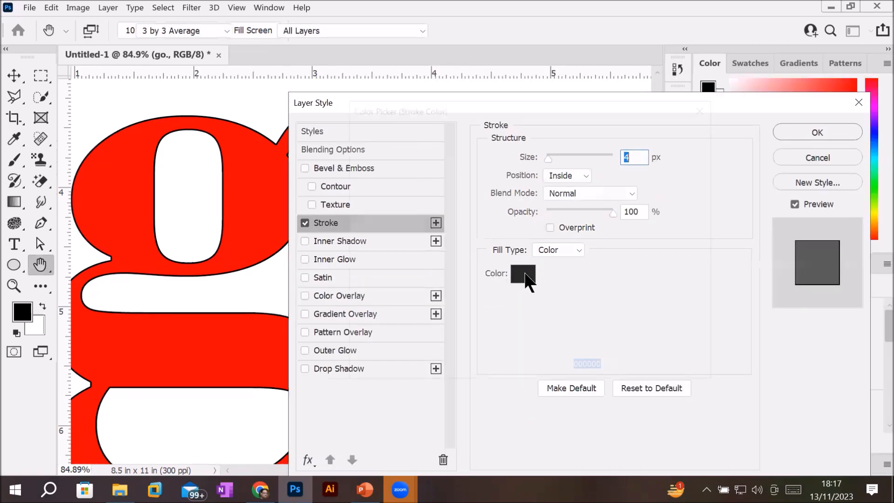
pyautogui.click(543, 208)
pyautogui.moveTo(527, 177); pyautogui.dragTo(521, 148)
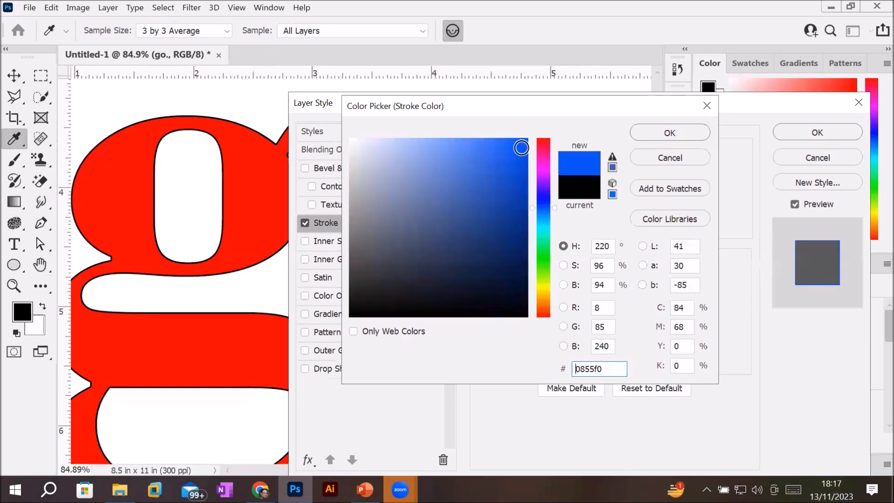
pyautogui.click(658, 128)
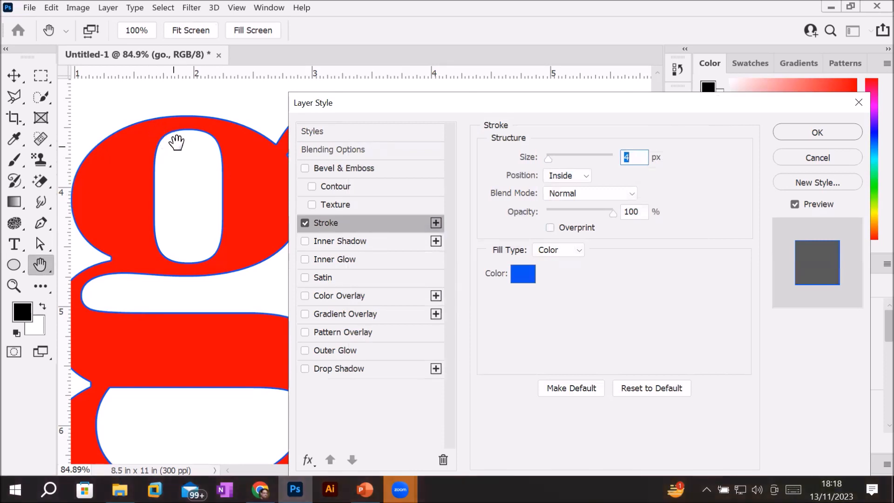
# Step: Set the stroke size to 18 px and try the Outside, Inside and Center positions
pyautogui.moveTo(549, 157); pyautogui.dragTo(554, 155)
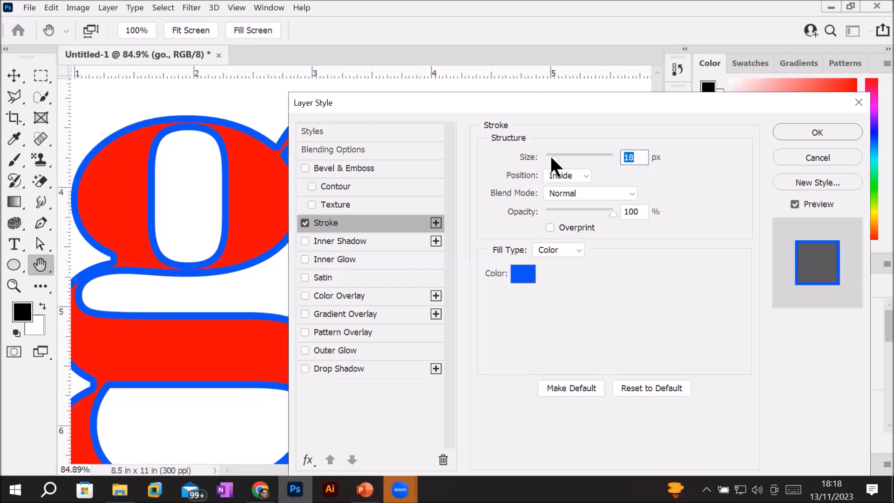
pyautogui.click(582, 171)
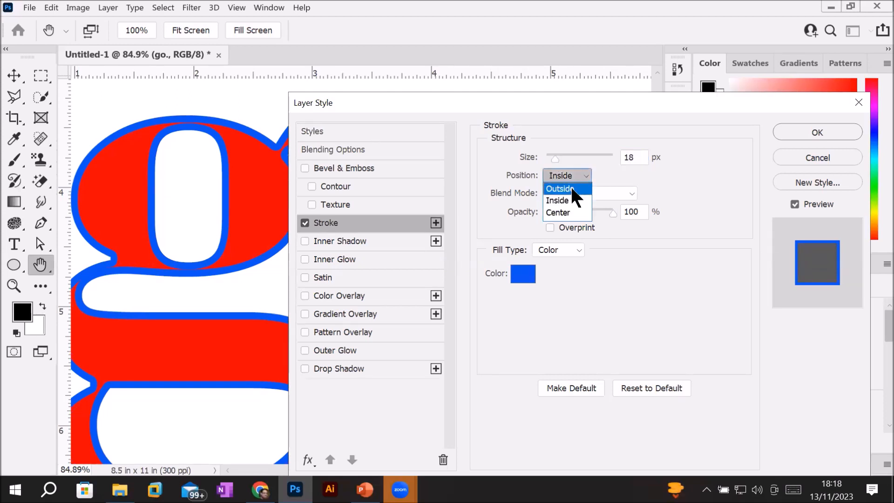
pyautogui.click(569, 186)
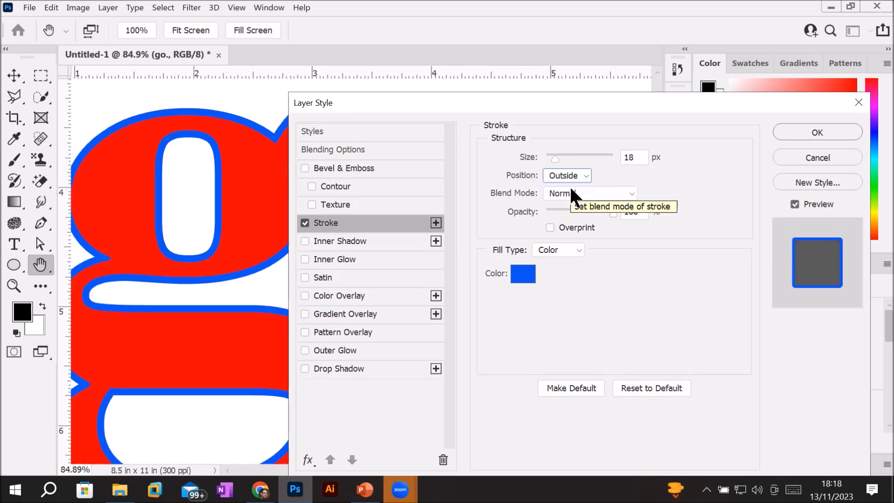
pyautogui.click(577, 177)
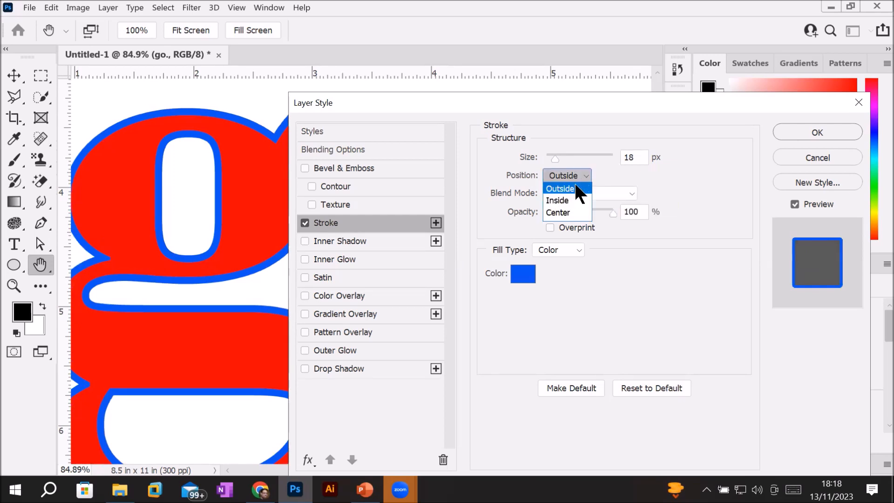
pyautogui.click(569, 200)
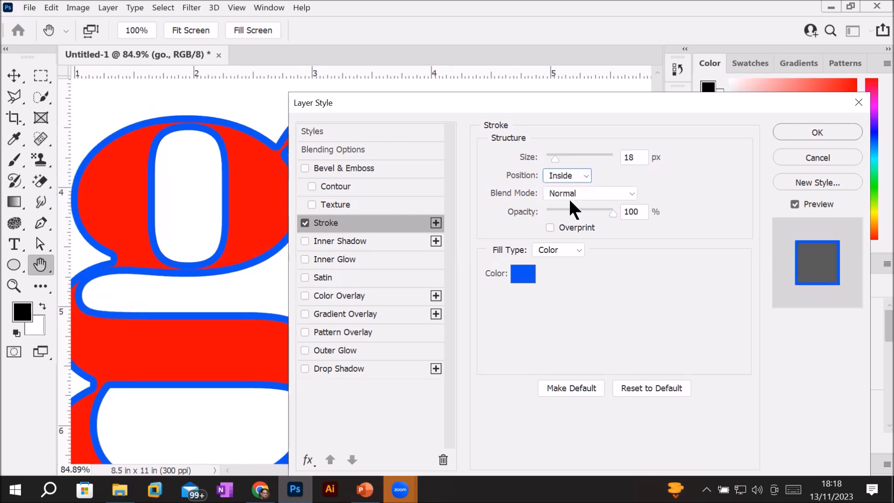
pyautogui.click(583, 174)
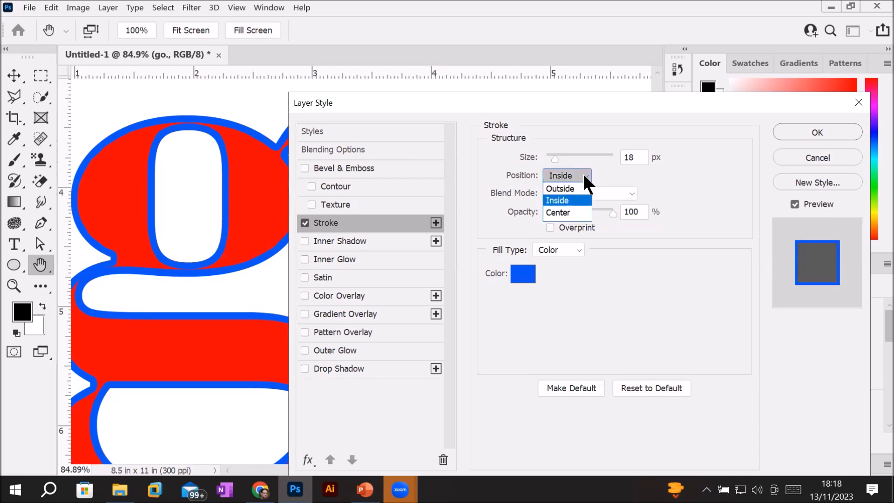
pyautogui.click(562, 211)
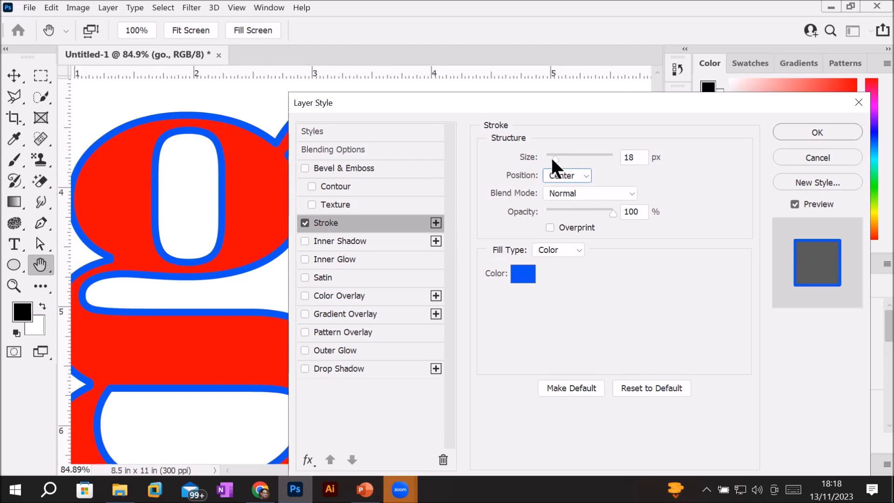
# Step: Increase the stroke size to 51 px and set its position to Outside
pyautogui.moveTo(552, 158); pyautogui.dragTo(562, 155)
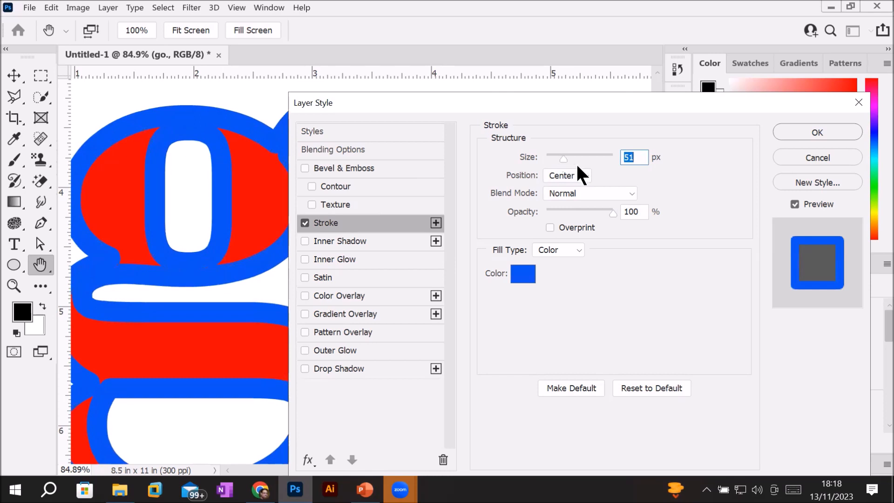
pyautogui.click(582, 173)
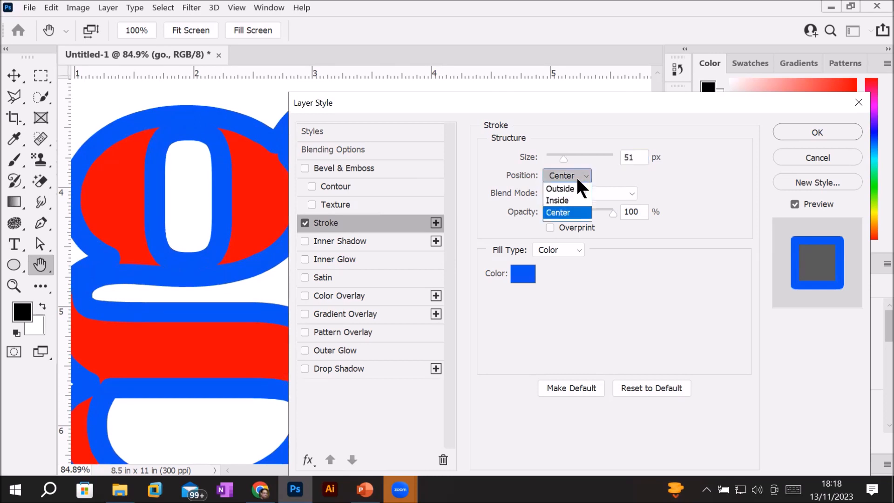
pyautogui.click(568, 183)
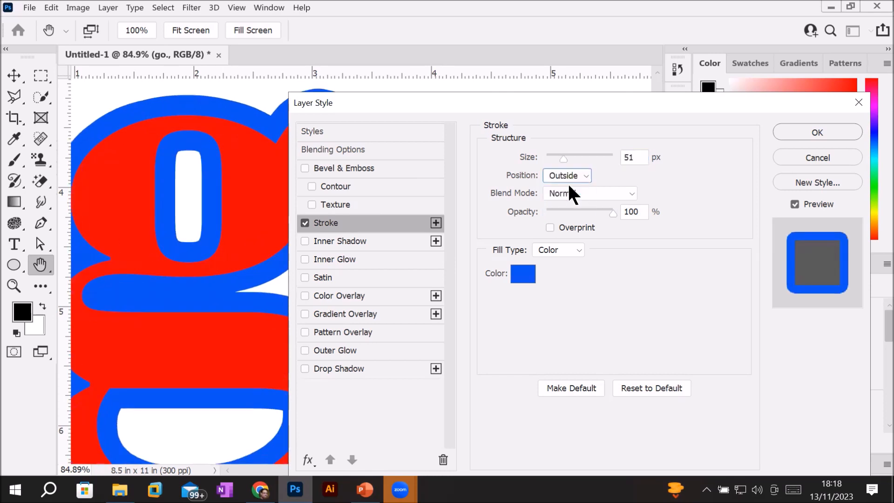
# Step: Reduce the stroke size to 29 px, try an opacity of 55%, and restore the opacity to 100%
pyautogui.doubleClick(639, 159)
pyautogui.moveTo(563, 155); pyautogui.dragTo(554, 158)
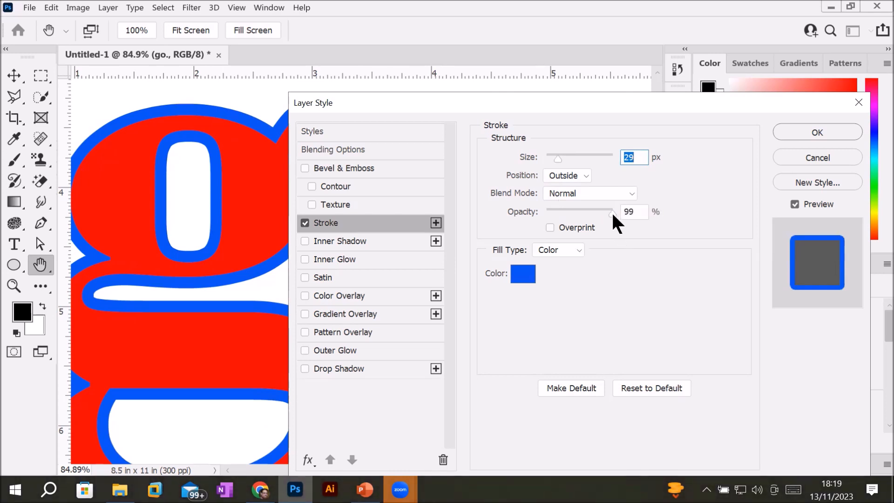
pyautogui.moveTo(599, 211); pyautogui.dragTo(583, 212)
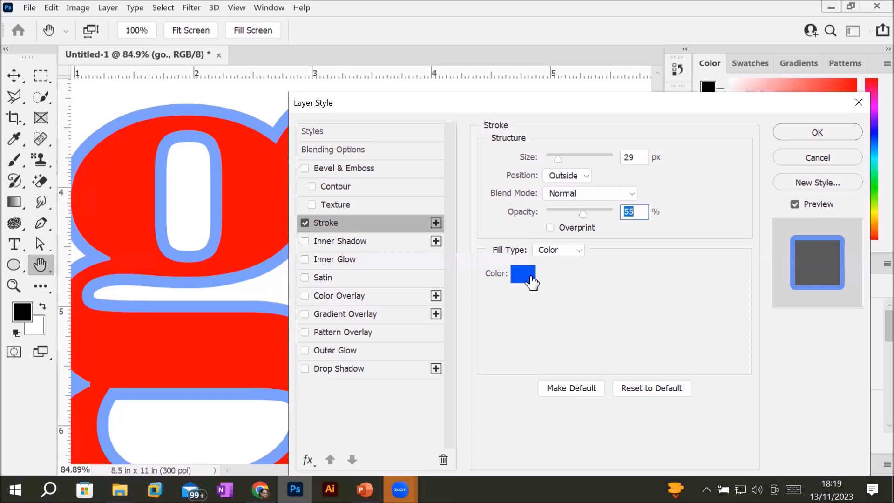
pyautogui.moveTo(582, 212); pyautogui.dragTo(618, 212)
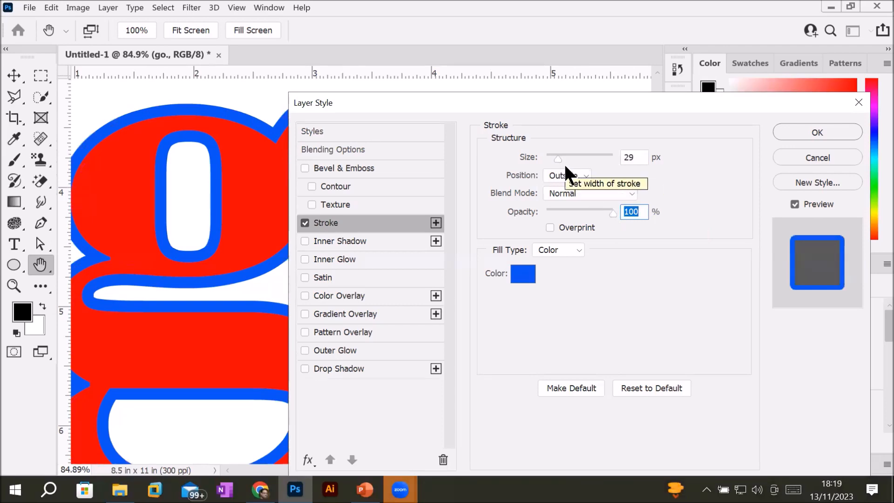
# Step: Set the stroke size to 10 px and apply the layer style
pyautogui.click(634, 157)
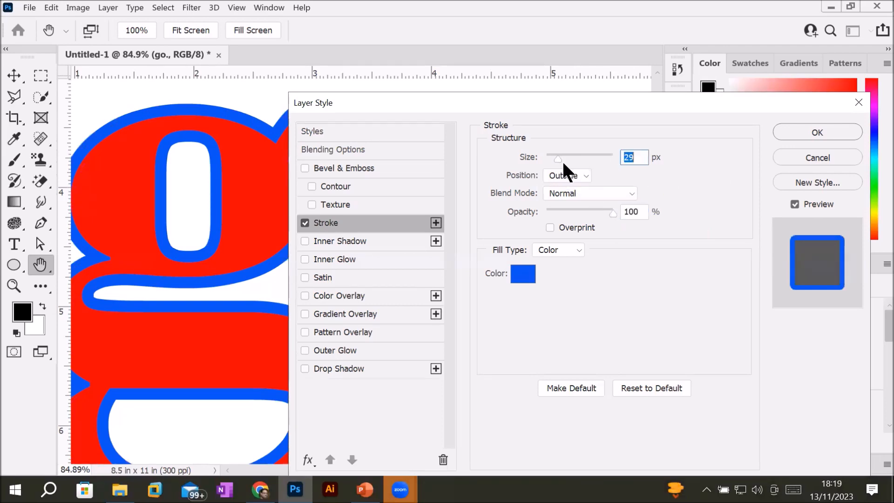
pyautogui.write('10')
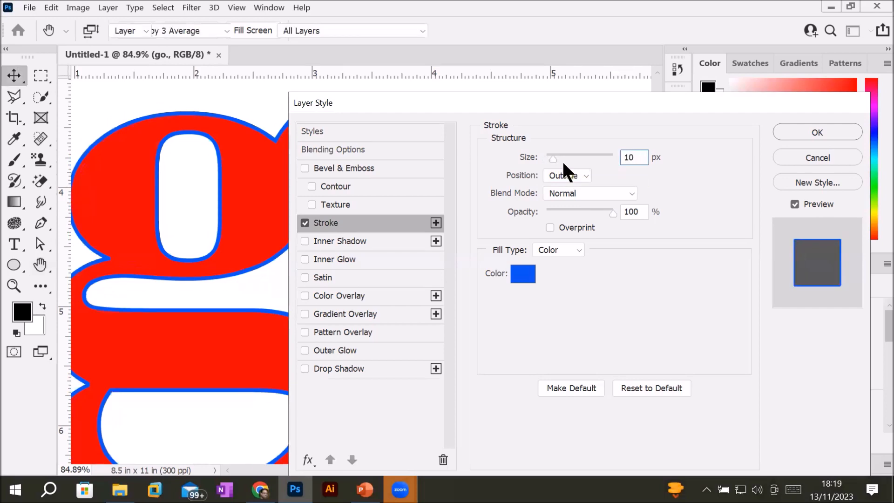
pyautogui.press('Return')
# Step: Inspect the outline around the letters and the period, and hide the Stroke effect of the "go." layer
pyautogui.scroll(-8, 440, 243)
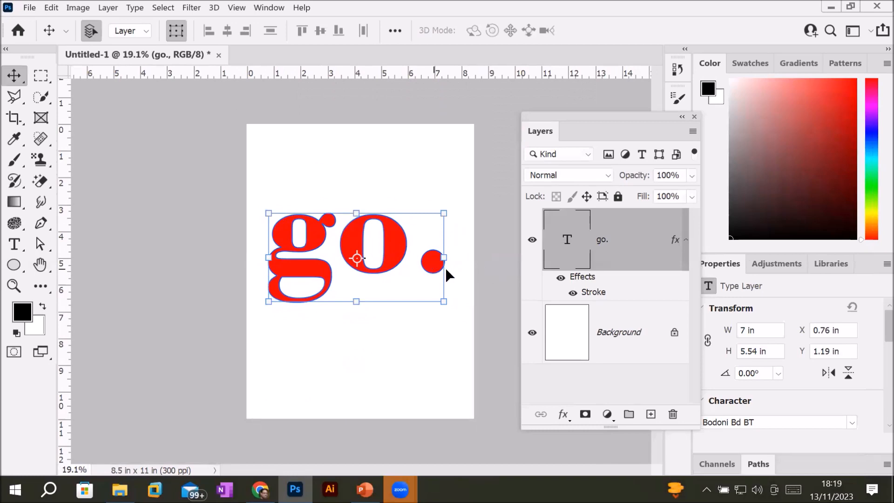
pyautogui.scroll(9, 444, 269)
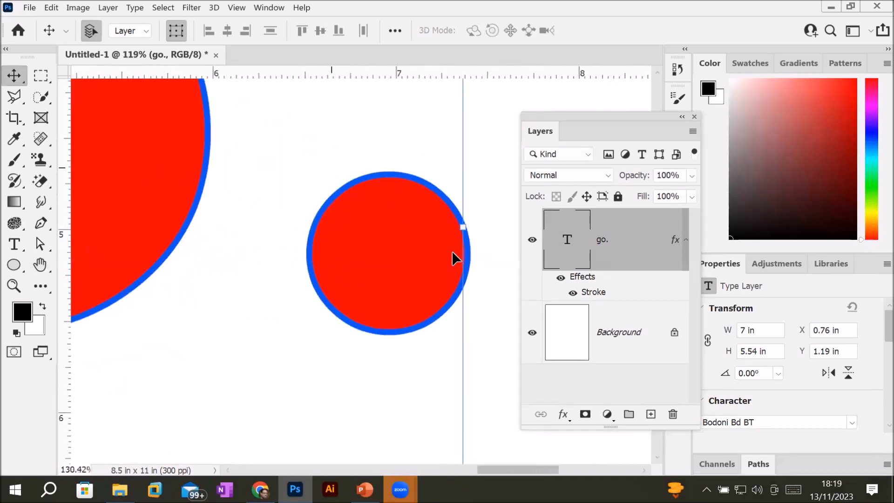
pyautogui.scroll(1, 450, 250)
pyautogui.scroll(-6, 233, 228)
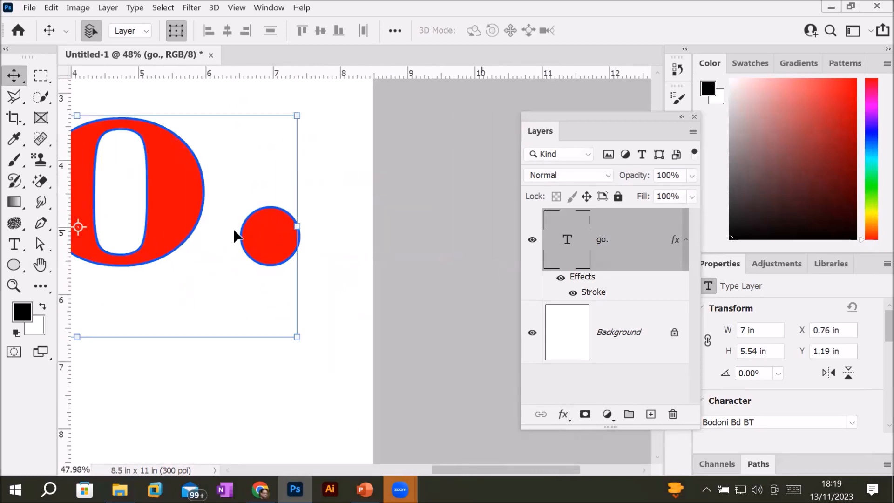
pyautogui.scroll(-4, 234, 228)
pyautogui.scroll(4, 267, 259)
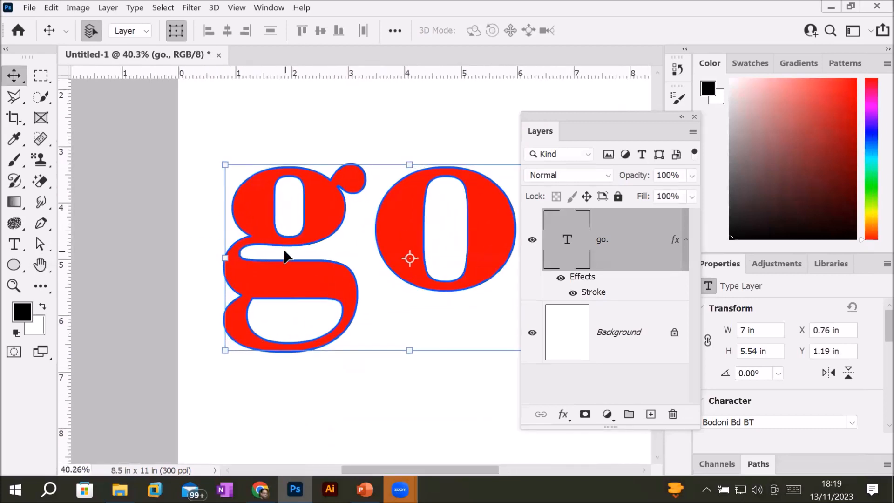
pyautogui.scroll(3, 284, 251)
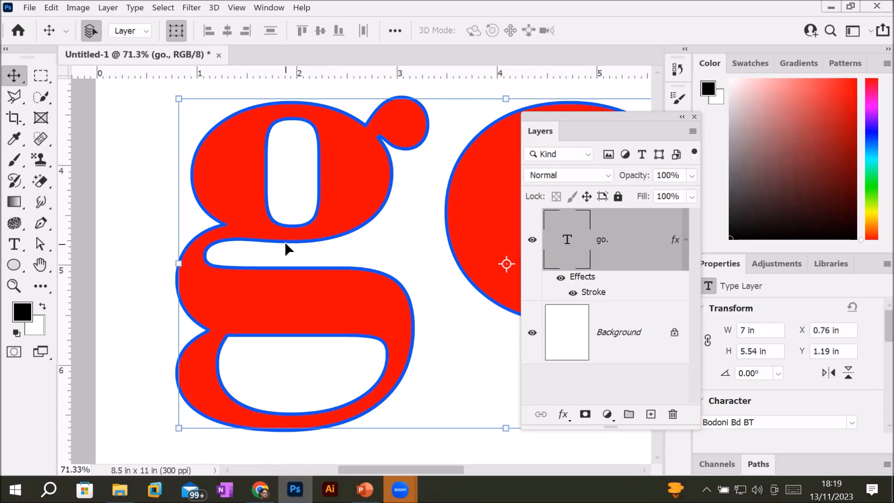
pyautogui.click(573, 292)
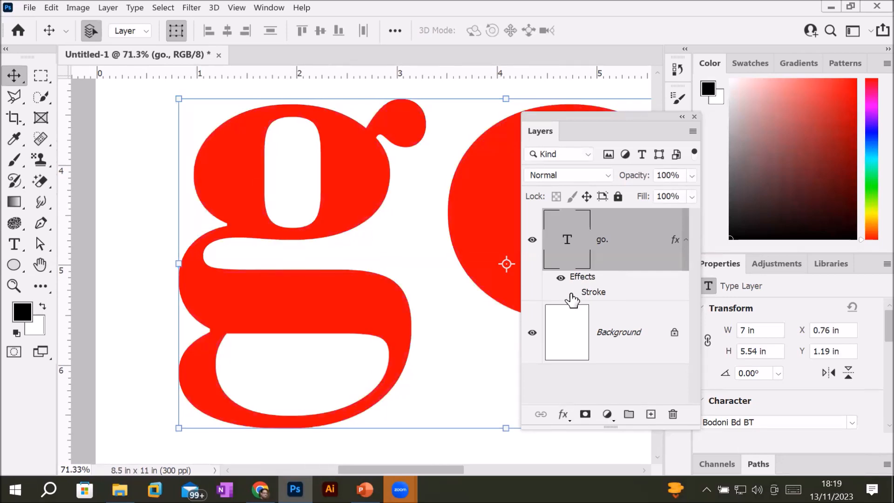
# Step: Toggle the Stroke effect of the "go." layer on and off, leaving it shown
pyautogui.click(573, 293)
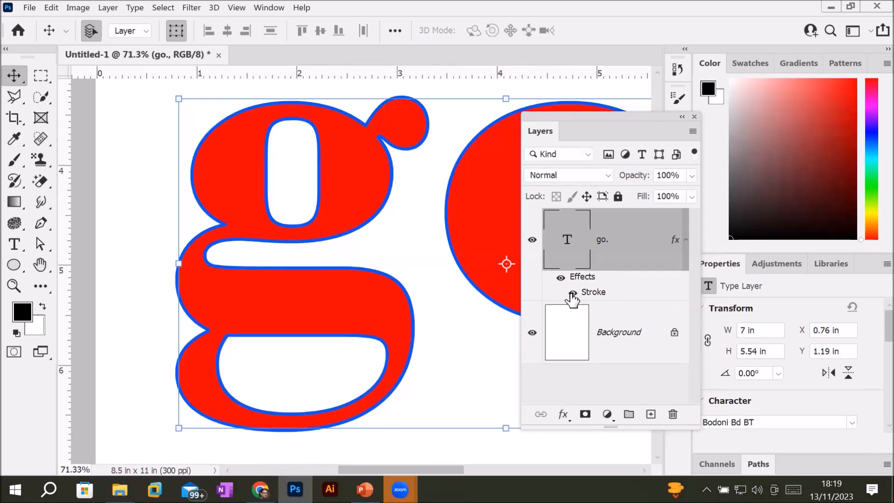
pyautogui.click(573, 293)
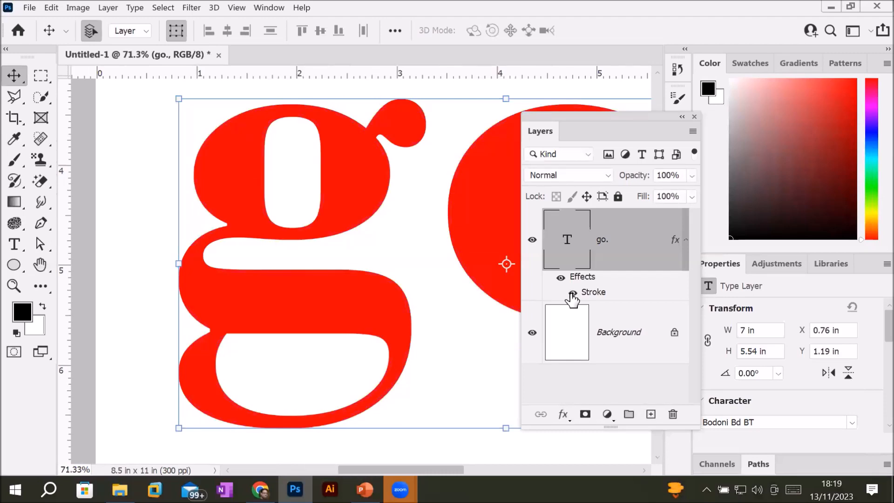
pyautogui.click(573, 293)
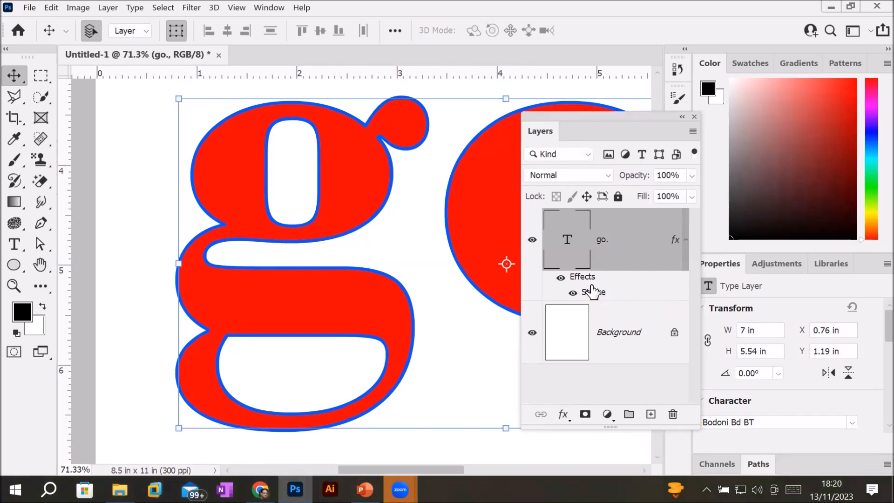
# Step: Reopen the layer style of the "go." layer and add a second Stroke effect
pyautogui.doubleClick(592, 292)
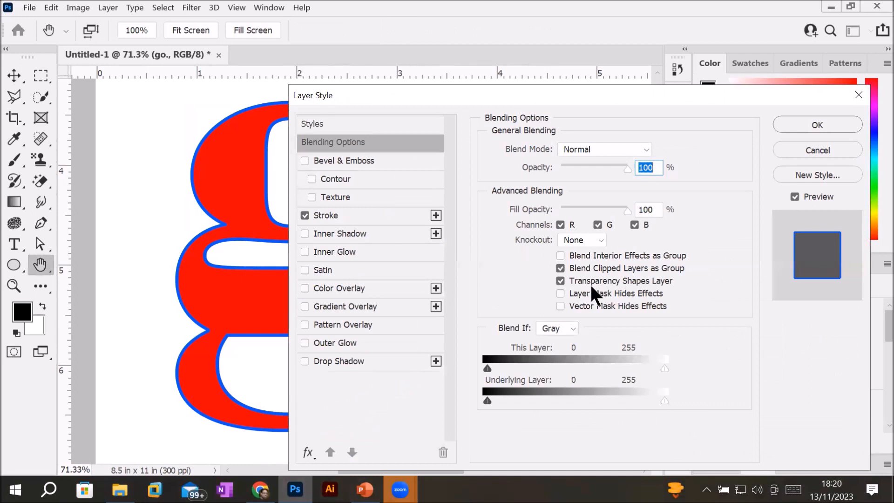
pyautogui.click(305, 215)
pyautogui.click(305, 215)
pyautogui.click(305, 215)
pyautogui.click(436, 214)
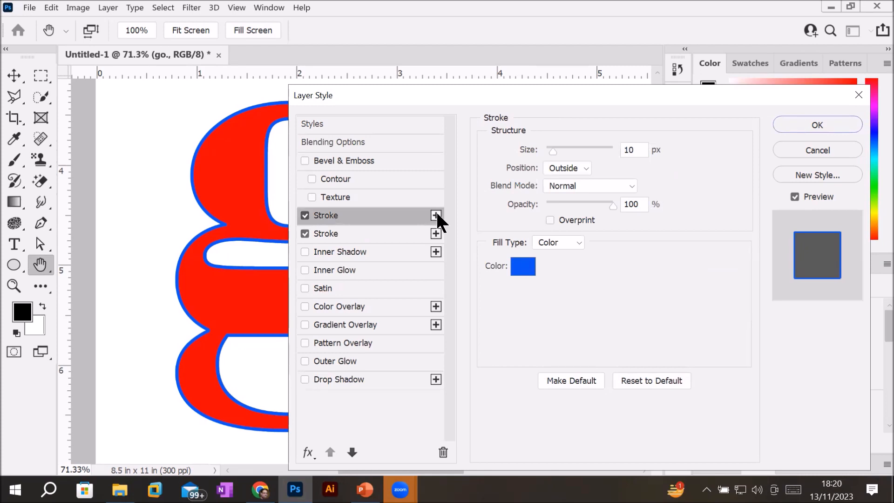
# Step: Change the color of the upper stroke to a bright green
pyautogui.click(524, 267)
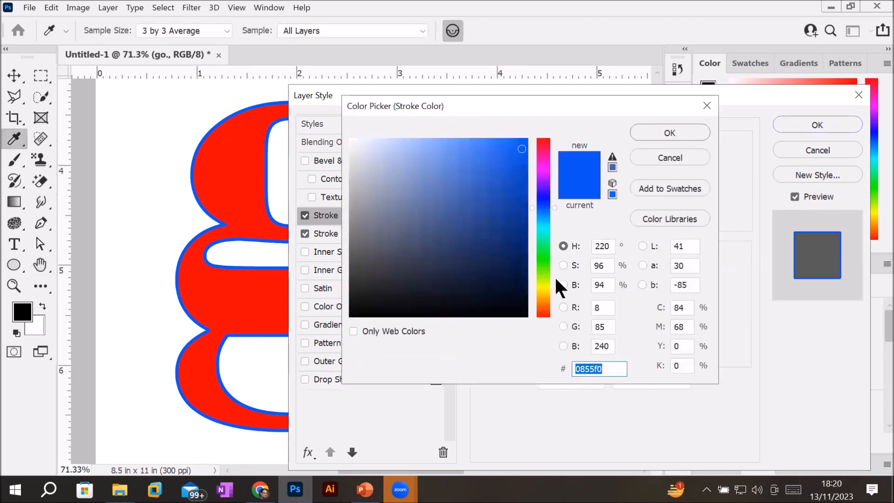
pyautogui.click(541, 244)
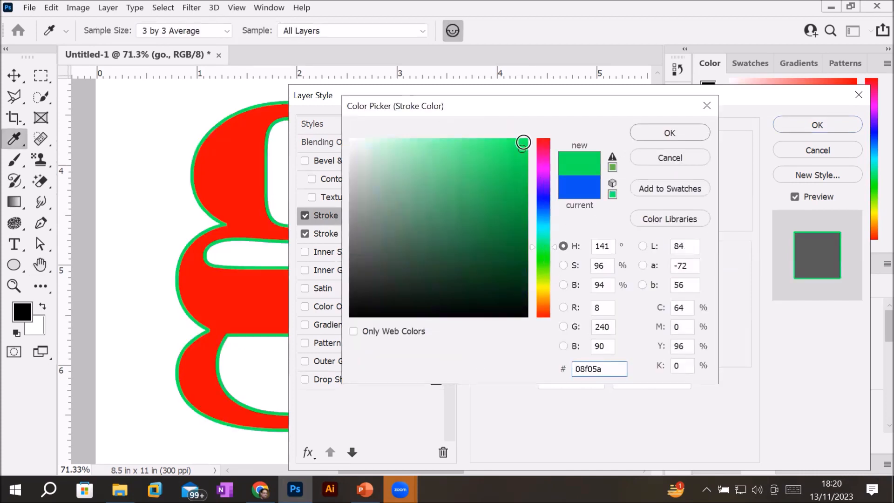
pyautogui.moveTo(522, 143); pyautogui.dragTo(524, 140)
pyautogui.click(681, 132)
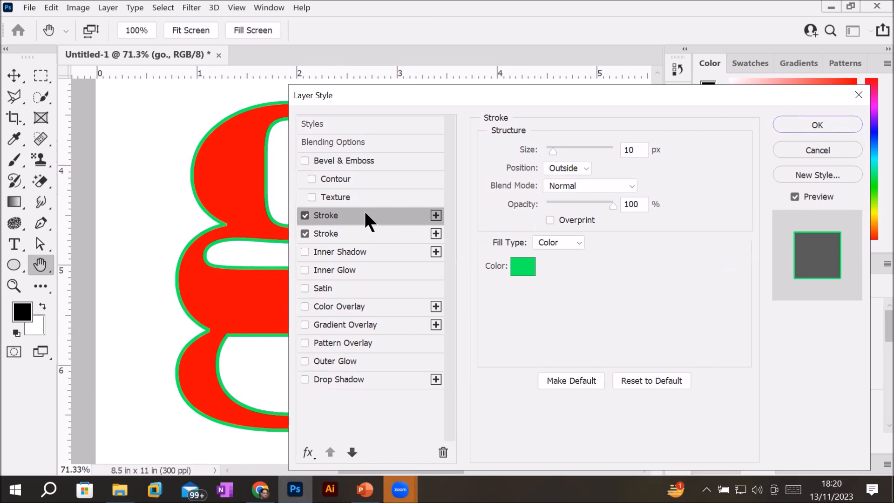
# Step: Compare the two strokes' settings and move the green stroke below the blue one in the effect order
pyautogui.click(337, 234)
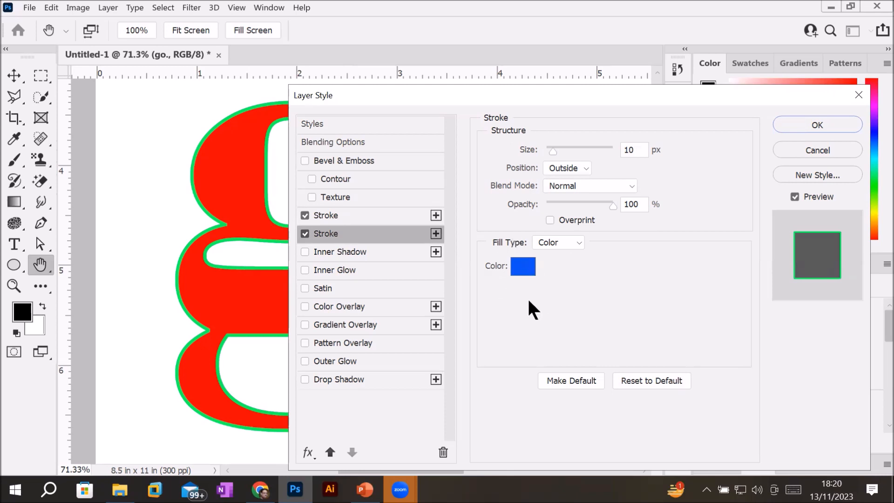
pyautogui.click(337, 216)
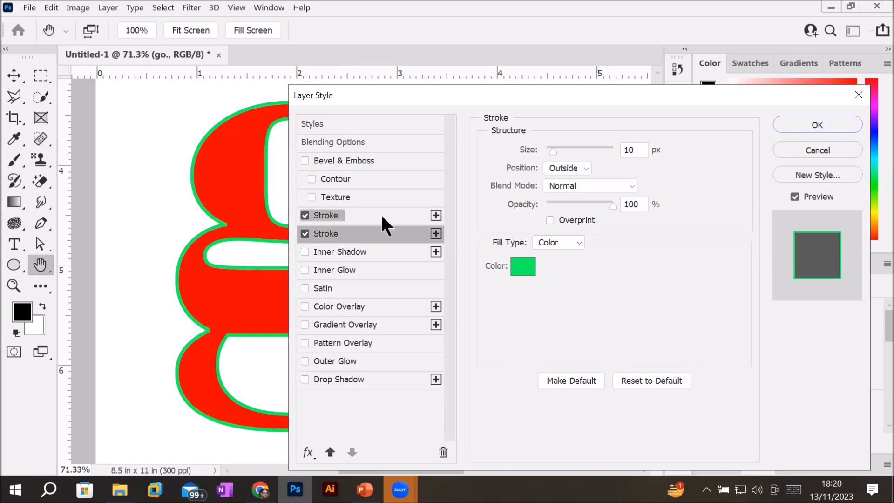
pyautogui.click(322, 234)
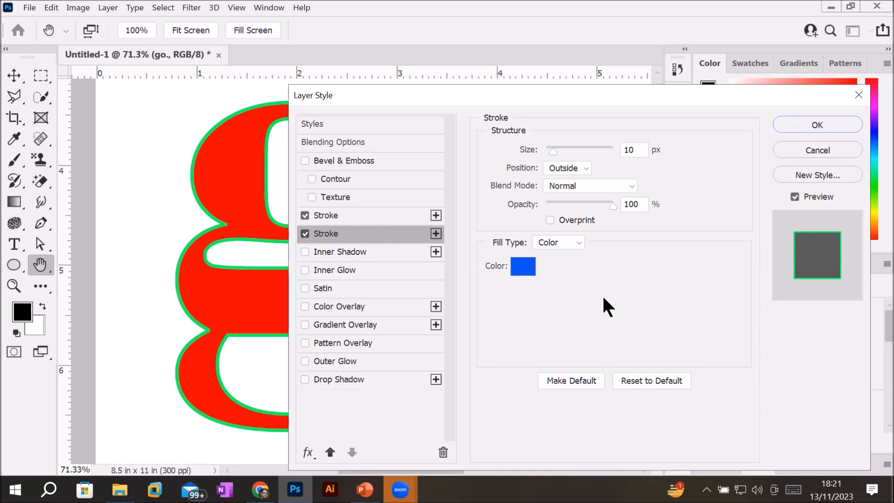
pyautogui.hotkey('ctrl', '-')
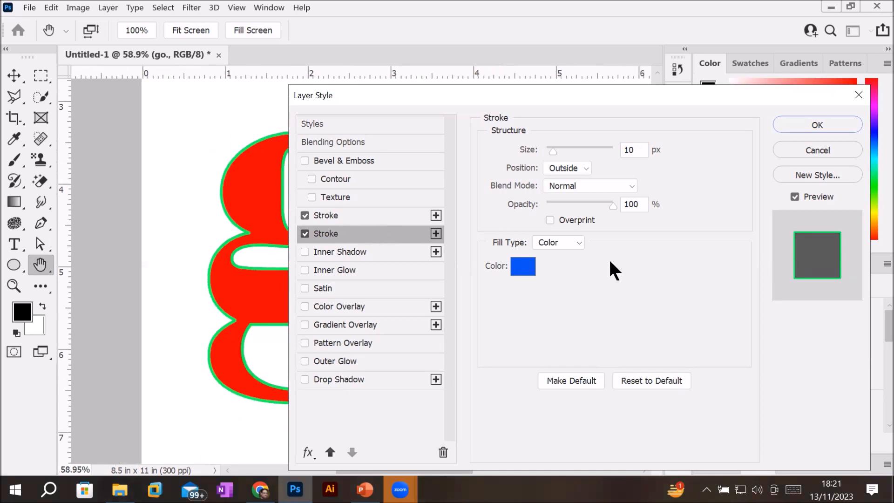
pyautogui.hotkey('ctrl', '+')
pyautogui.hotkey('ctrl', '+')
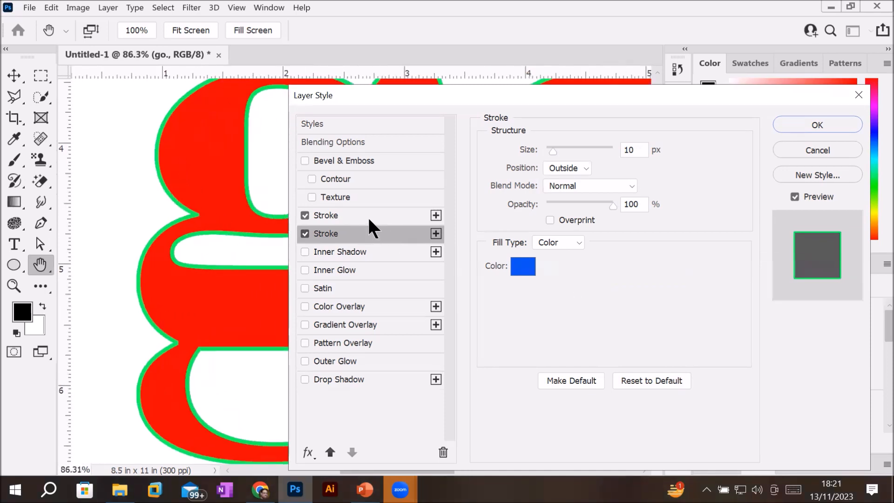
pyautogui.click(309, 216)
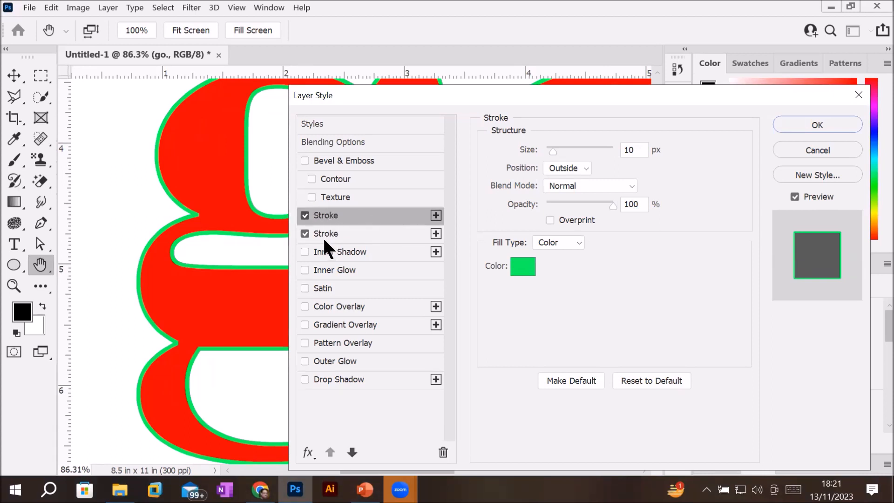
pyautogui.click(352, 454)
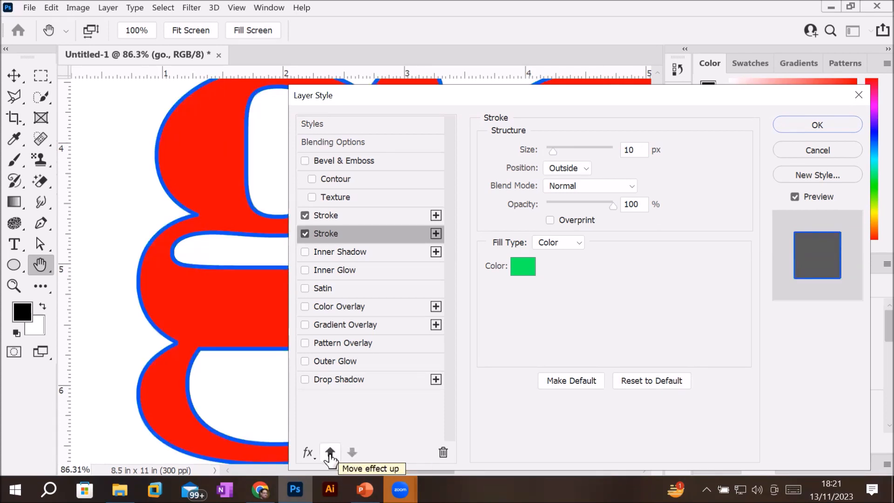
# Step: Set the size of the green stroke beneath the blue one to 20 px
pyautogui.click(334, 212)
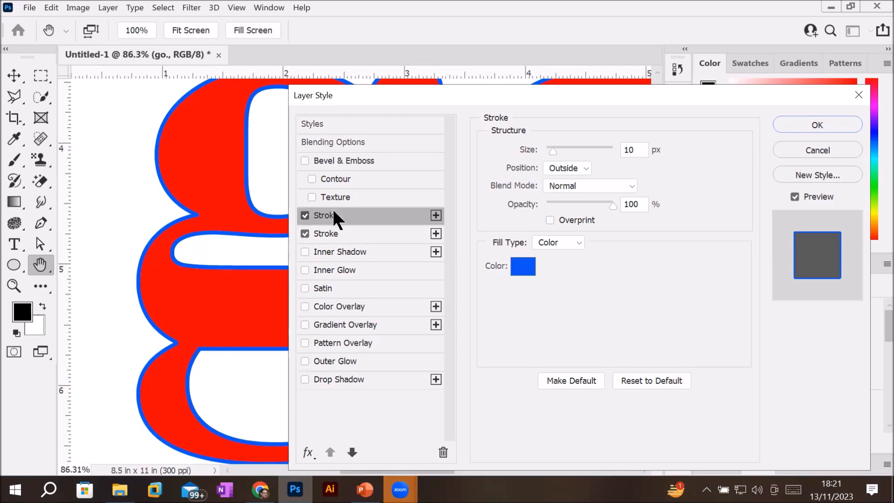
pyautogui.click(332, 236)
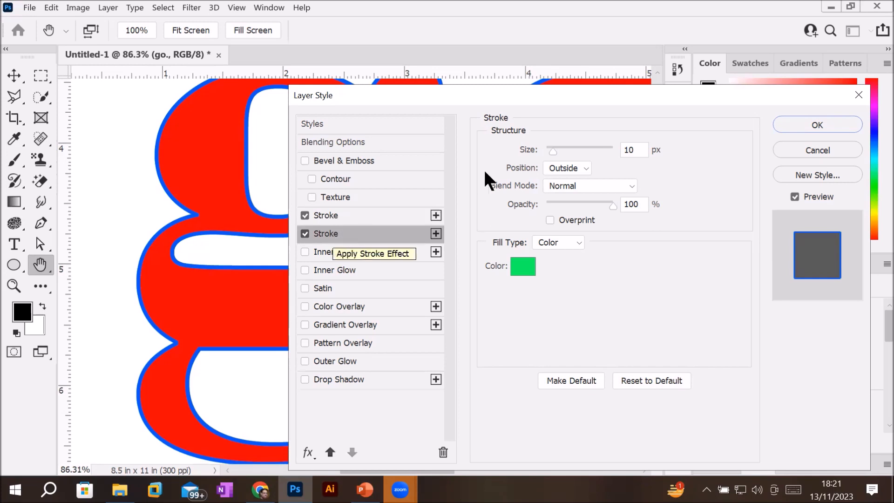
pyautogui.doubleClick(640, 146)
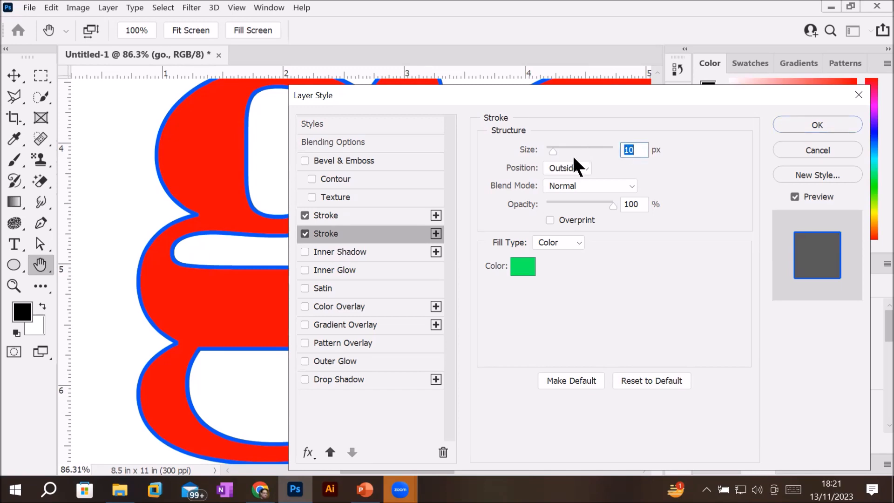
pyautogui.write('20')
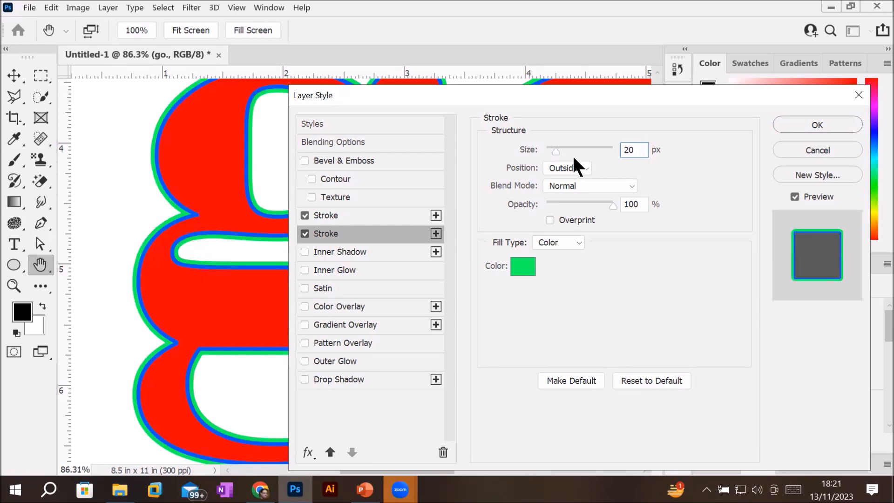
# Step: Compare the sizes of the blue and green strokes and apply the layer style
pyautogui.click(385, 215)
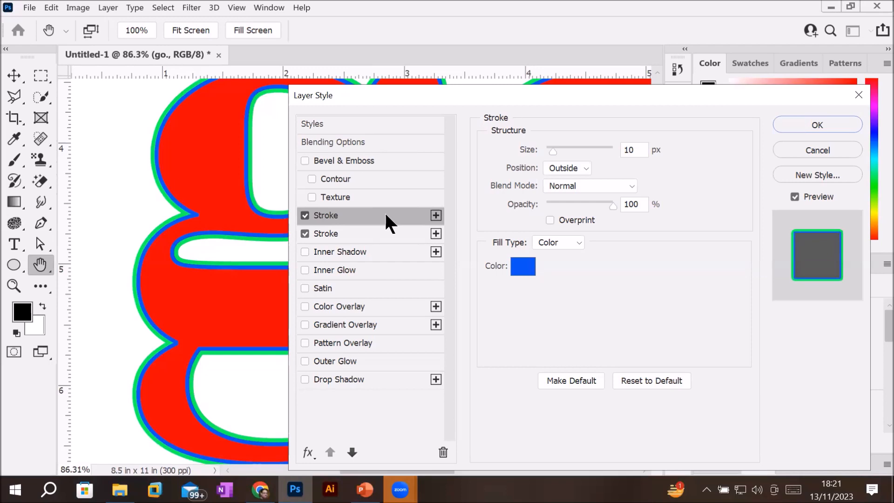
pyautogui.click(351, 233)
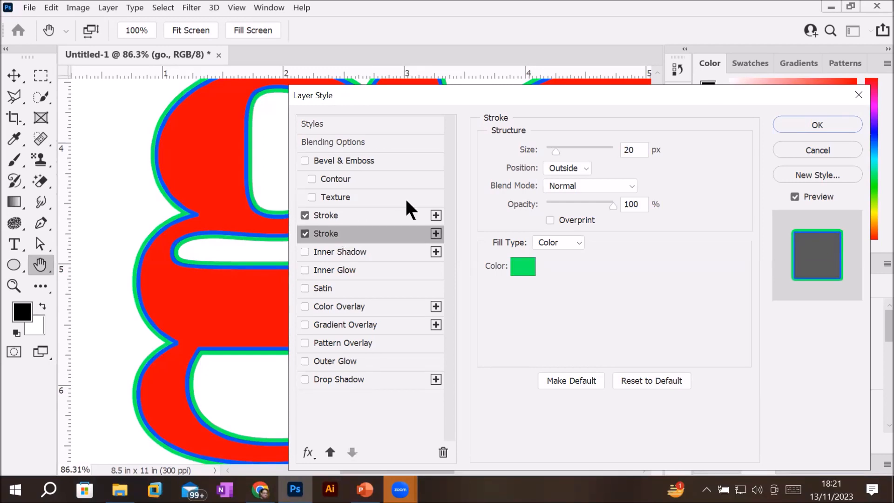
pyautogui.moveTo(641, 150); pyautogui.dragTo(612, 150)
pyautogui.click(340, 213)
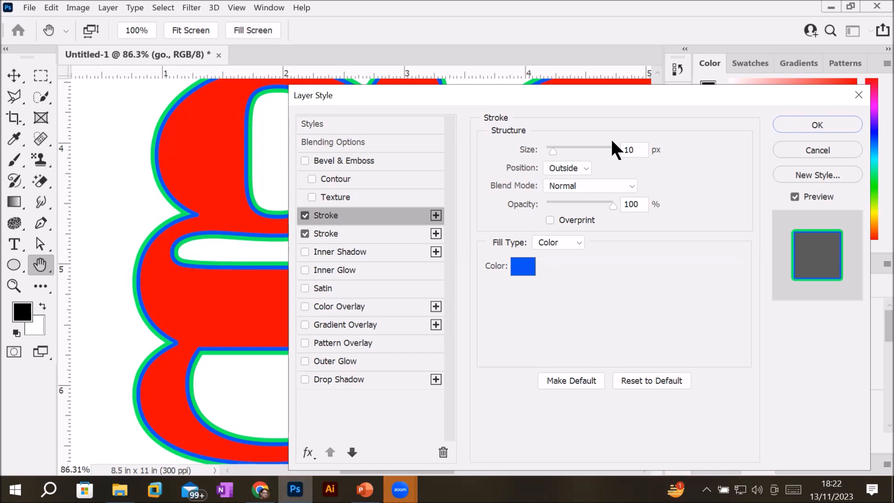
pyautogui.click(821, 122)
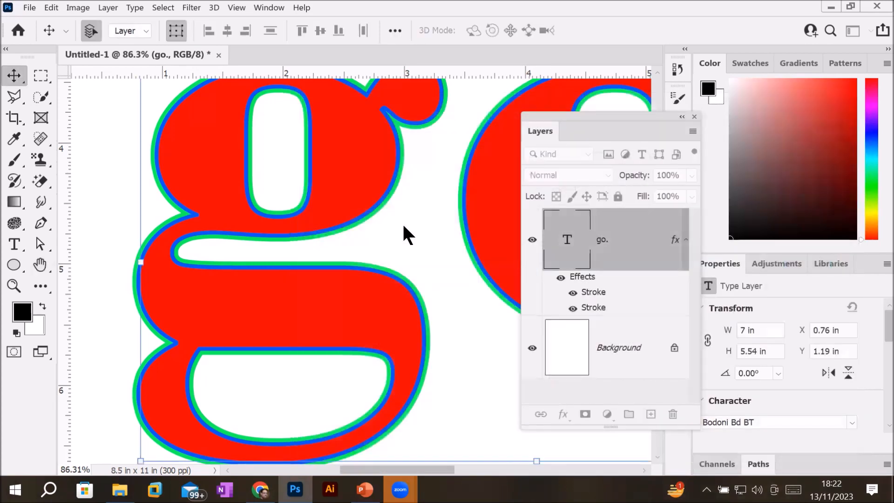
# Step: Draw an unfilled ellipse with a 1 px black outline, about 1509 by 869 px, above the "go." text
pyautogui.scroll(-3, 402, 222)
pyautogui.scroll(-3, 402, 224)
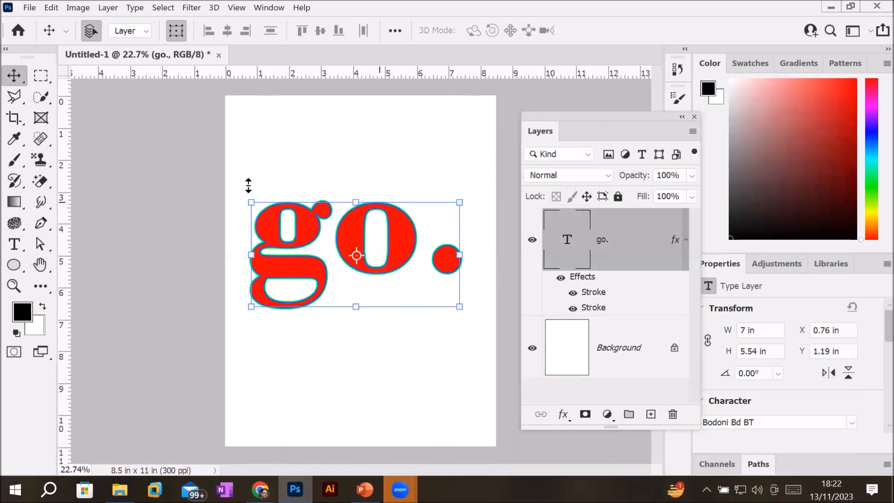
pyautogui.click(14, 264)
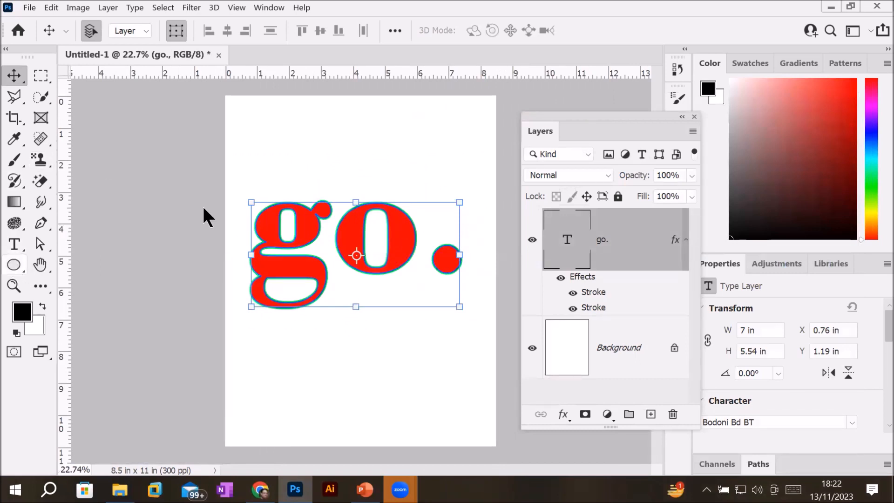
pyautogui.moveTo(274, 101); pyautogui.dragTo(434, 193)
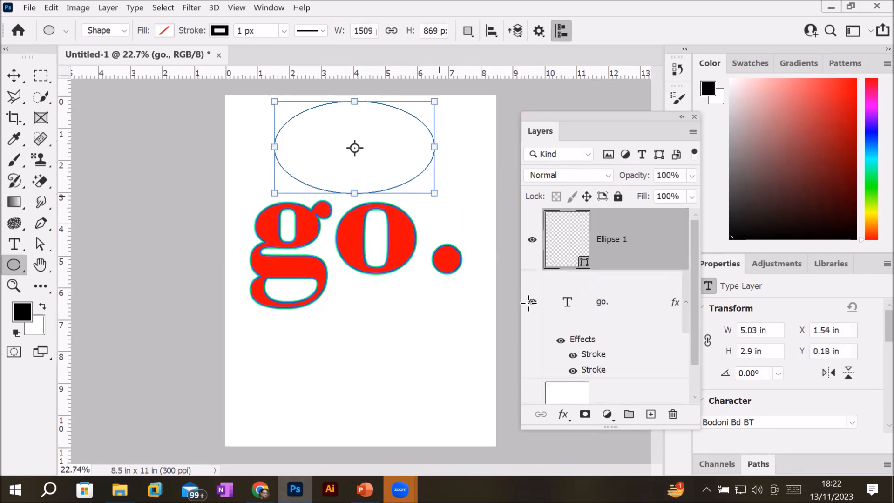
# Step: Examine the ellipse's thin outline up close and at full size
pyautogui.scroll(2, 505, 132)
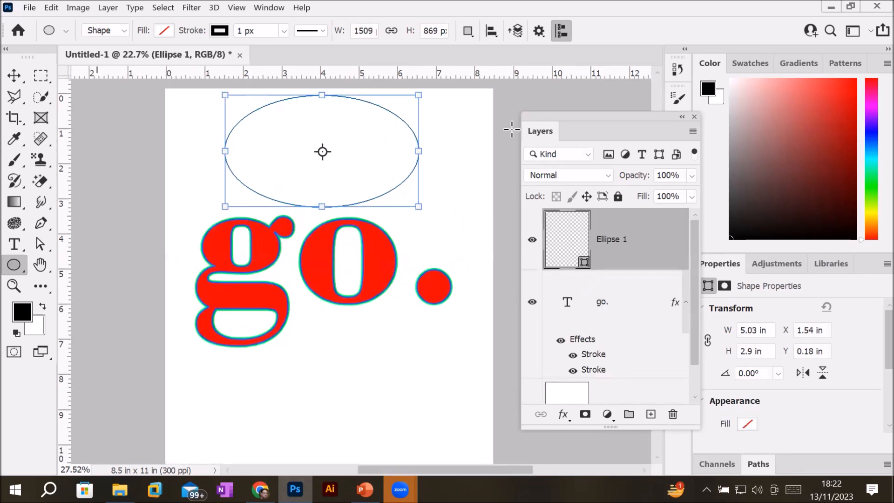
pyautogui.scroll(2, 458, 120)
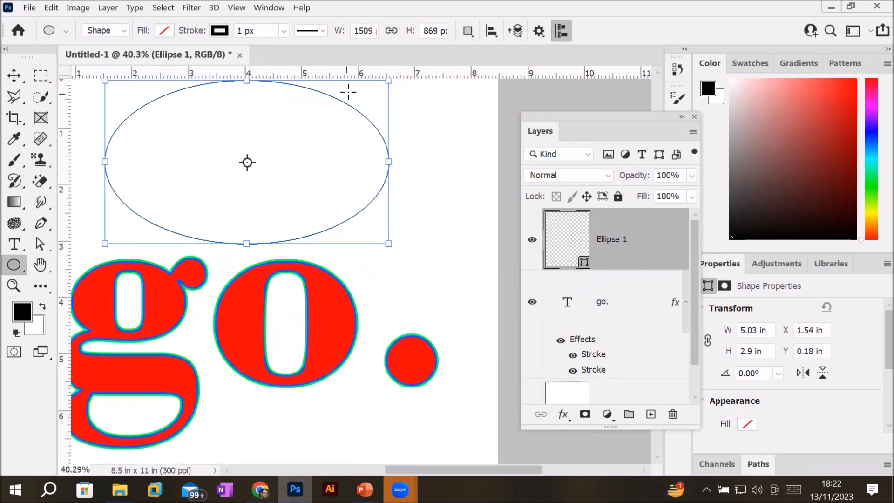
pyautogui.scroll(3, 349, 92)
pyautogui.scroll(8, 341, 112)
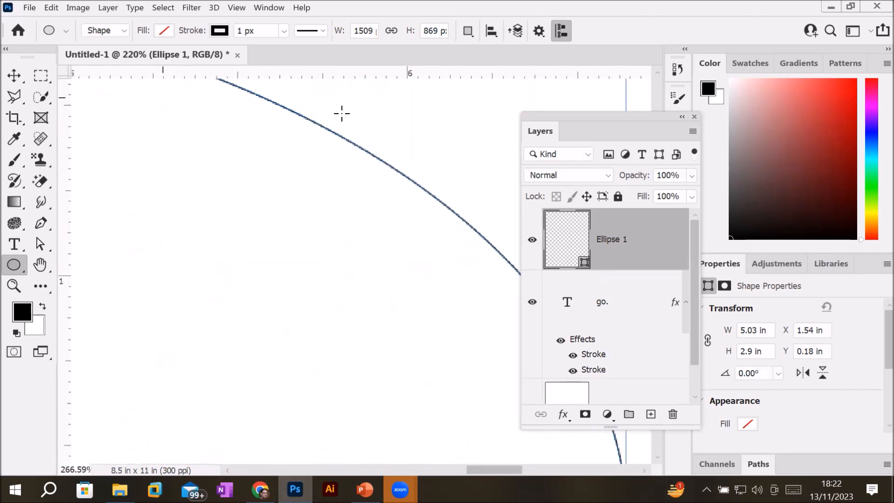
pyautogui.scroll(-7, 341, 113)
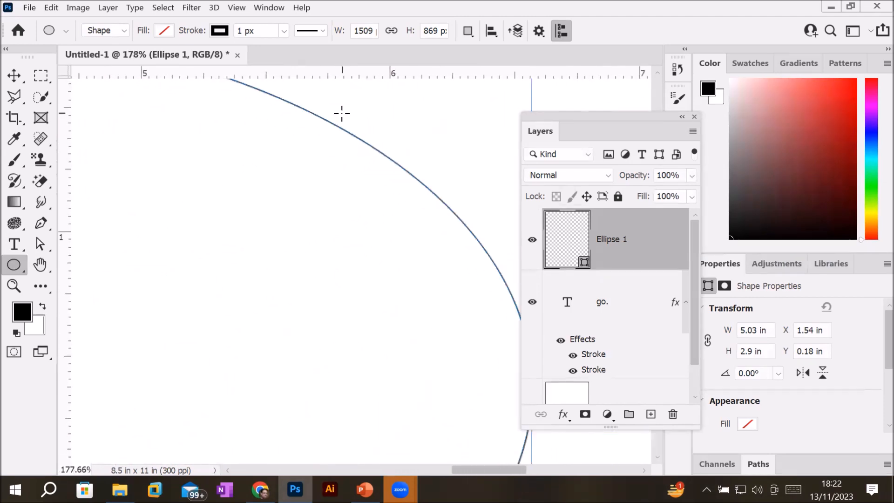
pyautogui.scroll(-4, 342, 113)
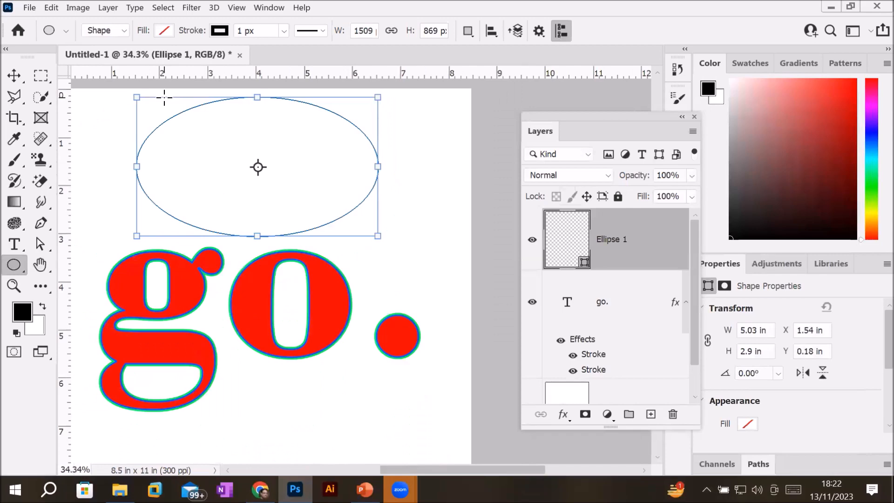
pyautogui.scroll(1, 164, 98)
pyautogui.scroll(1, 164, 99)
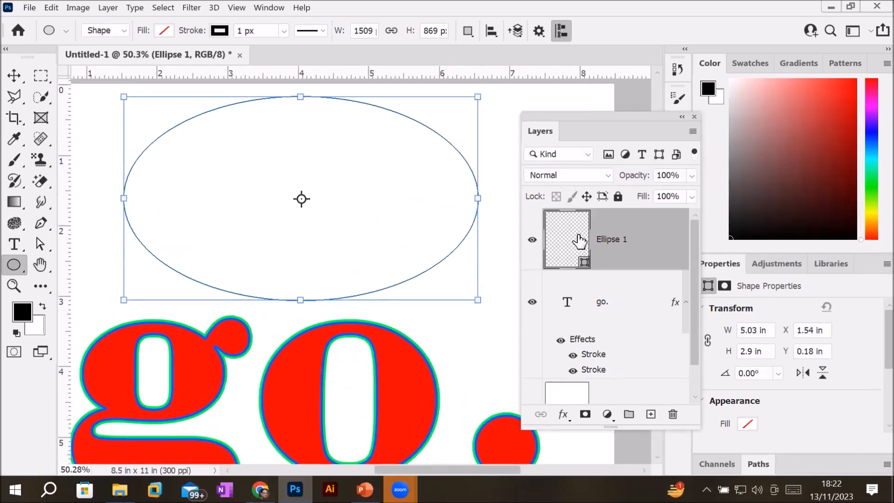
# Step: Add a blue 10 px Stroke effect and a green 20 px Stroke effect beneath it to the ellipse layer
pyautogui.click(566, 413)
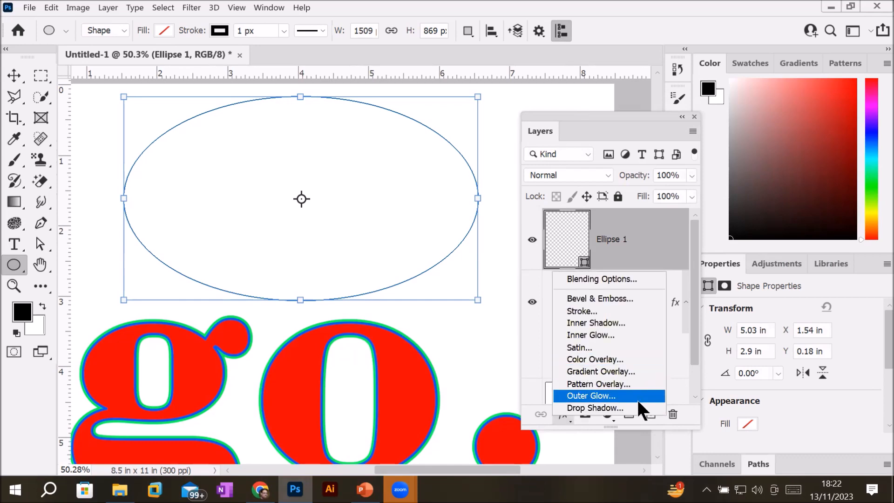
pyautogui.click(639, 309)
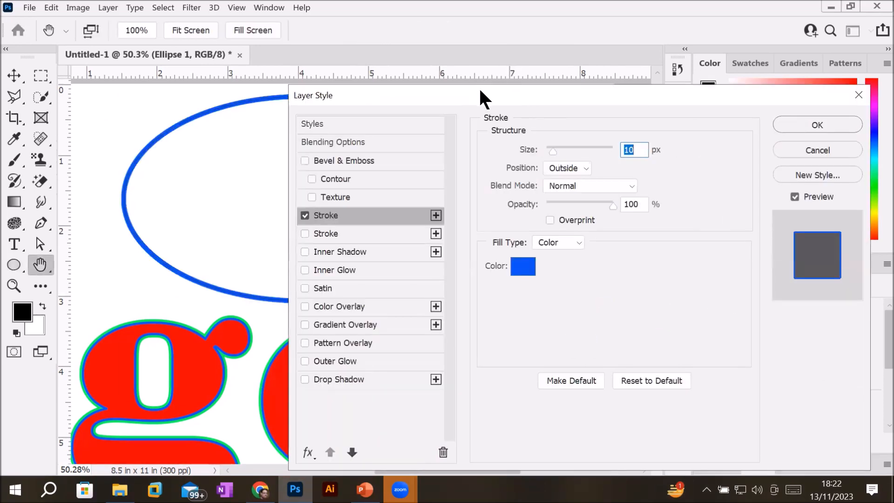
pyautogui.moveTo(480, 90); pyautogui.dragTo(554, 103)
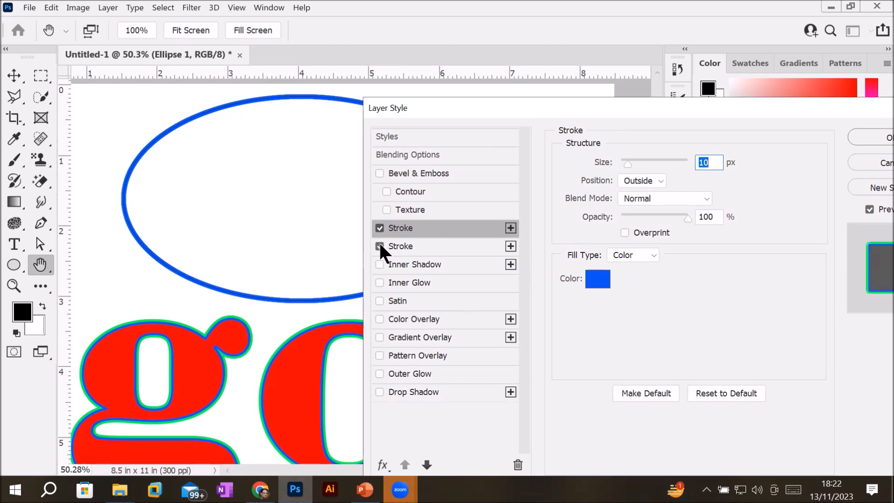
pyautogui.click(380, 243)
pyautogui.click(409, 245)
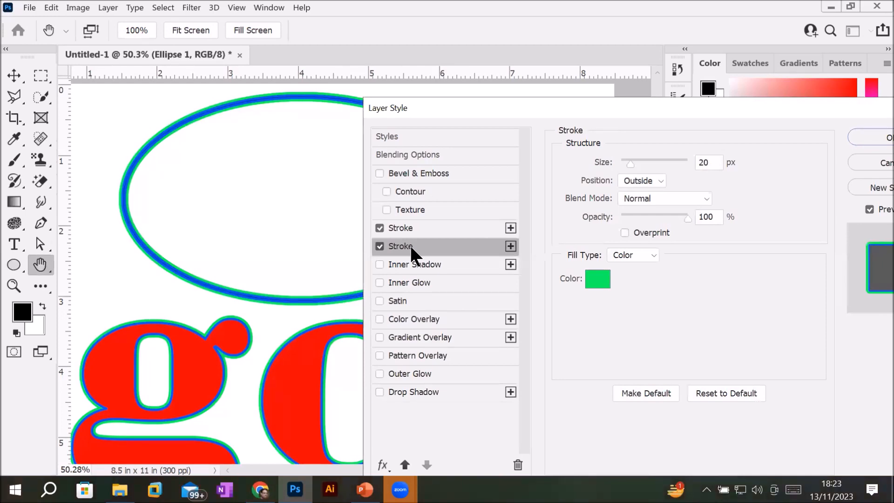
# Step: Compare the settings of the ellipse's blue and green strokes, and preview the ellipse with and without the blue one
pyautogui.click(414, 228)
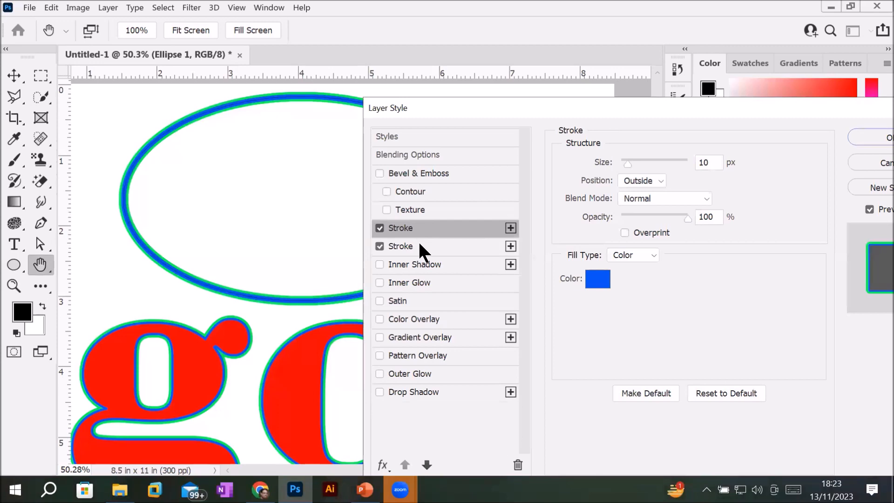
pyautogui.click(419, 244)
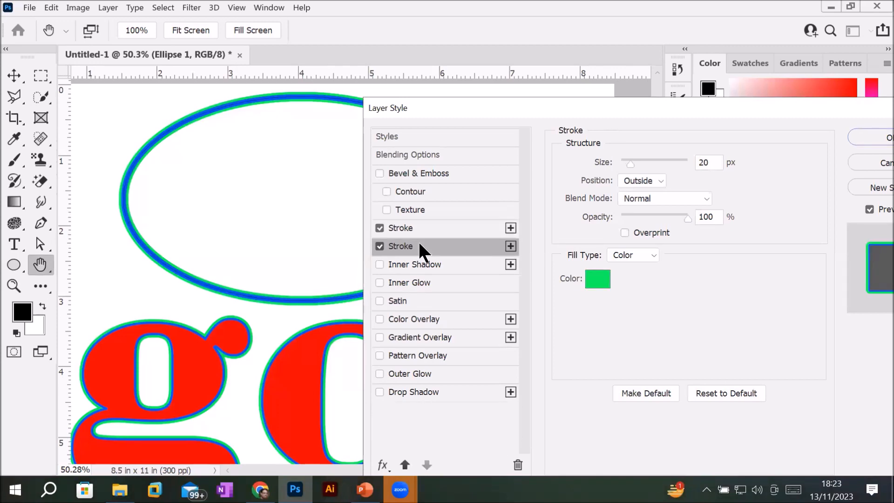
pyautogui.click(379, 227)
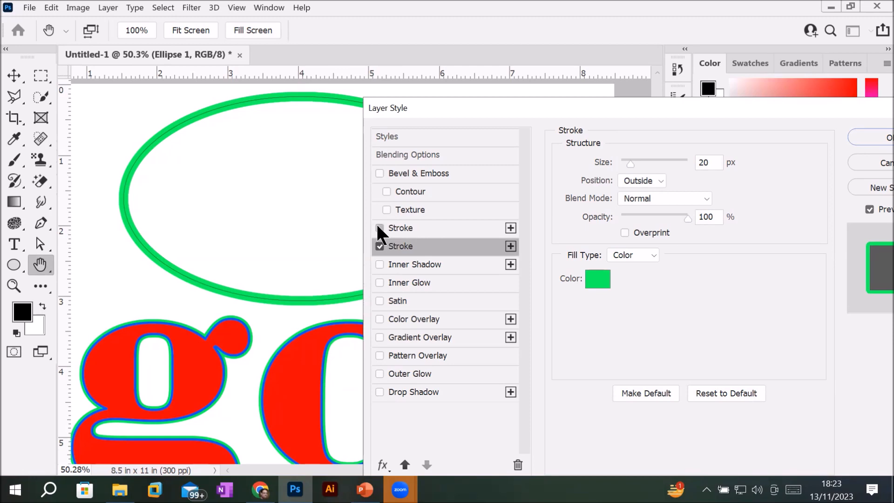
pyautogui.click(377, 227)
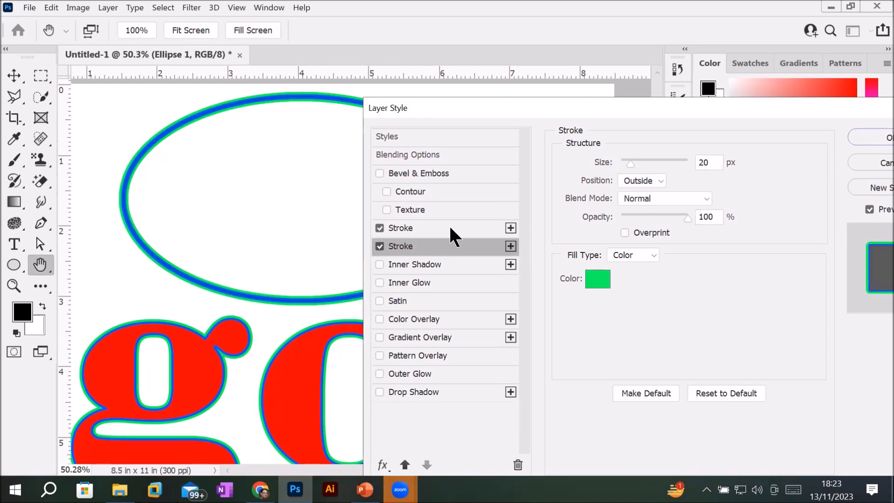
# Step: Add a third Stroke effect beneath the ellipse's green one and color it red, fa093c
pyautogui.click(509, 245)
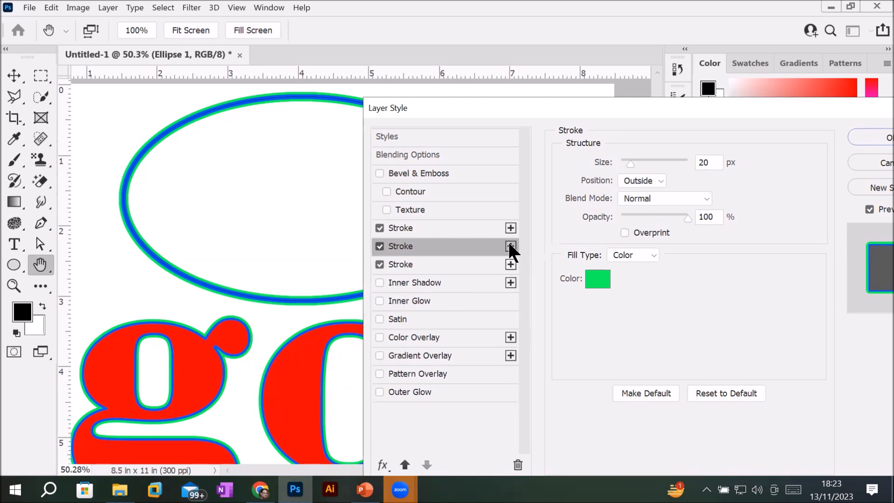
pyautogui.click(422, 264)
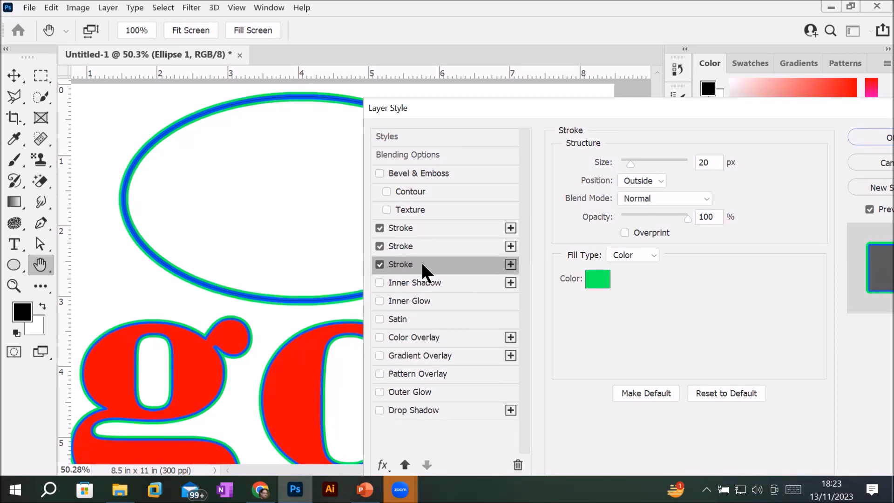
pyautogui.click(597, 278)
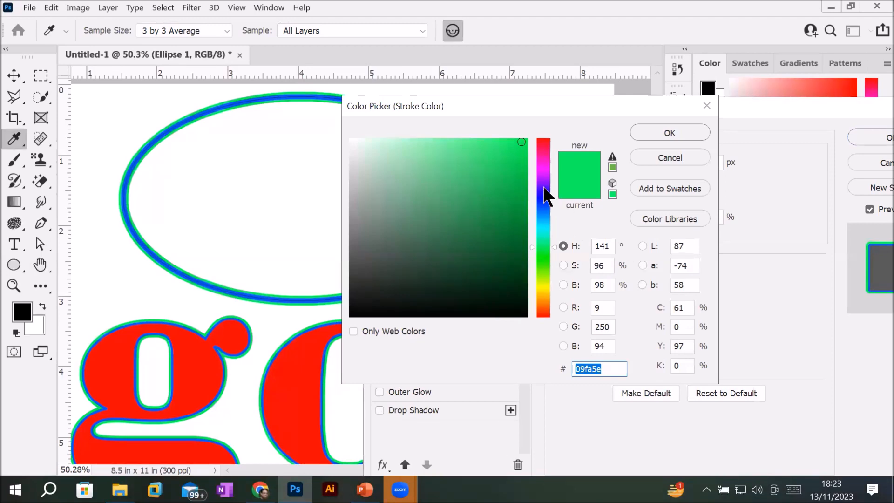
pyautogui.click(545, 145)
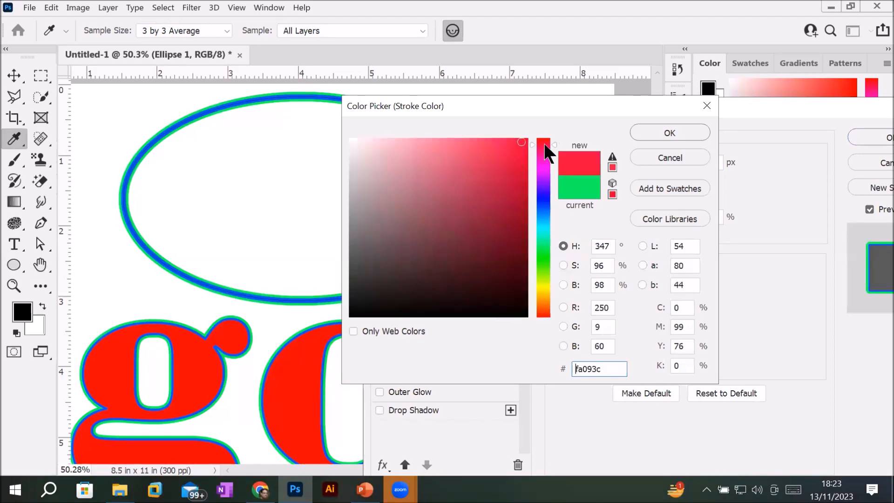
pyautogui.click(638, 133)
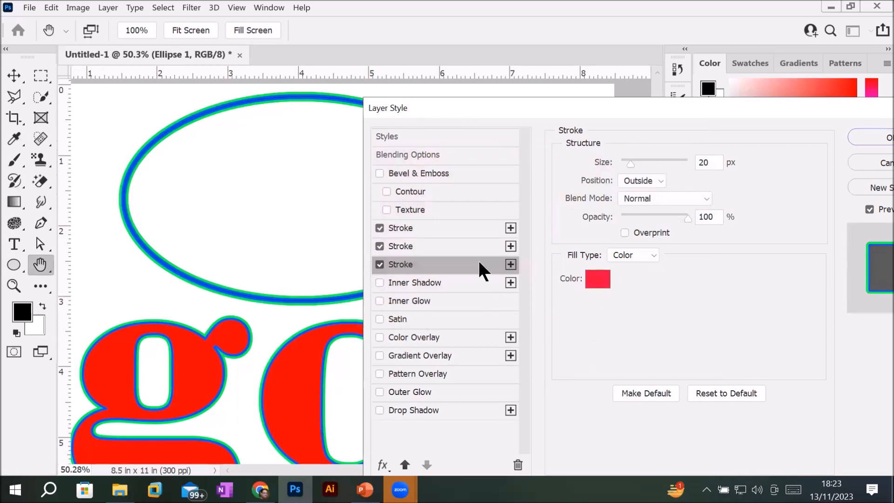
# Step: Set the size of the ellipse's red stroke to 30 px and apply the layer style
pyautogui.click(439, 244)
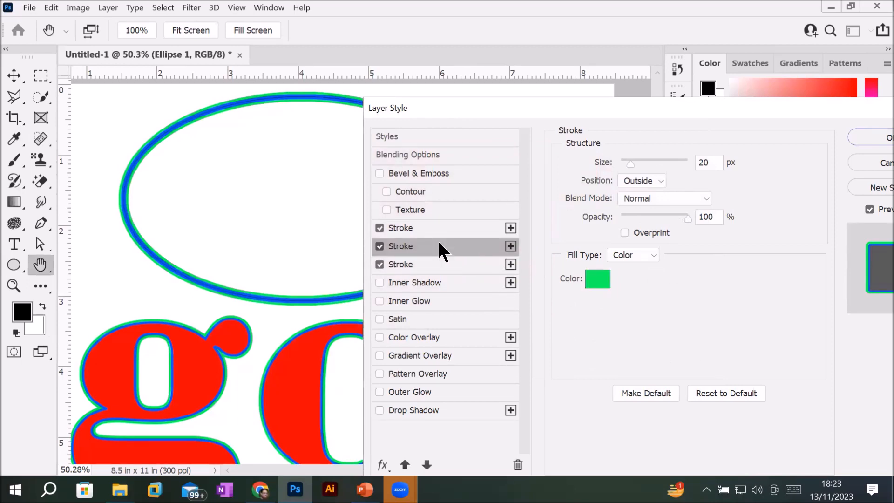
pyautogui.click(439, 266)
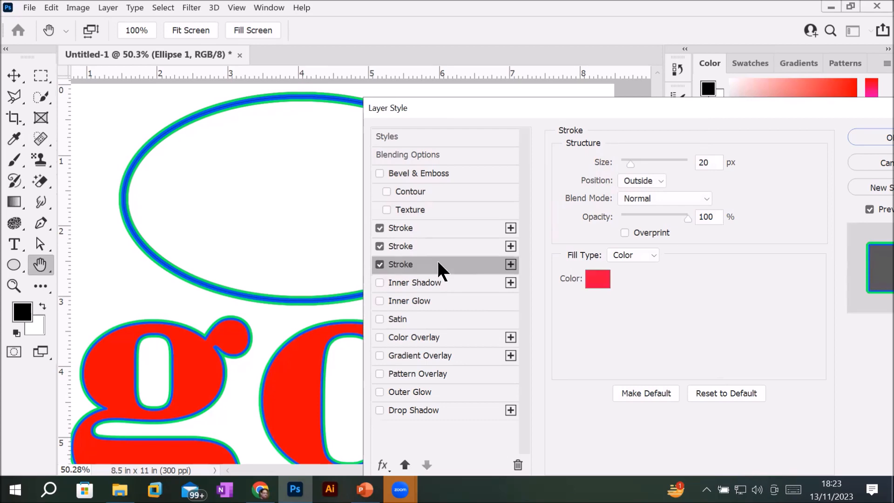
pyautogui.doubleClick(706, 162)
pyautogui.write('30')
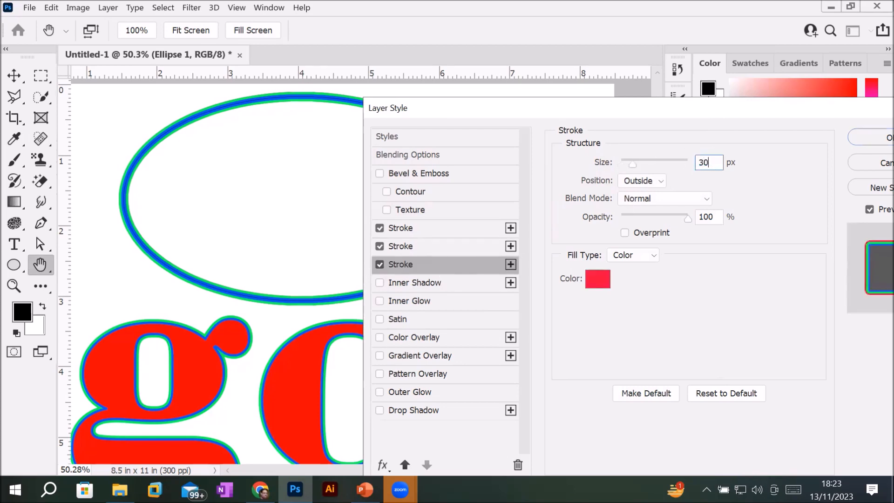
pyautogui.press('Return')
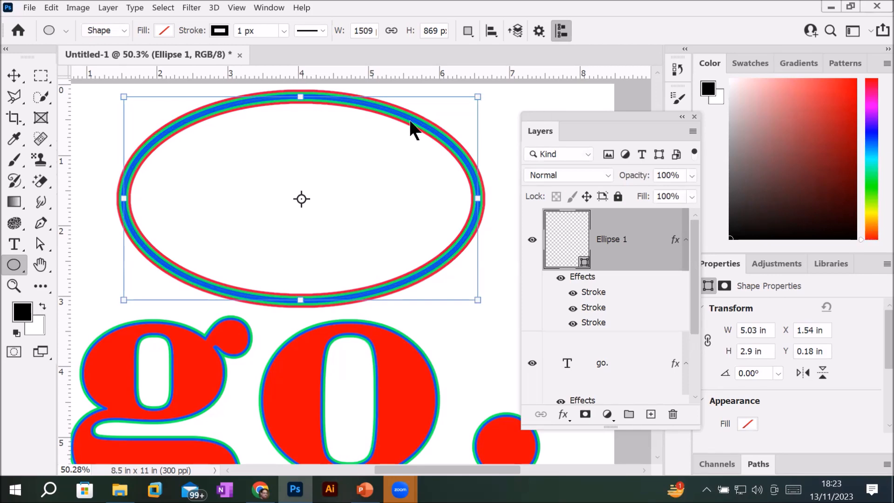
# Step: Fill the ellipse with the light blue from the recently used colors
pyautogui.scroll(2, 278, 118)
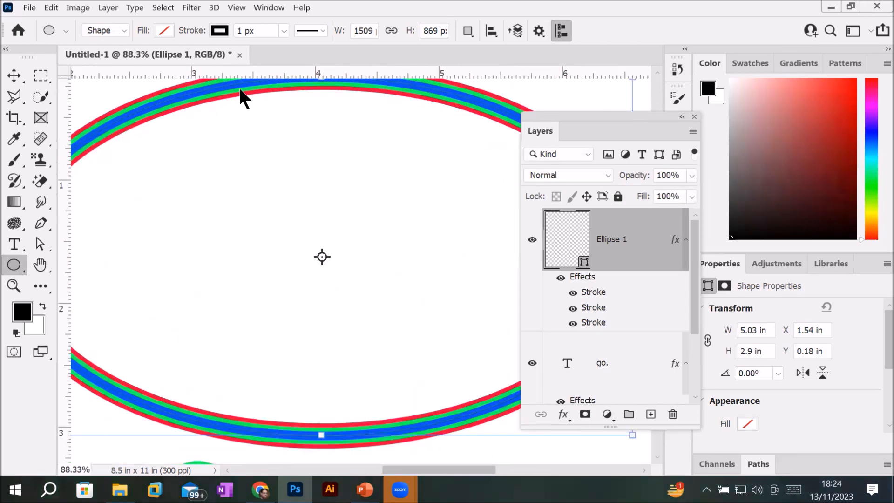
pyautogui.scroll(-2, 238, 86)
pyautogui.scroll(-1, 242, 97)
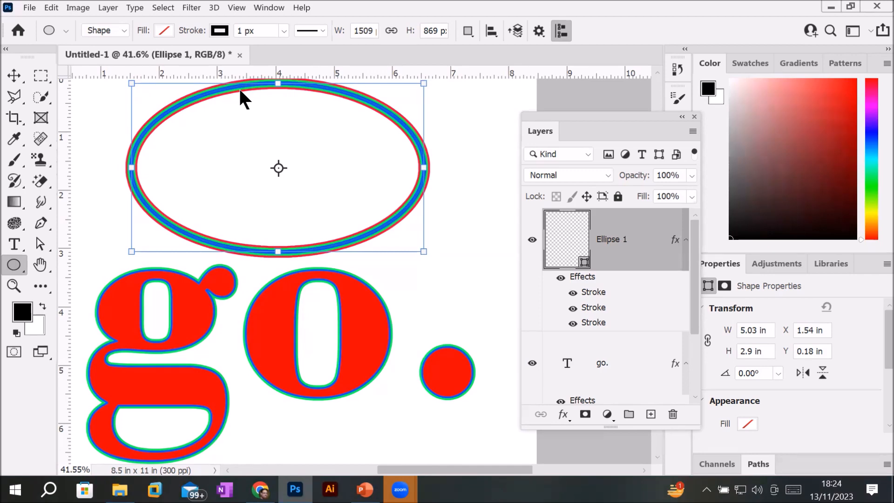
pyautogui.click(164, 29)
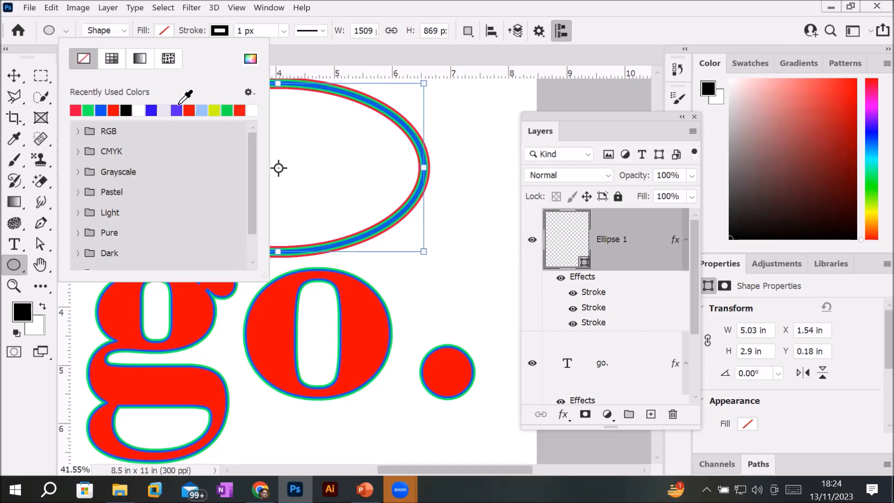
pyautogui.click(203, 111)
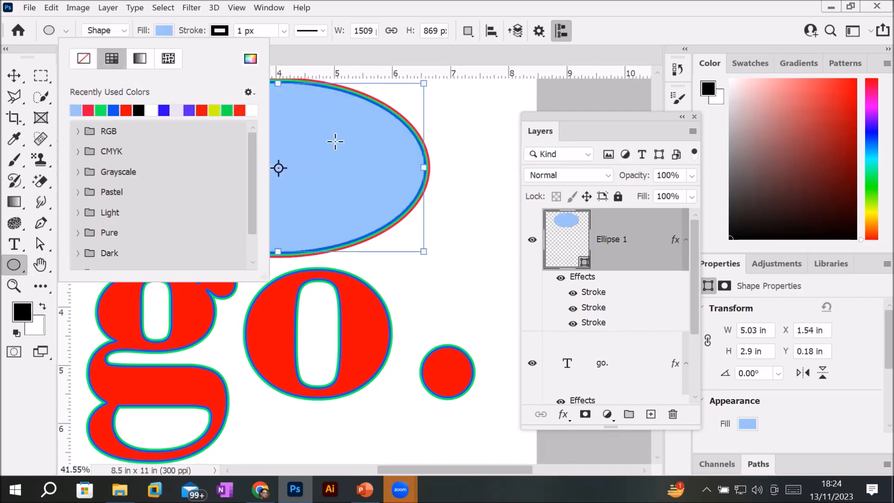
pyautogui.click(602, 244)
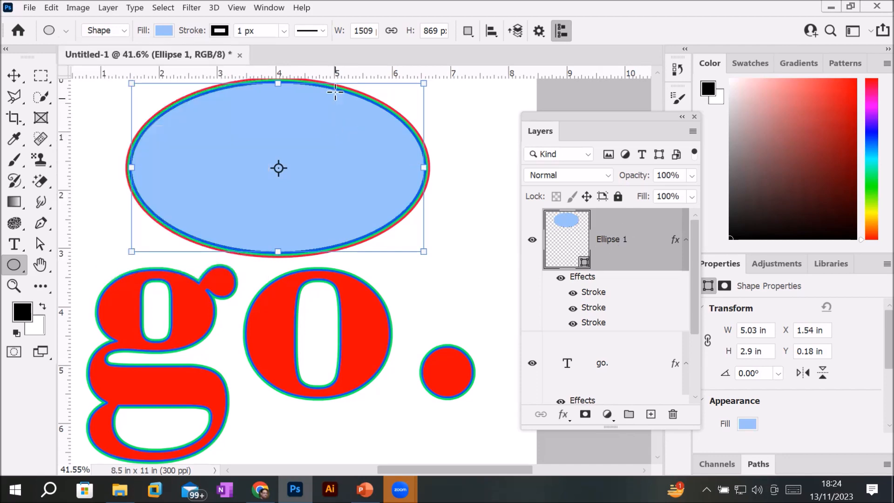
# Step: Examine the ellipse's stacked outlines up close and review its Stroke effects' sizes and colors in the layer style settings
pyautogui.scroll(2, 352, 87)
pyautogui.scroll(5, 352, 87)
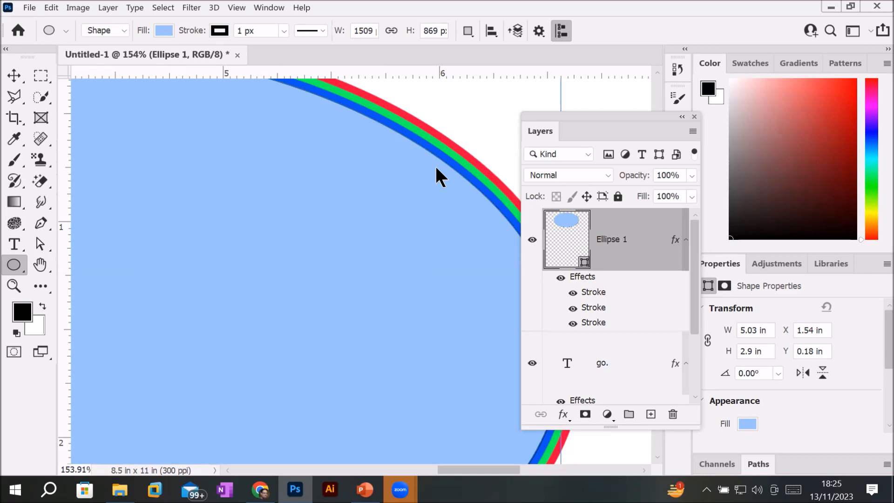
pyautogui.doubleClick(584, 283)
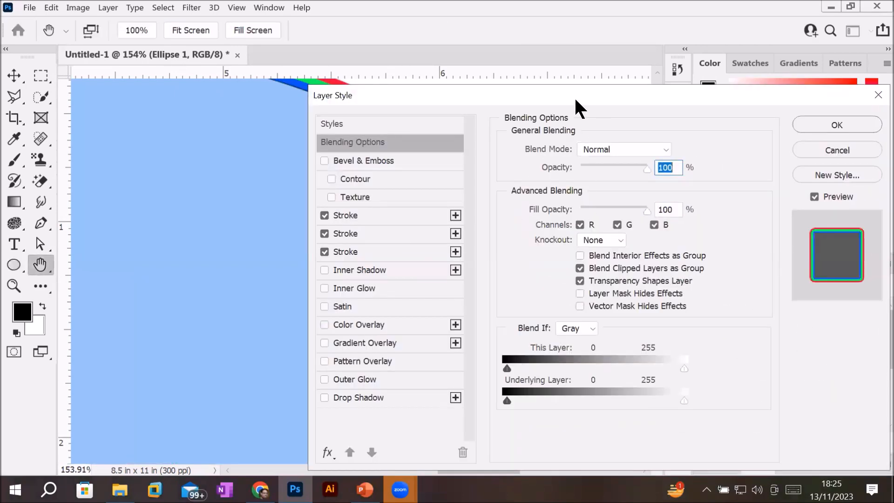
pyautogui.moveTo(574, 96); pyautogui.dragTo(398, 65)
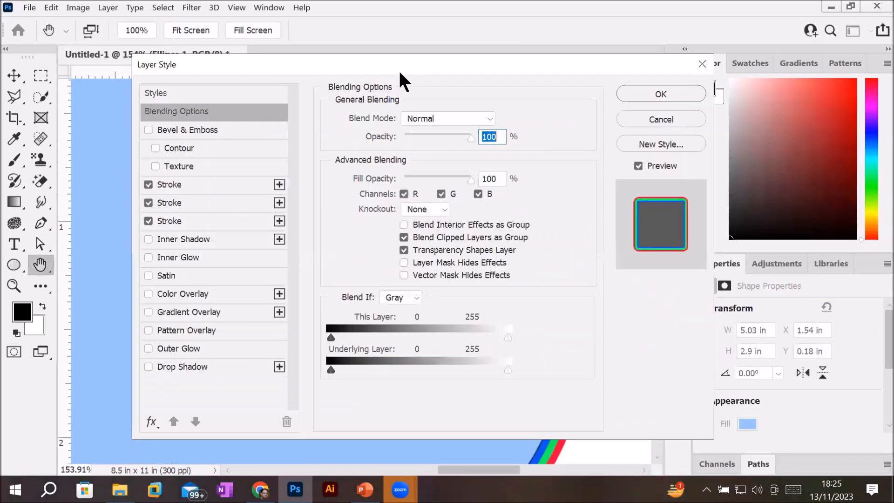
pyautogui.click(171, 184)
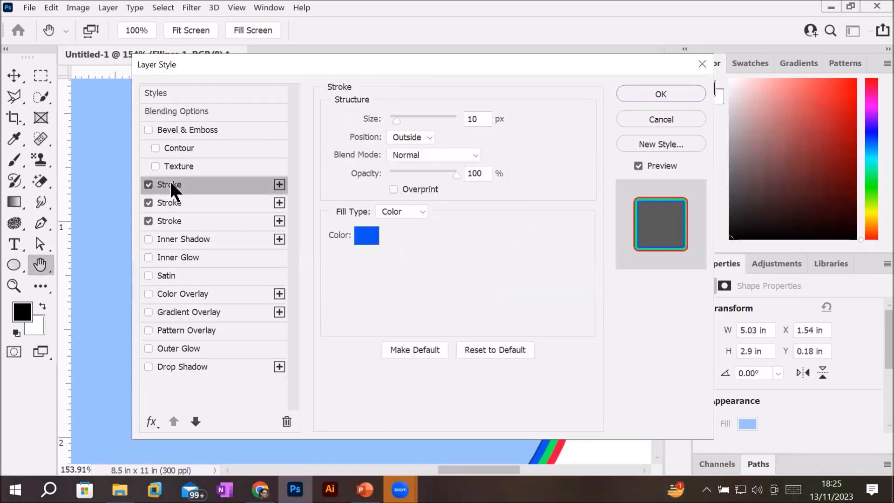
pyautogui.click(175, 201)
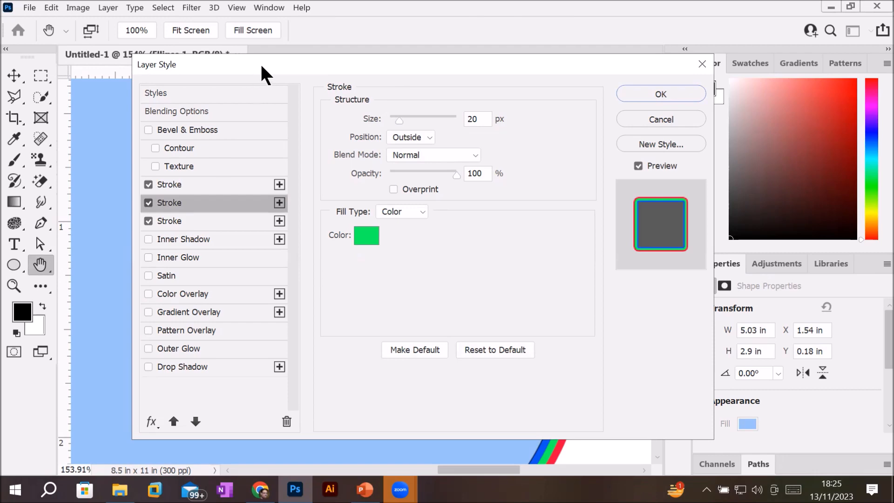
pyautogui.moveTo(260, 63)
pyautogui.mouseDown()
pyautogui.moveTo(474, 93)
pyautogui.moveTo(472, 72)
pyautogui.mouseUp()
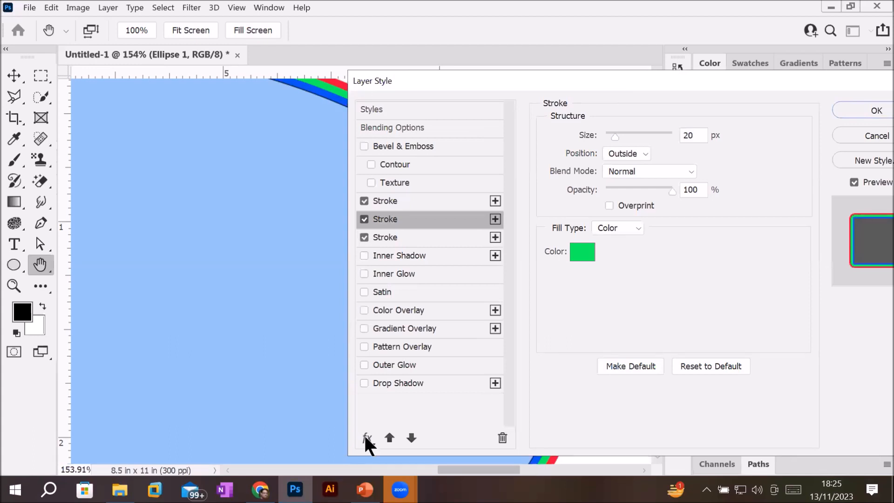
pyautogui.click(367, 222)
pyautogui.click(394, 236)
pyautogui.click(403, 218)
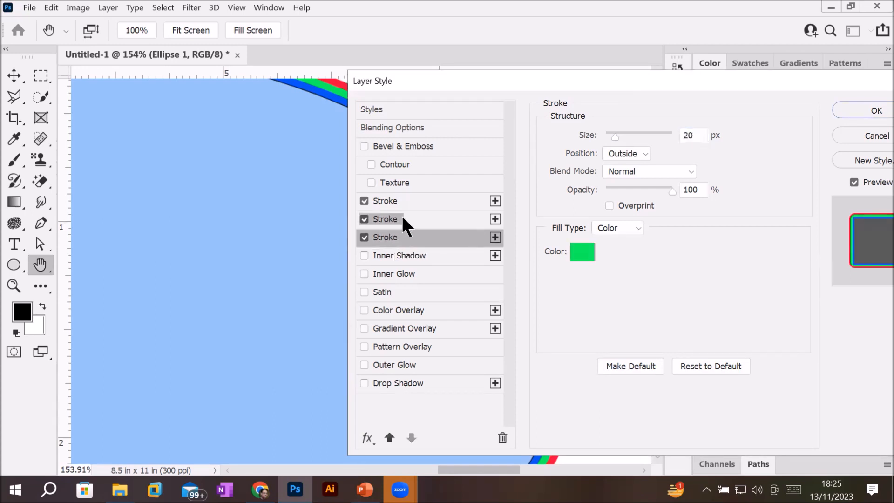
pyautogui.click(407, 198)
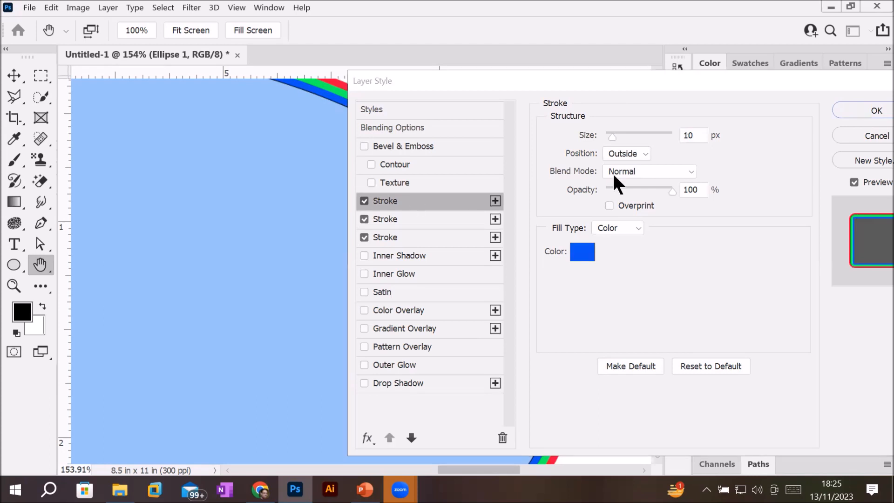
pyautogui.click(384, 216)
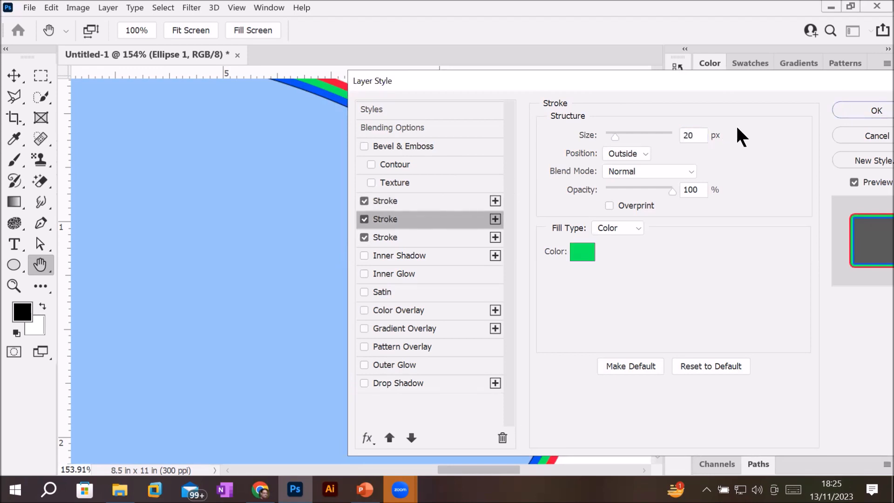
# Step: Delete the red and green Stroke effects from the ellipse's layer style, keeping only the blue one
pyautogui.click(401, 235)
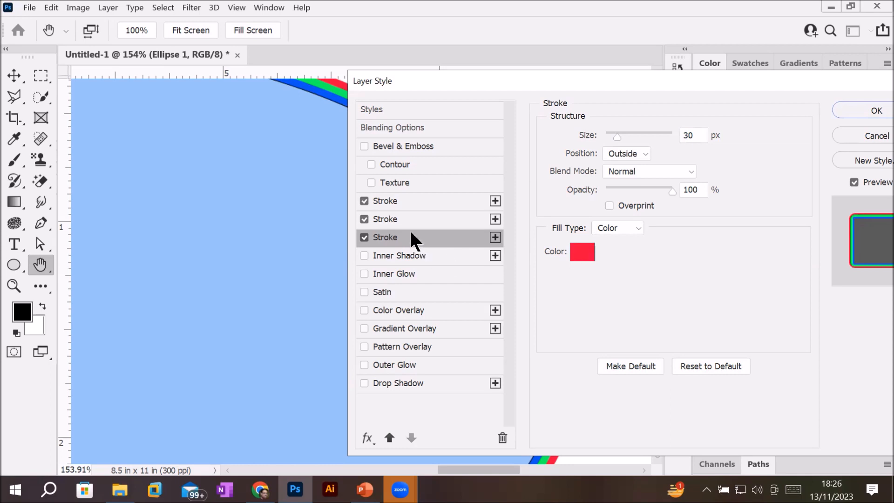
pyautogui.click(502, 437)
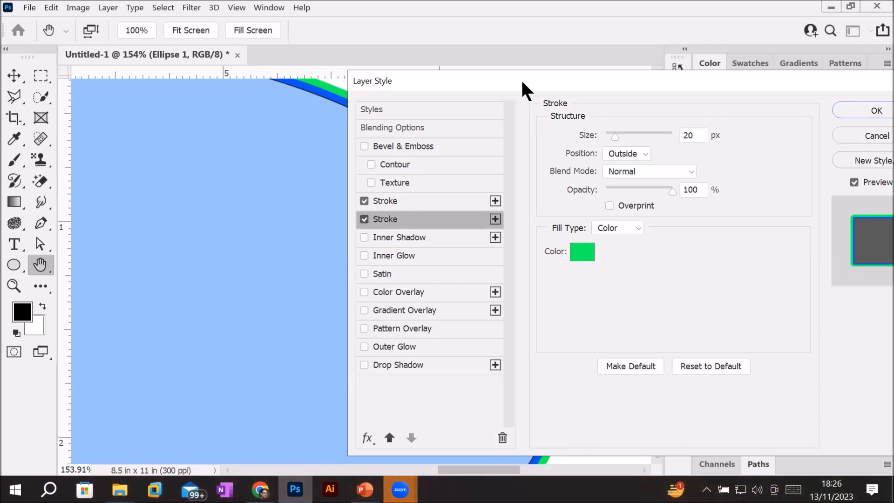
pyautogui.moveTo(521, 82); pyautogui.dragTo(601, 88)
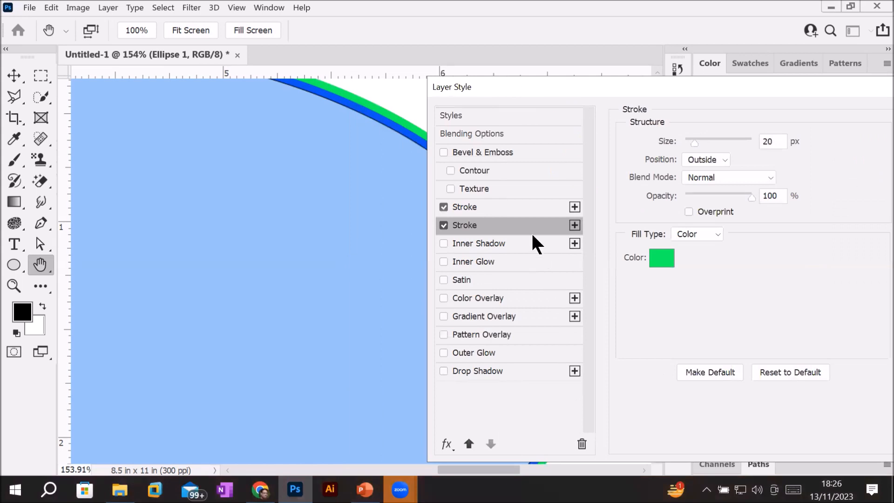
pyautogui.click(581, 444)
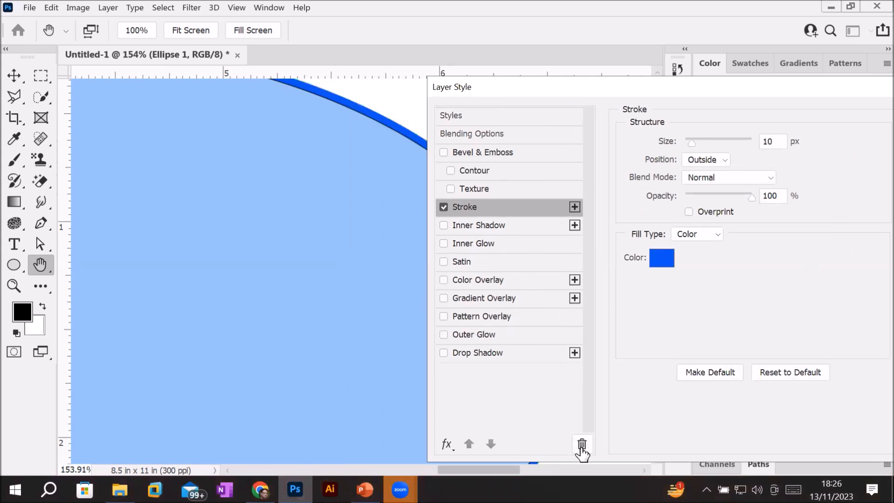
# Step: Delete the ellipse's remaining blue Stroke effect, apply the layer style, and remove the ellipse layer from the document
pyautogui.click(582, 444)
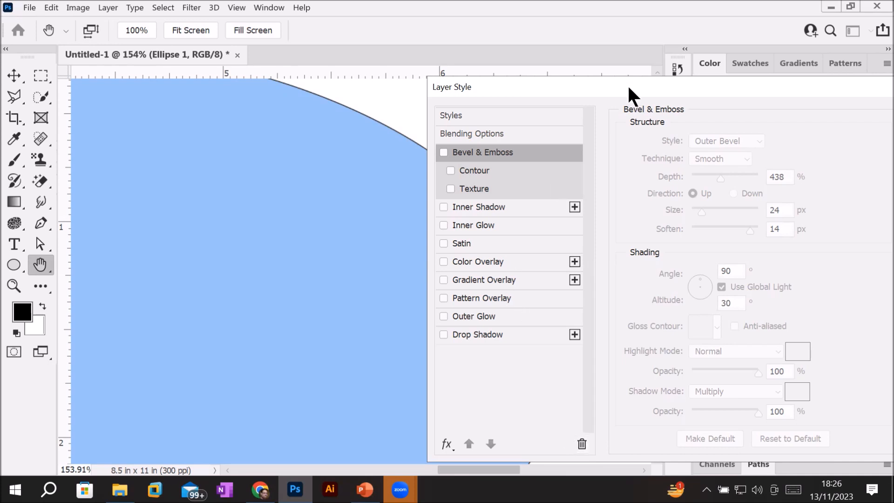
pyautogui.moveTo(632, 83); pyautogui.dragTo(459, 69)
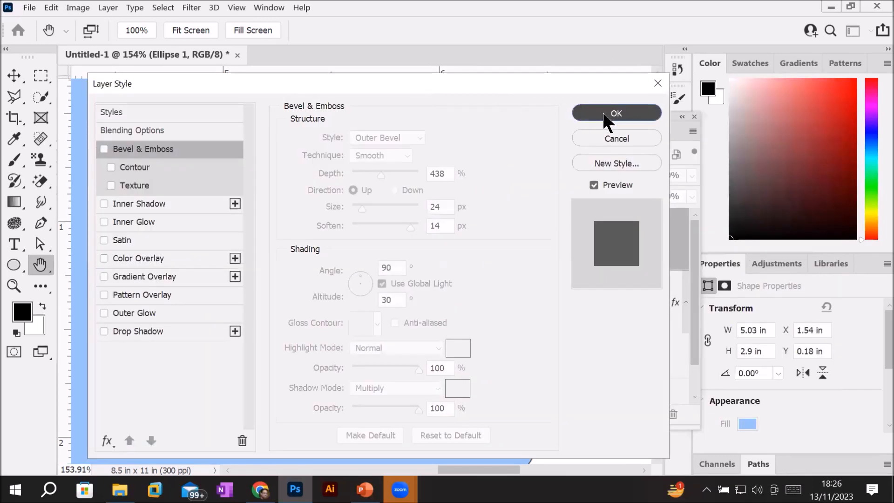
pyautogui.click(611, 114)
pyautogui.scroll(-5, 397, 289)
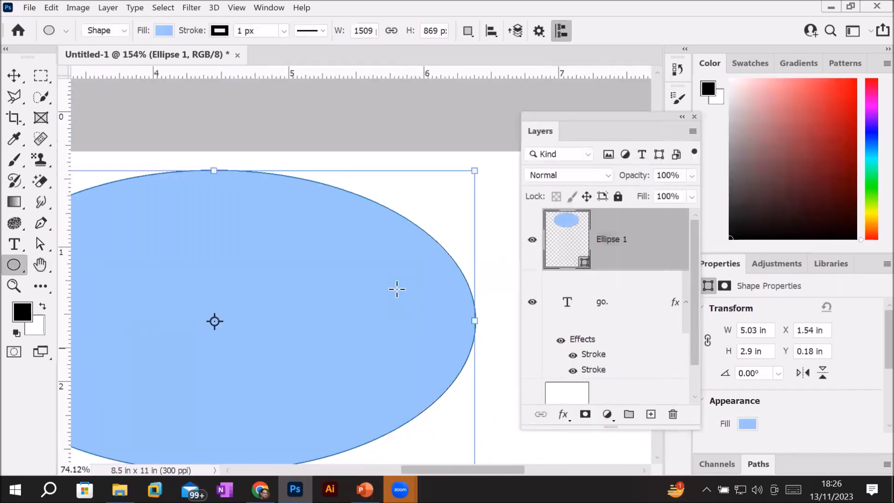
pyautogui.press('Delete')
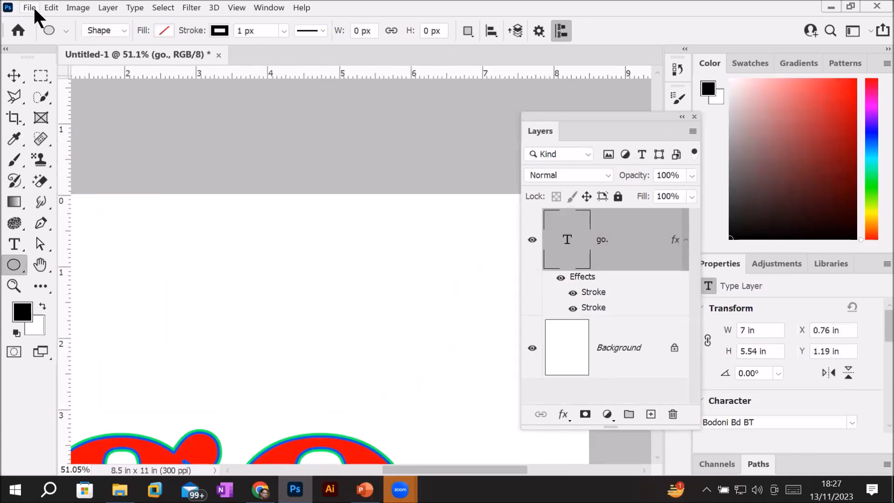
# Step: Place the image pngegg (6).png from the Images\Players folder into the document as a linked file
pyautogui.click(32, 6)
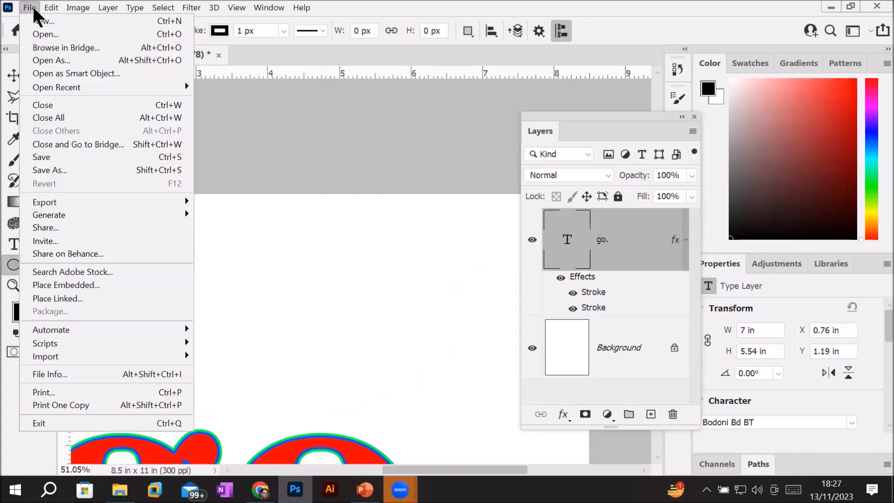
pyautogui.click(108, 298)
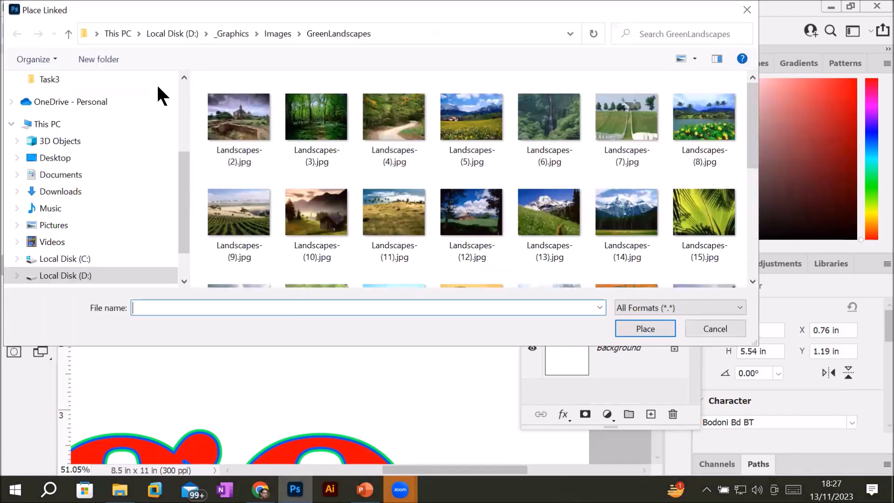
pyautogui.click(278, 32)
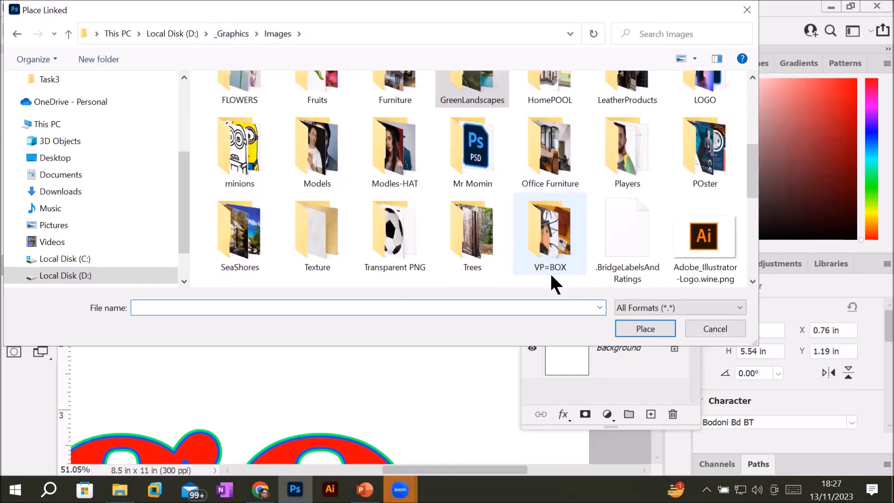
pyautogui.doubleClick(611, 147)
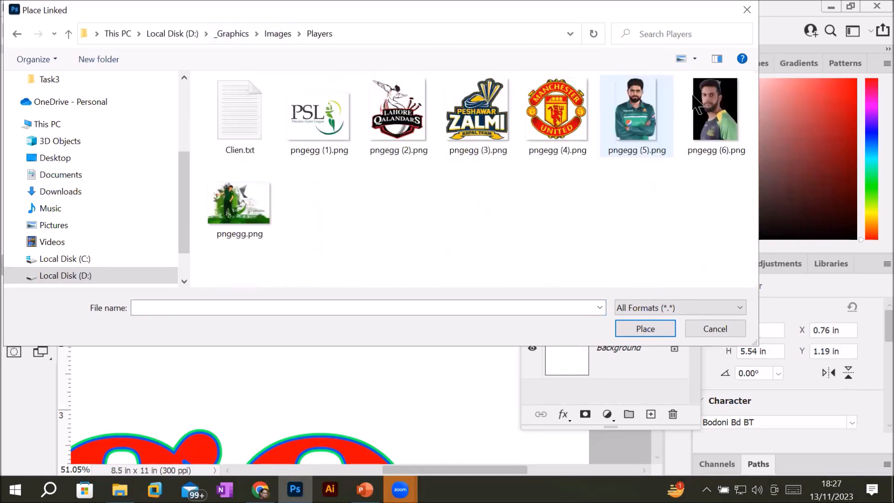
pyautogui.doubleClick(715, 112)
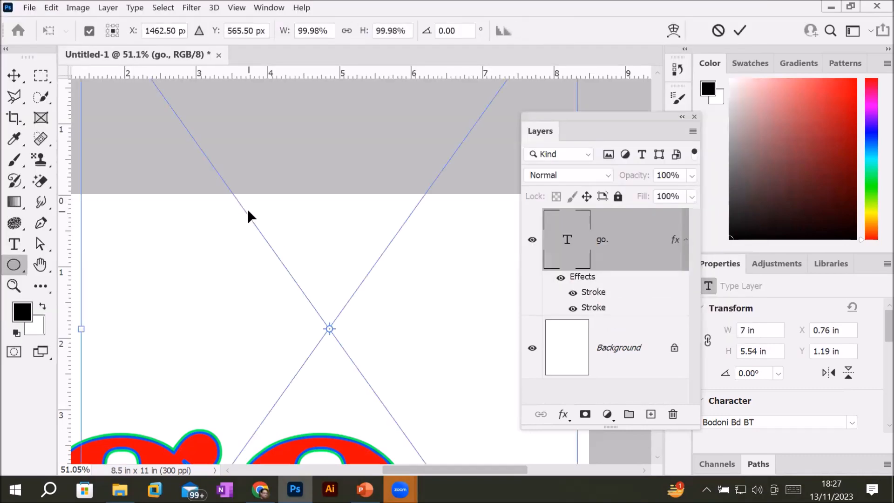
# Step: Move the placed player image down so it fits within the page over the text, and commit the placement
pyautogui.scroll(-3, 292, 246)
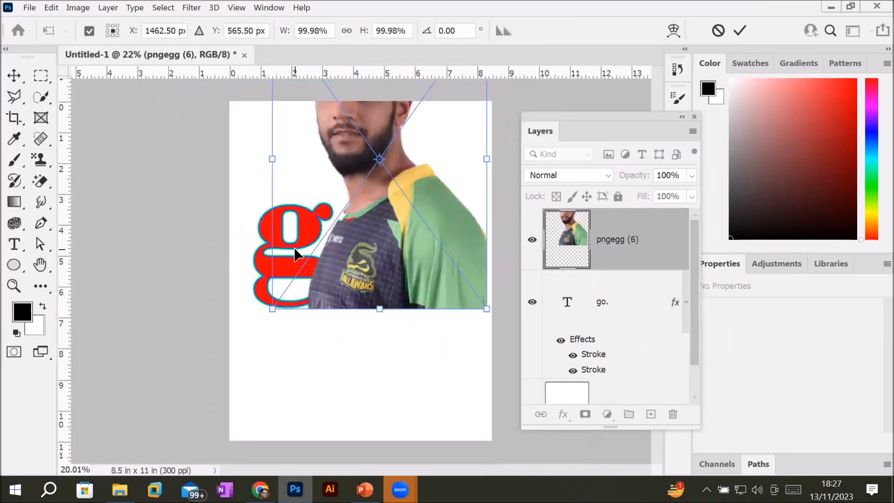
pyautogui.moveTo(362, 234); pyautogui.dragTo(355, 315)
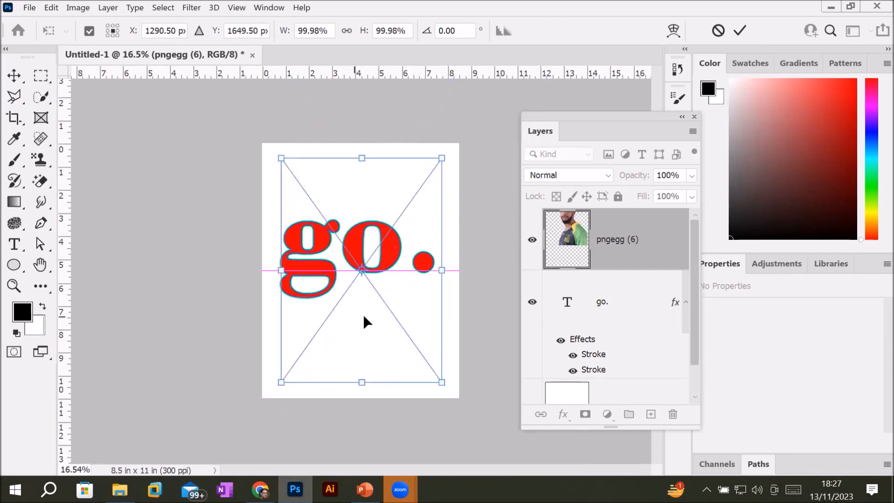
pyautogui.click(740, 30)
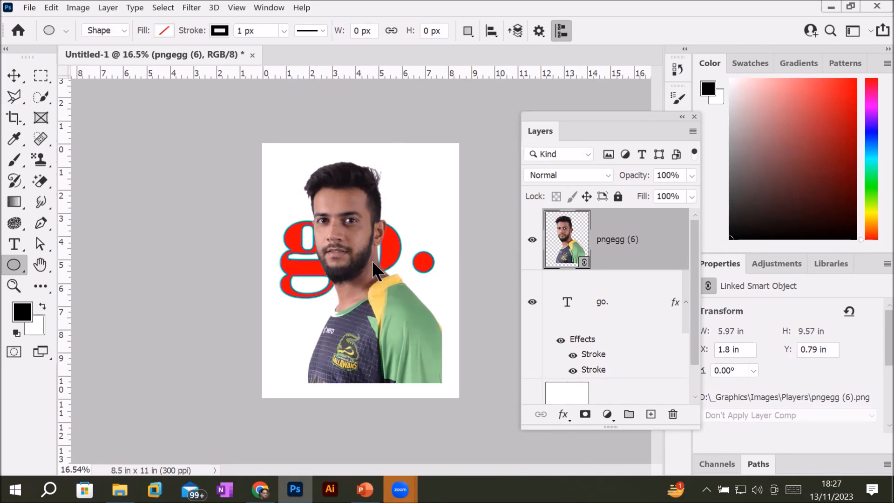
pyautogui.click(564, 417)
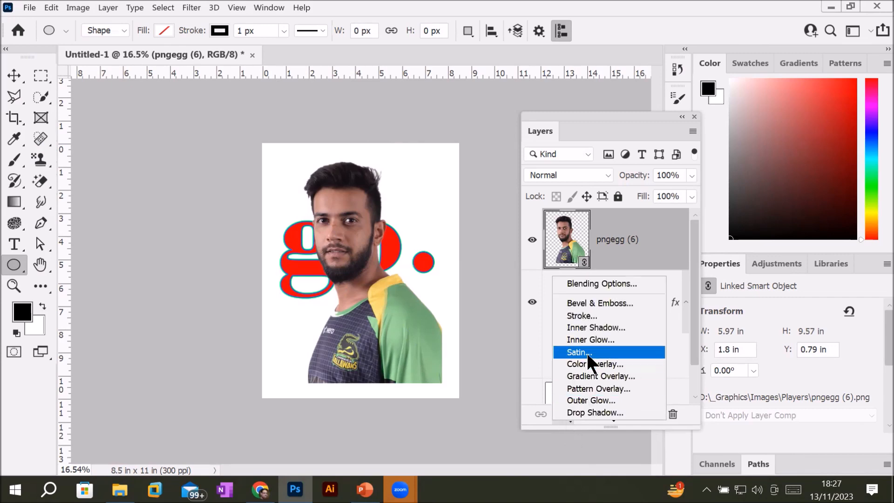
pyautogui.click(599, 315)
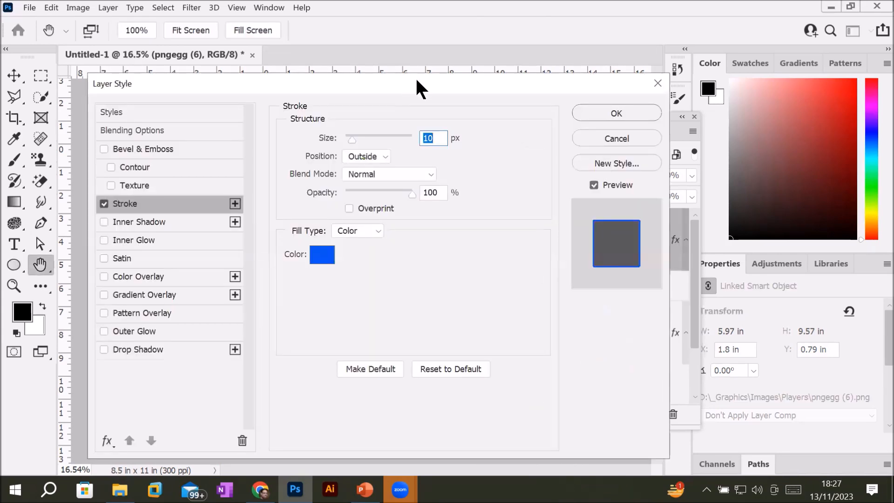
pyautogui.moveTo(416, 80); pyautogui.dragTo(748, 60)
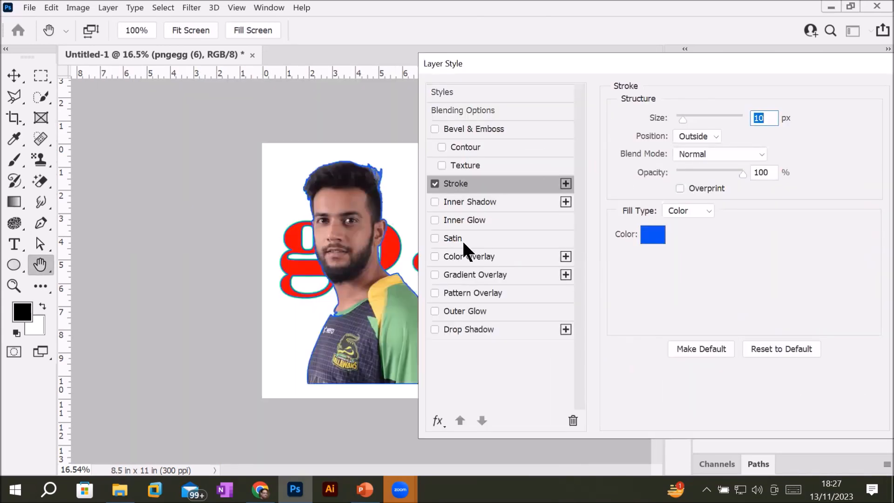
pyautogui.press('Escape')
# Step: Add an outside Stroke effect to the player image layer and increase its size to about 58 px
pyautogui.hotkey('ctrl', '0')
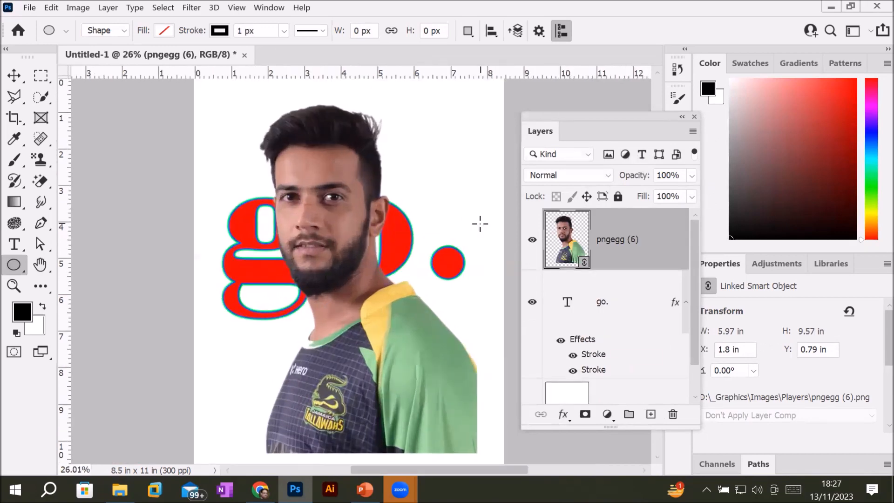
pyautogui.scroll(1, 480, 224)
pyautogui.moveTo(490, 470); pyautogui.dragTo(517, 472)
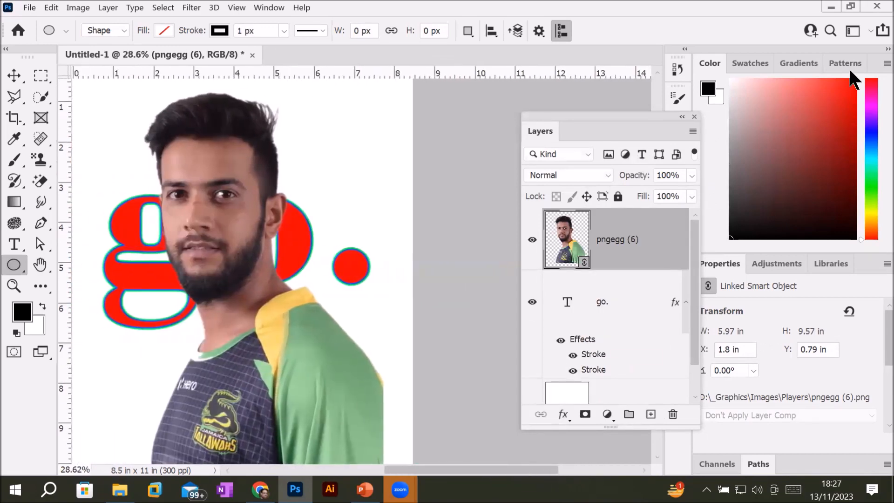
pyautogui.click(568, 417)
pyautogui.click(611, 312)
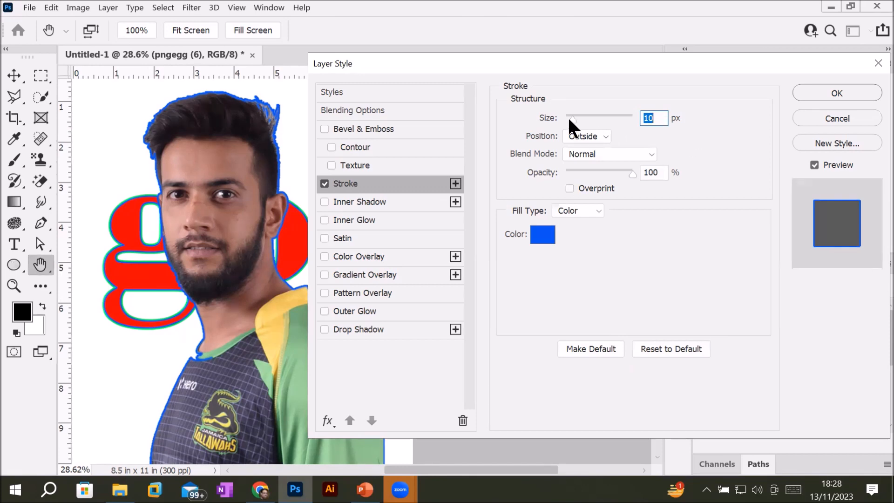
pyautogui.moveTo(569, 118); pyautogui.dragTo(584, 119)
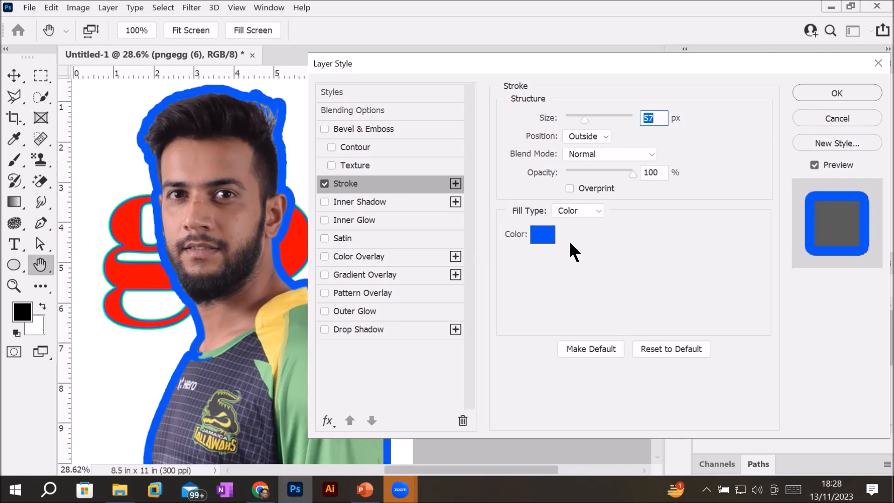
# Step: Change the player image's stroke color to bright yellow and apply the layer style
pyautogui.click(543, 234)
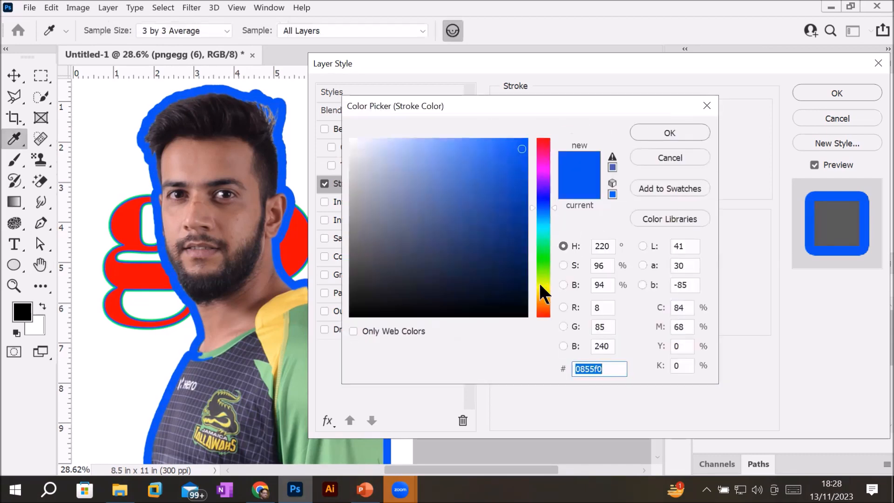
pyautogui.click(542, 287)
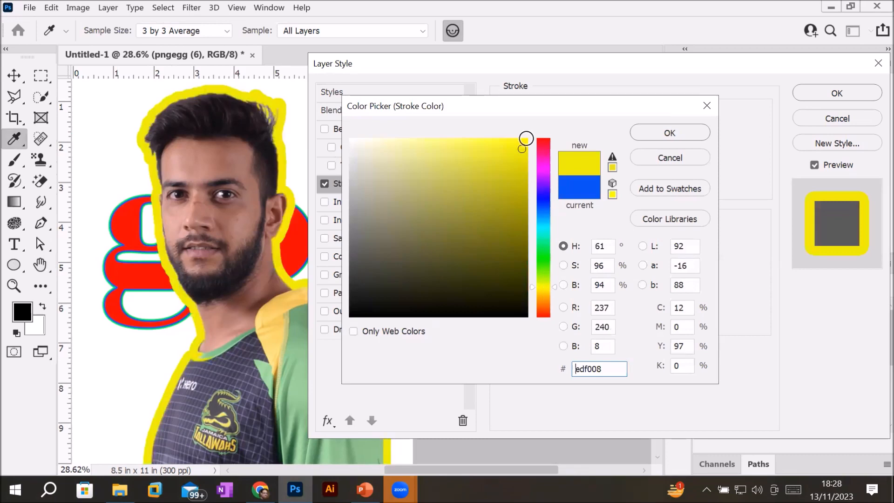
pyautogui.click(667, 134)
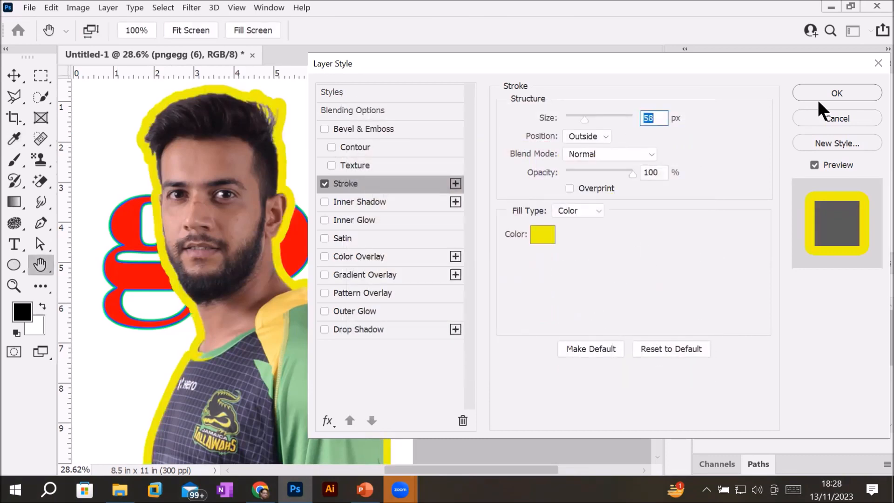
pyautogui.click(846, 87)
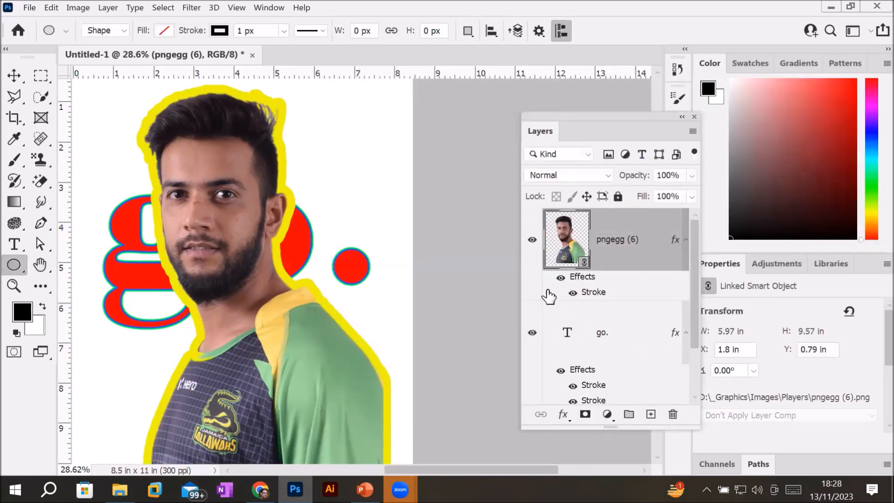
# Step: Fill the Background layer with the black foreground color
pyautogui.moveTo(690, 304); pyautogui.dragTo(692, 376)
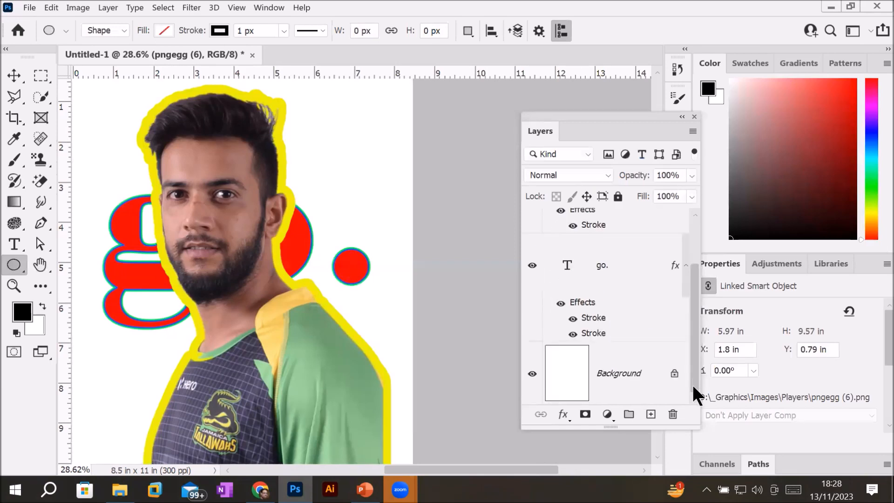
pyautogui.click(553, 374)
pyautogui.click(552, 373)
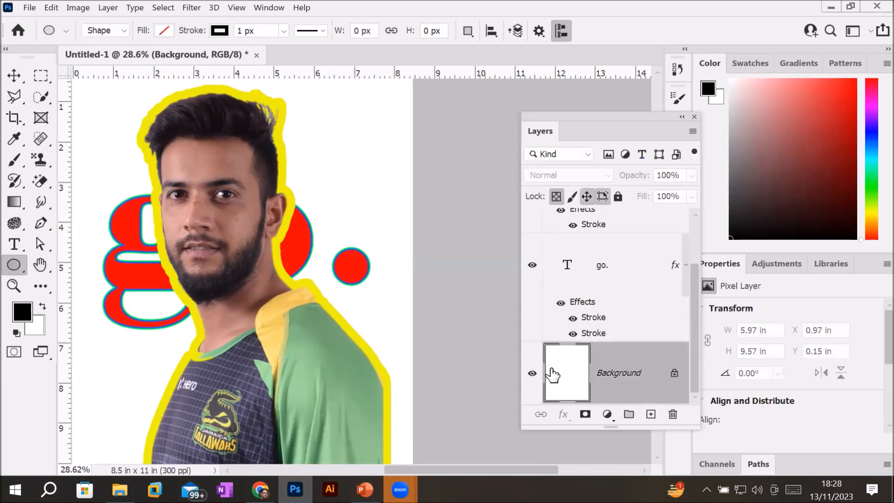
pyautogui.hotkey('alt', 'BackSpace')
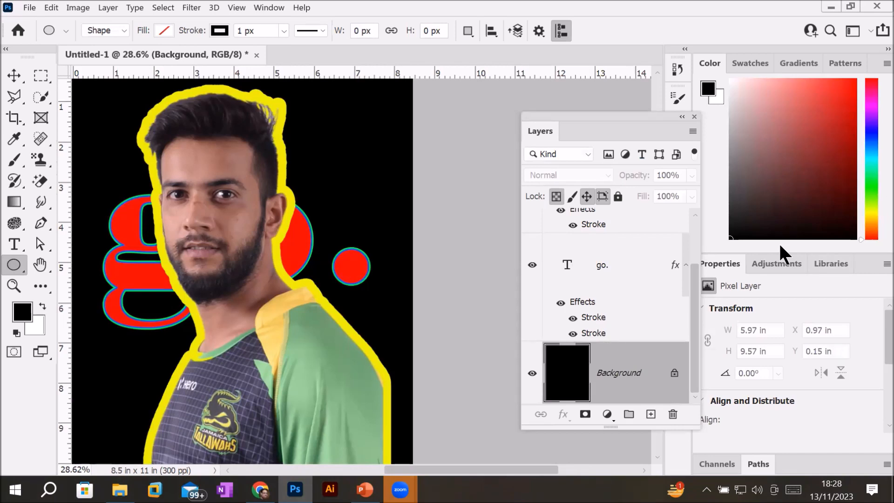
# Step: Hide and show the player image's Stroke effect in the layer list to compare it with and without the yellow outline
pyautogui.moveTo(588, 113); pyautogui.dragTo(533, 85)
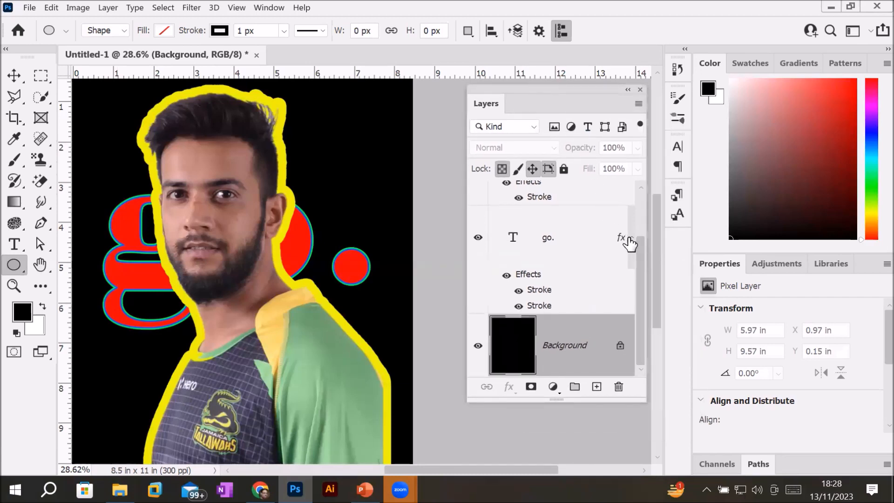
pyautogui.moveTo(636, 244); pyautogui.dragTo(633, 183)
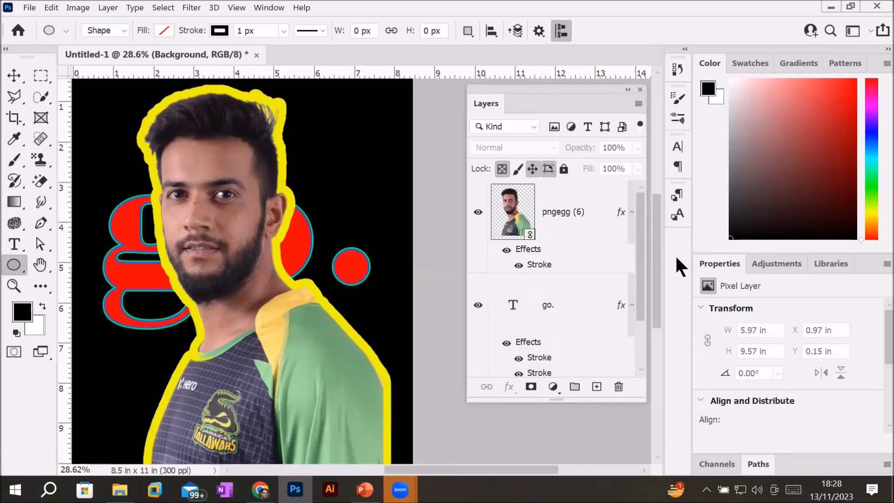
pyautogui.click(518, 264)
pyautogui.click(518, 265)
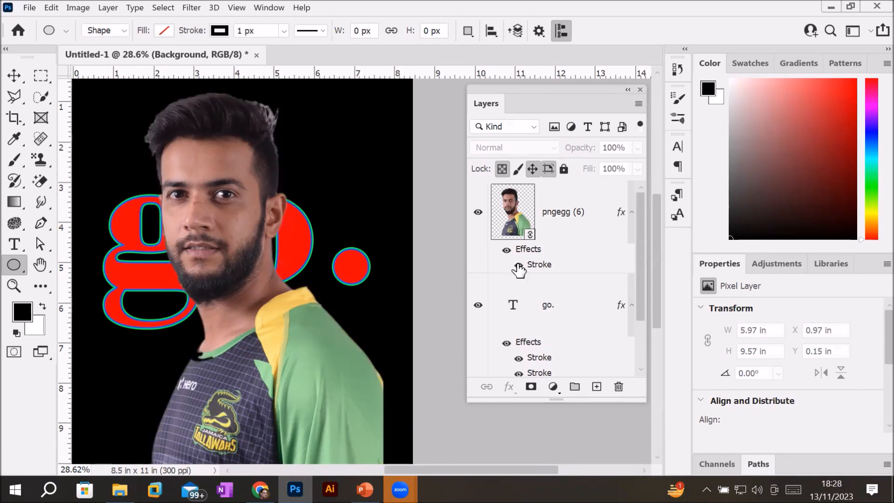
pyautogui.click(518, 264)
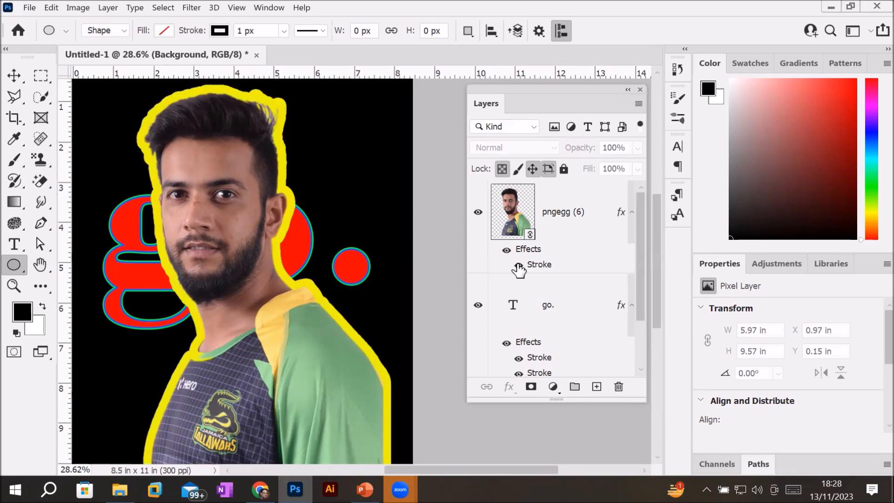
# Step: Toggle the player image's Stroke effect off and on in its layer style settings, and delete the effect
pyautogui.click(546, 269)
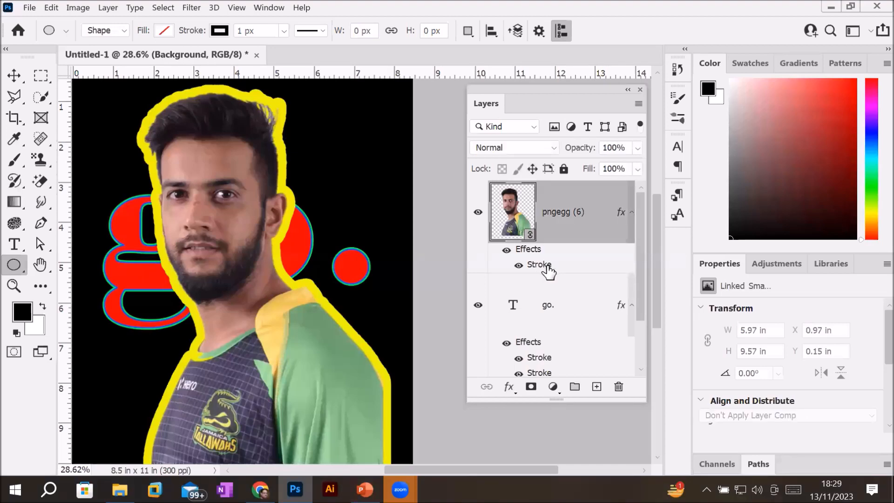
pyautogui.press('h')
pyautogui.doubleClick(540, 266)
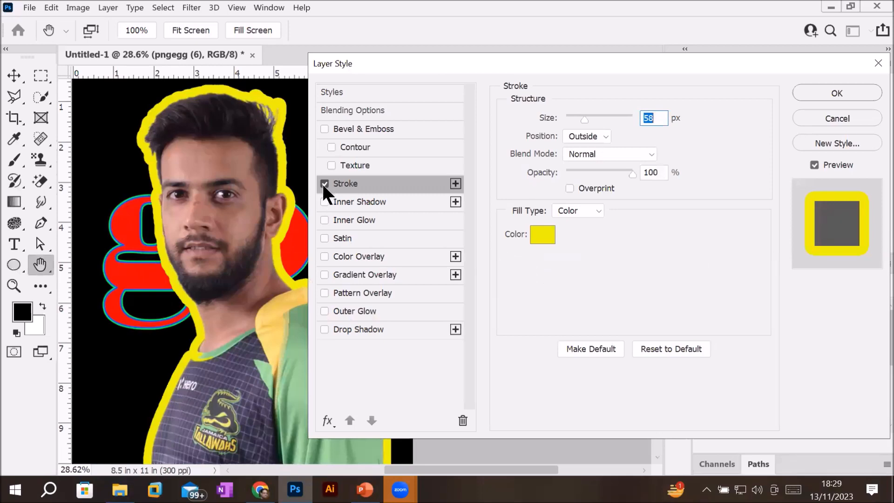
pyautogui.click(323, 183)
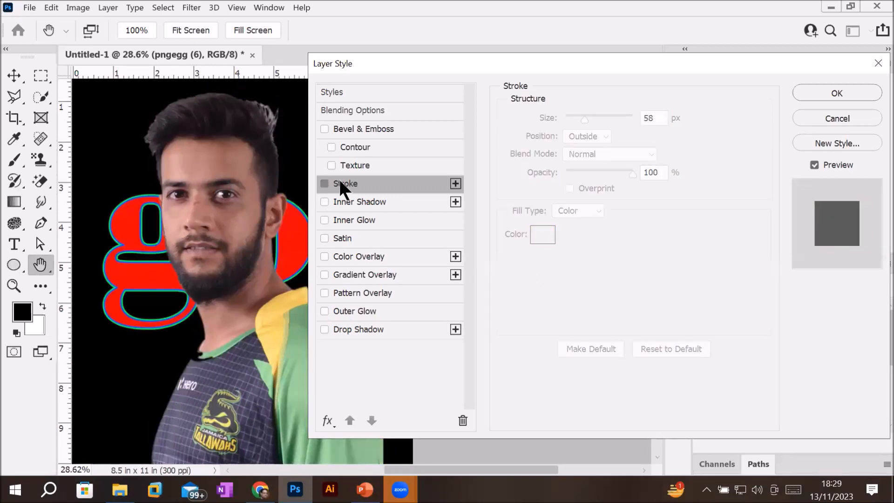
pyautogui.click(340, 183)
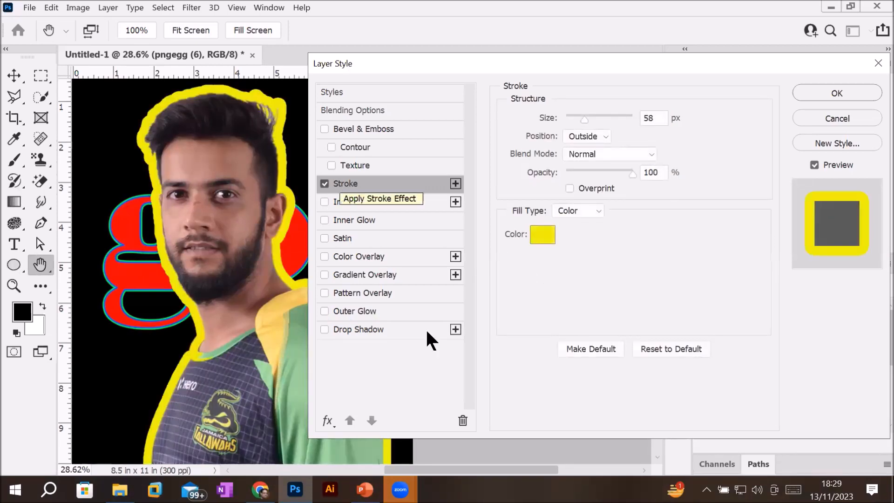
pyautogui.click(462, 421)
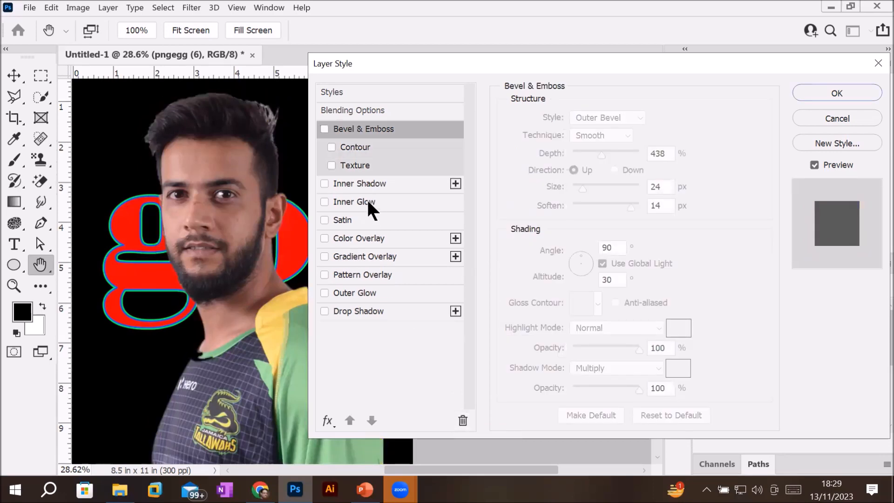
# Step: Remove the Inner Glow, Satin and Color Overlay effects from the player image's layer style effects list
pyautogui.click(367, 197)
pyautogui.click(463, 424)
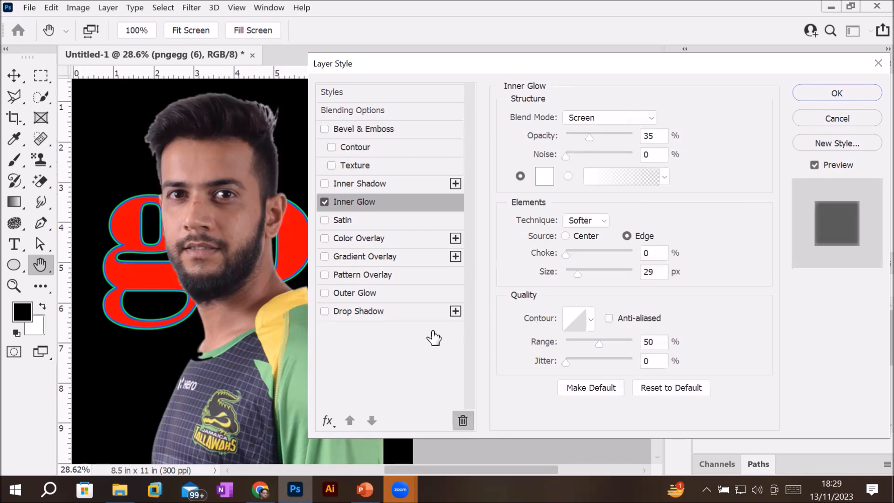
pyautogui.click(371, 201)
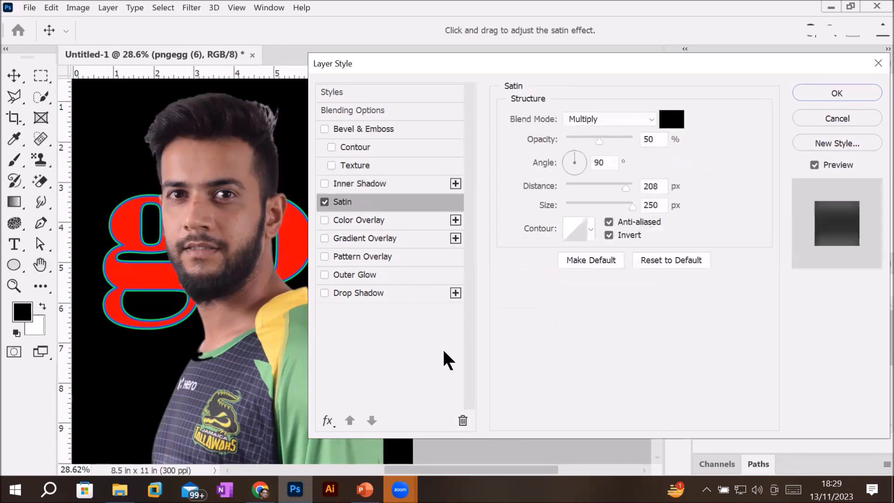
pyautogui.click(463, 420)
pyautogui.click(381, 201)
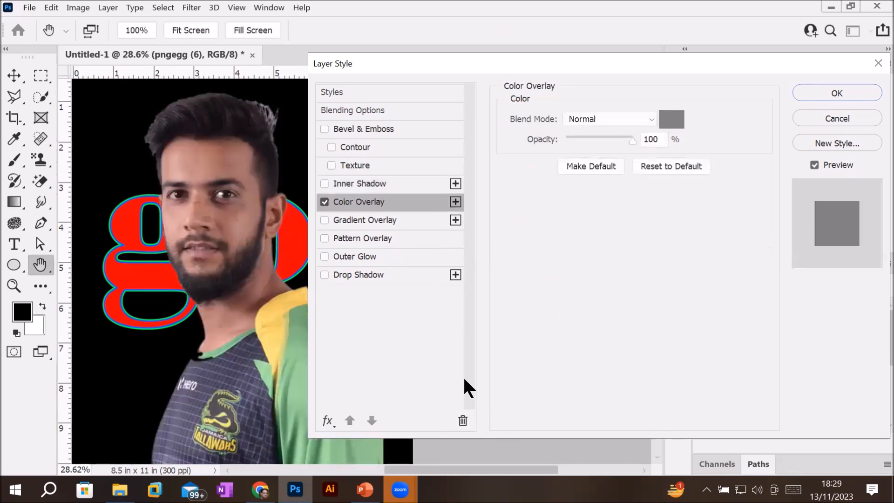
pyautogui.click(463, 421)
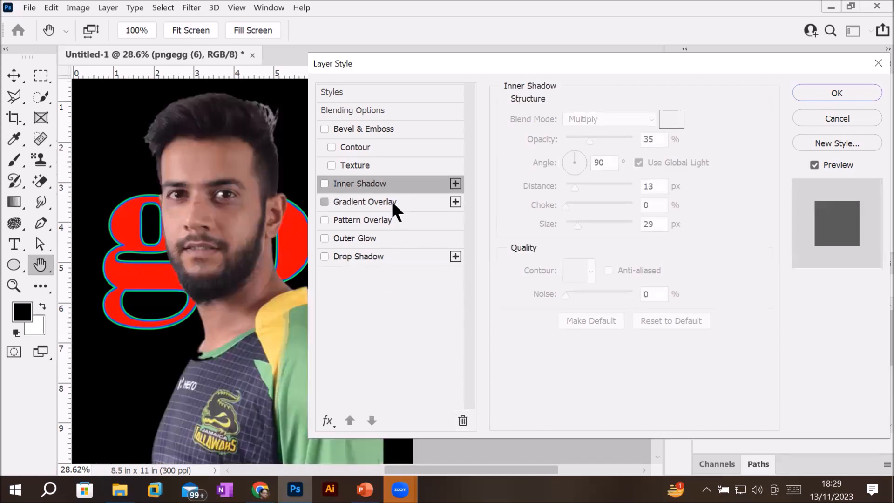
# Step: Remove the Gradient Overlay, Pattern Overlay and Outer Glow effects from the player image's layer style effects list
pyautogui.click(391, 201)
pyautogui.click(464, 422)
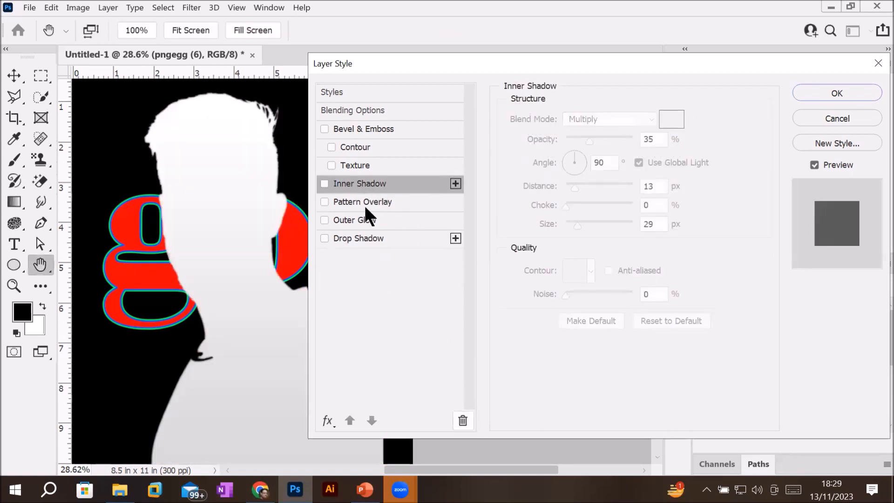
pyautogui.click(365, 201)
pyautogui.click(463, 421)
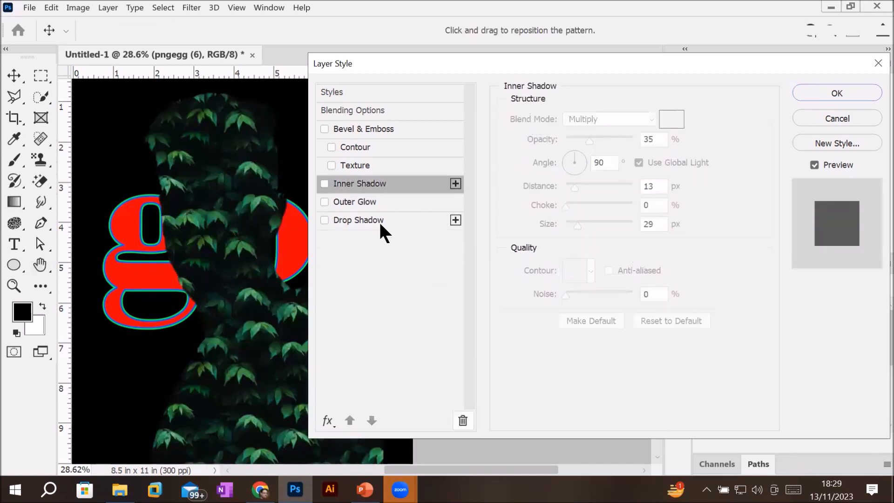
pyautogui.click(370, 200)
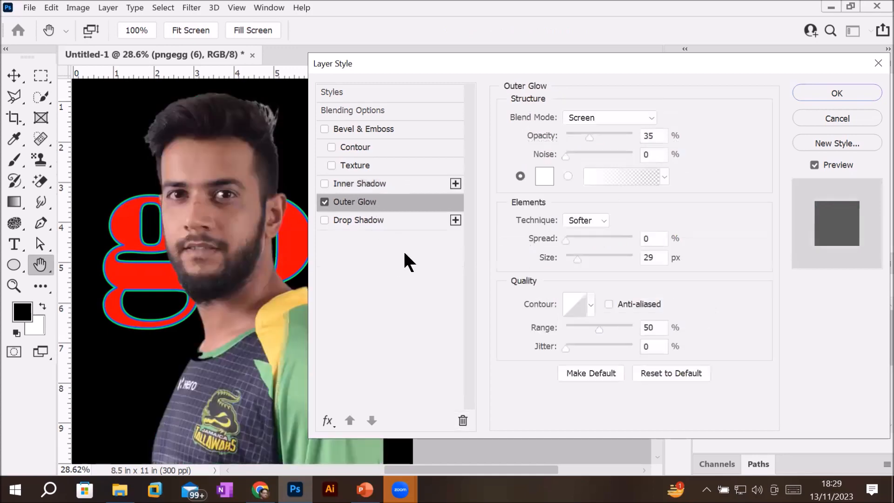
pyautogui.click(462, 420)
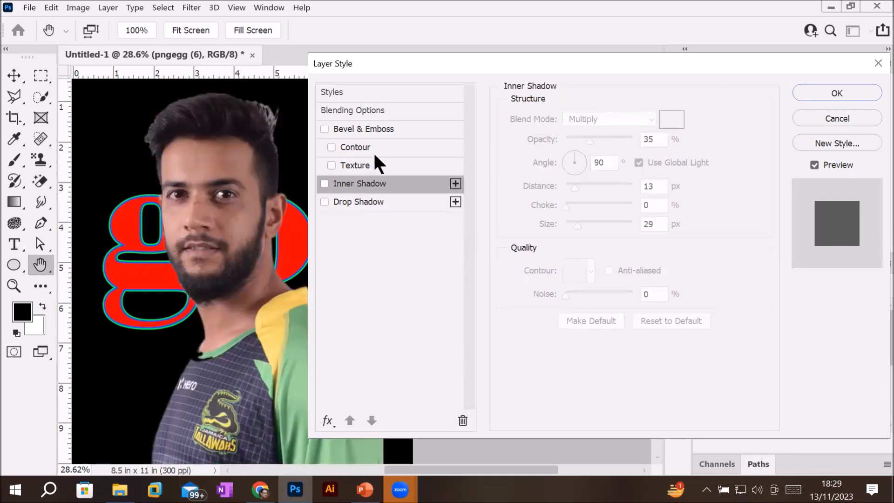
# Step: Remove the Drop Shadow effect from the effects list and apply the player image's layer style
pyautogui.click(359, 201)
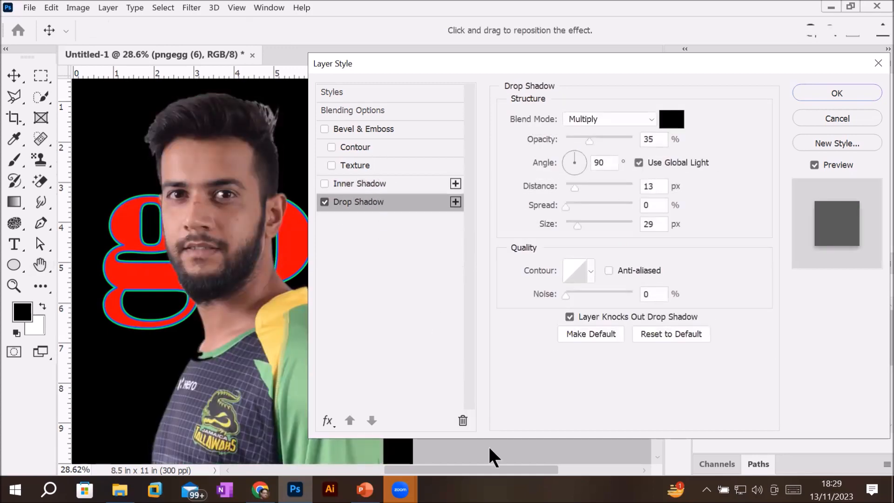
pyautogui.click(463, 421)
pyautogui.click(837, 93)
pyautogui.press('u')
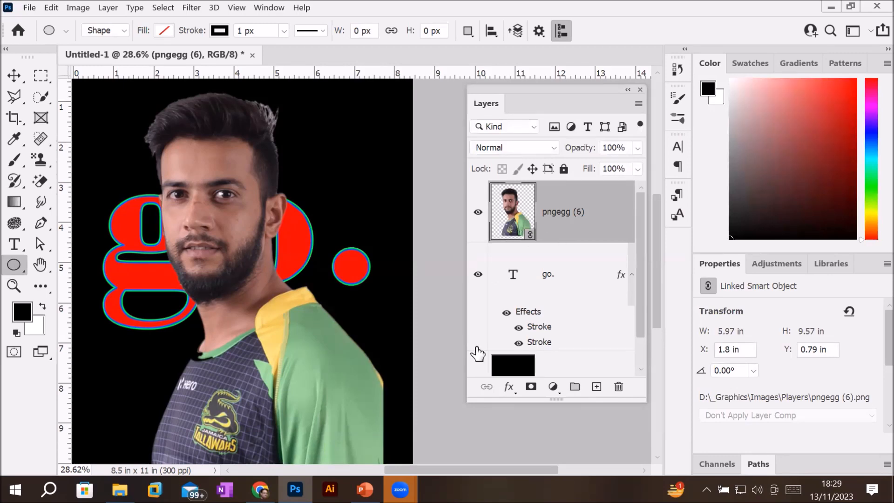
# Step: Reopen the player image's layer style with a Stroke effect and reset the effects list to its default
pyautogui.click(508, 387)
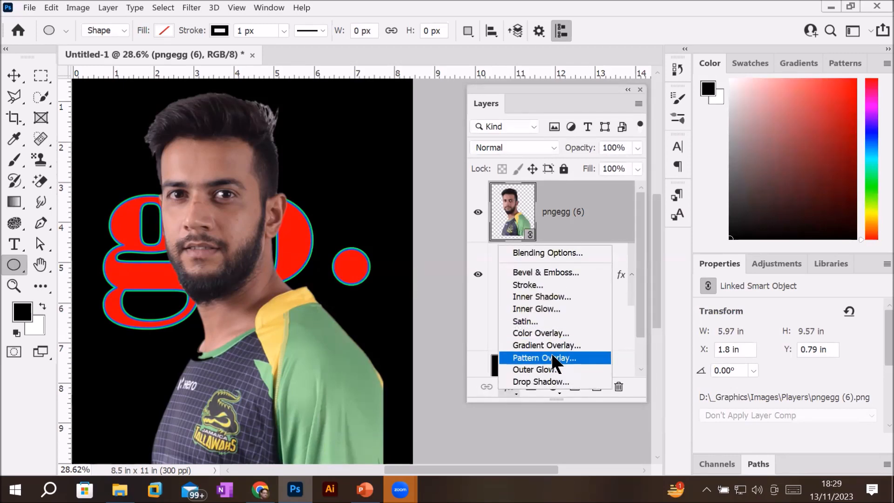
pyautogui.click(557, 284)
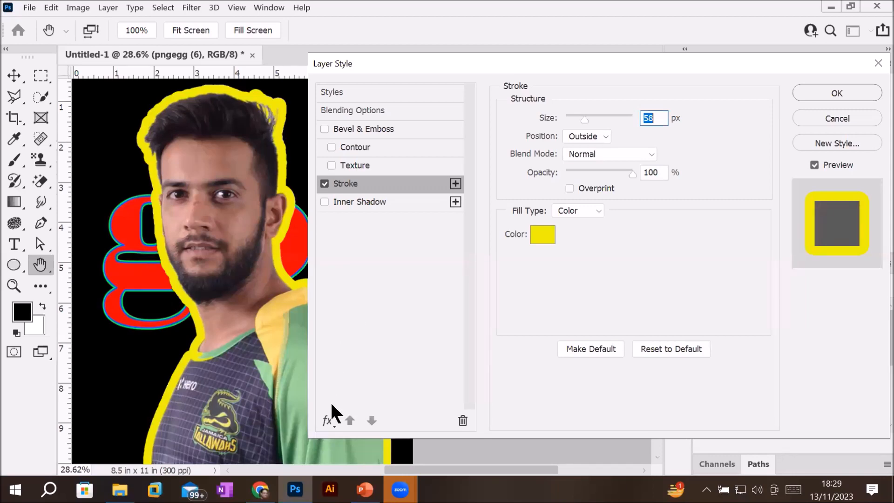
pyautogui.click(327, 421)
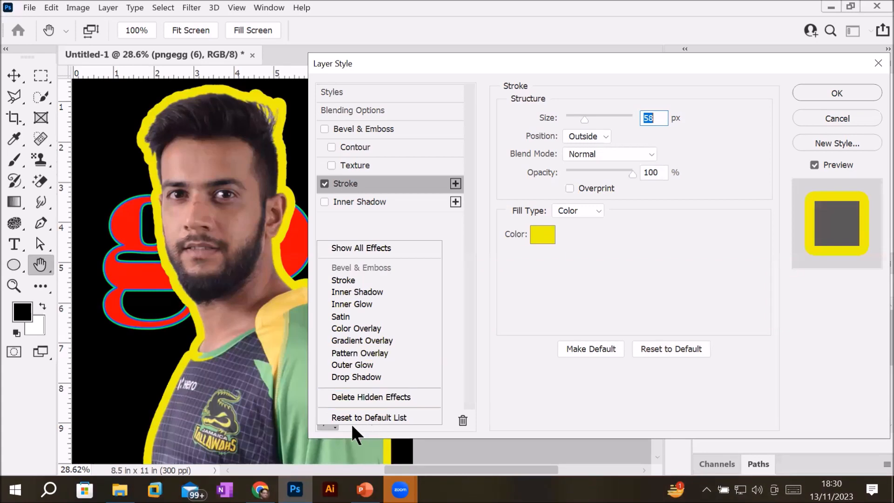
pyautogui.click(404, 416)
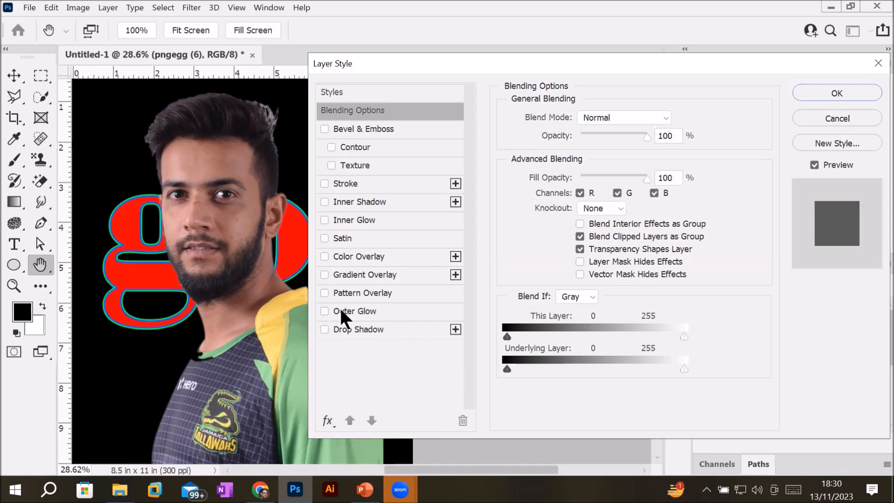
# Step: Enable Outer Glow on the player image, and turn the Stroke effect on and off again for comparison
pyautogui.click(324, 311)
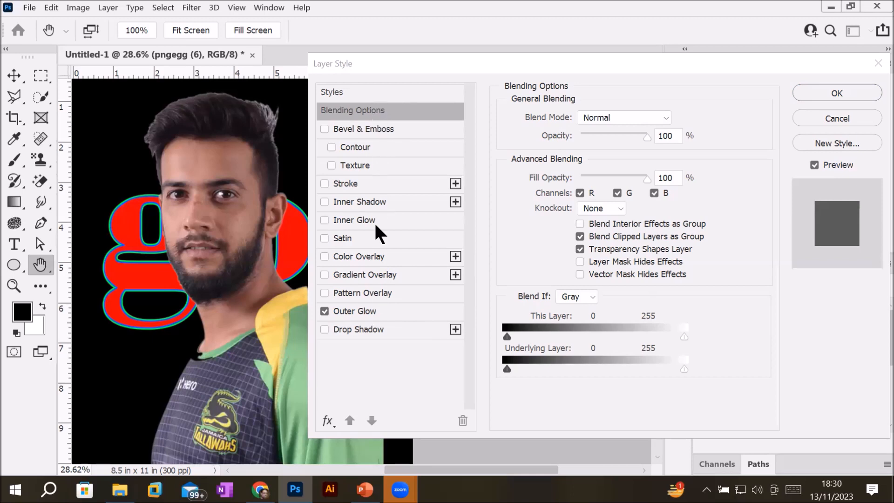
pyautogui.click(356, 308)
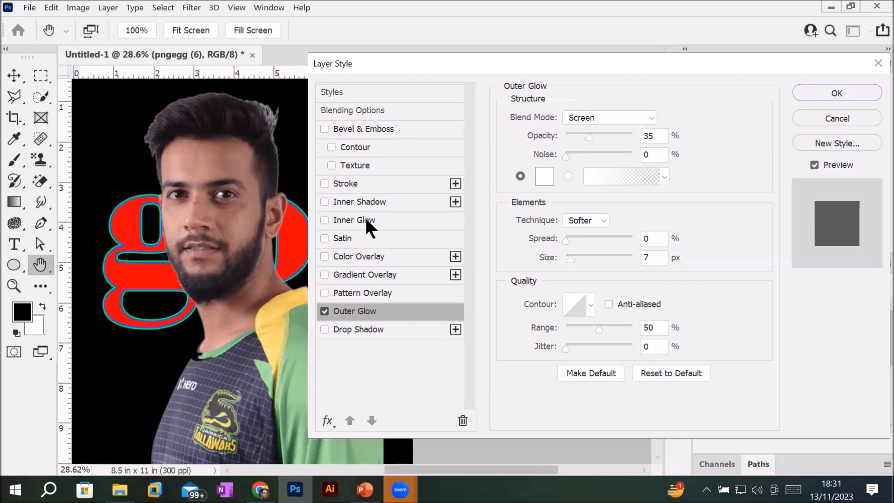
pyautogui.click(356, 178)
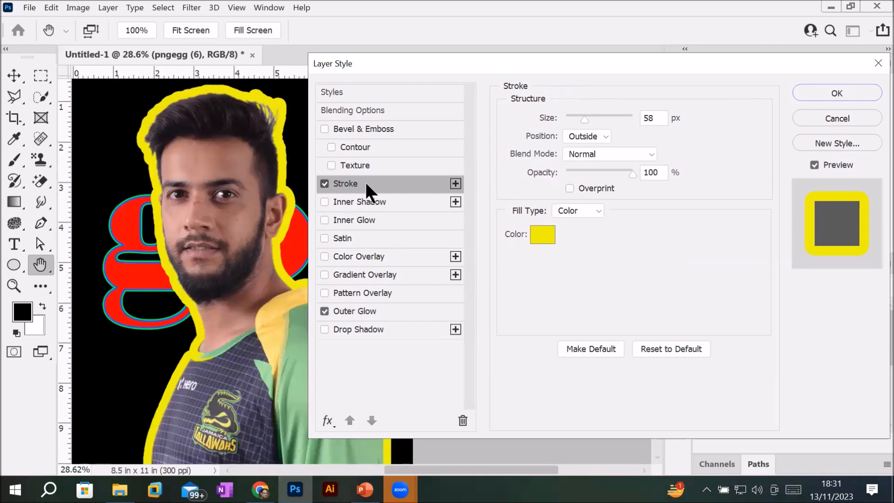
pyautogui.click(324, 182)
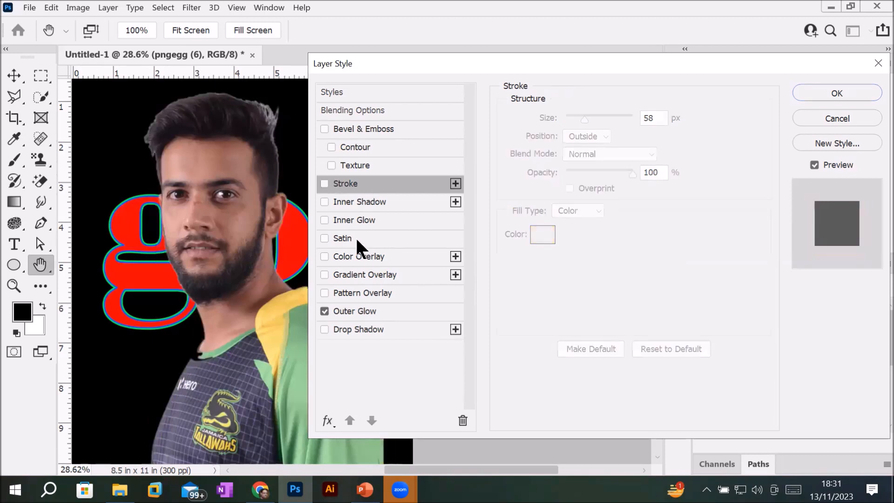
# Step: Set the player image's Outer Glow color to bright yellow-green (#d9f80b)
pyautogui.click(359, 308)
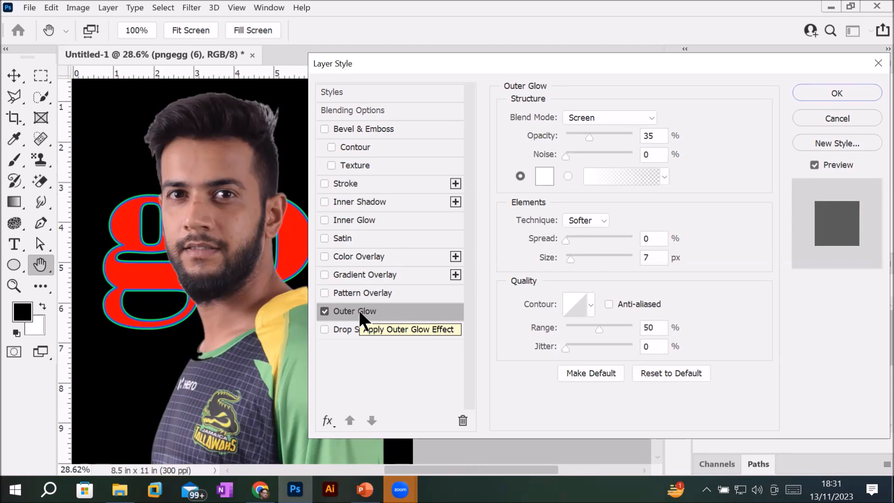
pyautogui.click(547, 185)
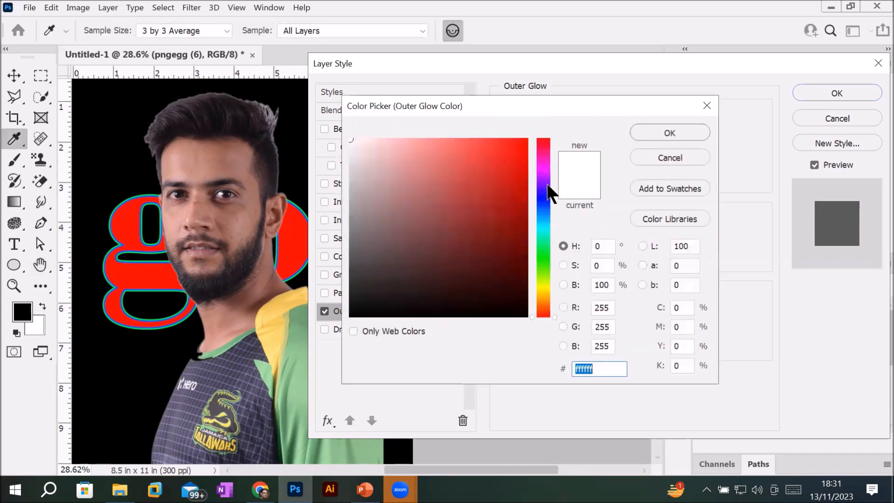
pyautogui.click(543, 282)
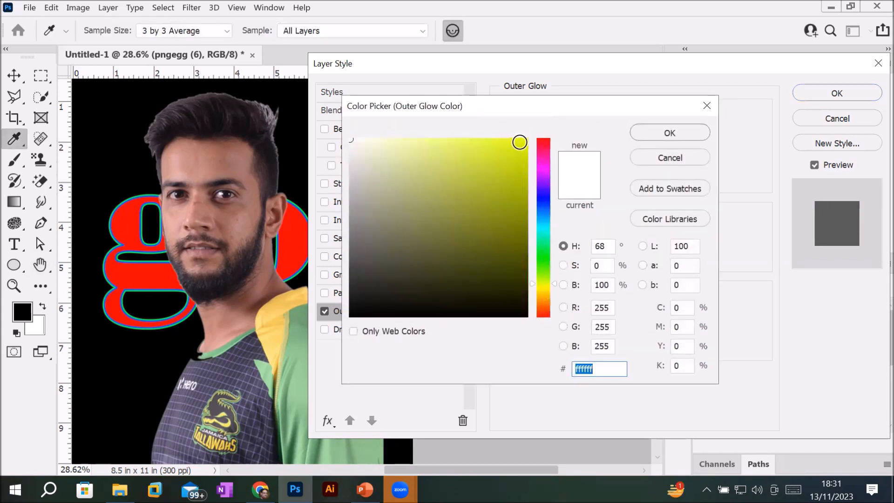
pyautogui.click(520, 143)
pyautogui.click(665, 133)
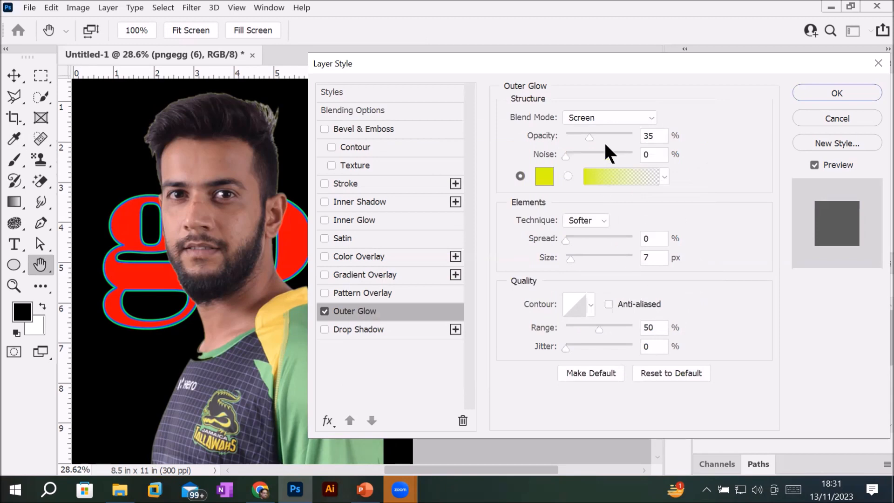
# Step: Set the Outer Glow's blend mode to Normal and its size to about 70 px
pyautogui.click(645, 118)
pyautogui.click(632, 80)
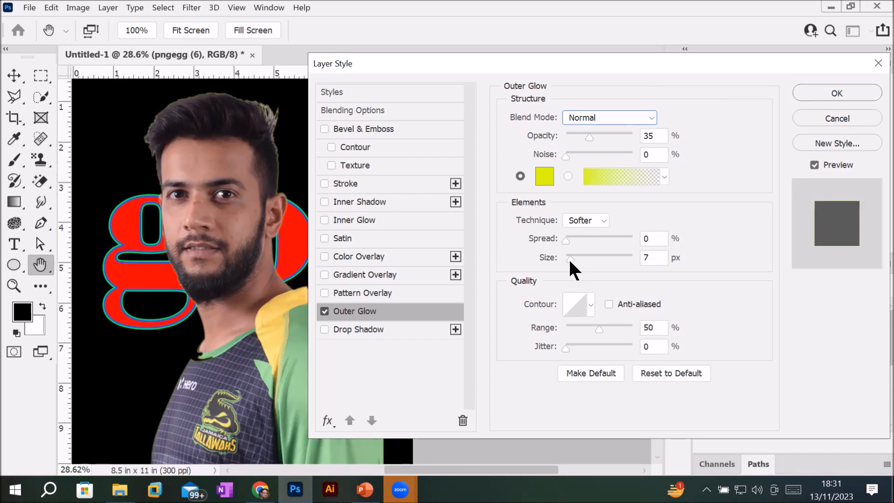
pyautogui.moveTo(571, 257); pyautogui.dragTo(589, 261)
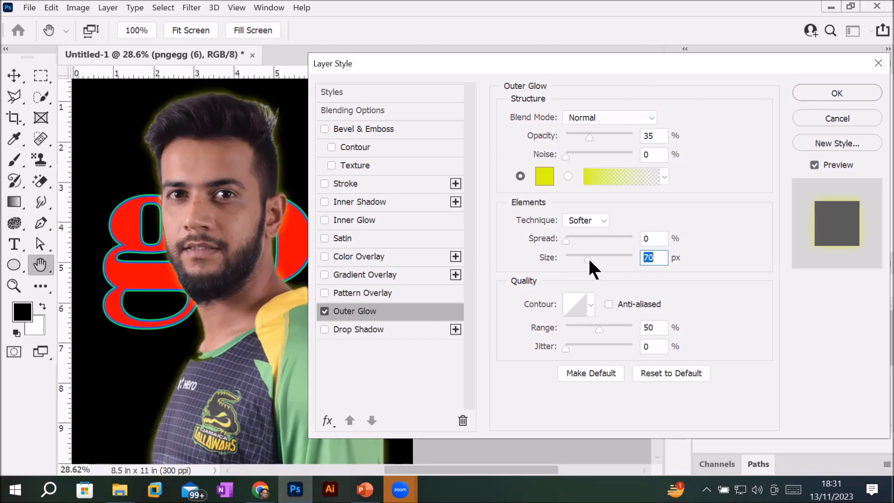
# Step: Increase the Outer Glow's spread to about 74%
pyautogui.moveTo(565, 239); pyautogui.dragTo(580, 239)
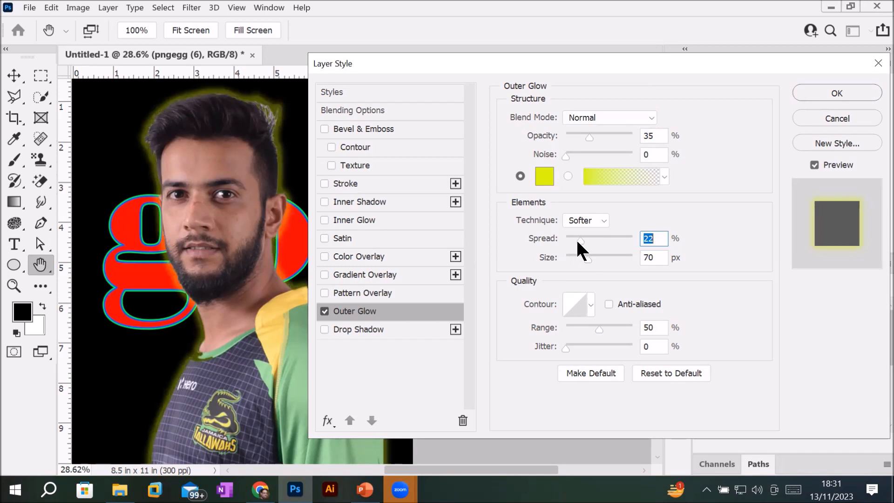
pyautogui.moveTo(580, 238); pyautogui.dragTo(596, 239)
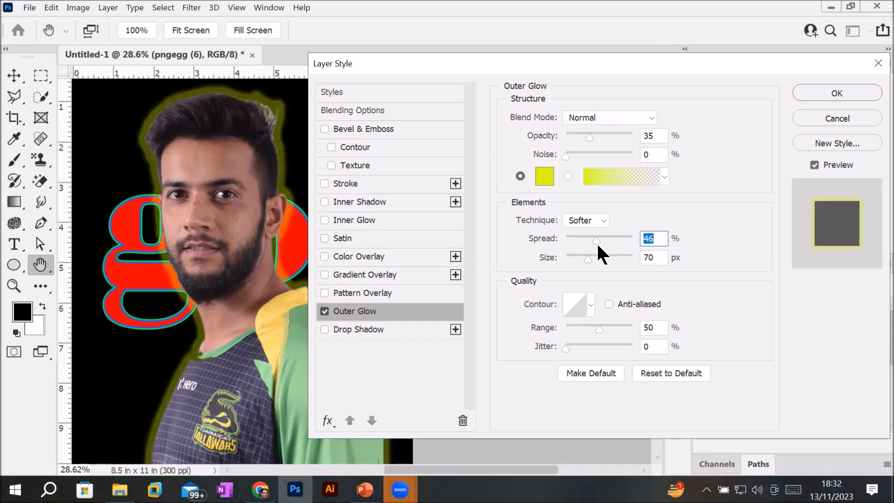
pyautogui.press('Left')
pyautogui.click(615, 238)
# Step: Switch the Outer Glow's technique to Precise and enlarge its size to about 161 px
pyautogui.click(605, 217)
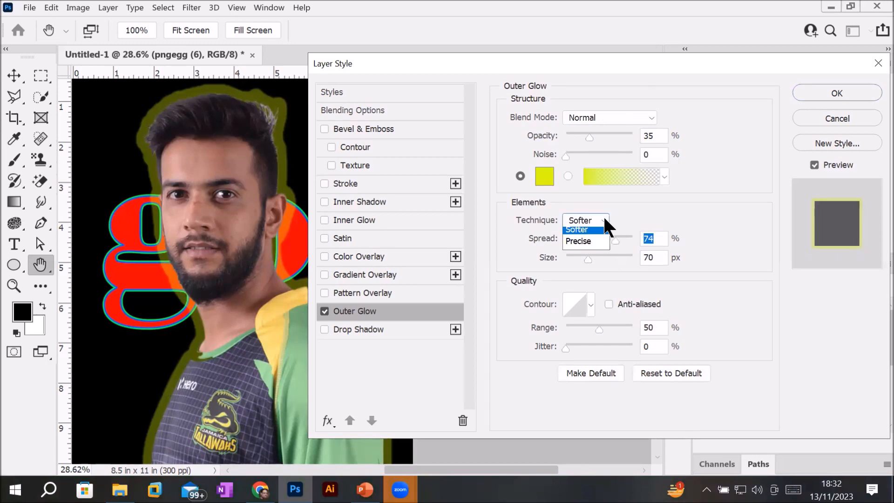
pyautogui.click(582, 245)
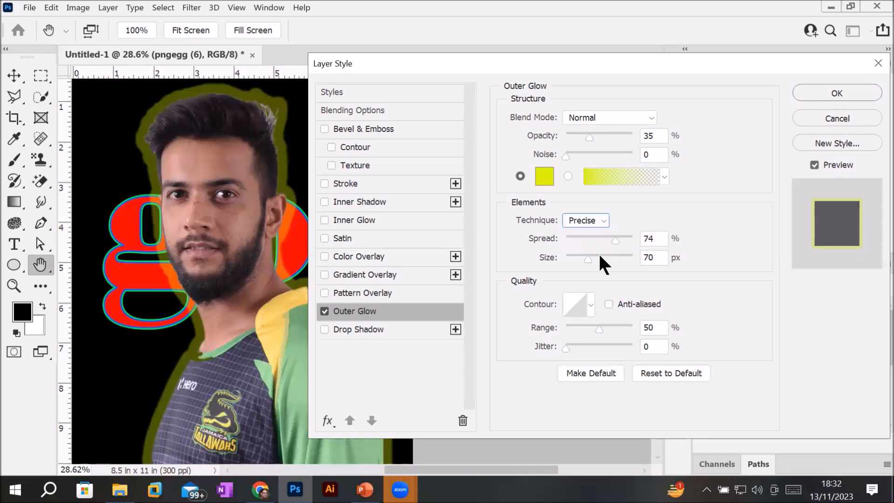
pyautogui.click(596, 256)
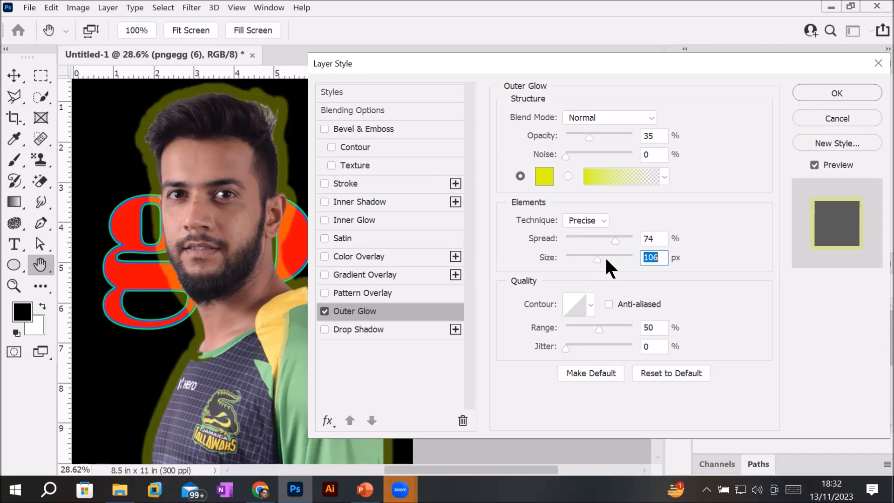
pyautogui.moveTo(597, 259); pyautogui.dragTo(605, 260)
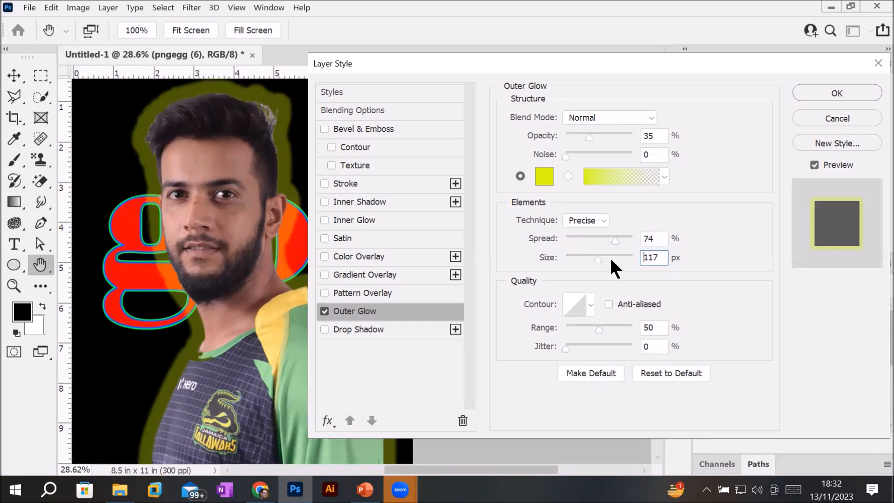
pyautogui.click(600, 255)
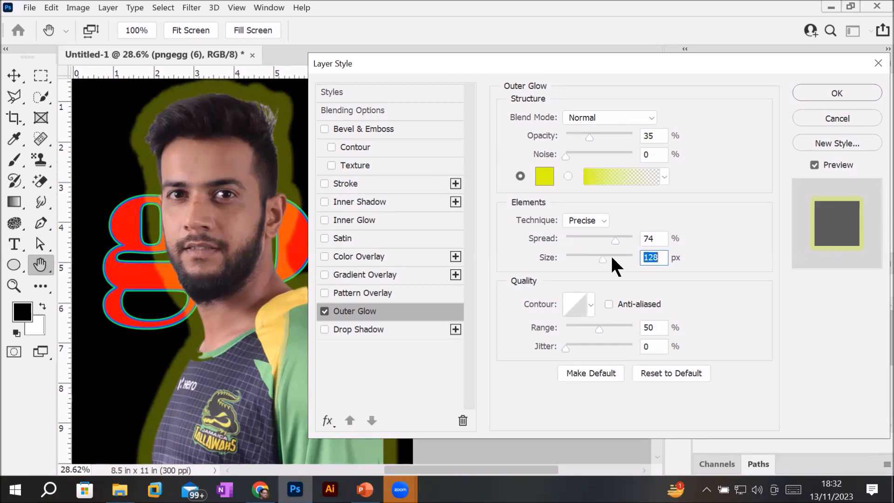
pyautogui.click(610, 256)
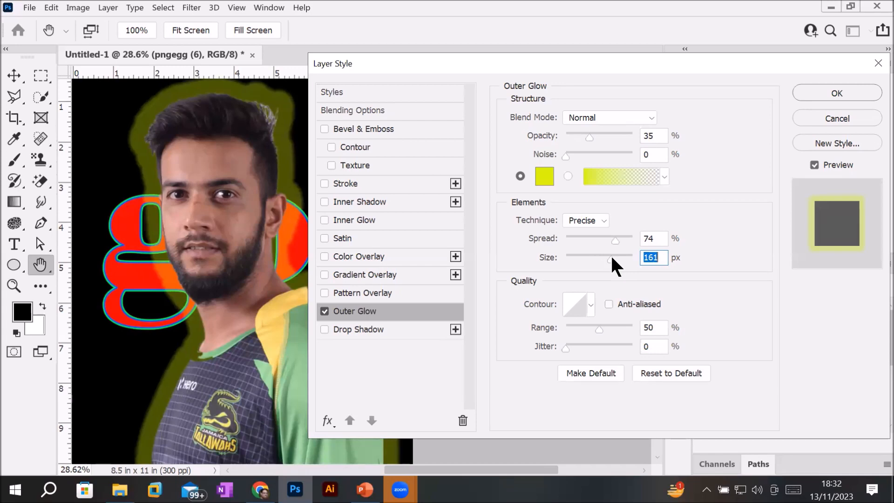
# Step: Change the Outer Glow color to near-white (#fbfbfb)
pyautogui.click(543, 177)
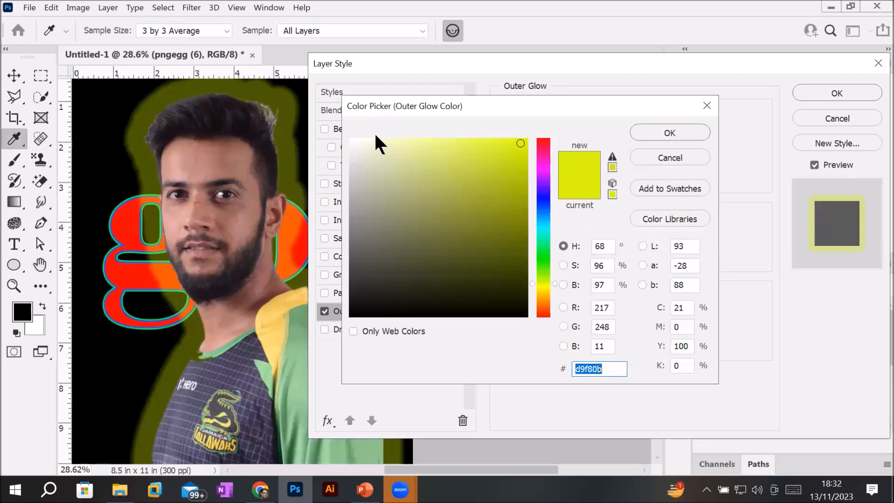
pyautogui.moveTo(520, 144); pyautogui.dragTo(350, 142)
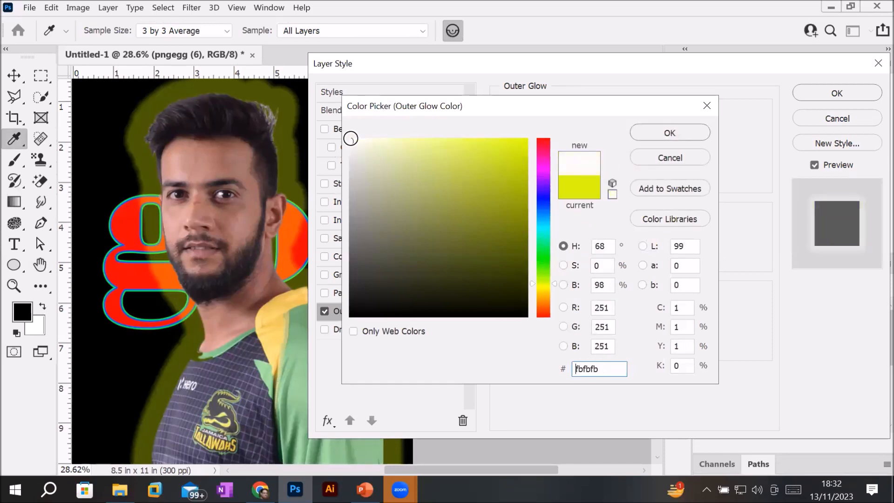
pyautogui.click(677, 133)
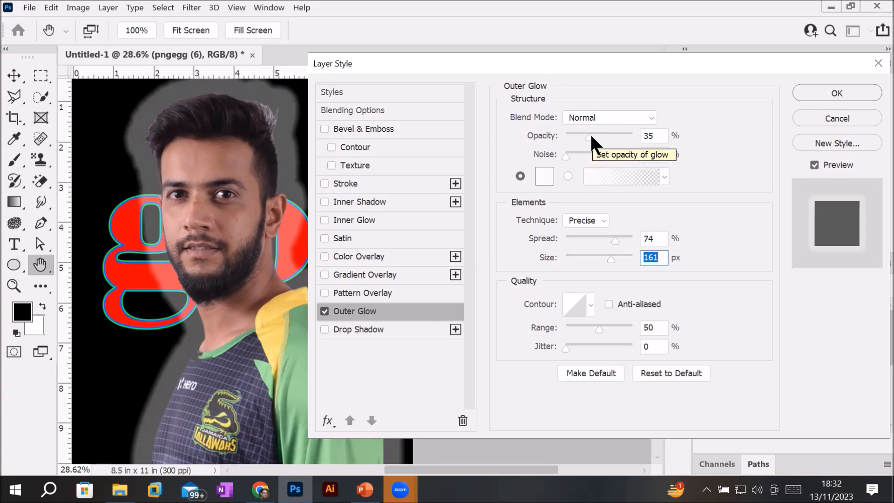
# Step: Raise the Outer Glow's opacity on the player cutout to about 98%
pyautogui.moveTo(591, 136); pyautogui.dragTo(633, 138)
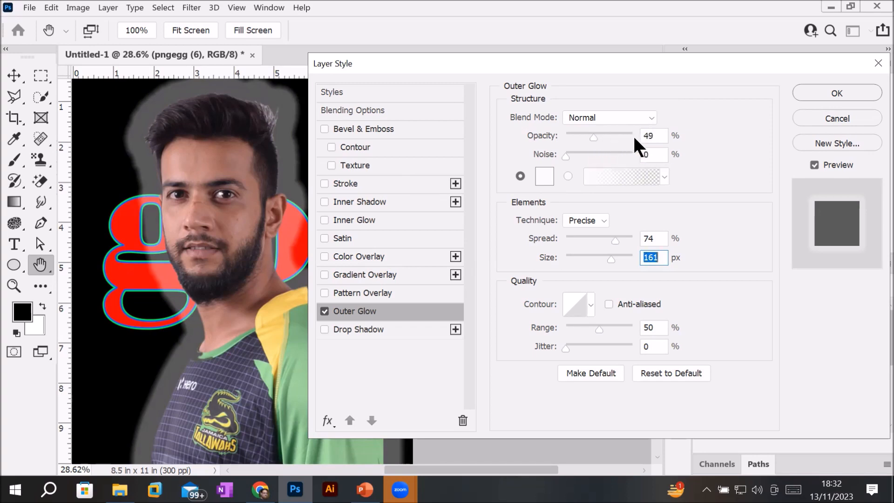
pyautogui.click(593, 136)
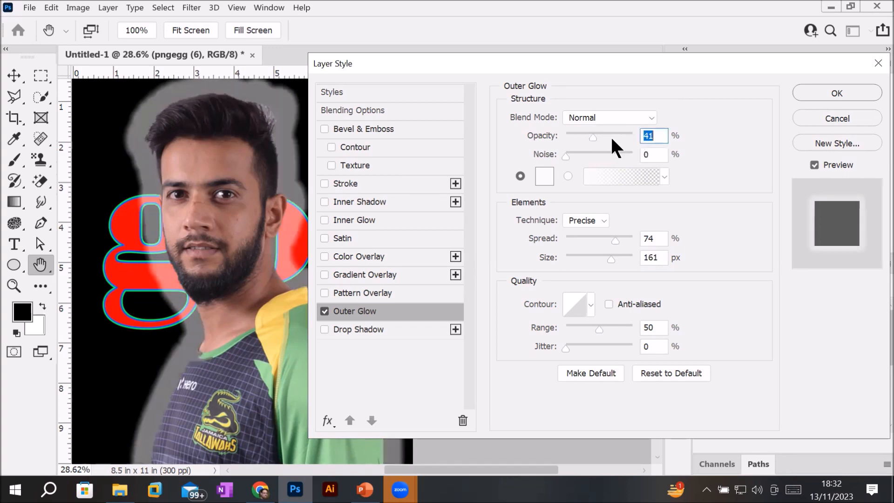
pyautogui.click(610, 136)
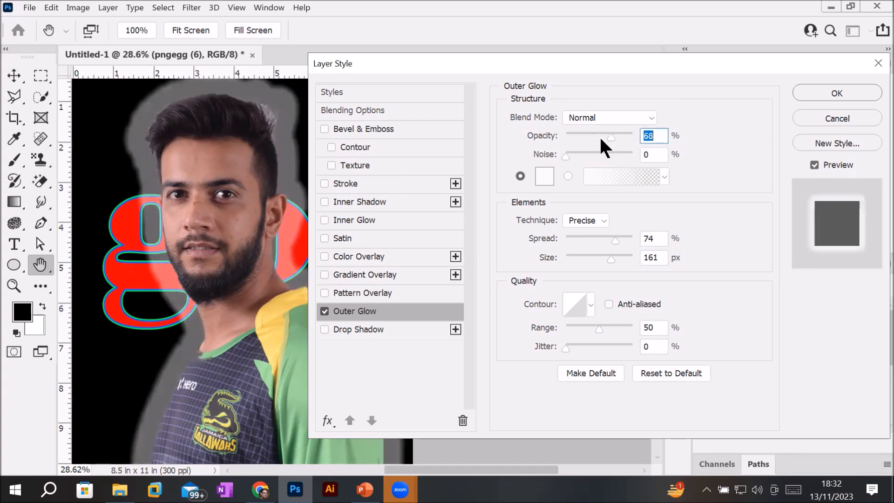
pyautogui.click(631, 138)
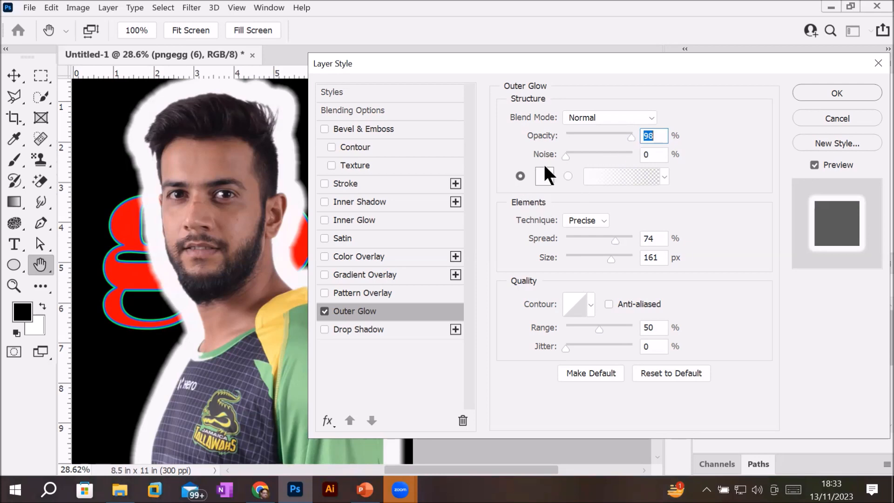
# Step: Try the Outer Glow's noise at about 51% and 82%, and return it to 0%
pyautogui.click(566, 153)
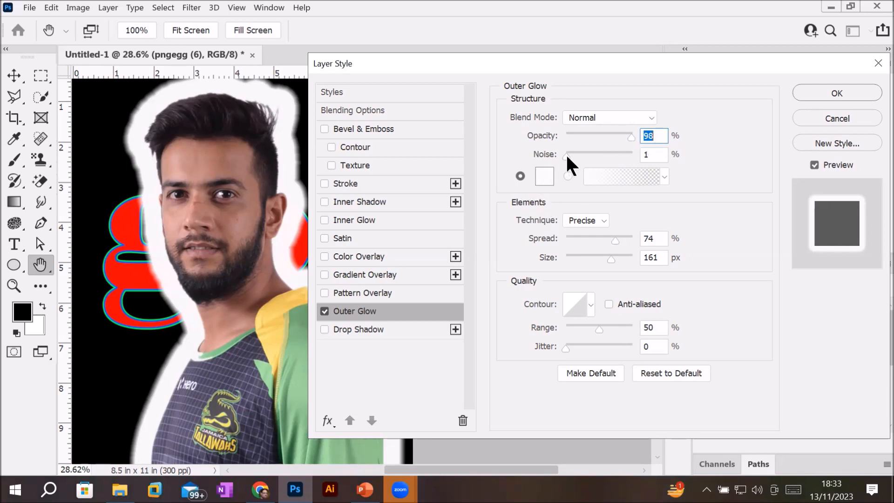
pyautogui.click(602, 152)
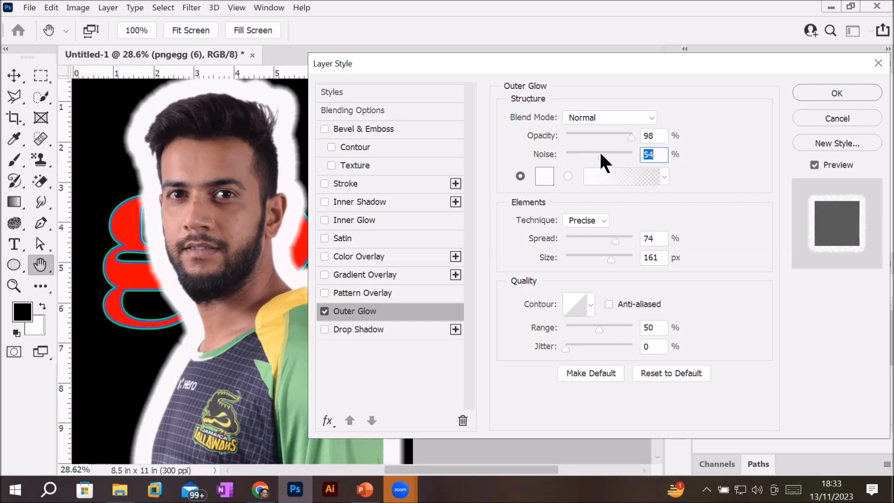
pyautogui.click(599, 152)
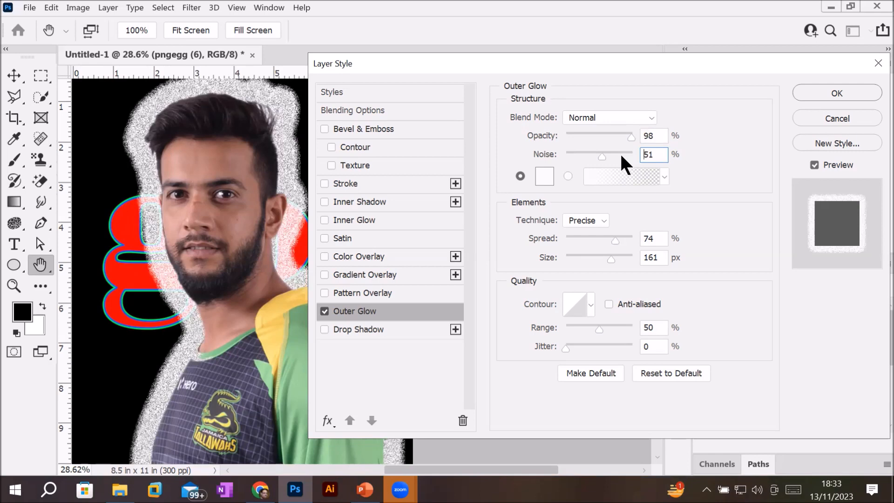
pyautogui.click(620, 155)
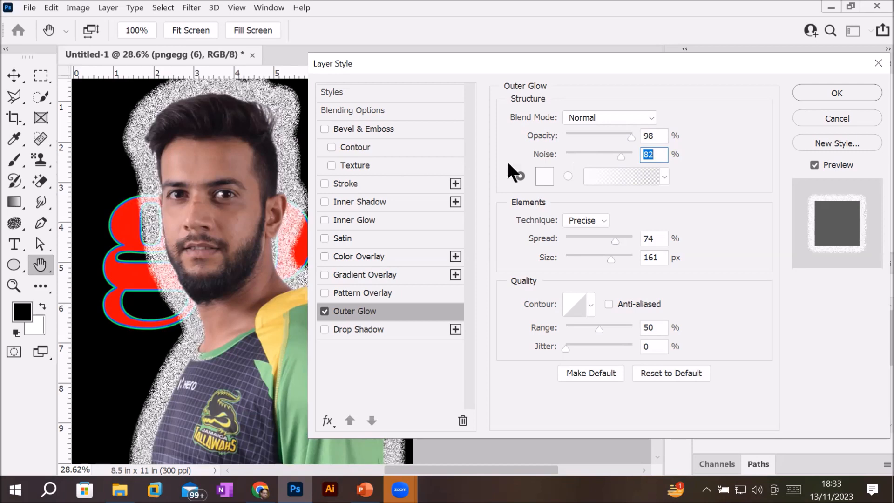
pyautogui.click(619, 156)
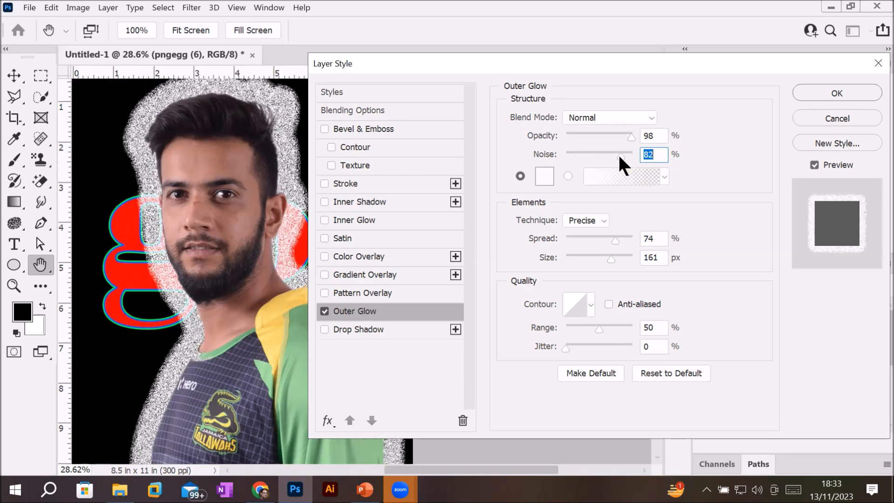
pyautogui.click(563, 156)
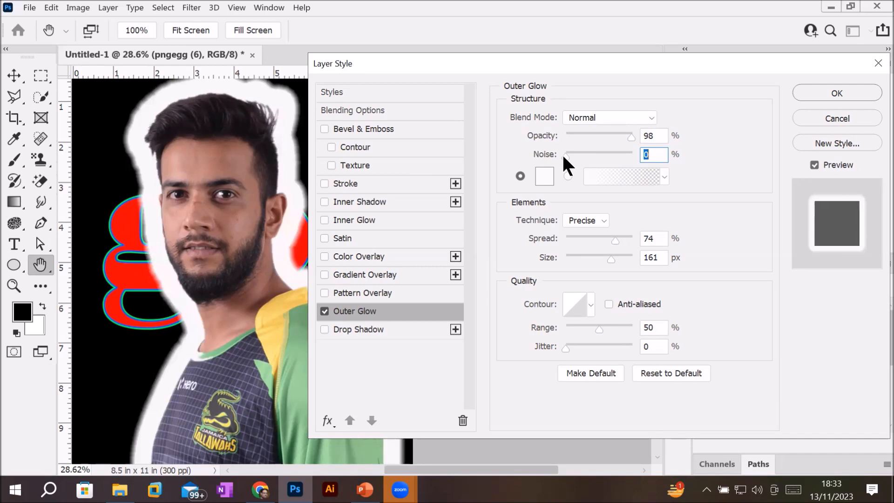
# Step: Apply the Outer Glow settings and hide the pngegg (6) player layer
pyautogui.click(829, 91)
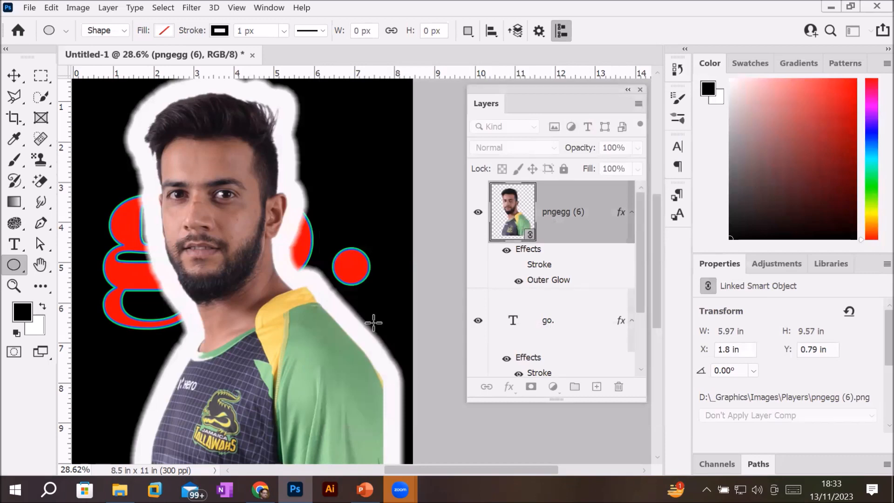
pyautogui.scroll(-2, 373, 319)
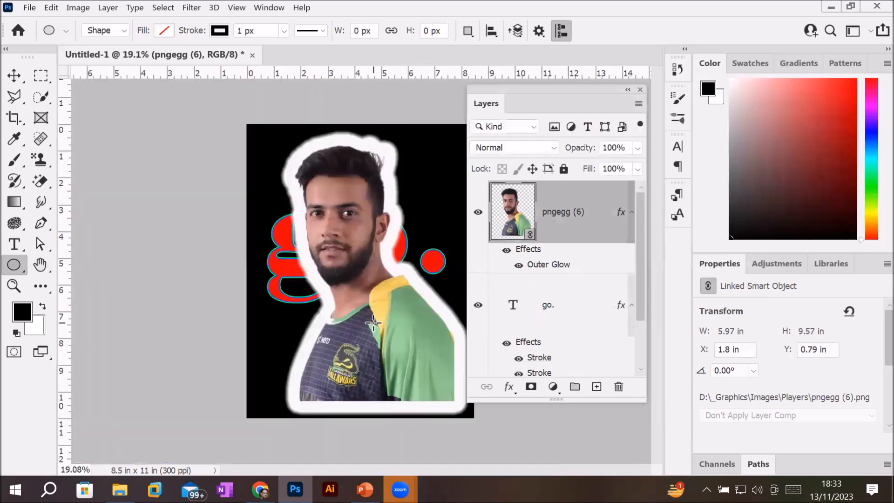
pyautogui.click(479, 214)
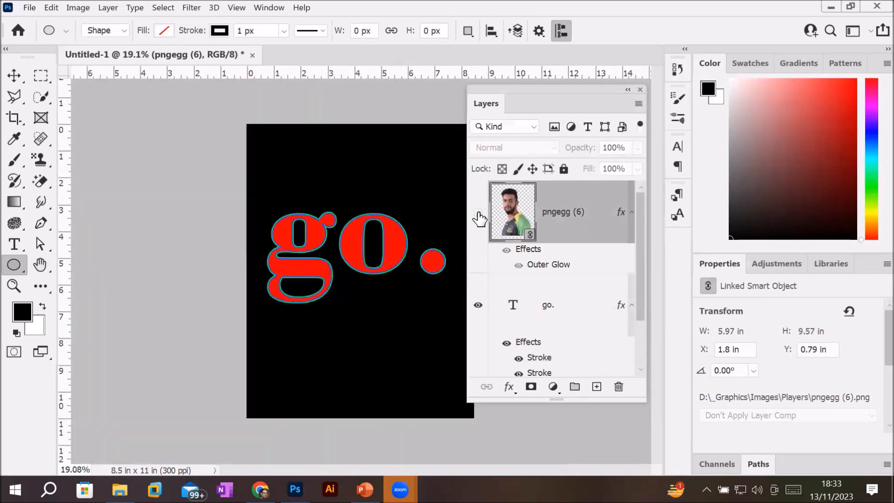
# Step: Select the "go." text layer and turn off both of its Stroke effects
pyautogui.click(550, 309)
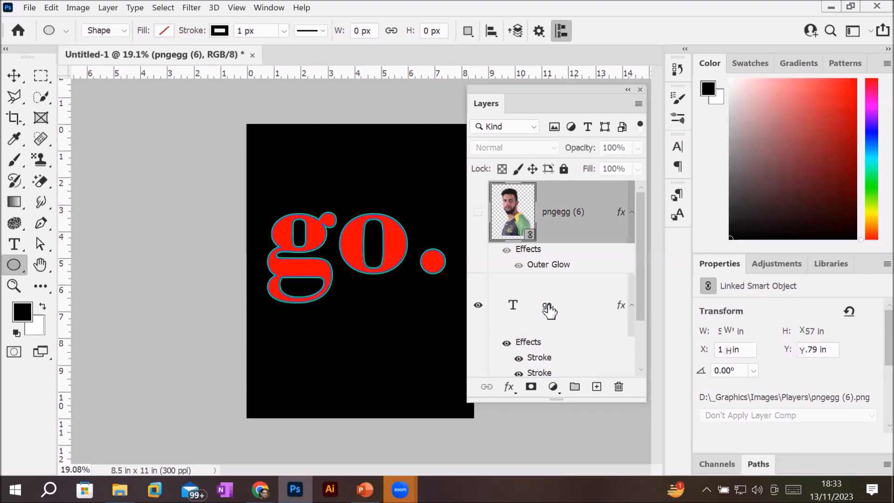
pyautogui.scroll(4, 405, 225)
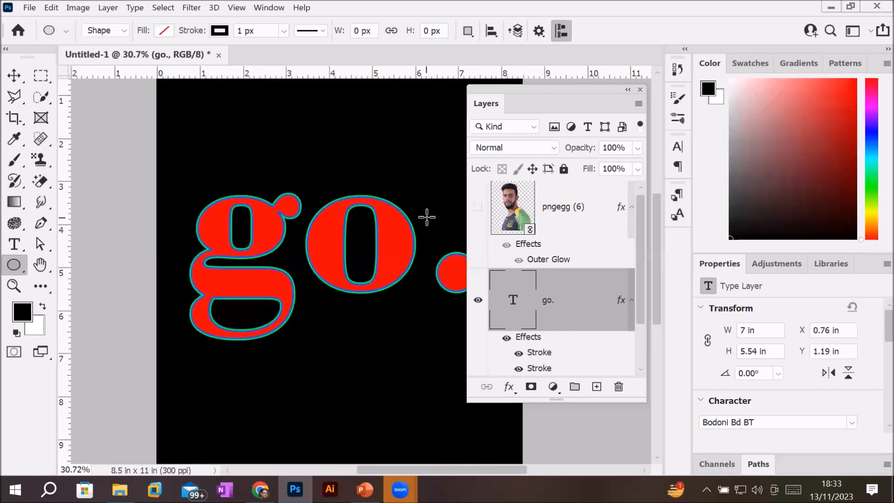
pyautogui.scroll(1, 426, 217)
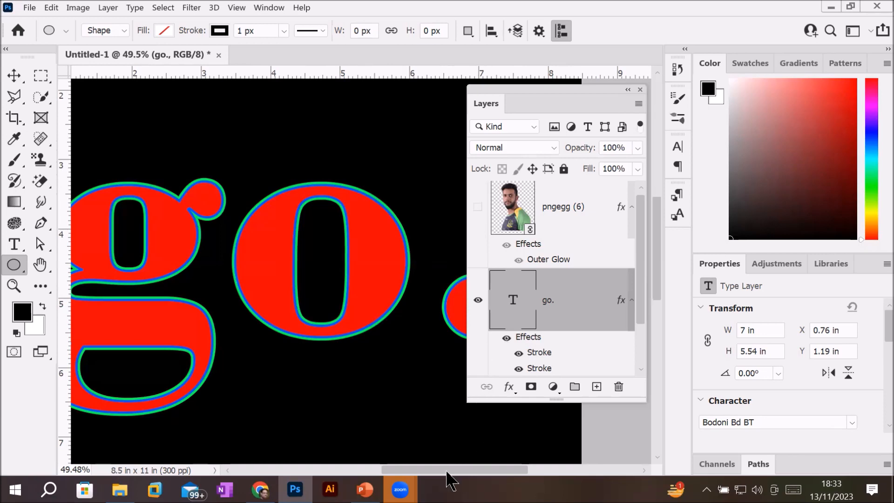
pyautogui.moveTo(446, 471); pyautogui.dragTo(437, 473)
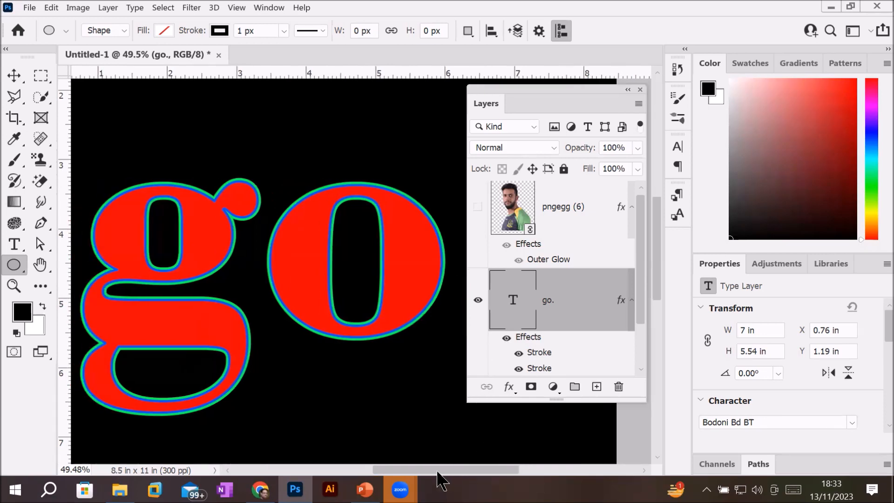
pyautogui.doubleClick(534, 354)
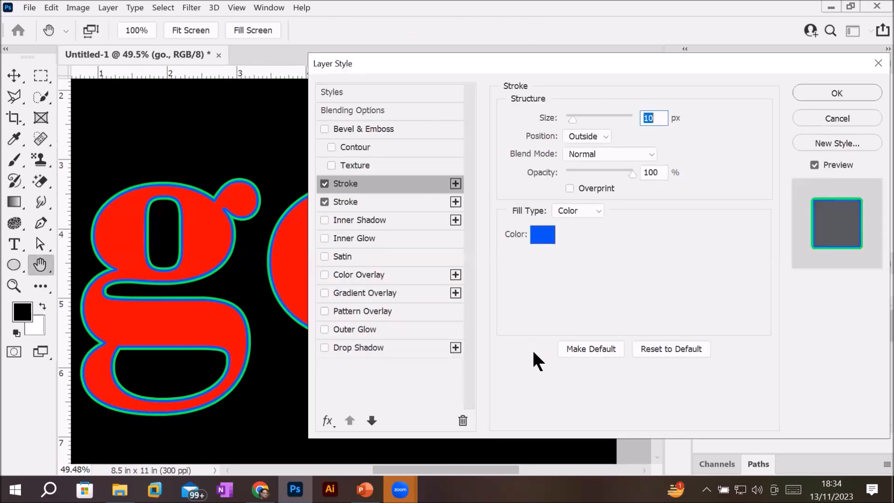
pyautogui.click(323, 184)
pyautogui.click(325, 197)
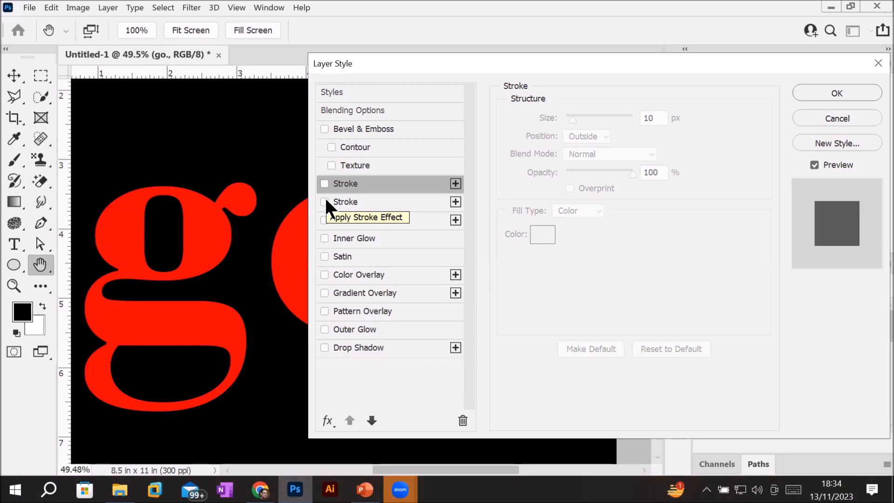
# Step: Add an Outer Glow to the "go." text with Normal blend mode and 100% opacity
pyautogui.click(348, 328)
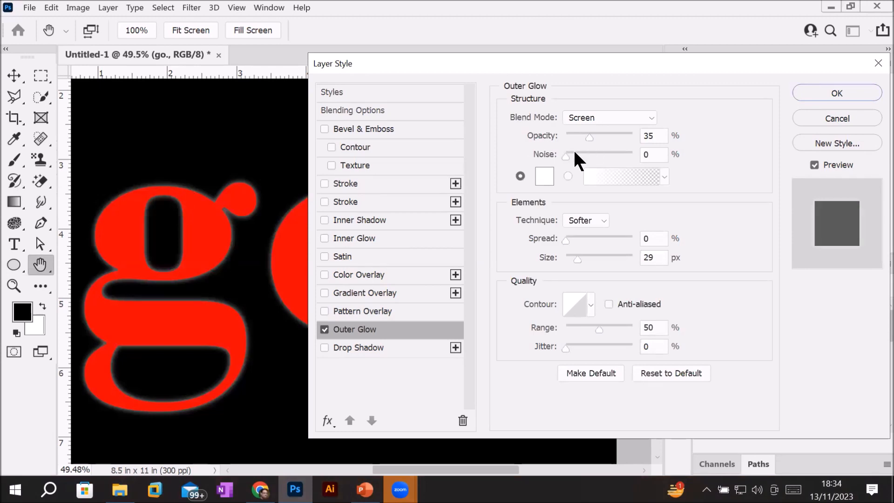
pyautogui.click(601, 119)
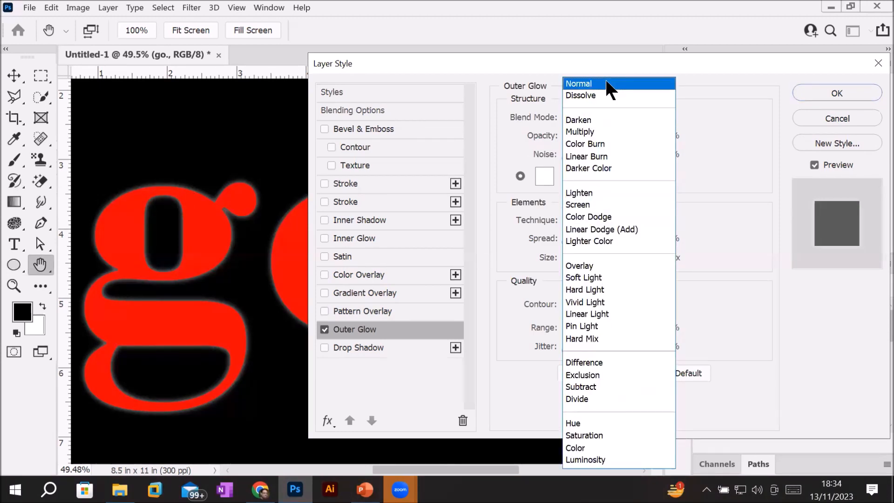
pyautogui.click(606, 82)
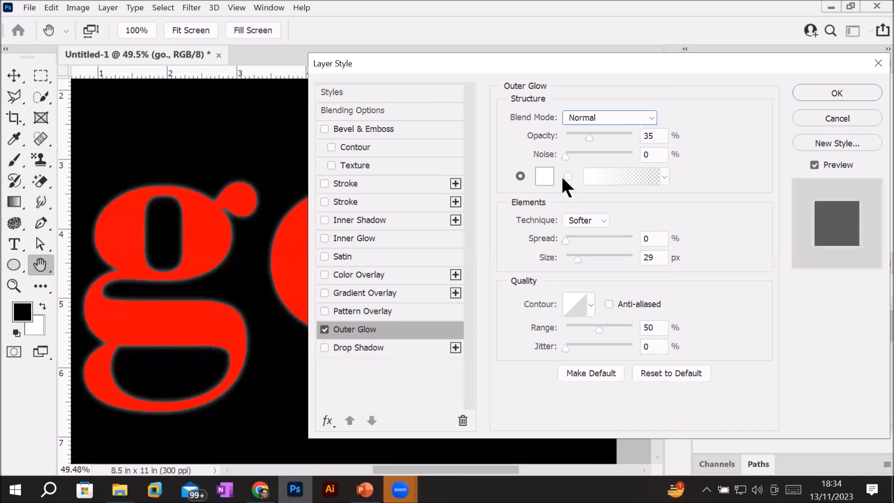
pyautogui.moveTo(588, 136); pyautogui.dragTo(639, 129)
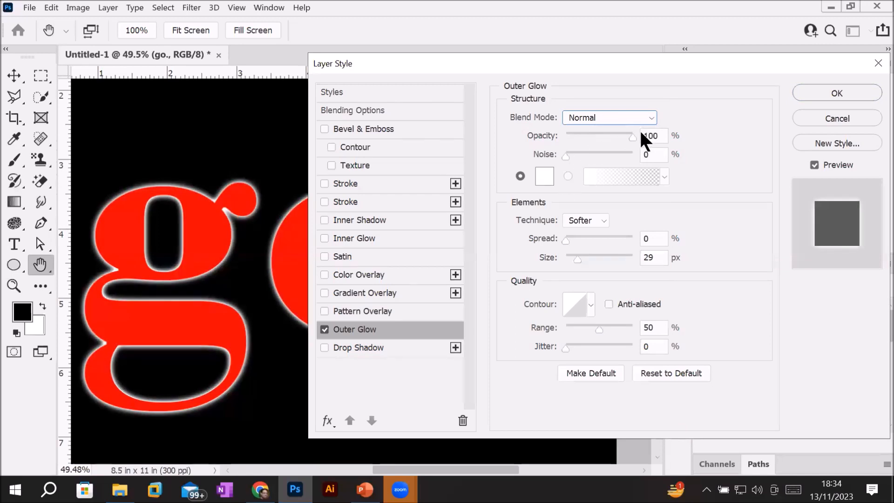
pyautogui.click(641, 132)
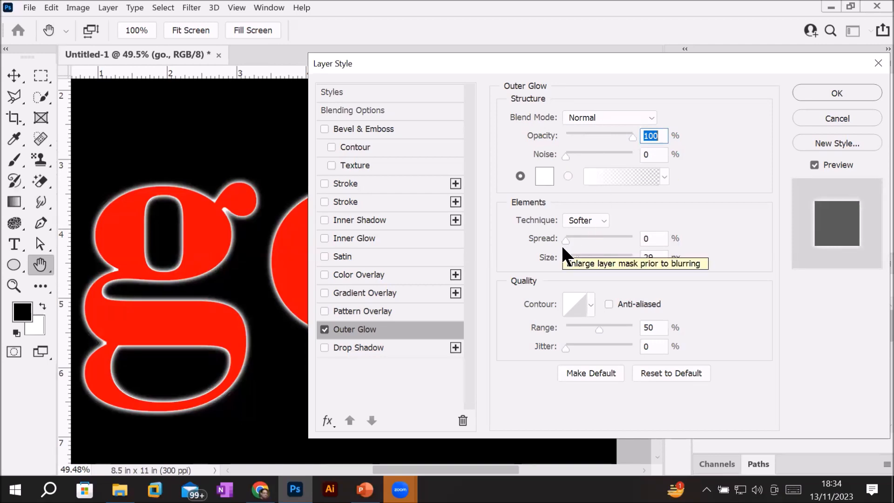
# Step: Set the text's Outer Glow spread to about 26% and size to about 144 px, and apply the layer style
pyautogui.moveTo(564, 240); pyautogui.dragTo(584, 242)
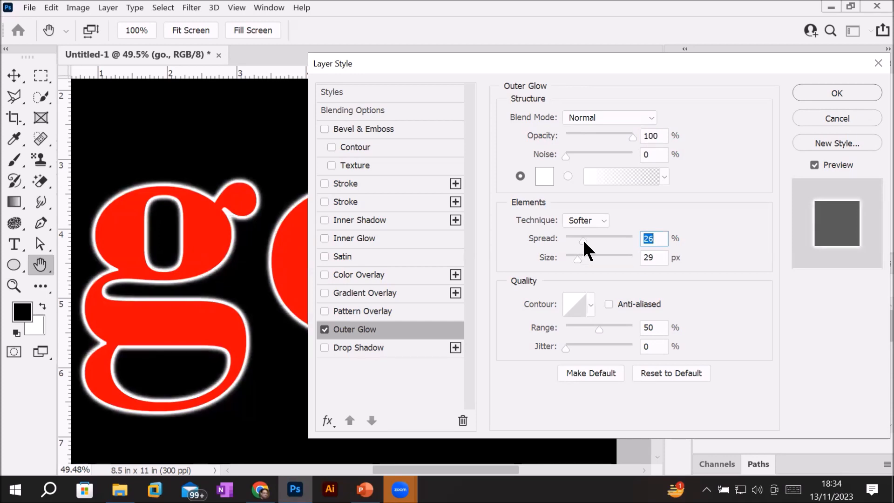
pyautogui.moveTo(577, 259); pyautogui.dragTo(619, 261)
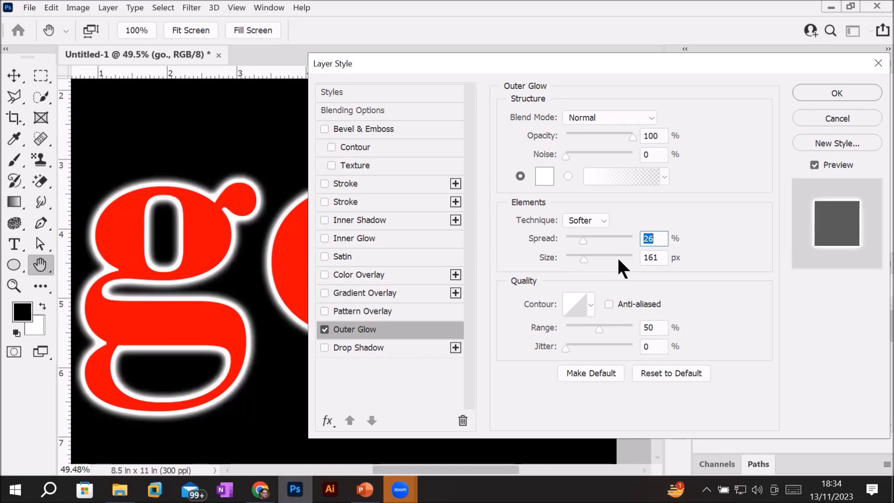
pyautogui.moveTo(618, 260); pyautogui.dragTo(637, 259)
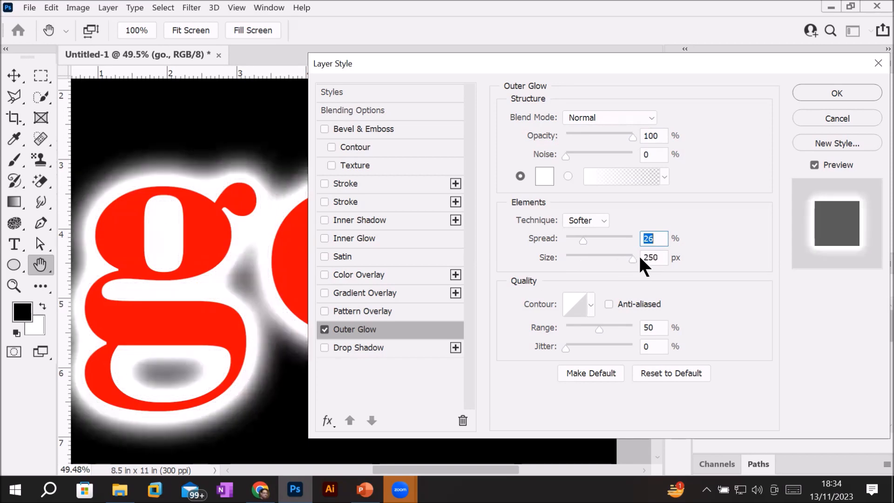
pyautogui.moveTo(639, 256); pyautogui.dragTo(607, 255)
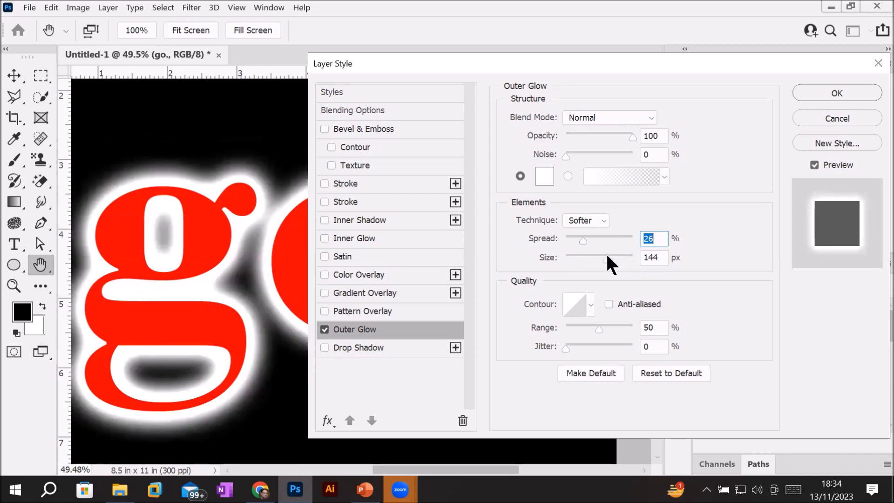
pyautogui.press('Tab')
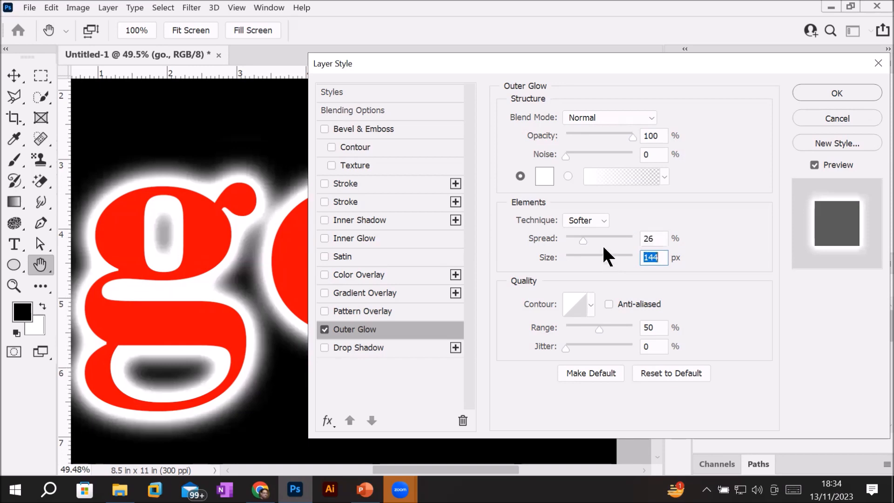
pyautogui.click(845, 92)
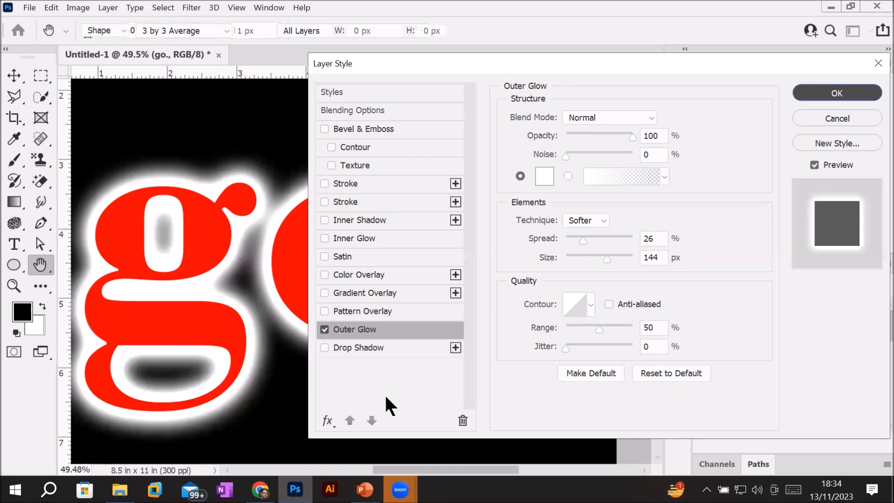
# Step: Examine the Outer Glow around the "go." text both close up and across the whole page
pyautogui.scroll(-3, 341, 385)
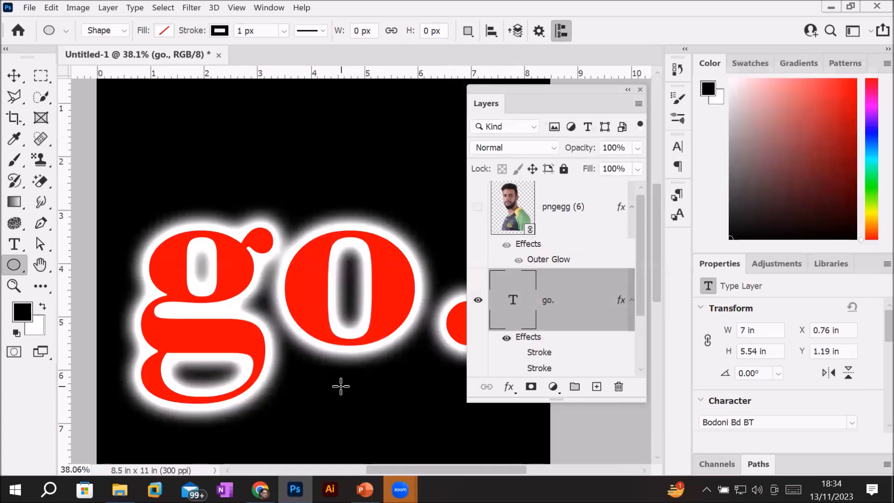
pyautogui.scroll(1, 401, 420)
pyautogui.scroll(-2, 444, 427)
pyautogui.scroll(-2, 444, 426)
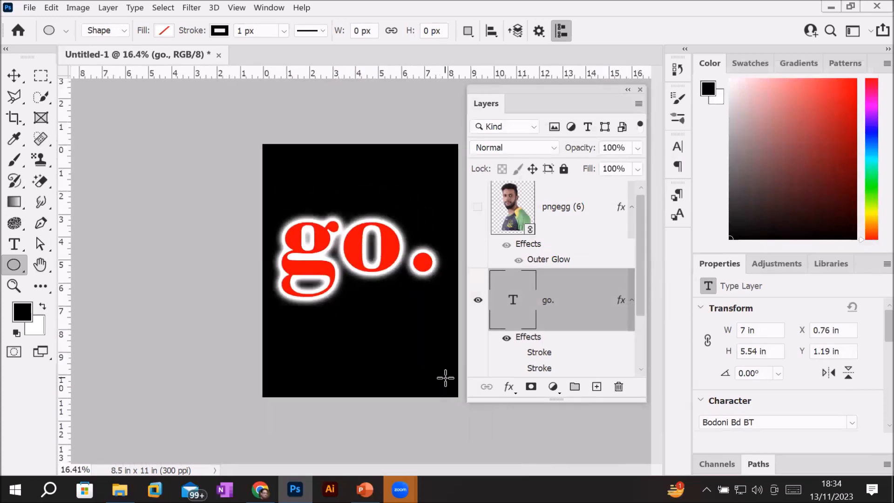
pyautogui.scroll(1, 469, 265)
pyautogui.scroll(2, 443, 195)
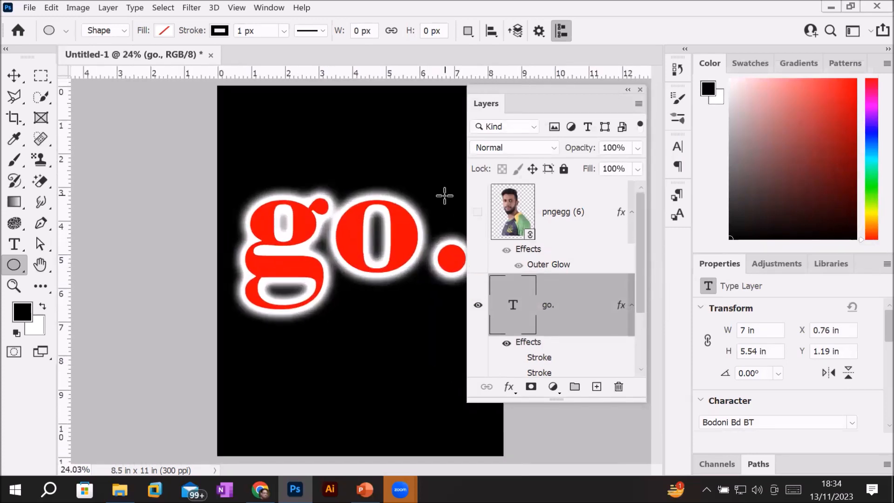
pyautogui.scroll(-1, 443, 196)
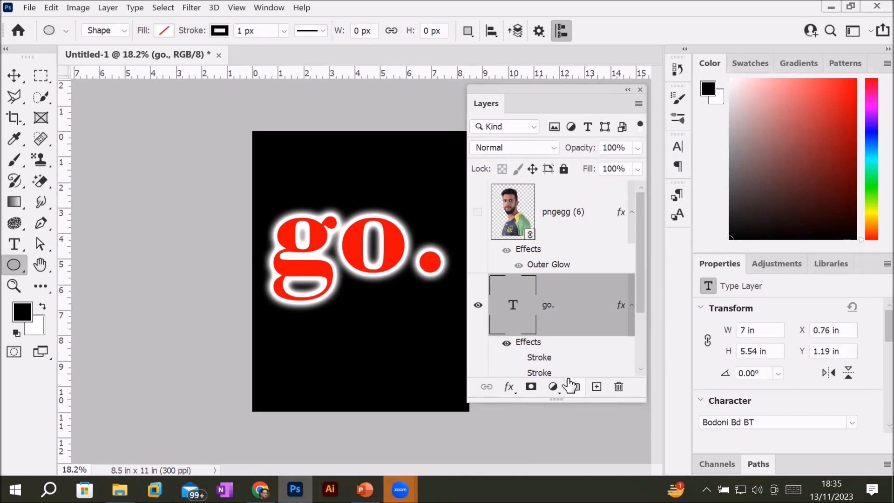
# Step: Reopen the layer style of the "go." text, turn off its Outer Glow and turn on Inner Glow
pyautogui.click(507, 387)
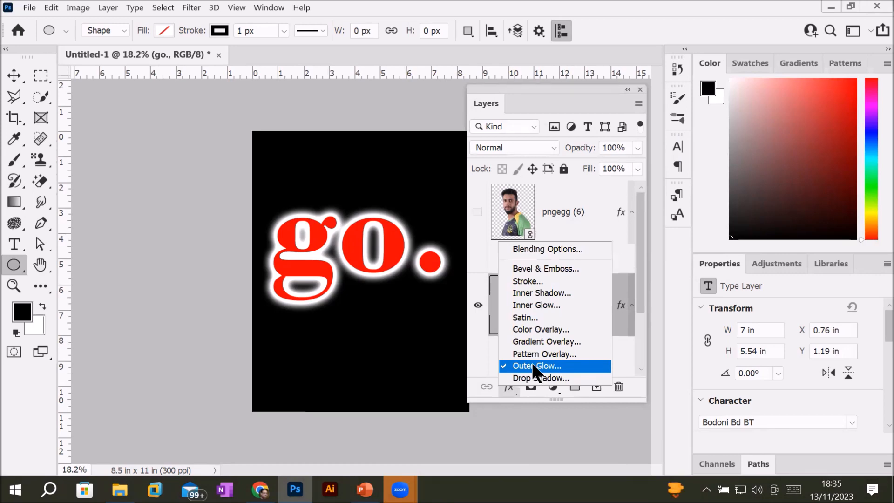
pyautogui.click(433, 218)
pyautogui.scroll(5, 436, 219)
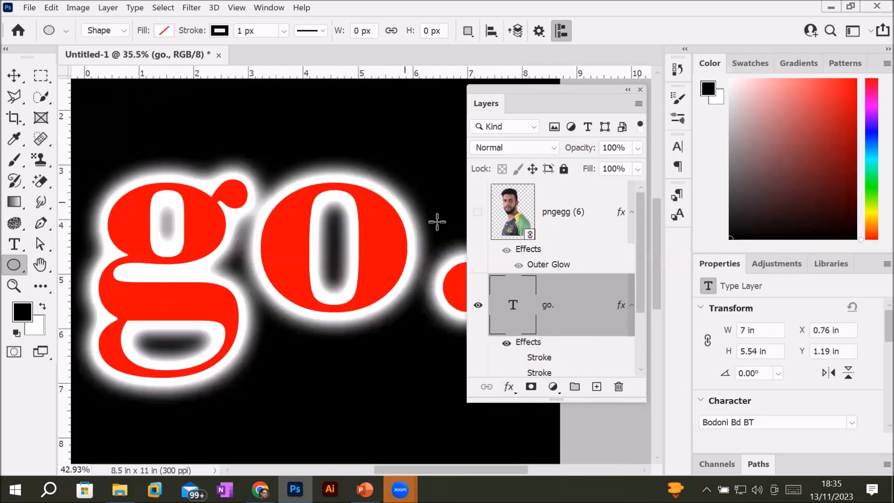
pyautogui.moveTo(557, 87); pyautogui.dragTo(594, 87)
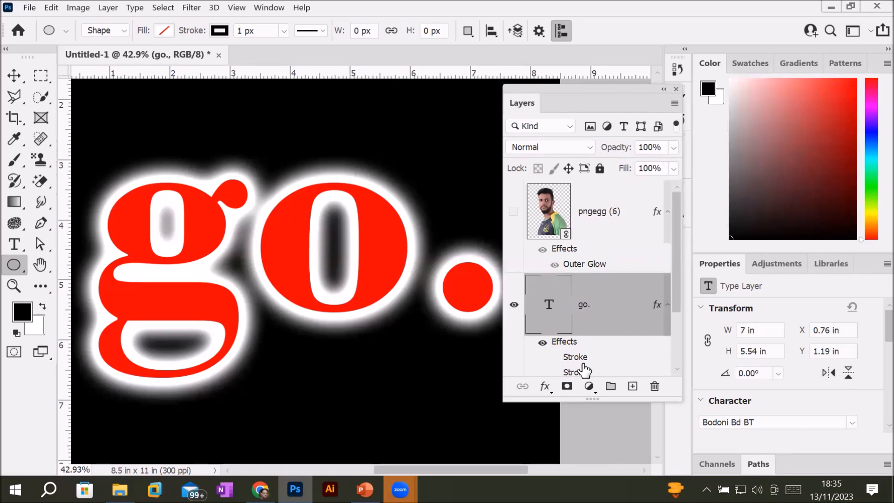
pyautogui.click(545, 389)
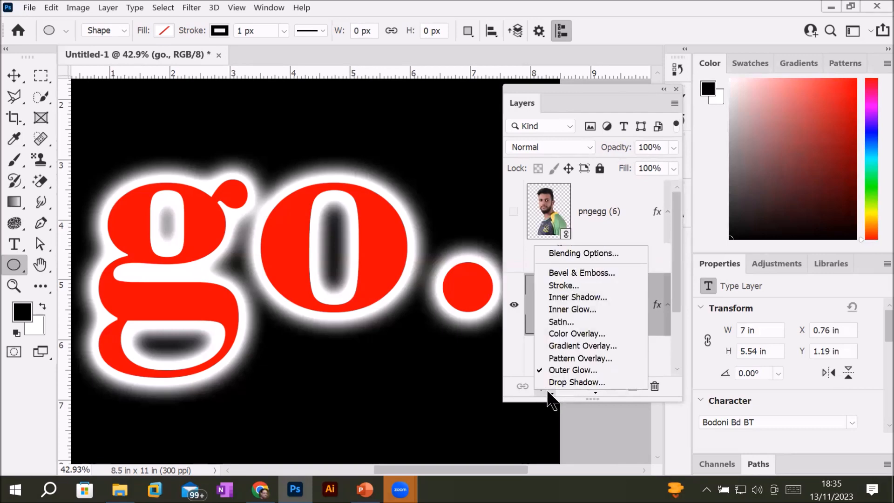
pyautogui.click(568, 370)
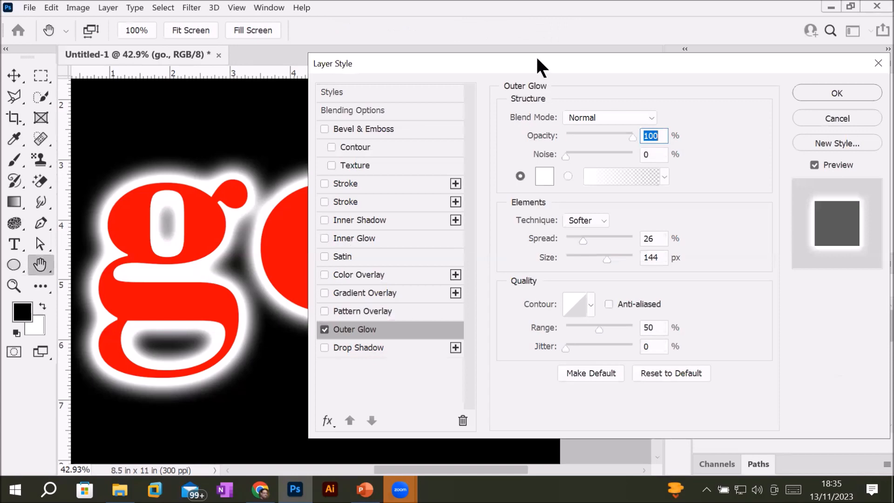
pyautogui.moveTo(537, 60); pyautogui.dragTo(632, 64)
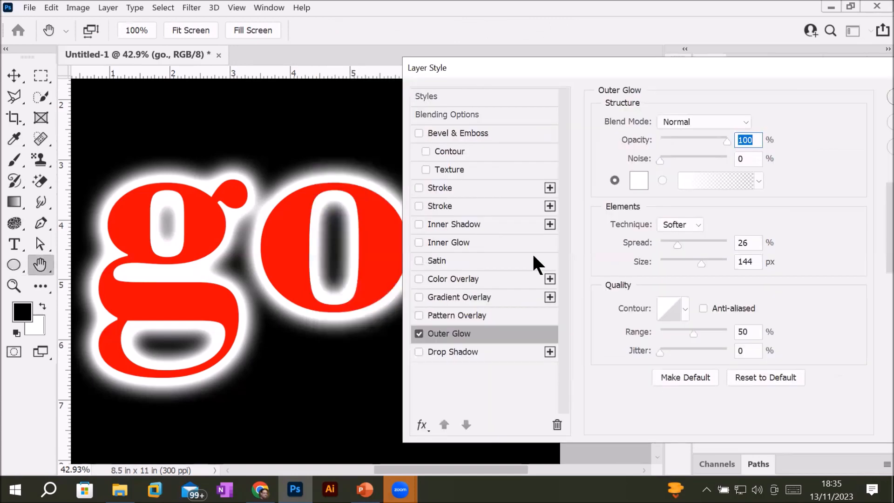
pyautogui.click(415, 329)
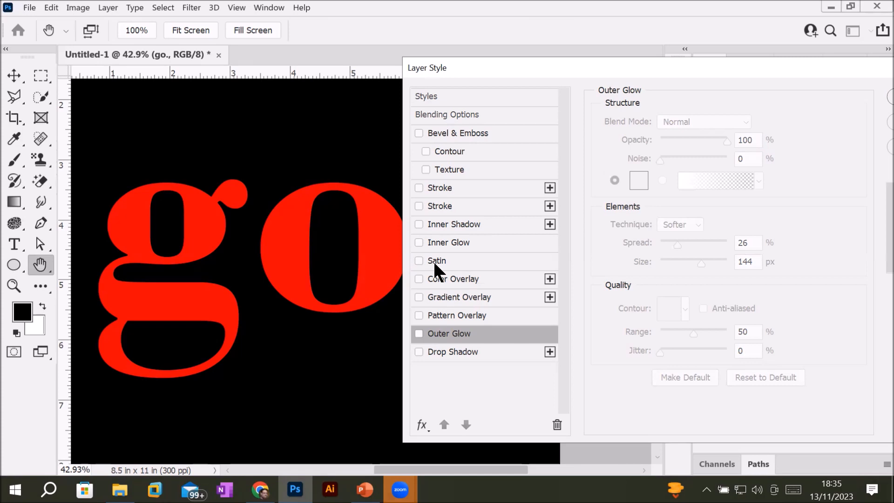
pyautogui.click(418, 240)
# Step: Set the Inner Glow to Normal blend mode and 100% opacity, trying the Center source before choosing Edge
pyautogui.scroll(2, 255, 200)
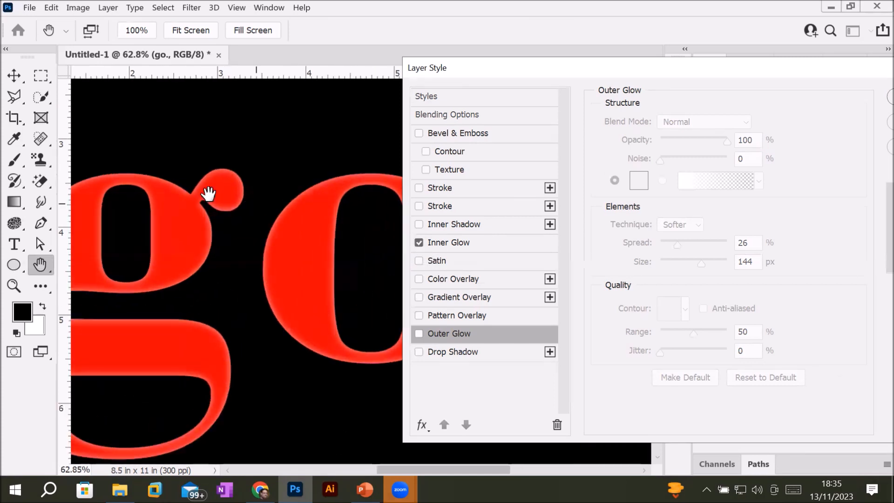
pyautogui.scroll(1, 112, 167)
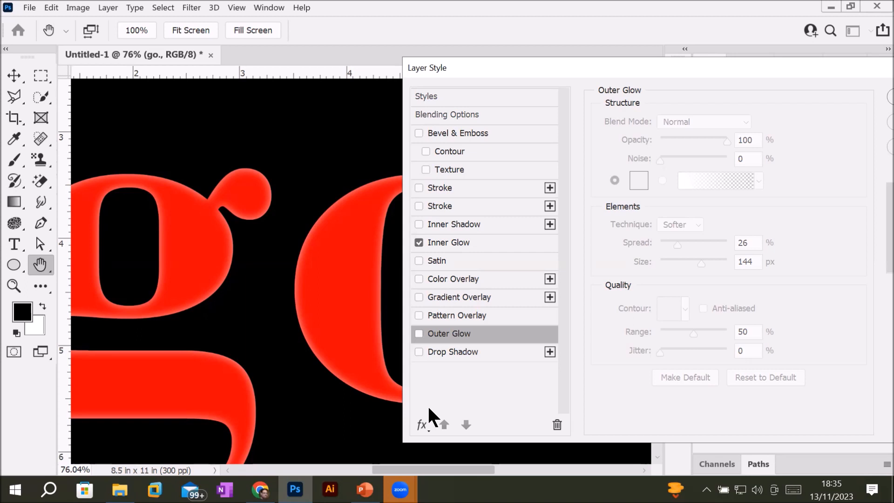
pyautogui.click(452, 241)
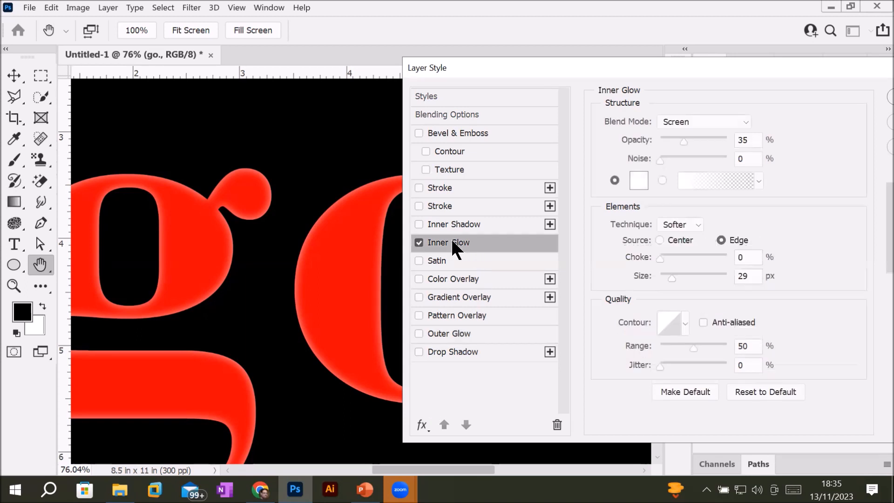
pyautogui.click(744, 122)
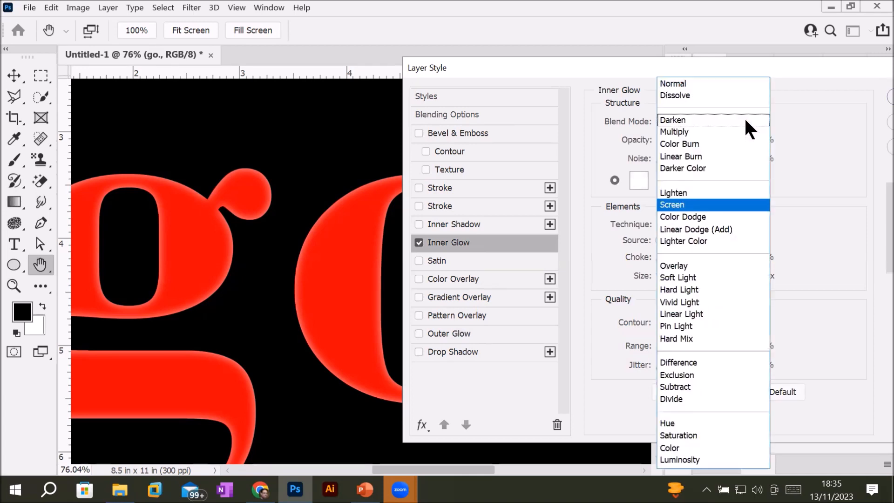
pyautogui.click(714, 85)
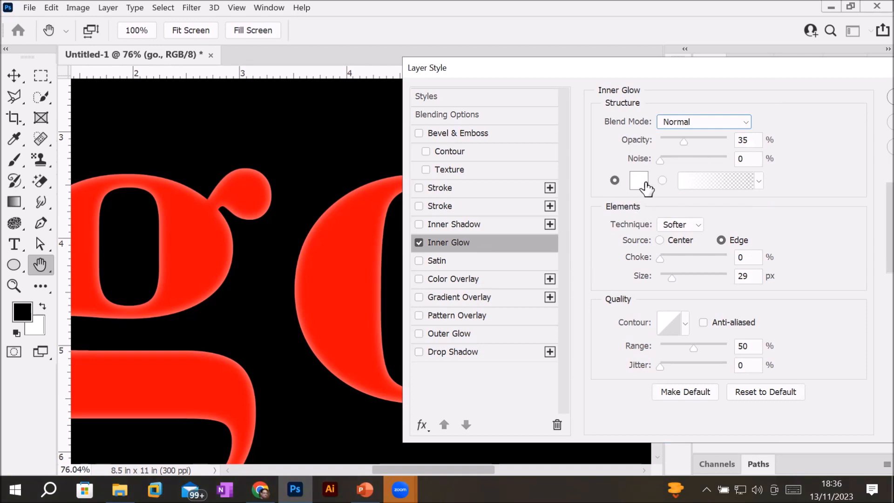
pyautogui.click(658, 238)
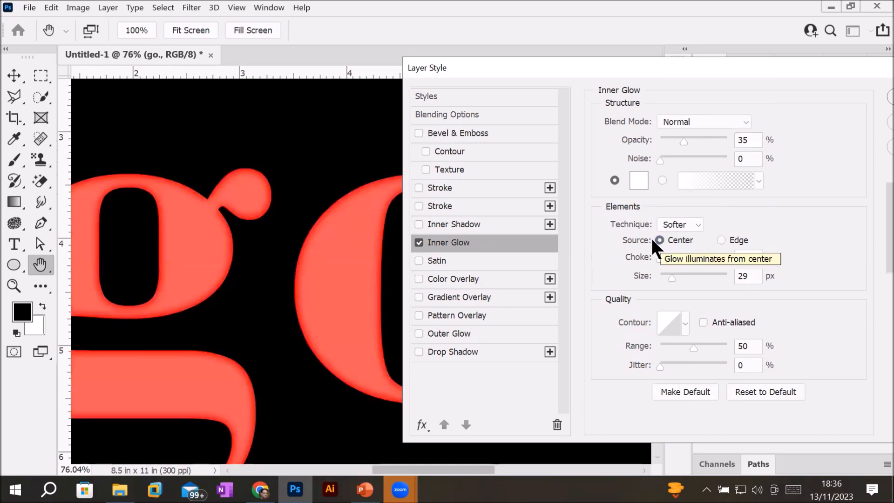
pyautogui.scroll(5, 191, 196)
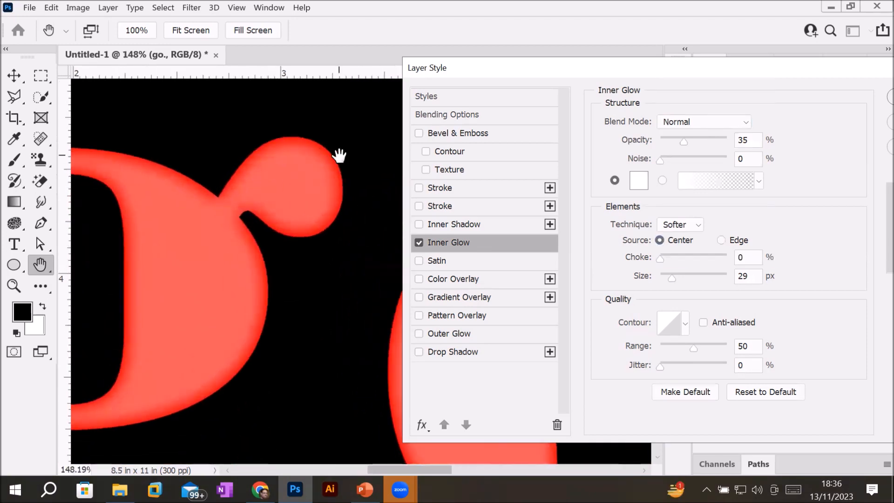
pyautogui.scroll(2, 205, 275)
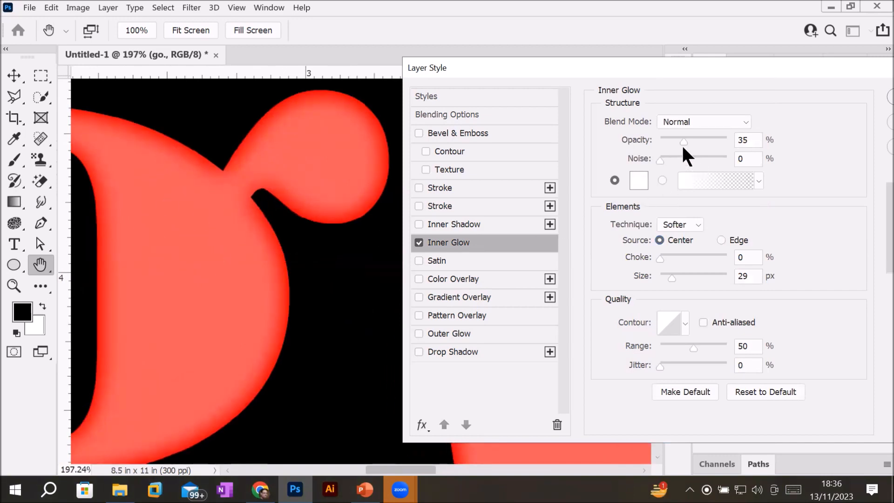
pyautogui.moveTo(680, 139); pyautogui.dragTo(726, 136)
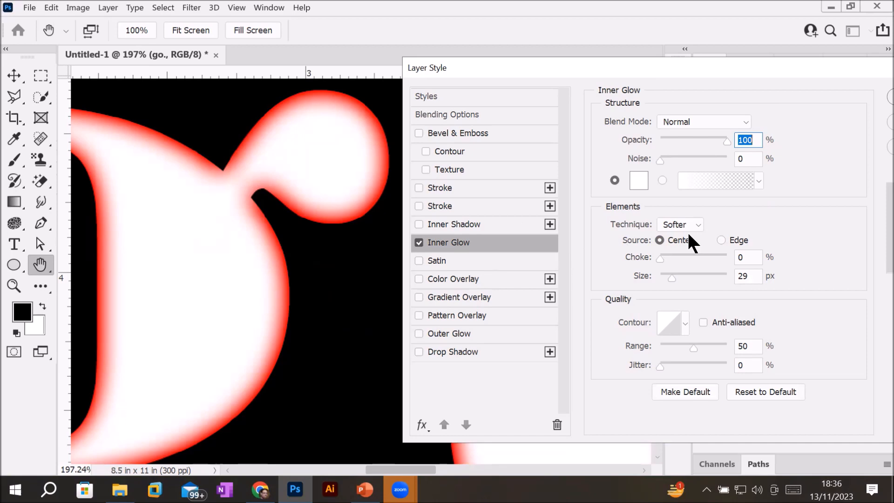
pyautogui.click(720, 239)
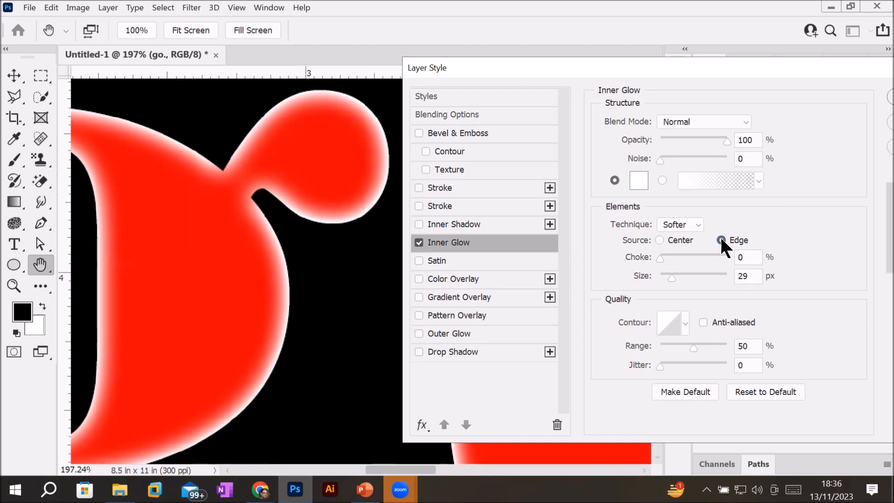
# Step: Turn the text's Outer Glow back on and set the Inner Glow color to yellow (#f6f90d)
pyautogui.click(417, 333)
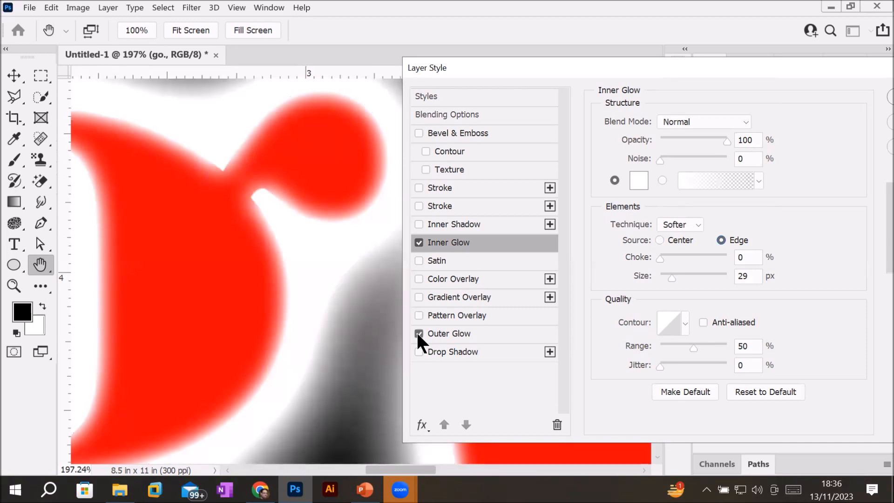
pyautogui.click(634, 184)
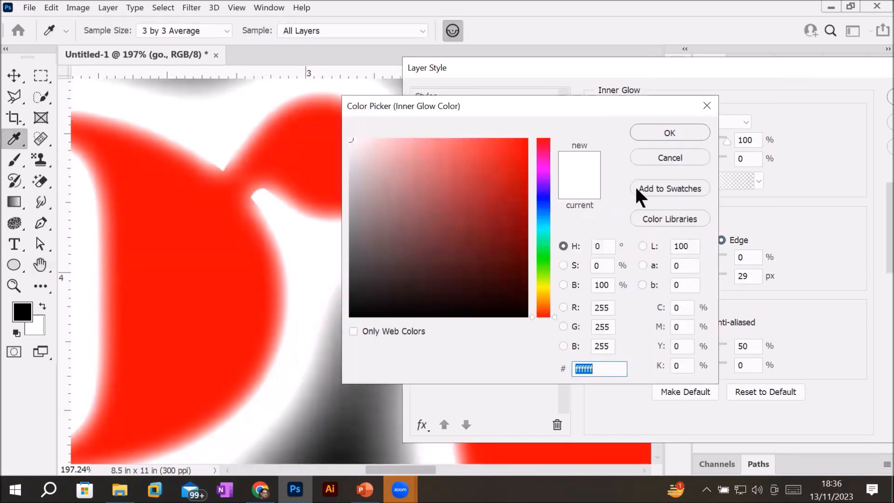
pyautogui.click(540, 286)
pyautogui.click(519, 142)
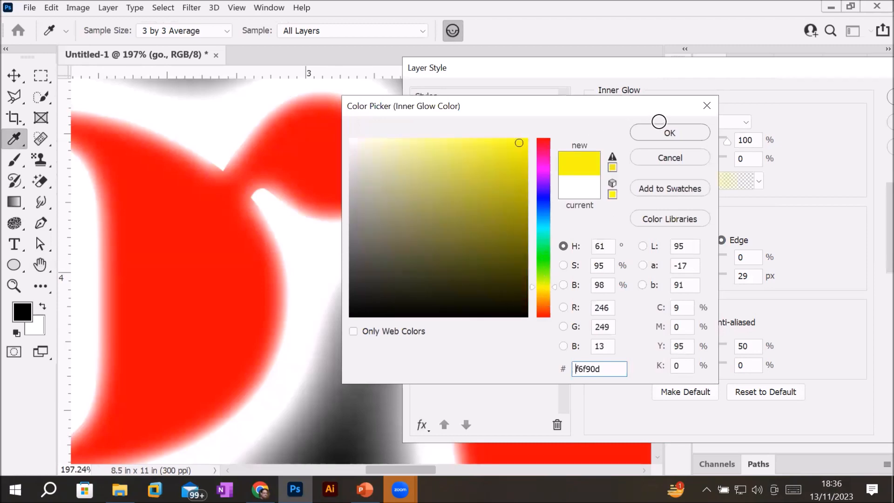
pyautogui.click(669, 133)
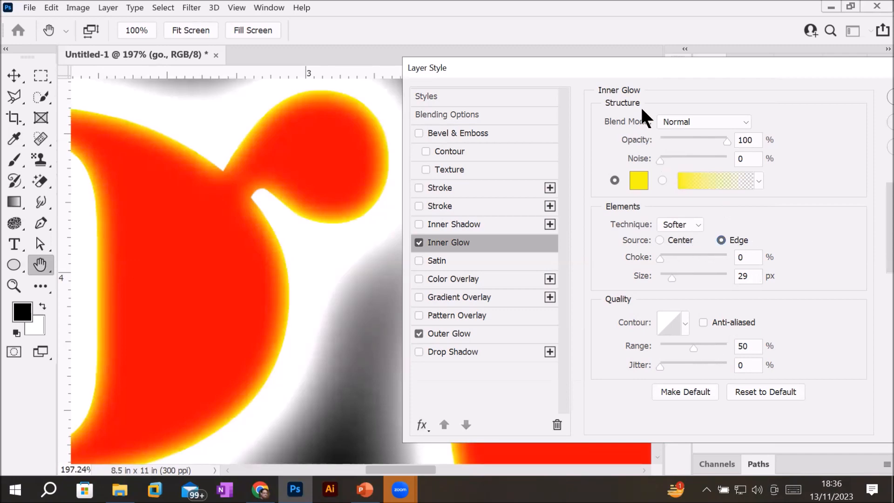
# Step: Compare the Outer Glow and Inner Glow settings and examine the text with the Inner Glow switched off and on
pyautogui.click(452, 328)
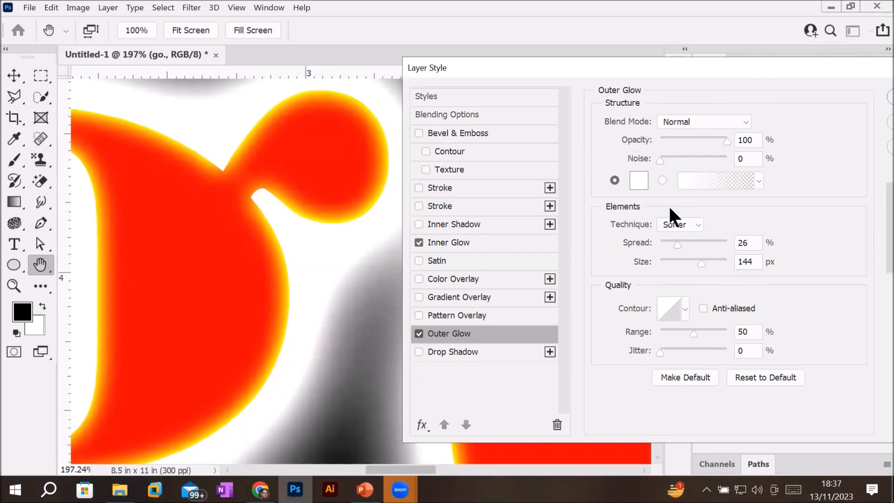
pyautogui.click(468, 239)
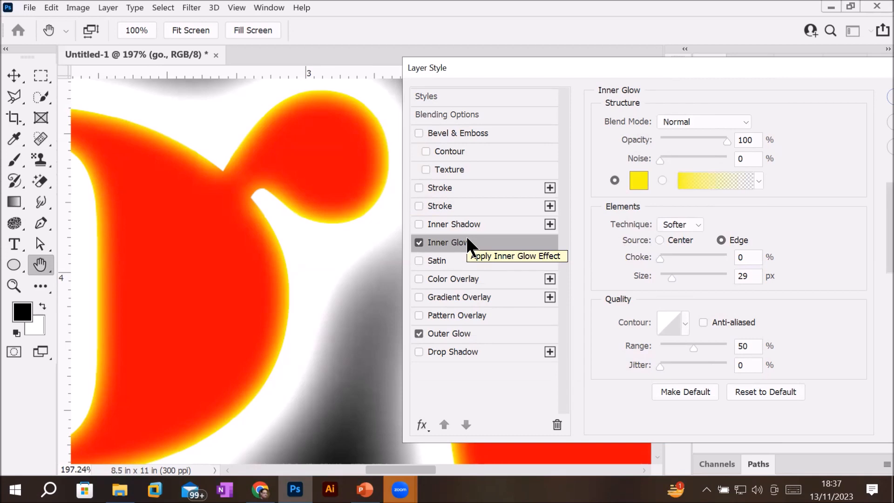
pyautogui.click(442, 334)
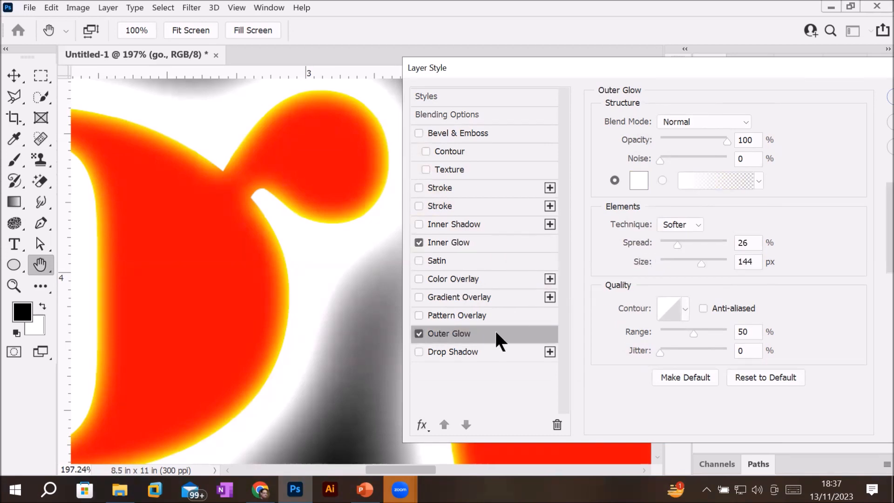
pyautogui.scroll(-2, 180, 194)
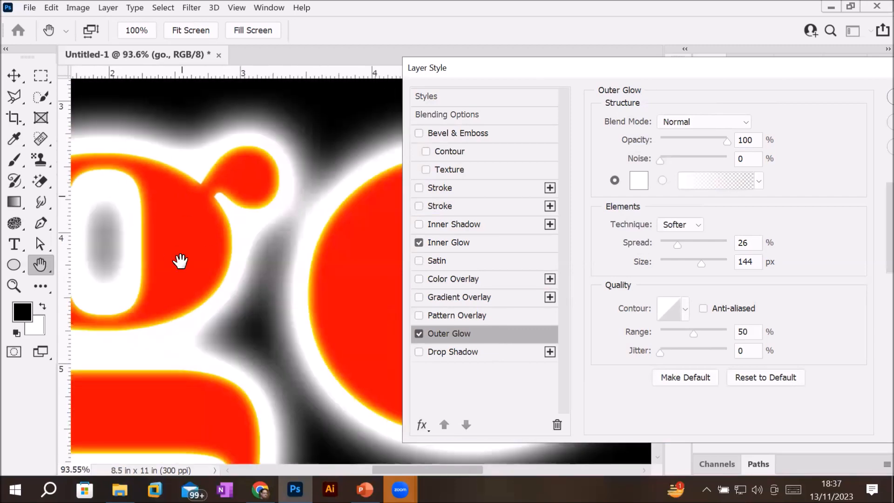
pyautogui.scroll(-3, 173, 255)
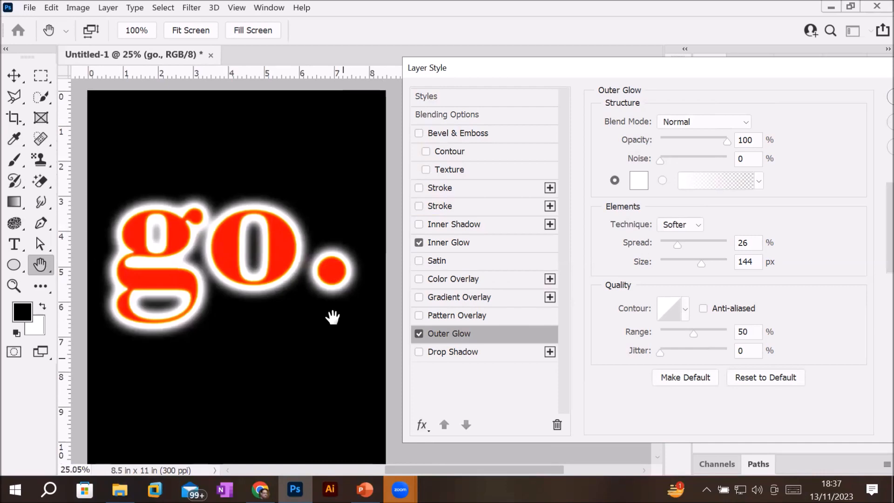
pyautogui.scroll(3, 126, 214)
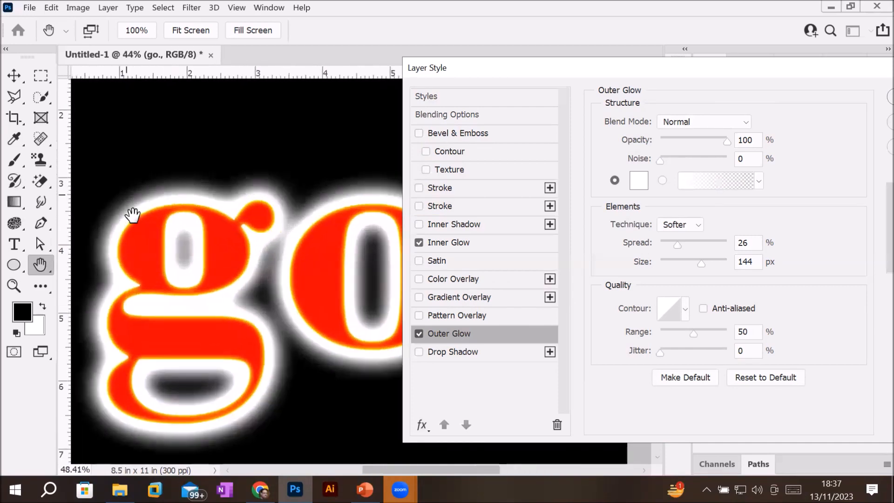
pyautogui.scroll(4, 132, 215)
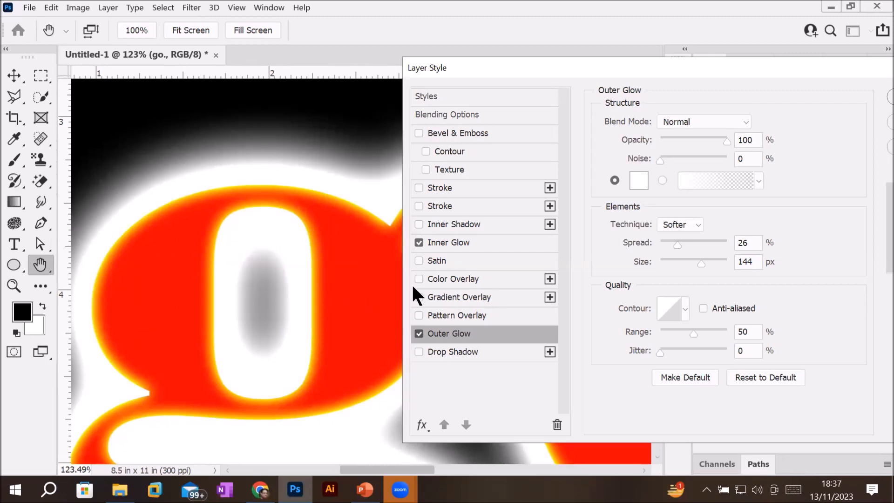
pyautogui.click(418, 242)
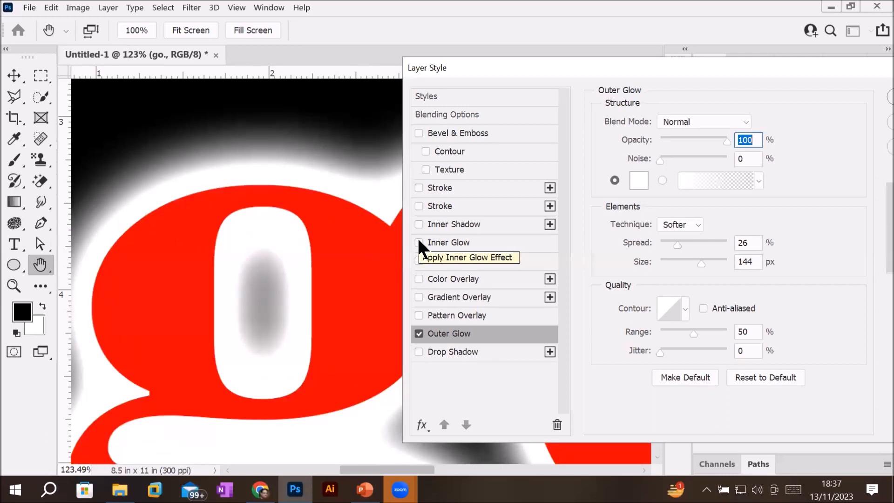
pyautogui.click(418, 242)
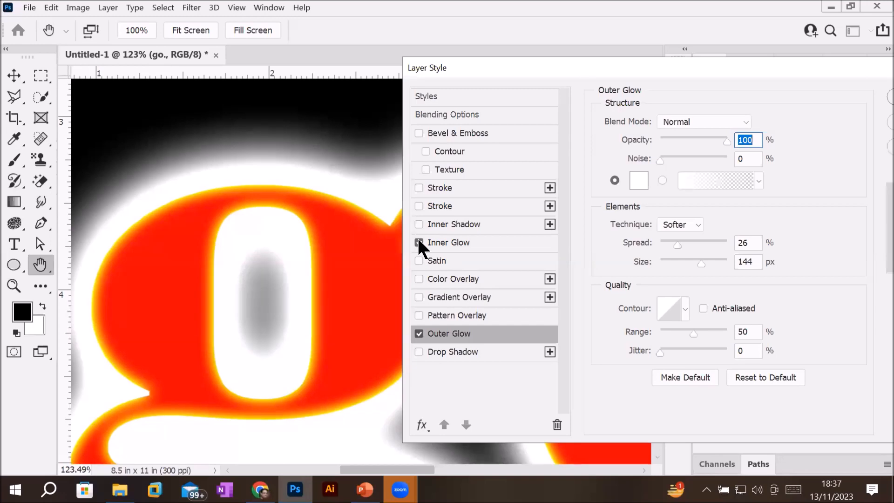
# Step: Set the text's Inner Glow size to about 79 px and its choke to about 23%
pyautogui.click(473, 241)
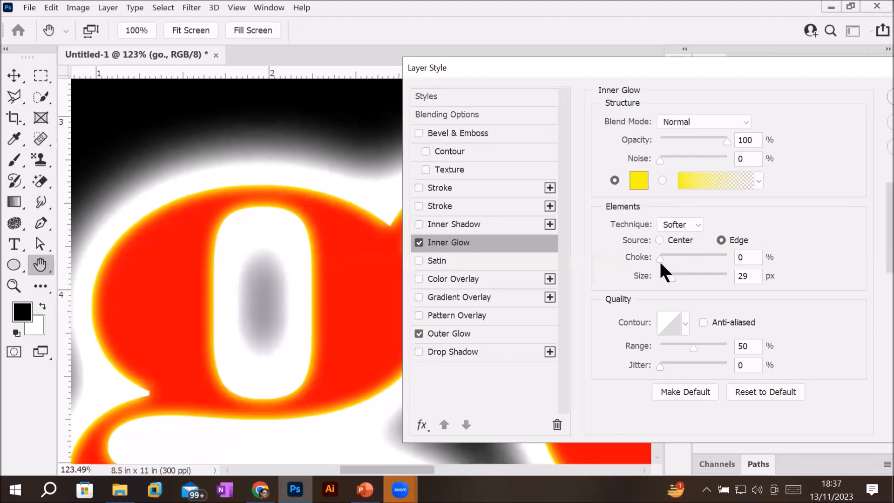
pyautogui.moveTo(672, 276); pyautogui.dragTo(690, 276)
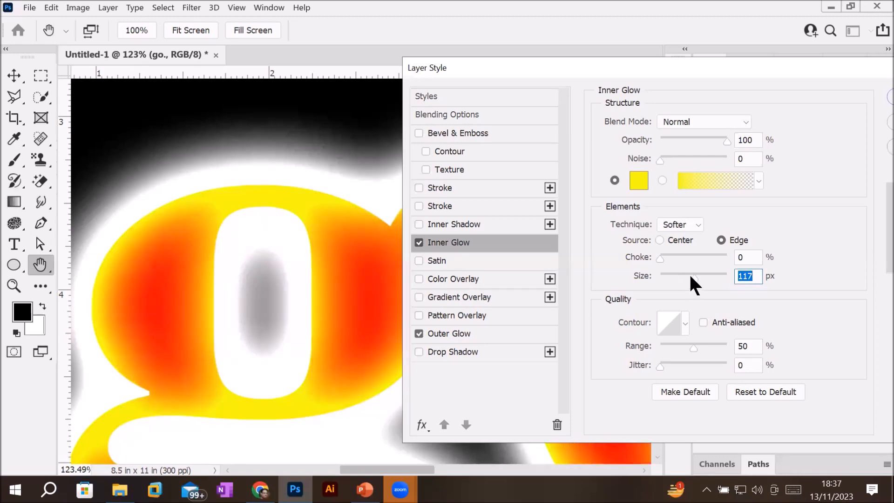
pyautogui.moveTo(690, 274); pyautogui.dragTo(684, 277)
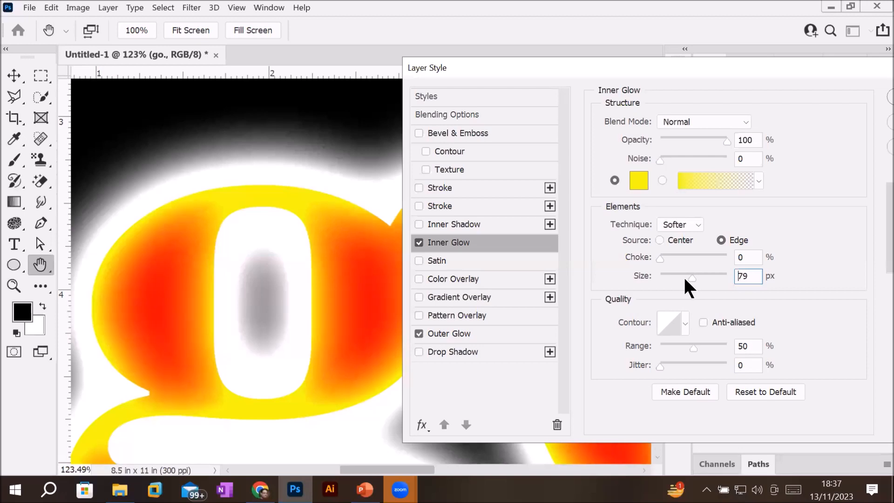
pyautogui.click(683, 277)
pyautogui.moveTo(658, 259); pyautogui.dragTo(713, 258)
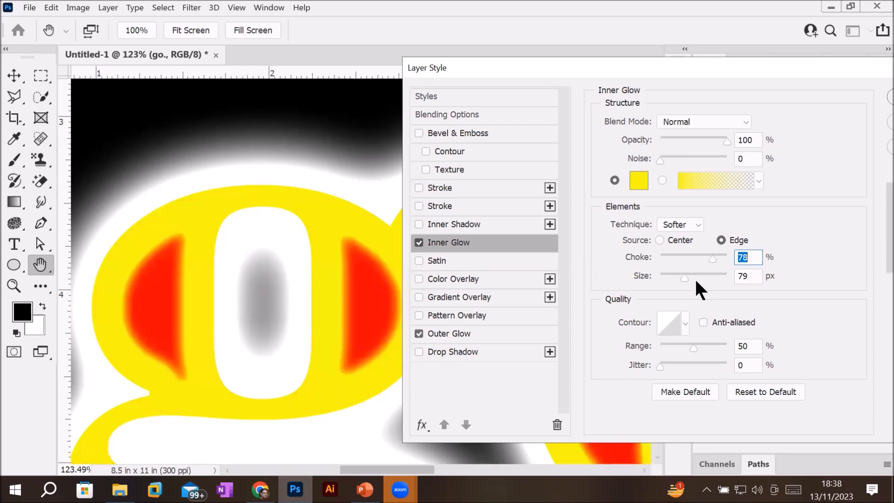
pyautogui.moveTo(709, 255); pyautogui.dragTo(690, 255)
pyautogui.press('Down')
pyautogui.press('Down')
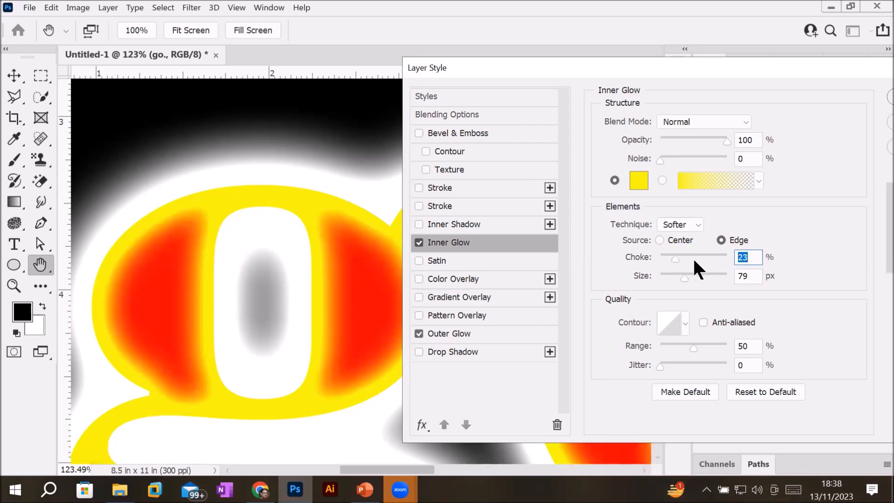
# Step: Reduce the Inner Glow size to 0 px, try a 76% choke, then set the choke to 0% and the size to about 95 px
pyautogui.moveTo(683, 279); pyautogui.dragTo(637, 280)
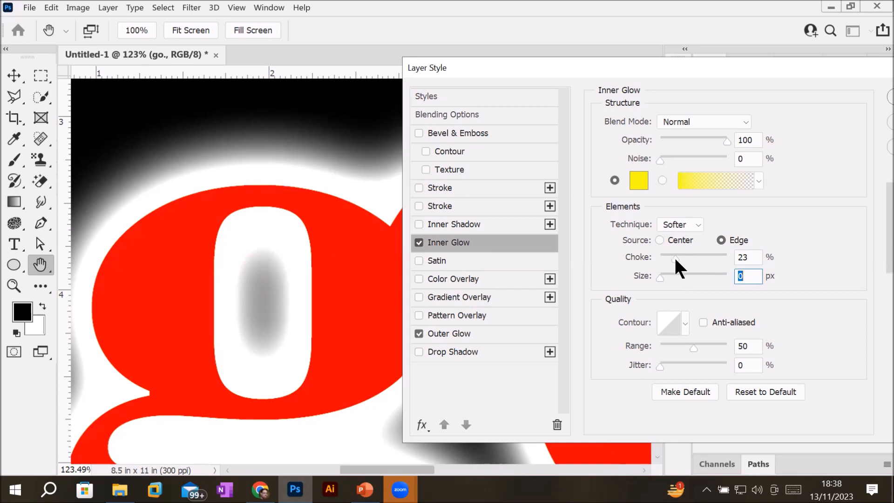
pyautogui.moveTo(675, 258); pyautogui.dragTo(712, 259)
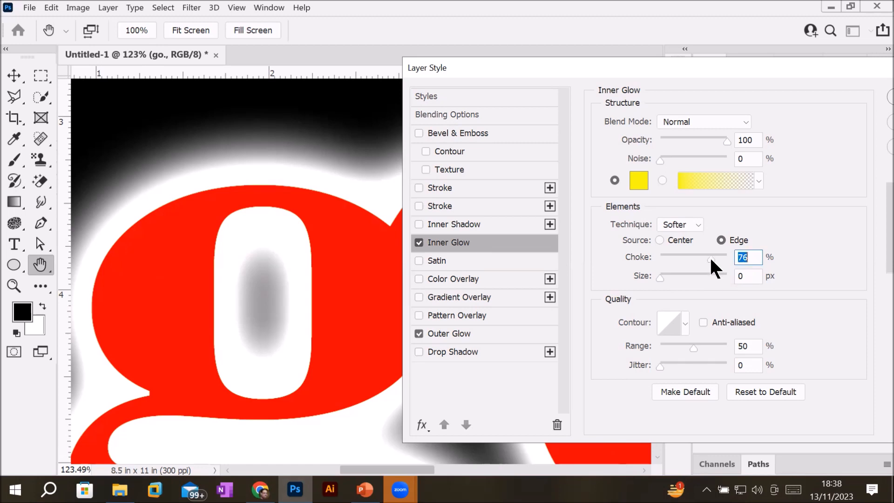
pyautogui.moveTo(711, 259); pyautogui.dragTo(640, 256)
pyautogui.moveTo(658, 274); pyautogui.dragTo(690, 278)
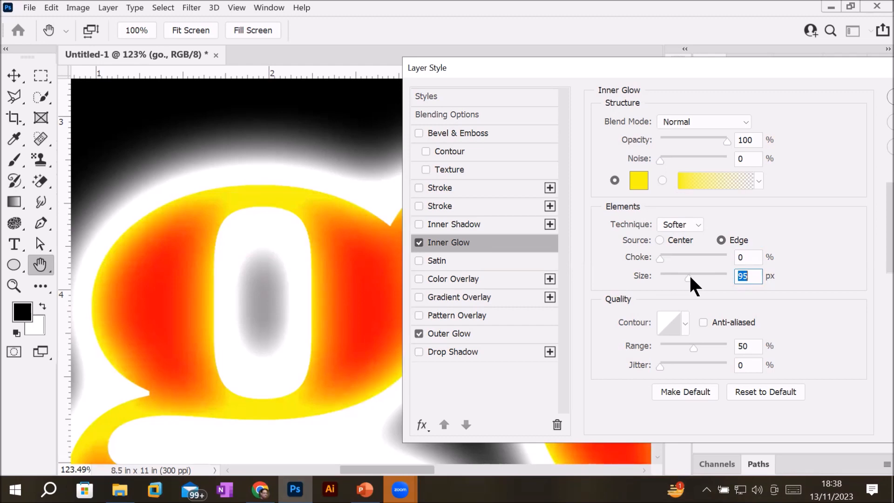
# Step: Try Inner Glow chokes of about 20% and 57%, and compare the Center source with the Edge source
pyautogui.moveTo(660, 257); pyautogui.dragTo(673, 260)
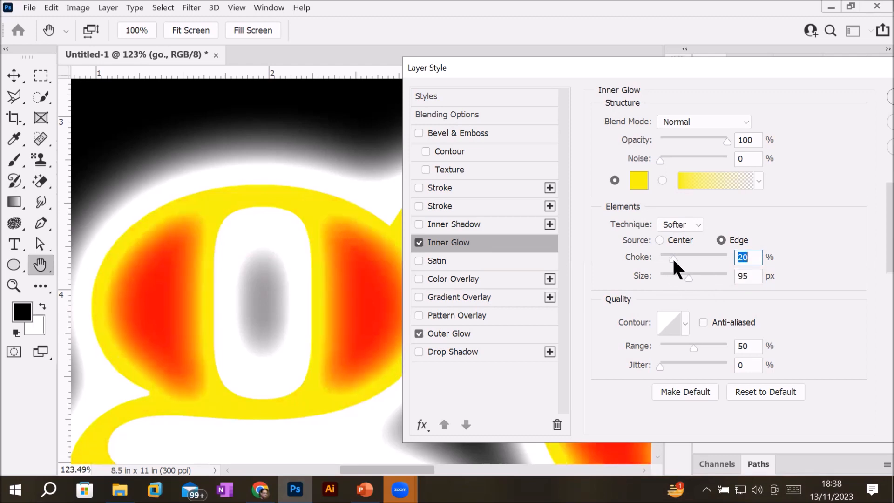
pyautogui.moveTo(672, 260); pyautogui.dragTo(687, 261)
pyautogui.moveTo(688, 260); pyautogui.dragTo(694, 259)
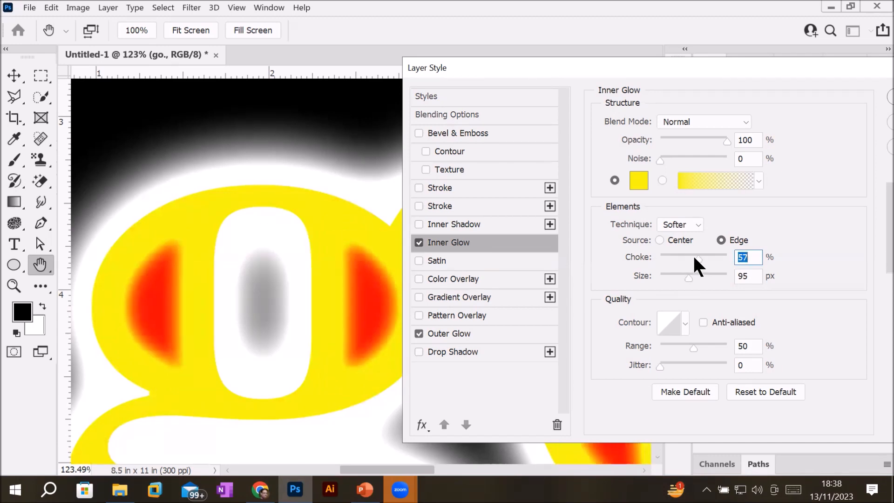
pyautogui.click(658, 236)
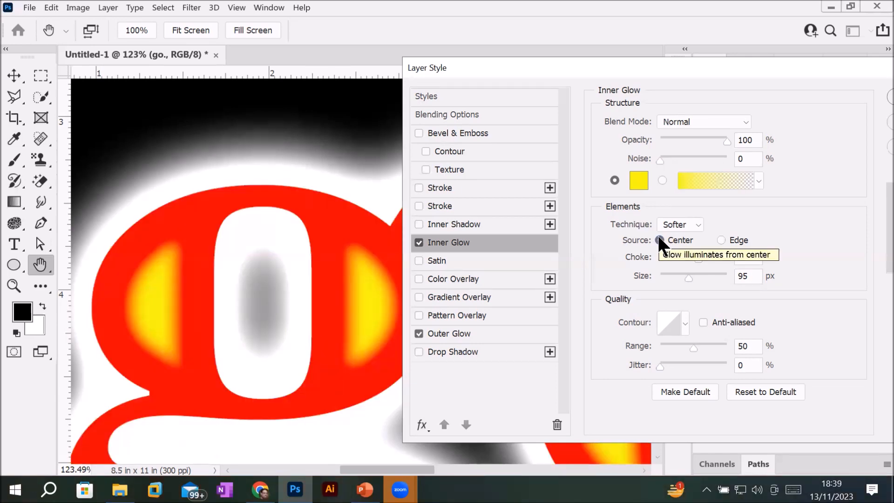
pyautogui.click(724, 240)
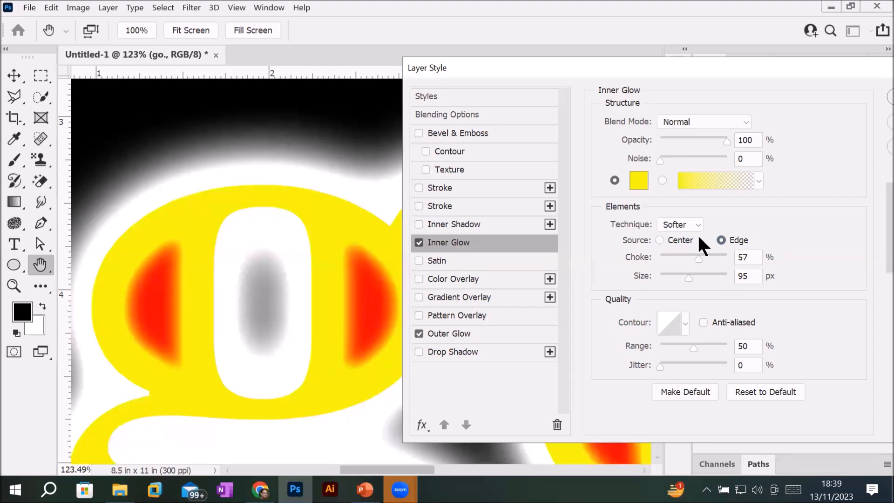
# Step: Lower the Inner Glow choke to about 16%, trying about 32% on the way
pyautogui.moveTo(696, 257); pyautogui.dragTo(674, 259)
pyautogui.click(682, 259)
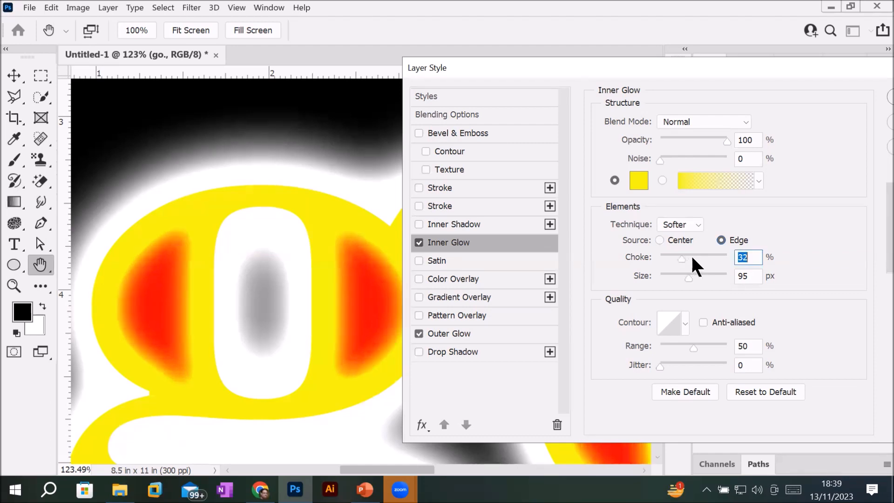
pyautogui.moveTo(679, 257); pyautogui.dragTo(671, 259)
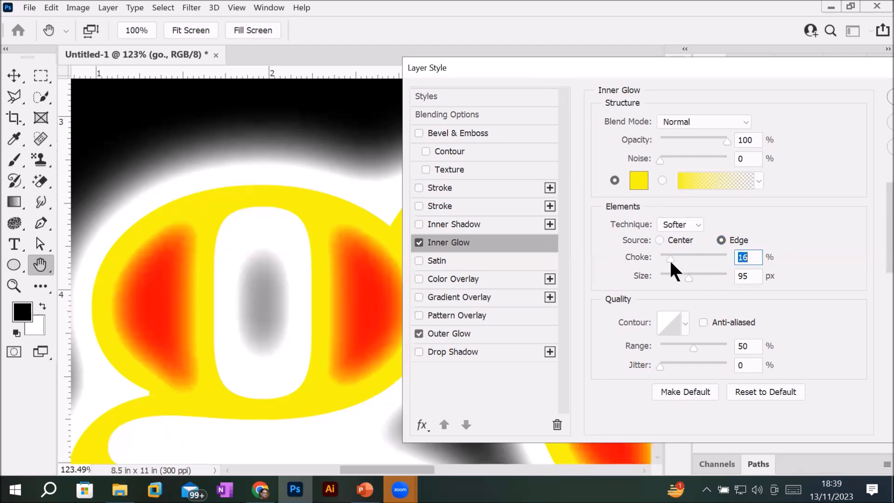
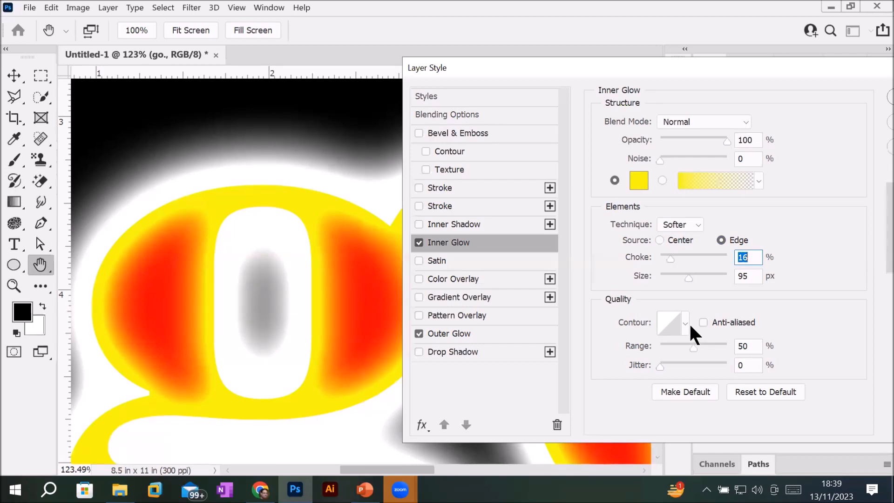
# Step: Turn off both the Inner Glow and the Outer Glow on the "go" text
pyautogui.click(418, 242)
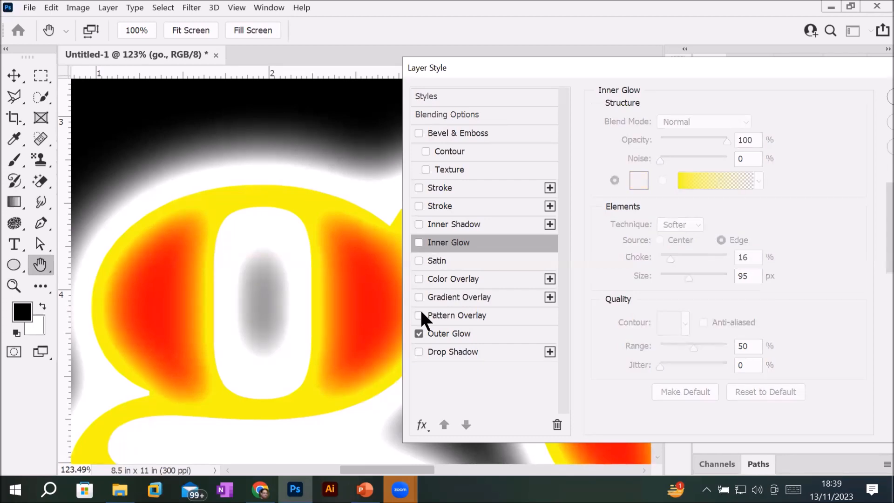
pyautogui.click(418, 332)
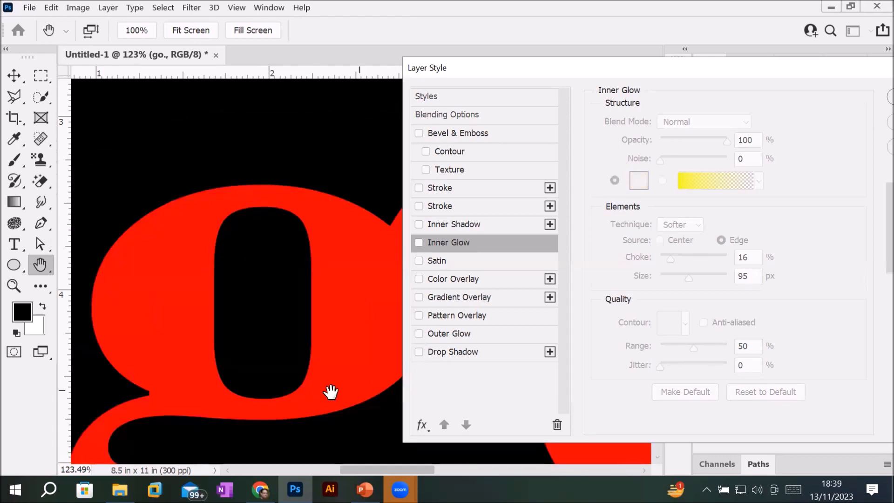
pyautogui.scroll(-5, 325, 389)
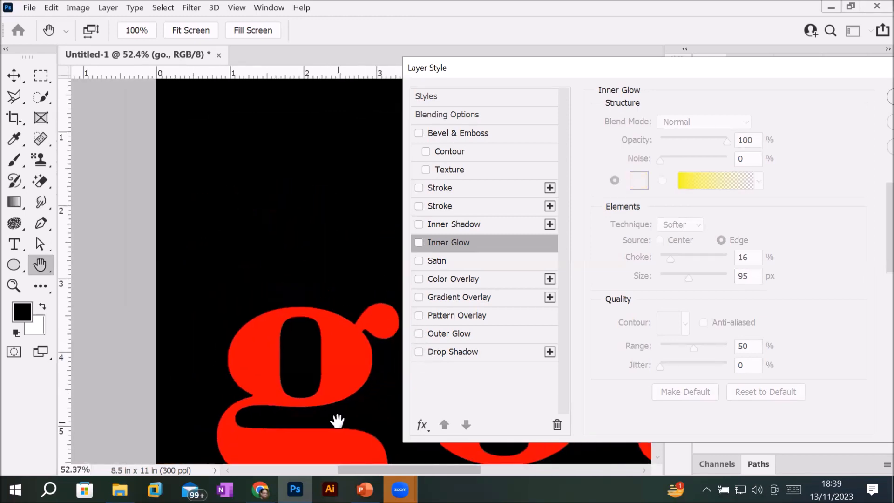
pyautogui.scroll(-2, 336, 421)
pyautogui.moveTo(353, 381); pyautogui.dragTo(197, 202)
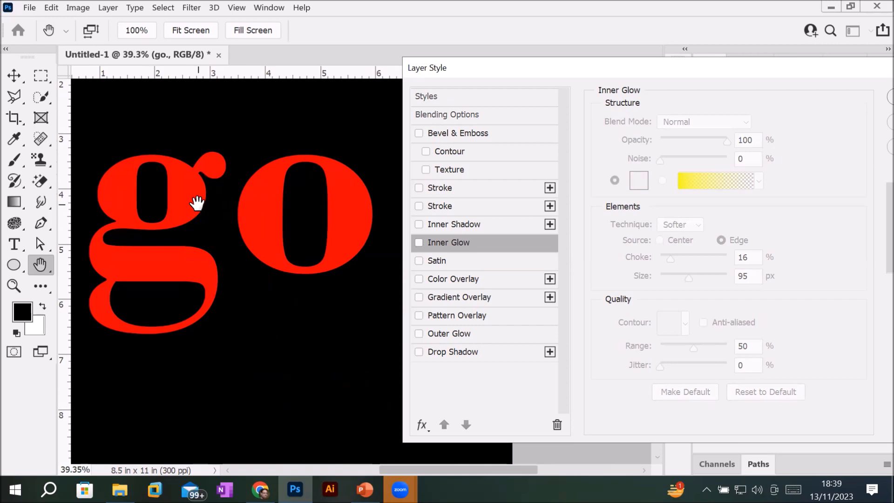
# Step: Add a Color Overlay to the text at about 55% opacity and change its color to a bright blue-violet
pyautogui.click(440, 278)
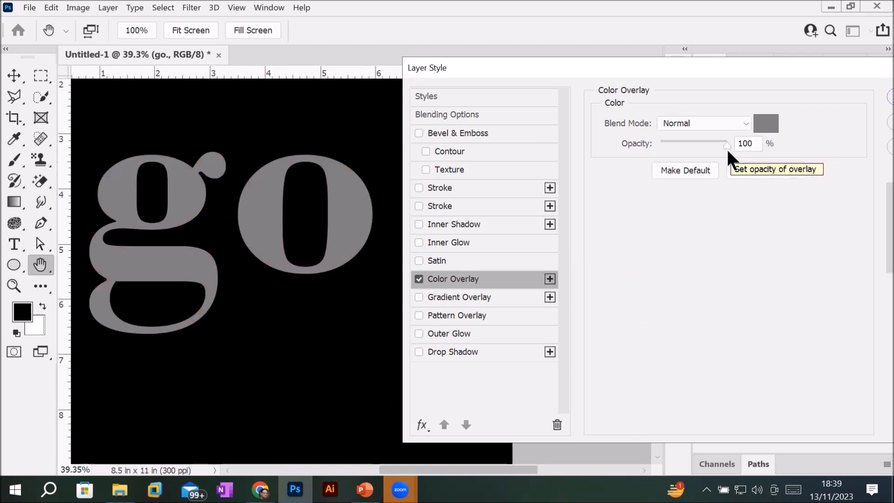
pyautogui.moveTo(725, 145); pyautogui.dragTo(695, 144)
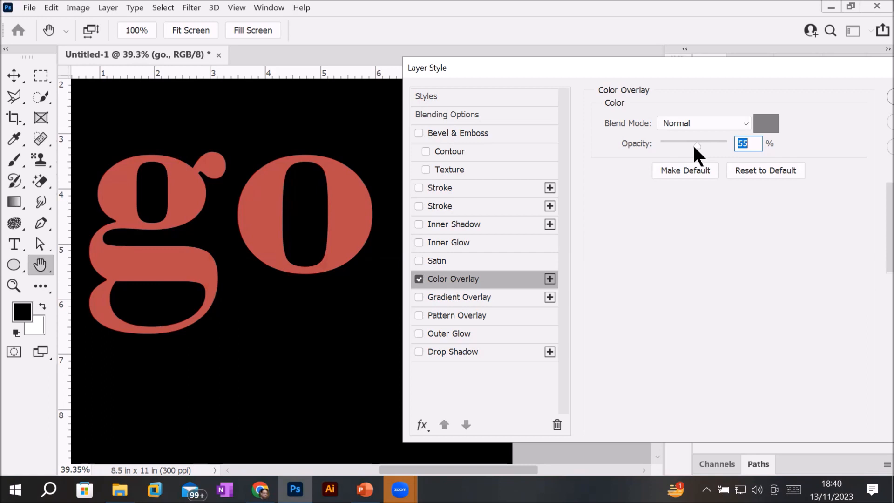
pyautogui.click(765, 124)
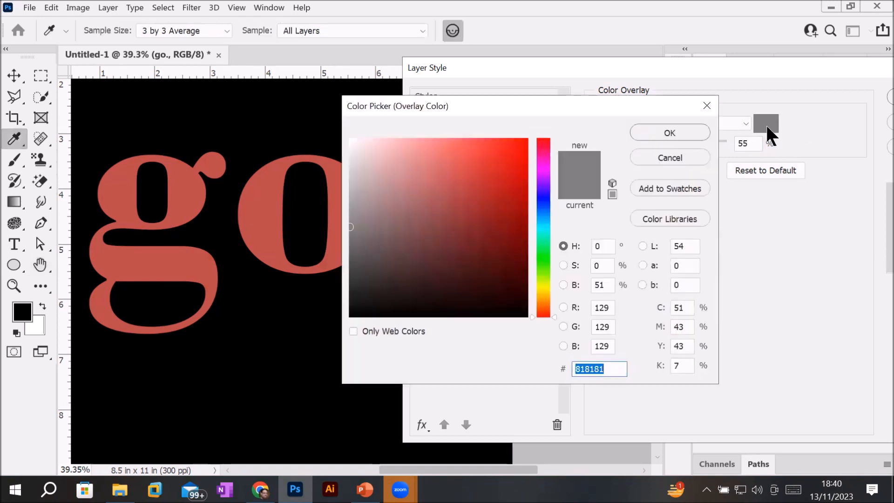
pyautogui.click(542, 190)
pyautogui.click(513, 145)
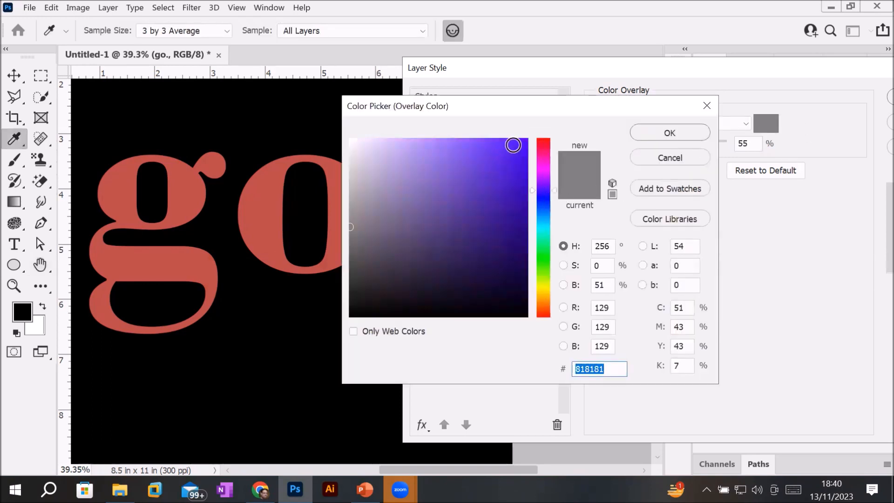
pyautogui.click(658, 132)
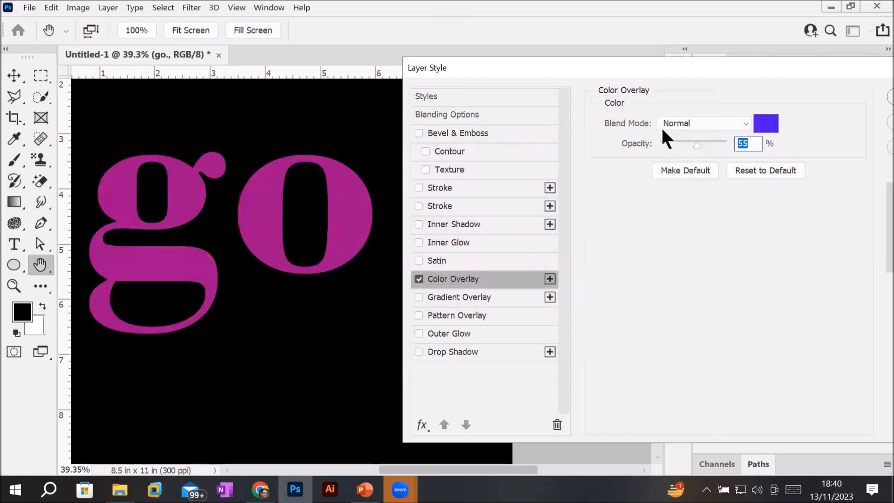
# Step: Raise the Color Overlay opacity to 100%, compare the text with the overlay off and on, and leave the overlay off
pyautogui.moveTo(693, 146); pyautogui.dragTo(740, 156)
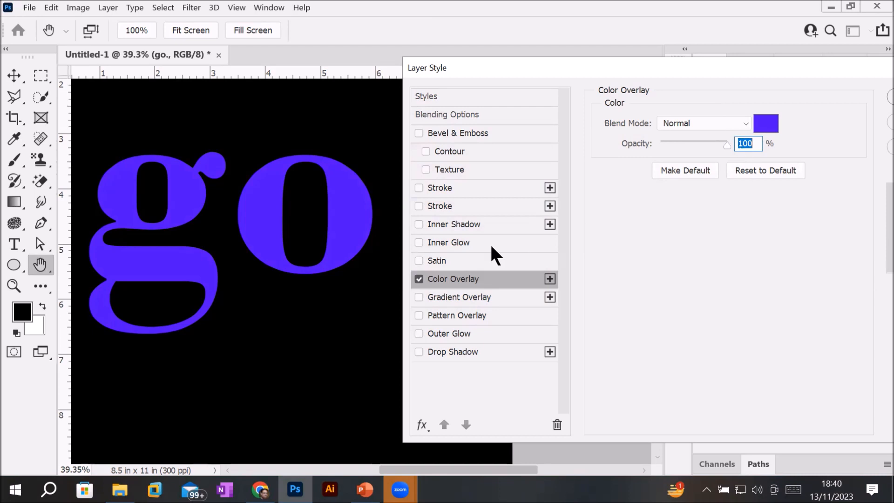
pyautogui.click(417, 278)
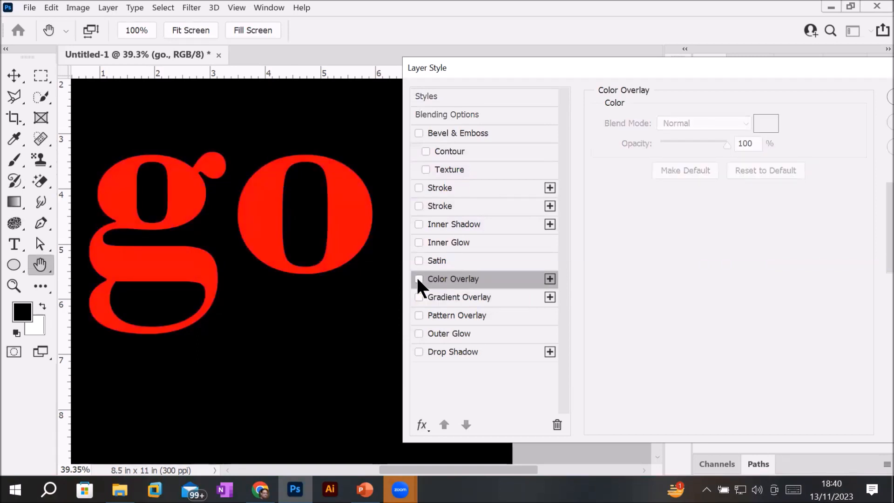
pyautogui.click(418, 279)
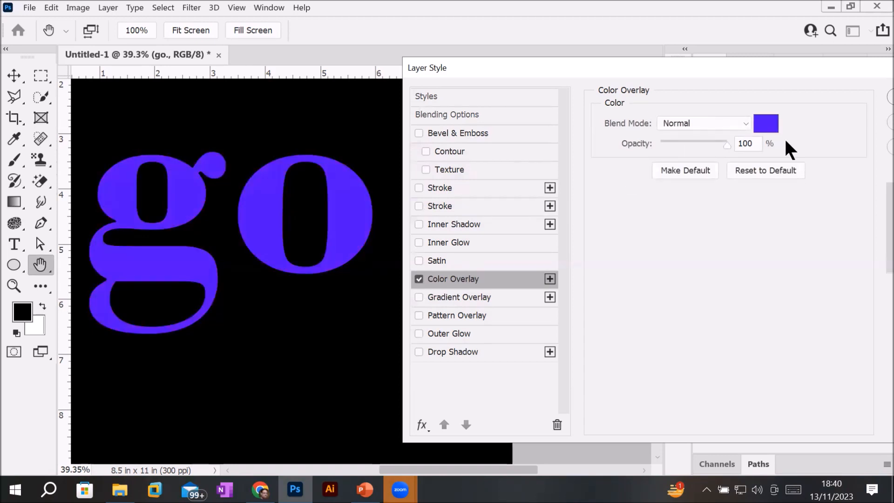
pyautogui.click(417, 278)
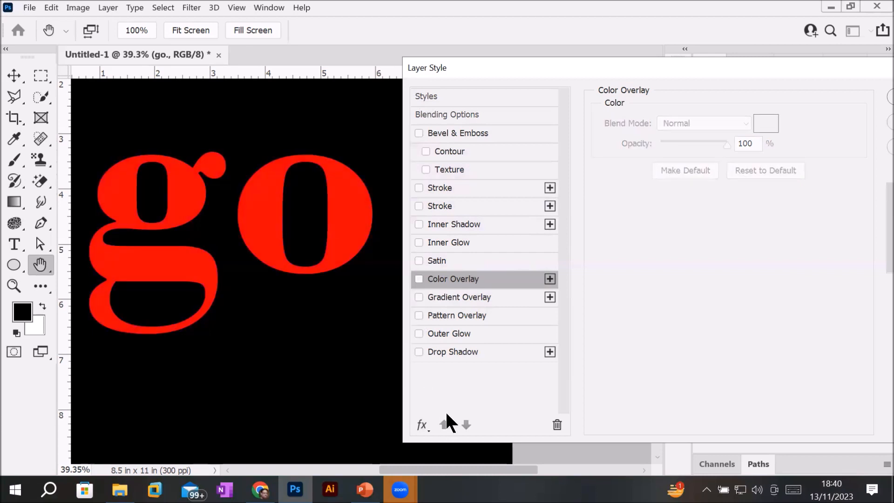
# Step: Turn on the text's Pattern Overlay and try two Water patterns, the black-line pattern and the black-dot pattern
pyautogui.click(418, 315)
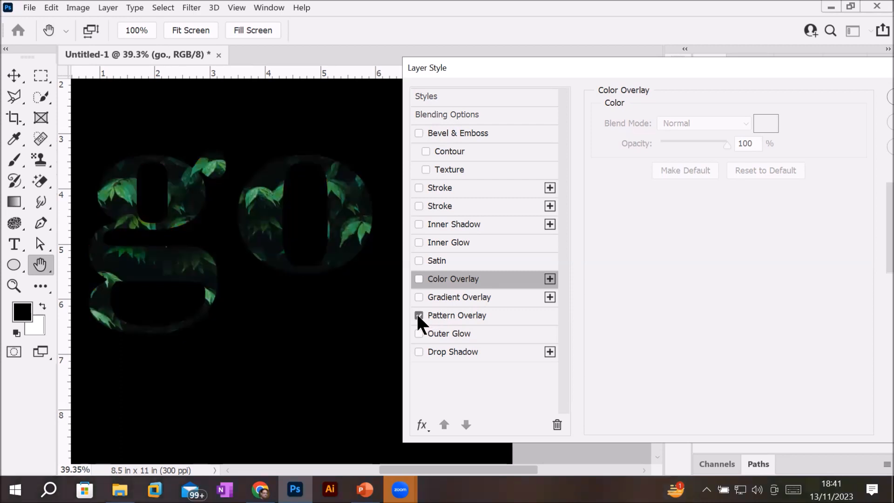
pyautogui.click(472, 315)
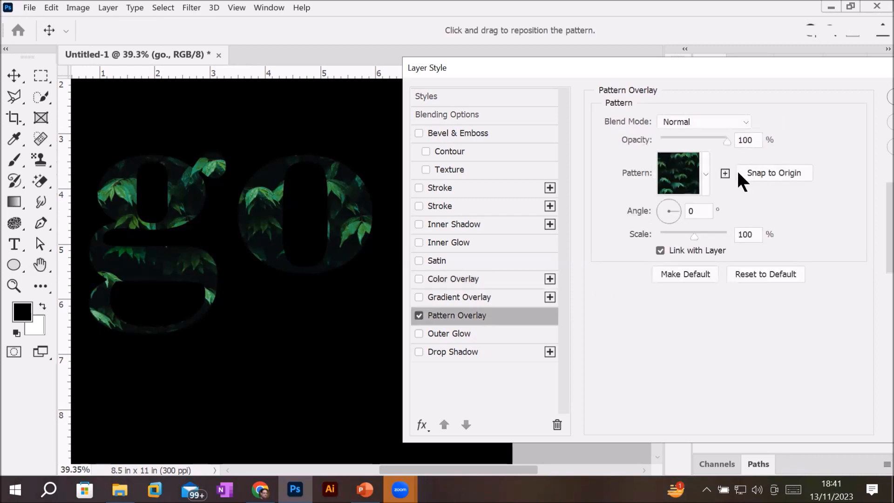
pyautogui.click(705, 174)
pyautogui.click(647, 251)
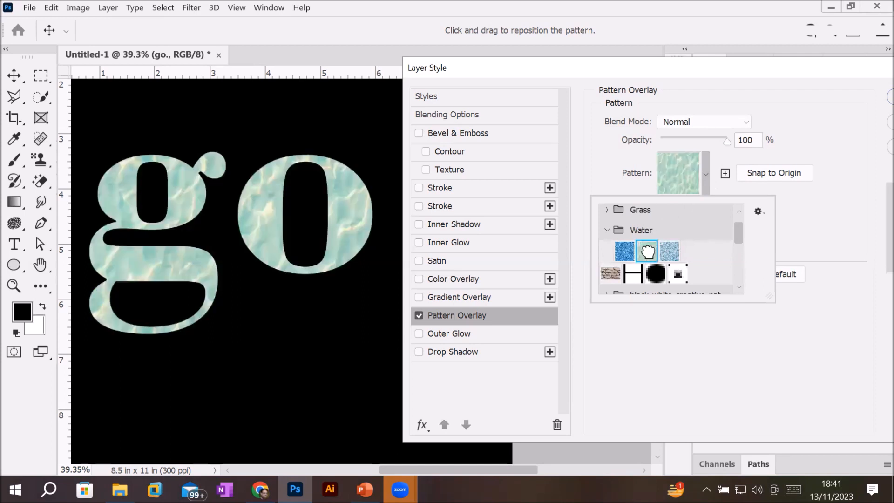
pyautogui.click(671, 250)
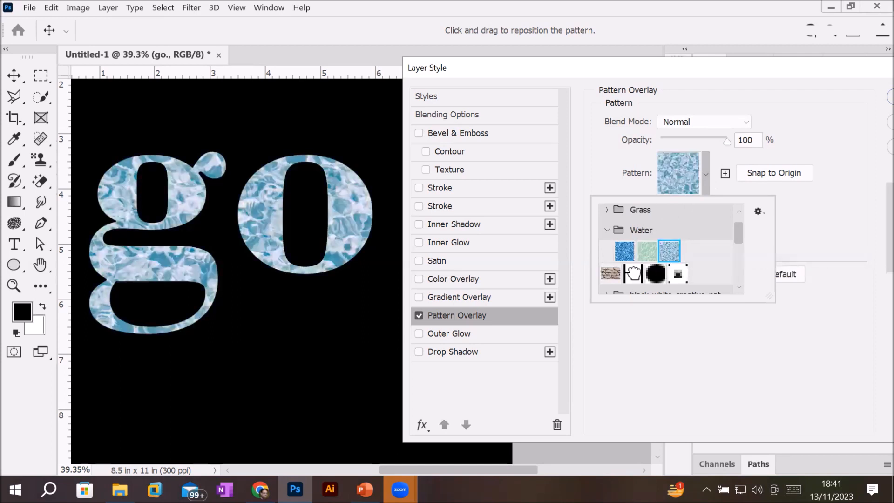
pyautogui.click(633, 274)
pyautogui.click(656, 274)
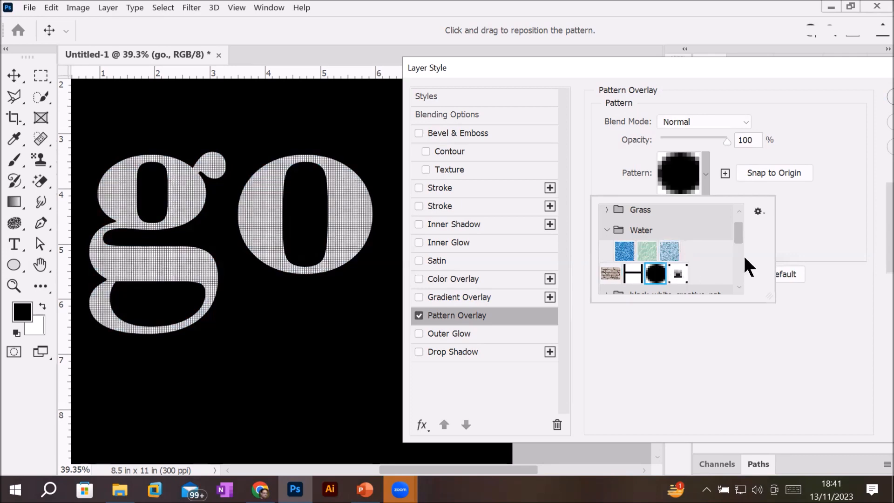
# Step: Try the Queen Annes Lace patterns, choose the mirrored black-and-white one, and lower the Pattern Overlay opacity to about 61%
pyautogui.moveTo(738, 243); pyautogui.dragTo(737, 261)
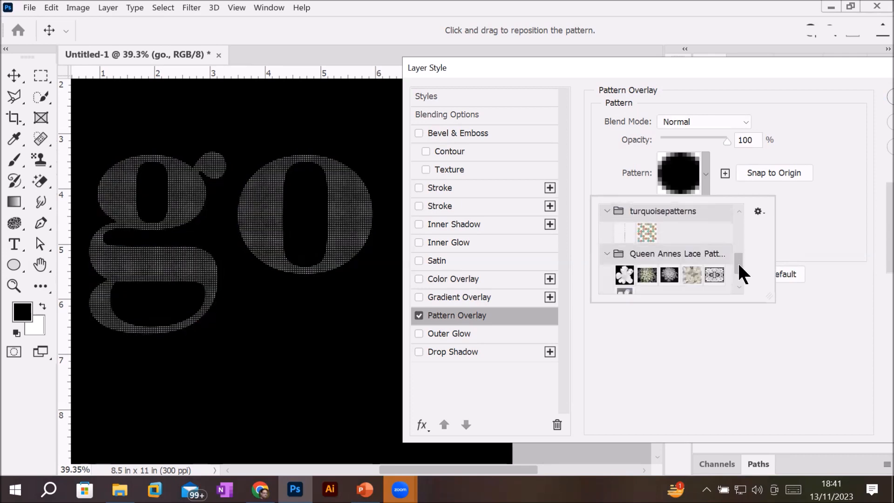
pyautogui.click(623, 275)
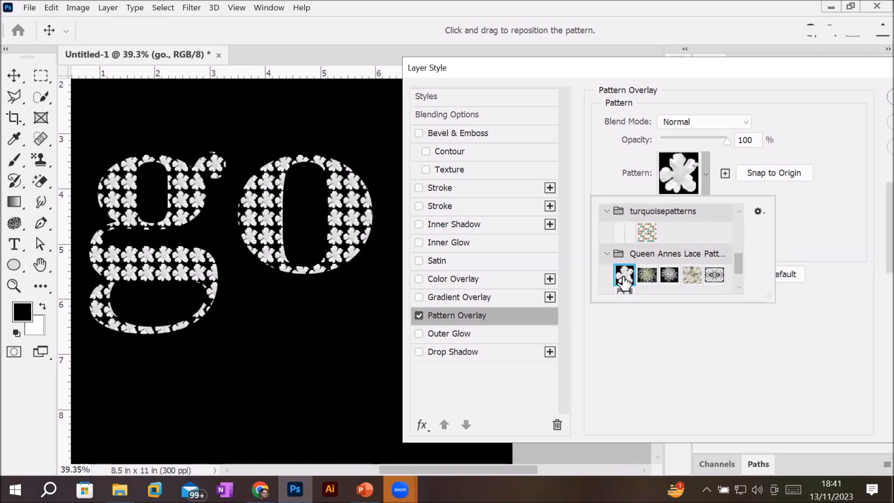
pyautogui.click(647, 275)
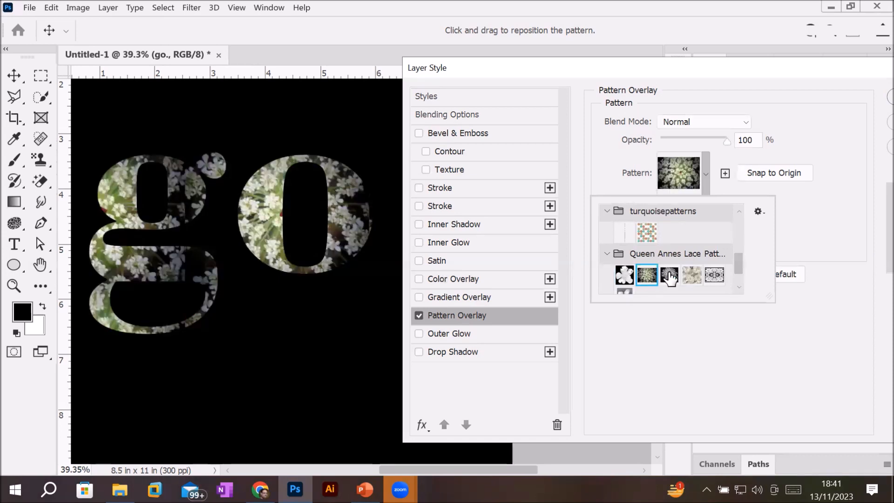
pyautogui.click(669, 277)
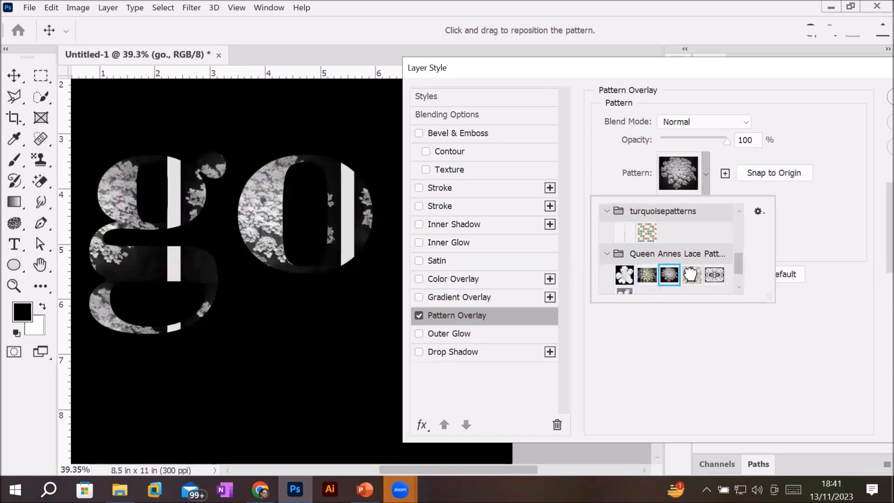
pyautogui.click(691, 274)
pyautogui.click(713, 279)
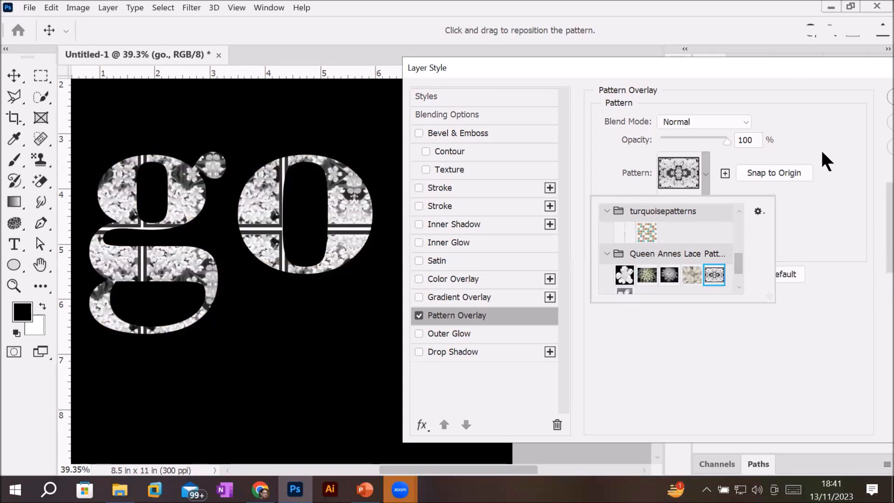
pyautogui.click(820, 135)
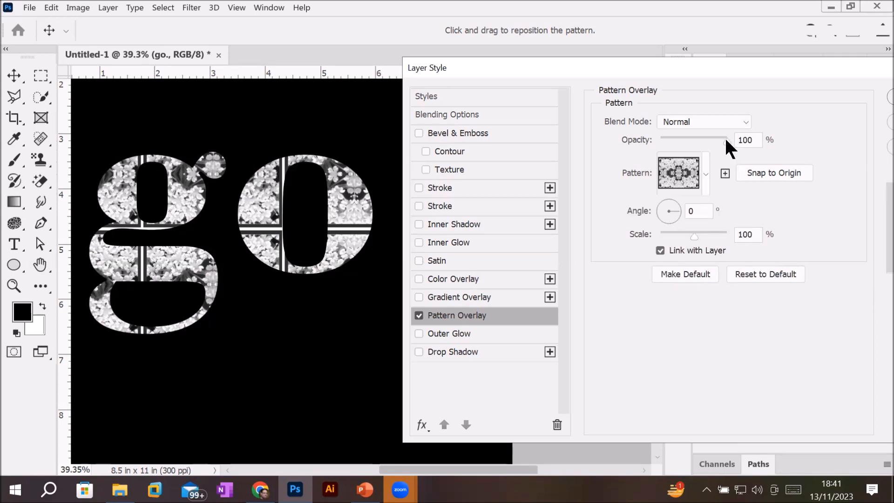
pyautogui.moveTo(725, 139); pyautogui.dragTo(701, 140)
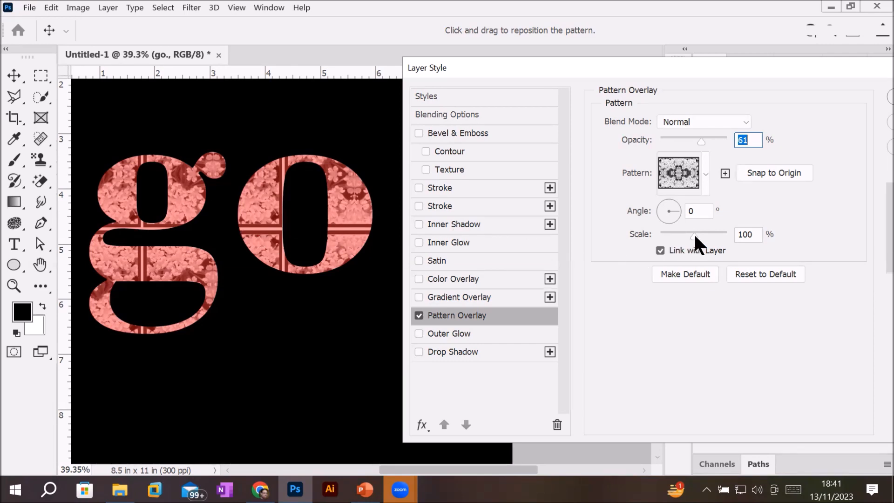
# Step: Try Pattern Overlay scales of 43% and 13% on the text, and set the scale to 55%
pyautogui.moveTo(695, 236); pyautogui.dragTo(671, 233)
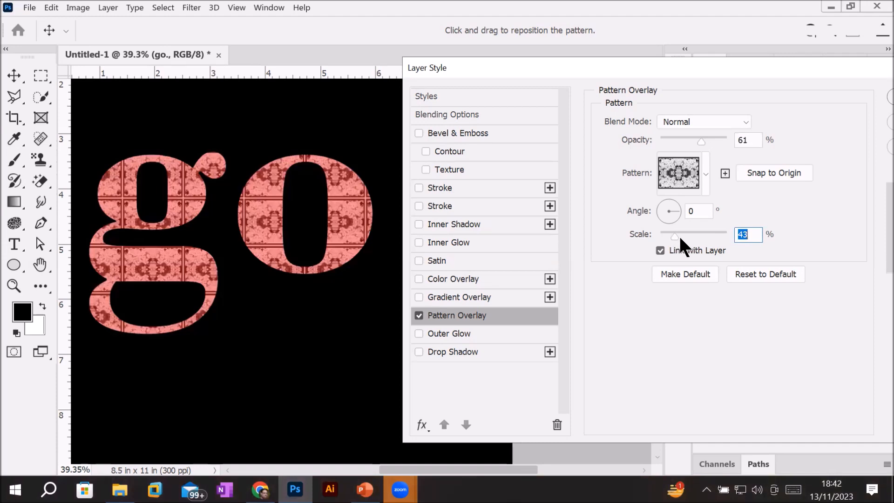
pyautogui.moveTo(674, 235); pyautogui.dragTo(663, 233)
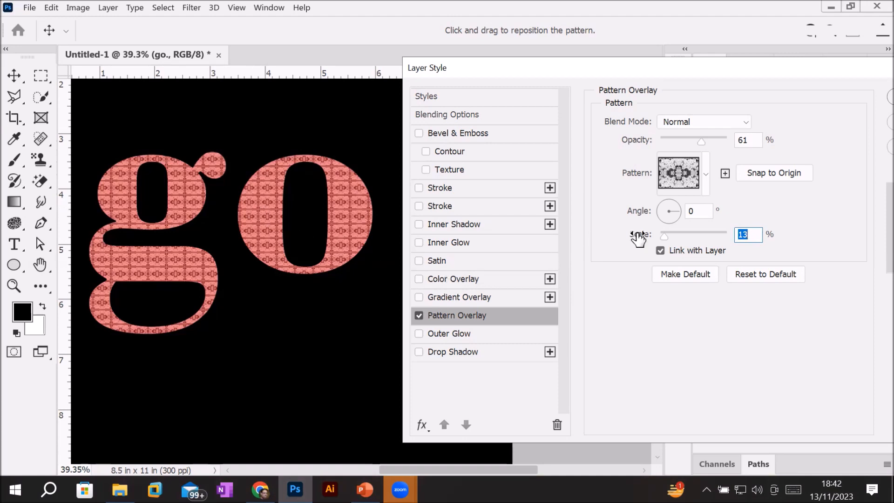
pyautogui.moveTo(663, 234); pyautogui.dragTo(677, 232)
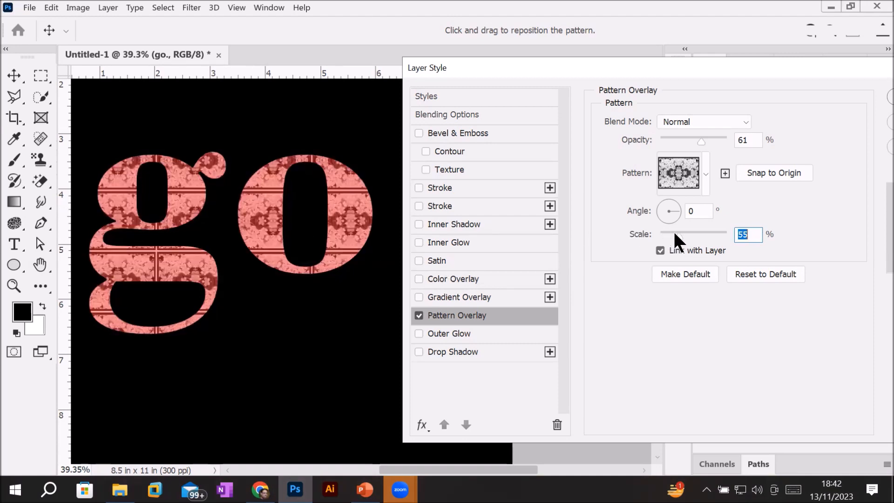
# Step: Rotate the text's pattern through several angles, including -79° and -152°, and reset the angle to 0°
pyautogui.click(668, 217)
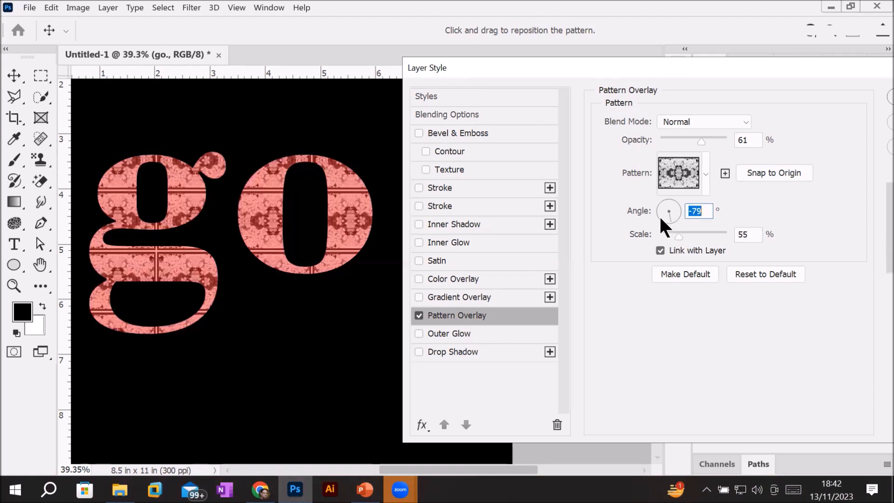
pyautogui.click(658, 217)
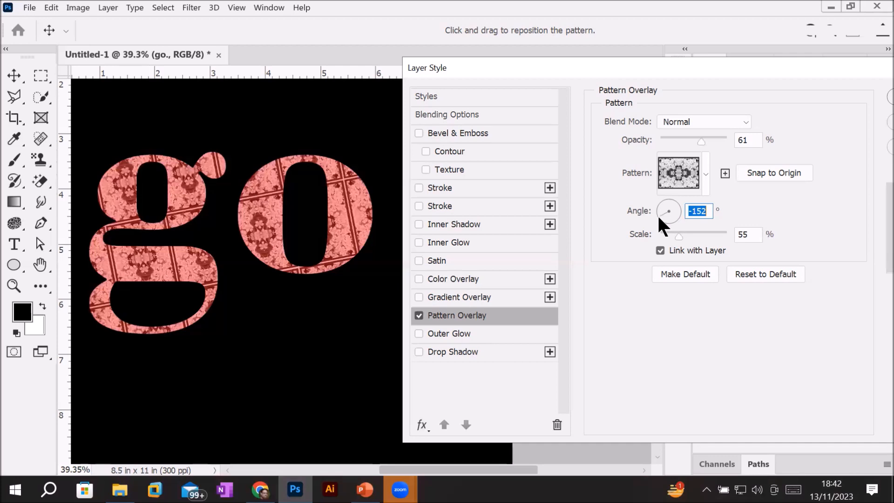
pyautogui.moveTo(658, 215); pyautogui.dragTo(668, 200)
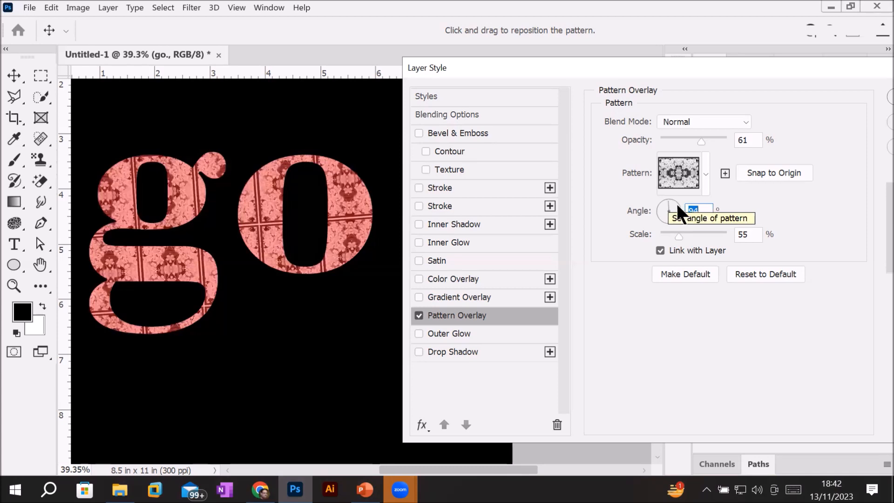
pyautogui.click(676, 205)
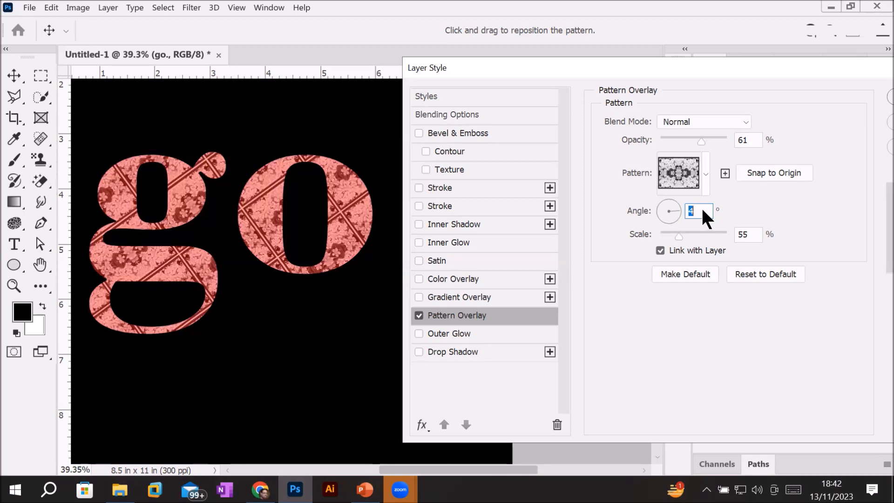
pyautogui.write('0')
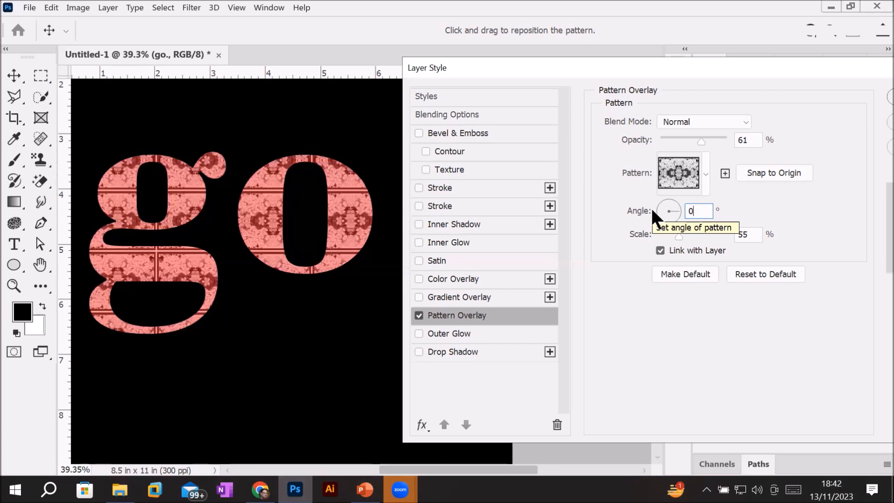
# Step: Switch the Pattern Overlay to the black-line H pattern and enlarge its scale to about 729%
pyautogui.click(706, 174)
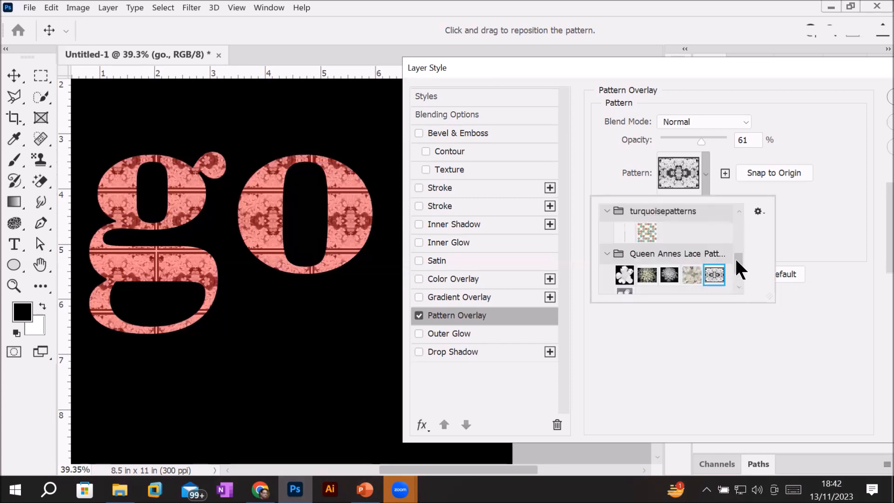
pyautogui.moveTo(735, 256); pyautogui.dragTo(737, 238)
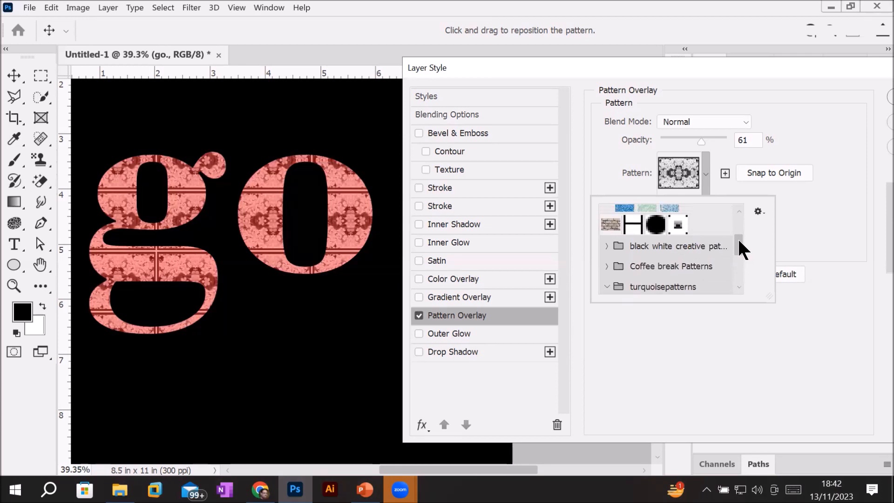
pyautogui.click(633, 225)
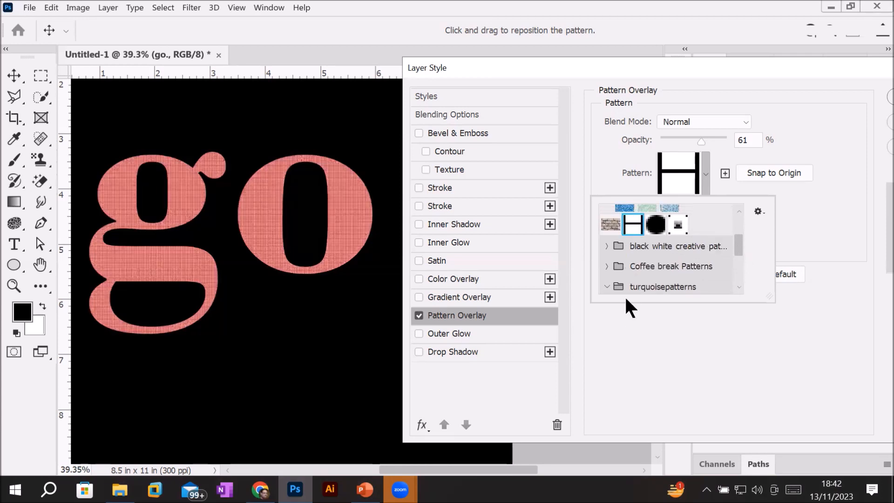
pyautogui.click(734, 152)
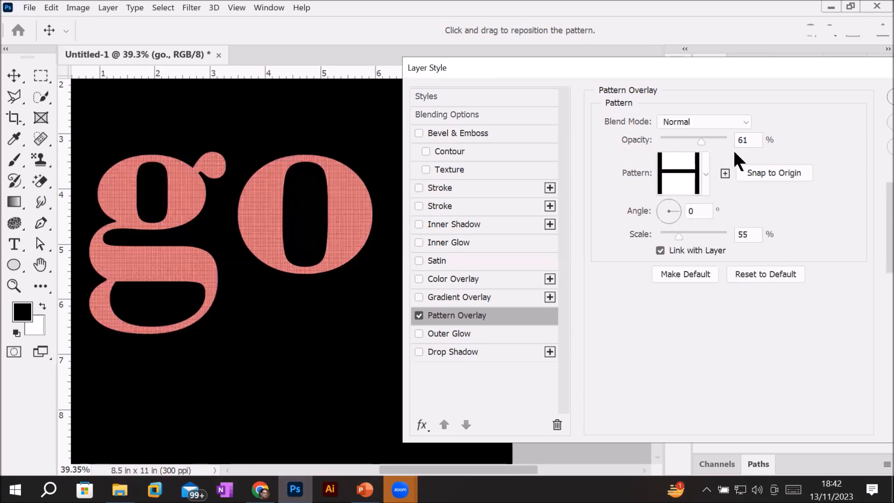
pyautogui.moveTo(676, 234); pyautogui.dragTo(716, 235)
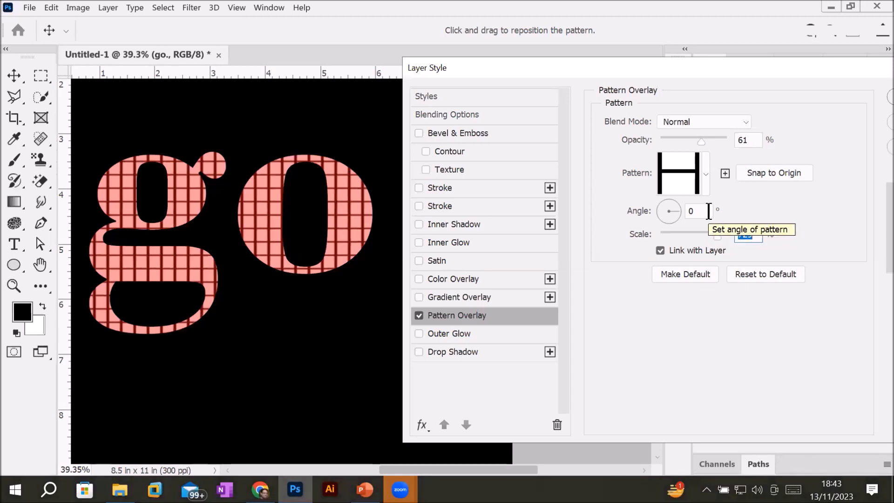
# Step: Rotate the line pattern to -78° and on to -149°, and turn the Pattern Overlay off
pyautogui.click(671, 219)
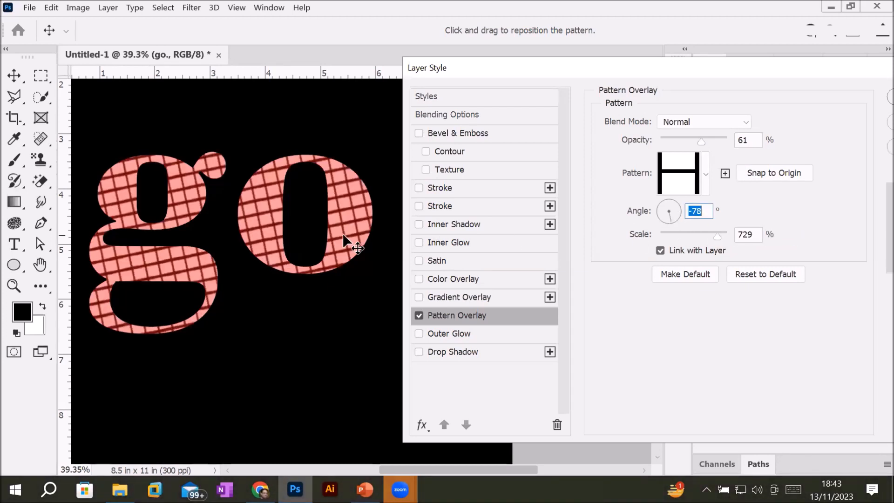
pyautogui.click(658, 213)
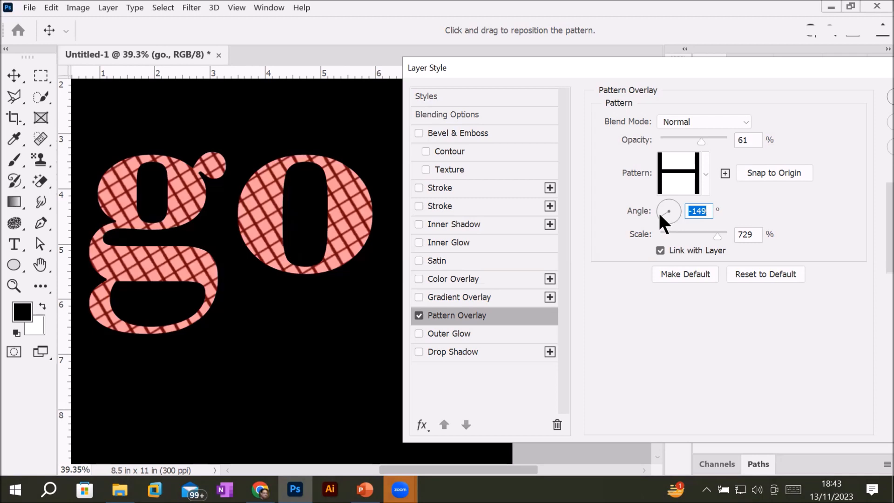
pyautogui.click(418, 315)
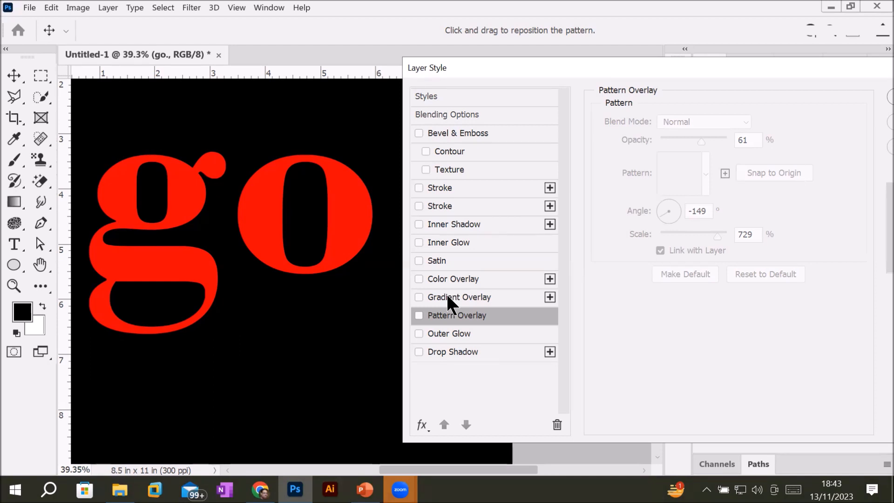
# Step: Turn on the text's Gradient Overlay and apply the Foreground to Background preset from Basics in the Gradient Editor
pyautogui.click(446, 294)
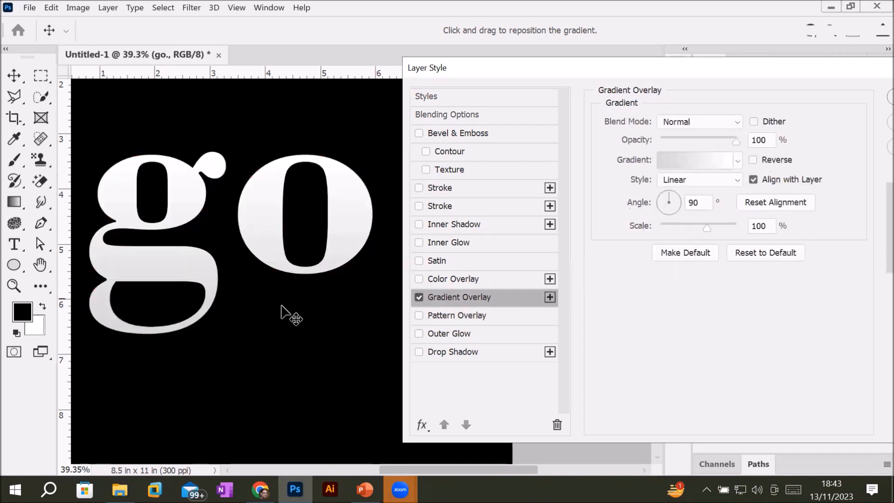
pyautogui.scroll(1, 172, 220)
pyautogui.scroll(1, 172, 224)
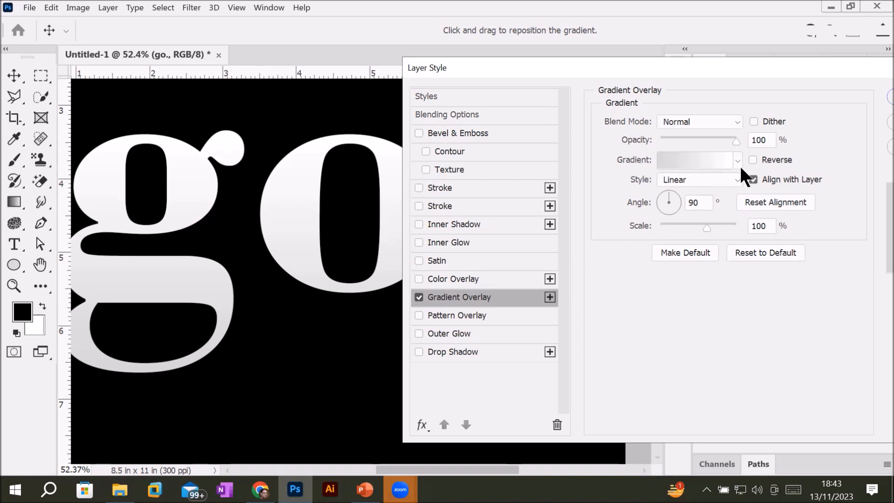
pyautogui.click(693, 160)
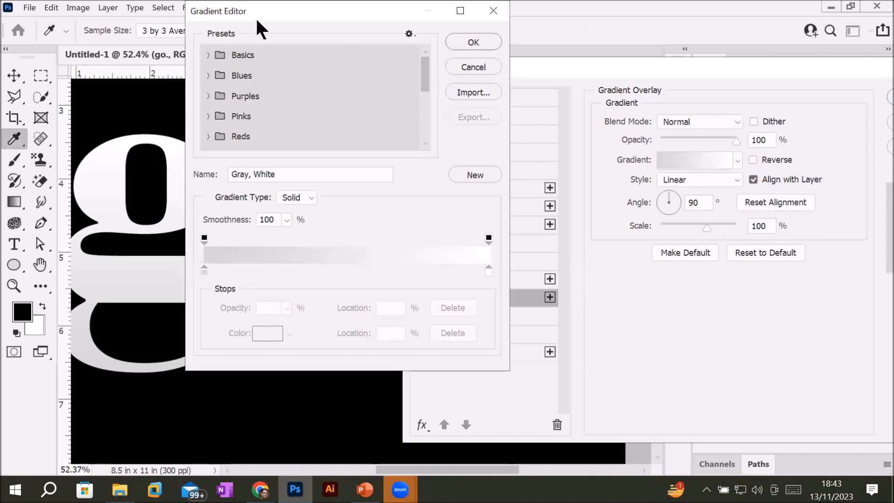
pyautogui.moveTo(257, 21); pyautogui.dragTo(389, 83)
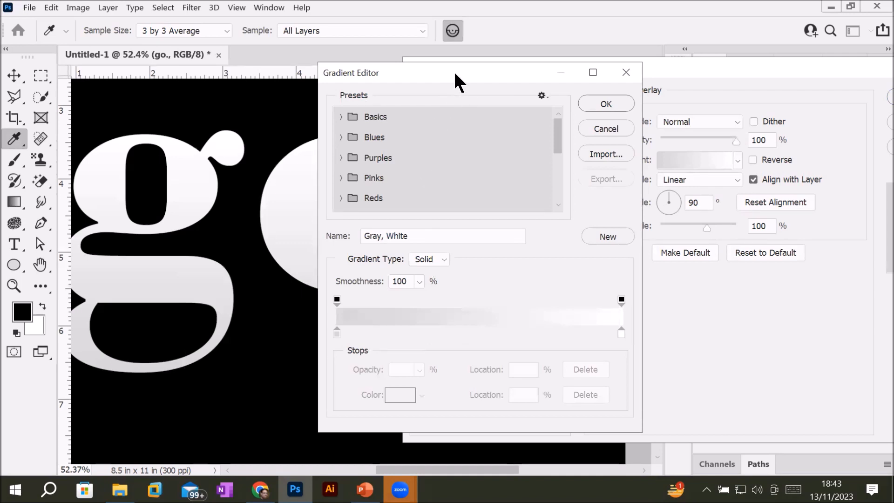
pyautogui.moveTo(455, 74); pyautogui.dragTo(541, 111)
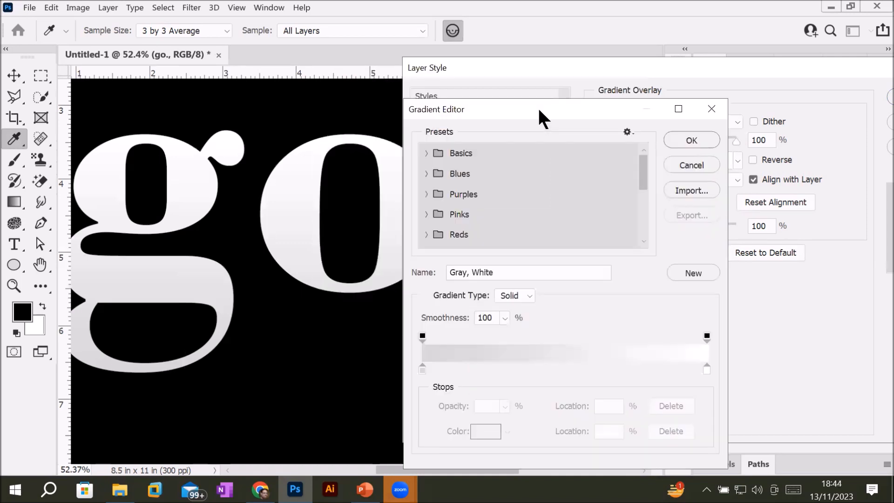
pyautogui.click(427, 154)
pyautogui.click(443, 174)
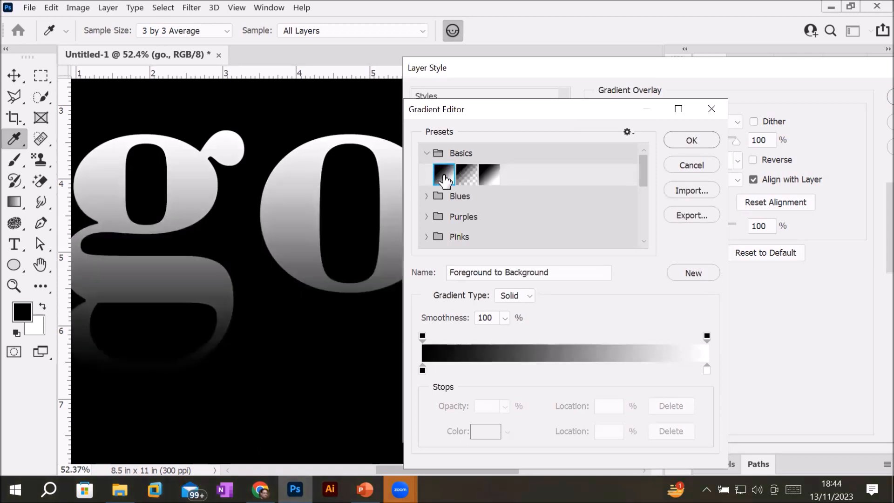
# Step: Try several Blues gradient presets on the text, including Blue_02, Blue_04, Blue_13, Blue_12 and Blue_10
pyautogui.click(427, 196)
pyautogui.click(467, 217)
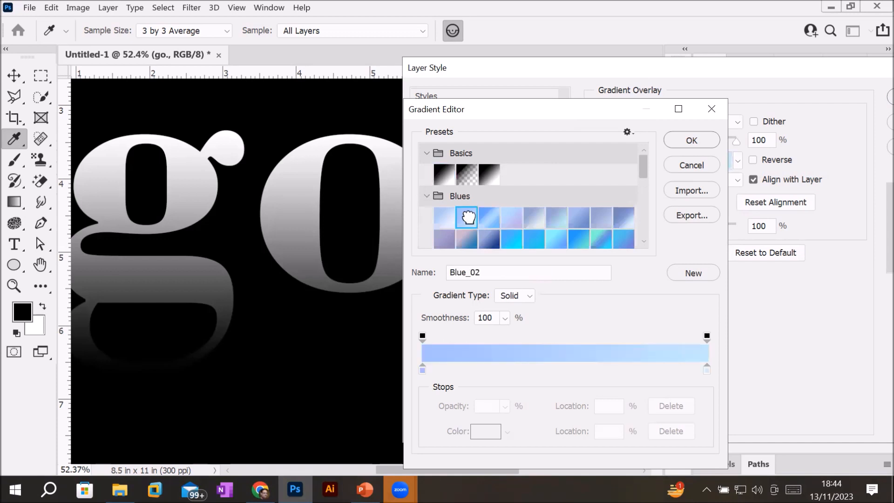
pyautogui.click(489, 218)
pyautogui.click(512, 219)
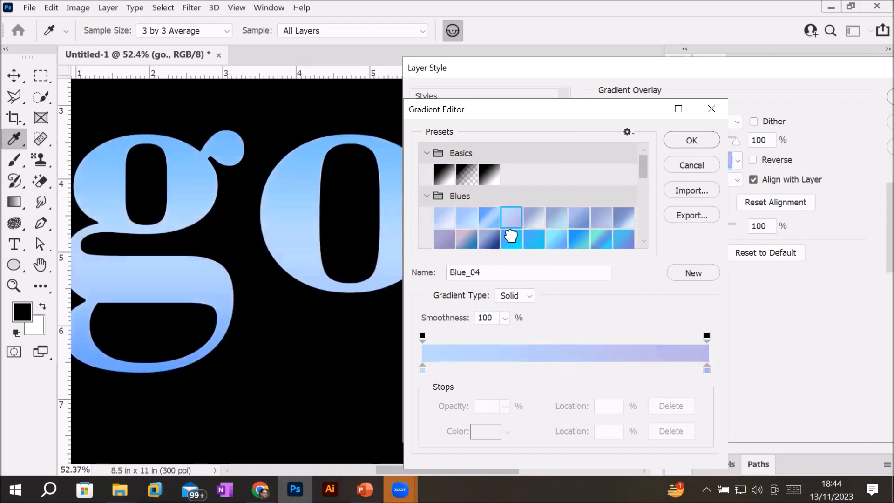
pyautogui.click(512, 240)
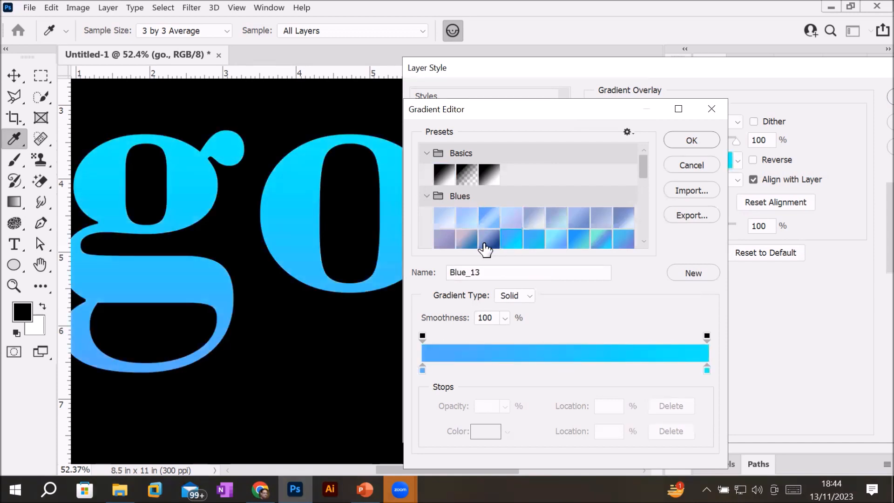
pyautogui.click(485, 247)
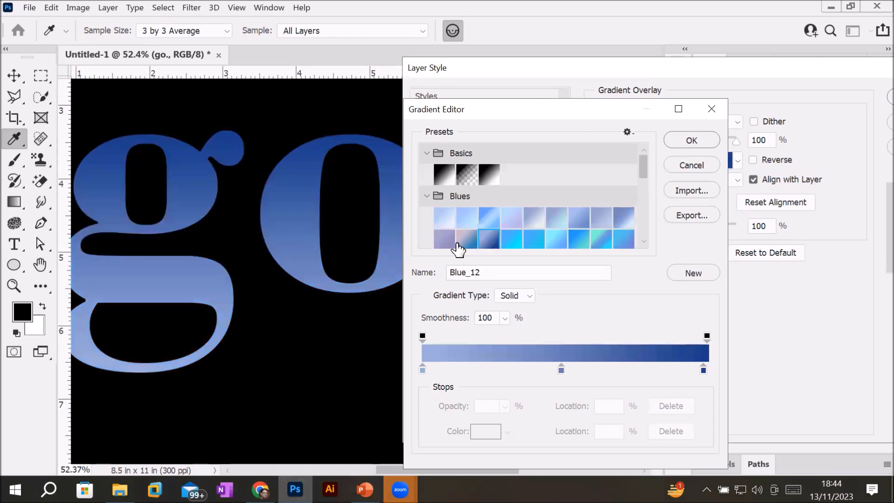
pyautogui.click(443, 240)
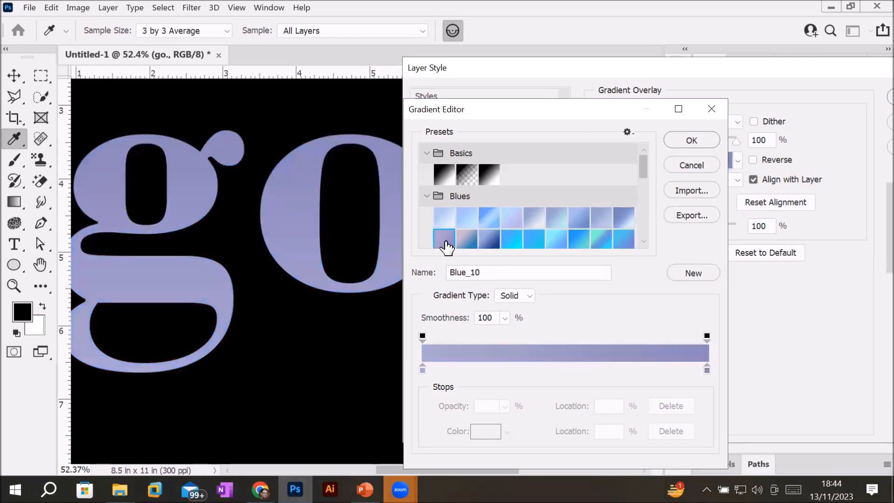
# Step: Compare Purples gradient presets such as Purple_03, Purple_04 and Purple_05 on the text, and choose Purple_02
pyautogui.click(427, 196)
pyautogui.click(426, 154)
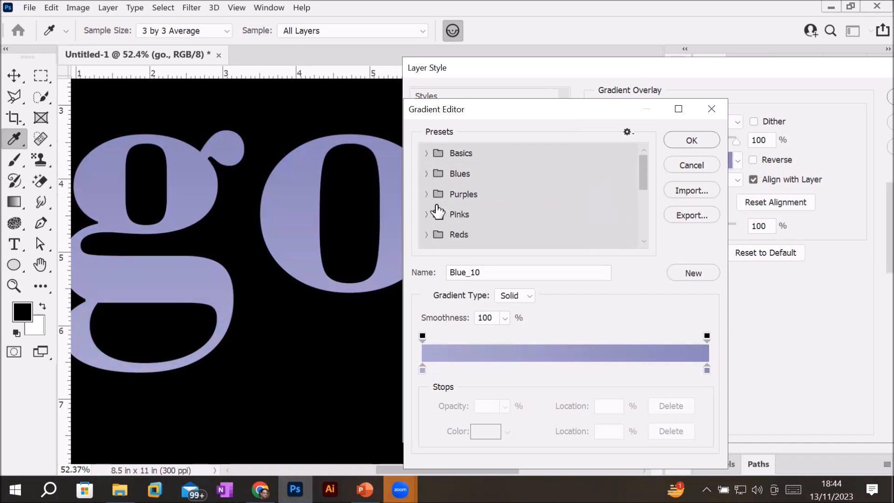
pyautogui.click(426, 199)
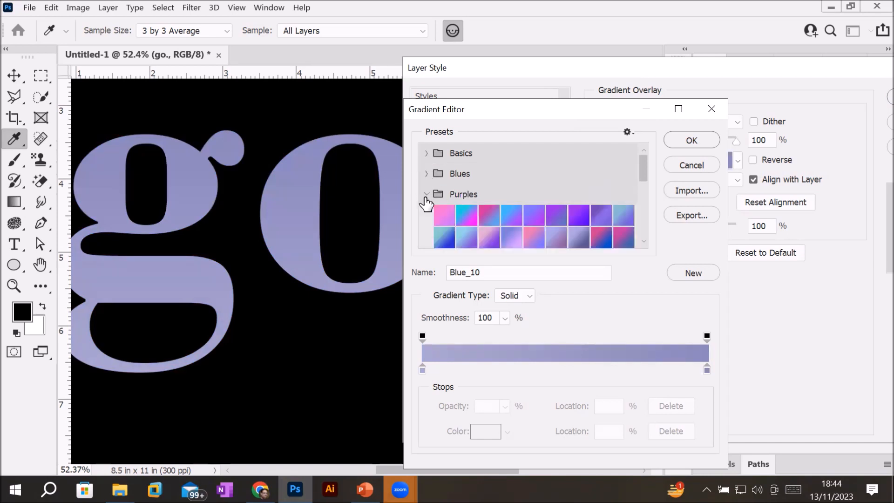
pyautogui.click(468, 212)
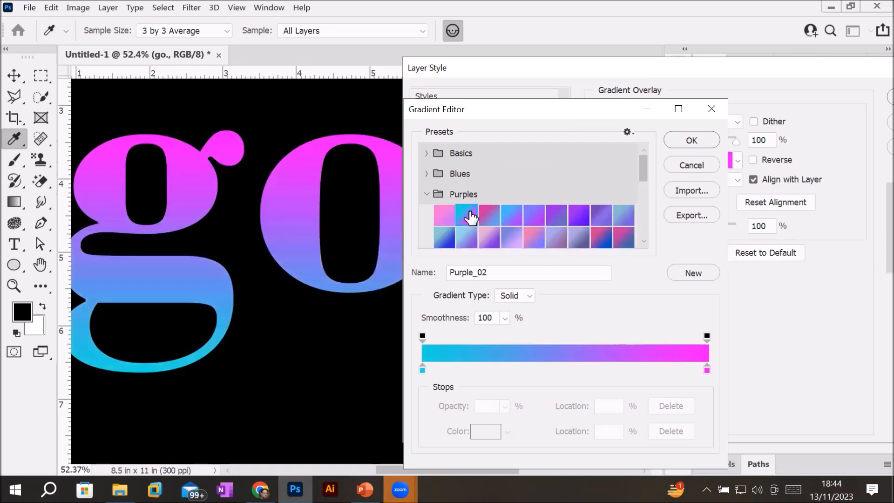
pyautogui.click(485, 215)
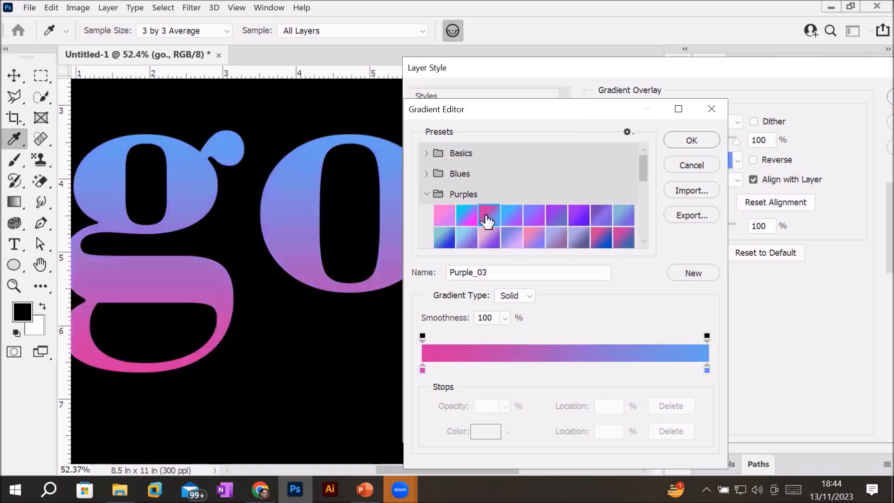
pyautogui.click(510, 224)
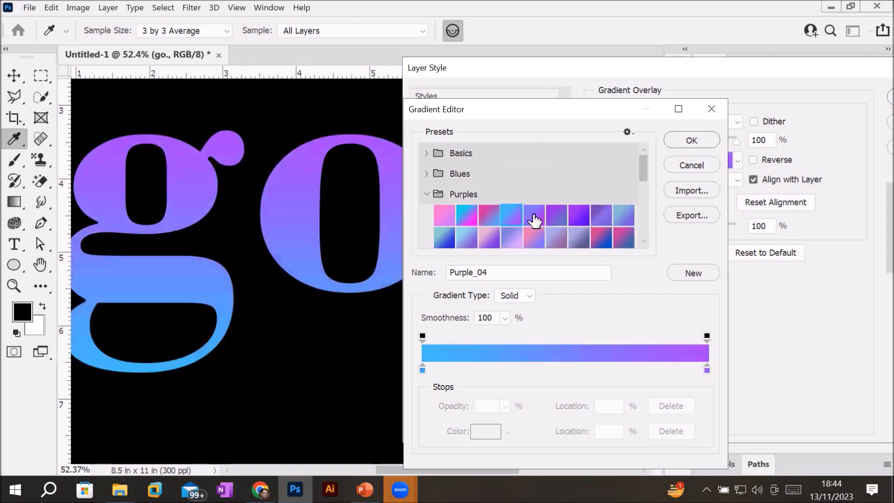
pyautogui.click(527, 218)
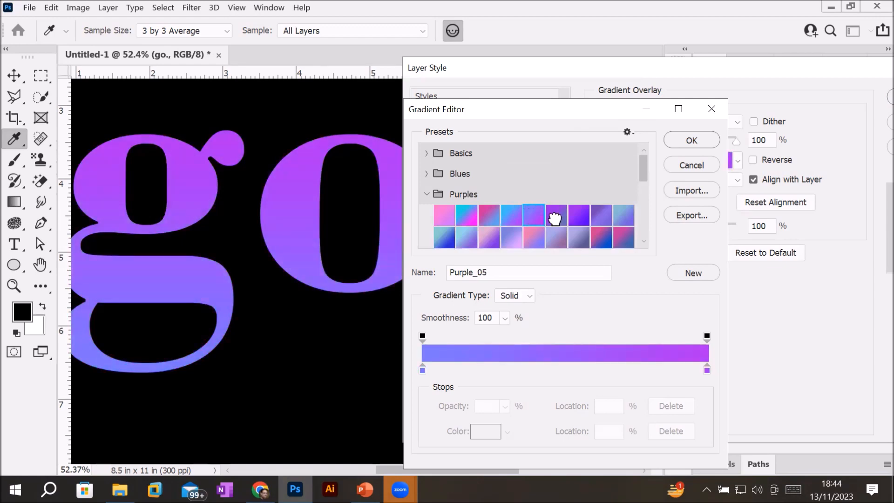
pyautogui.click(555, 217)
pyautogui.click(465, 223)
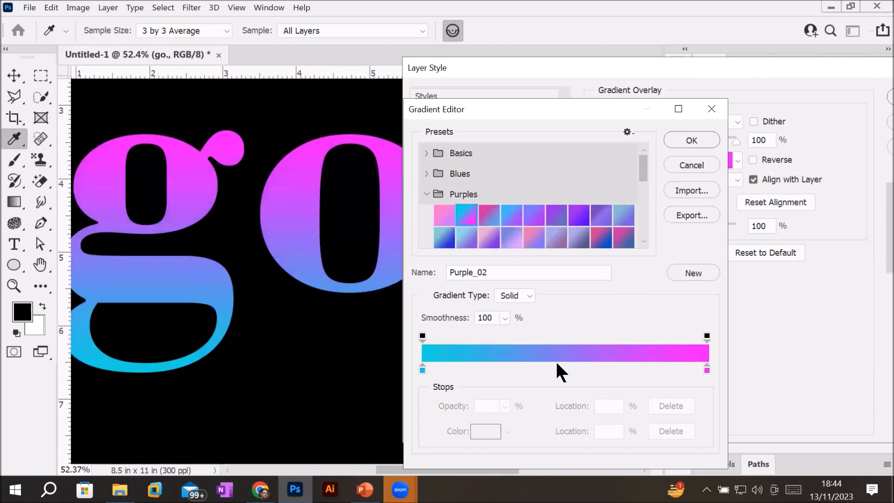
# Step: Change the gradient's starting color stop from the Purple_02 preset to bright yellow, ecfb02
pyautogui.click(421, 370)
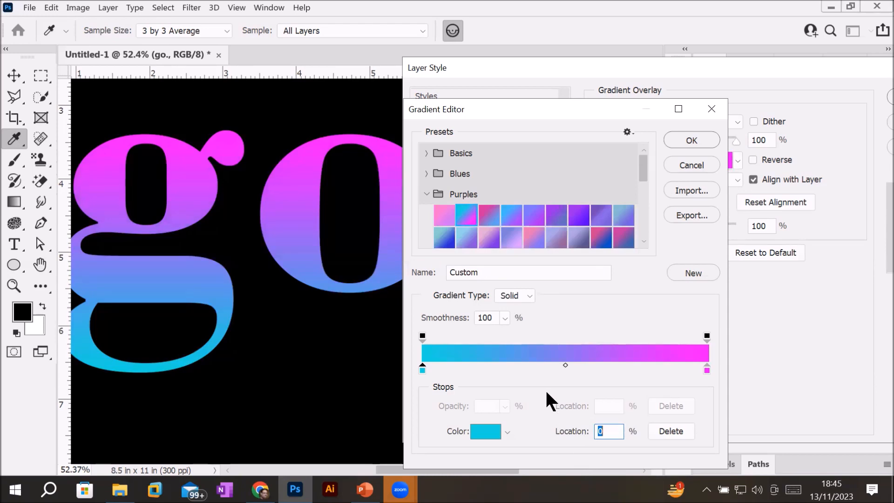
pyautogui.doubleClick(422, 371)
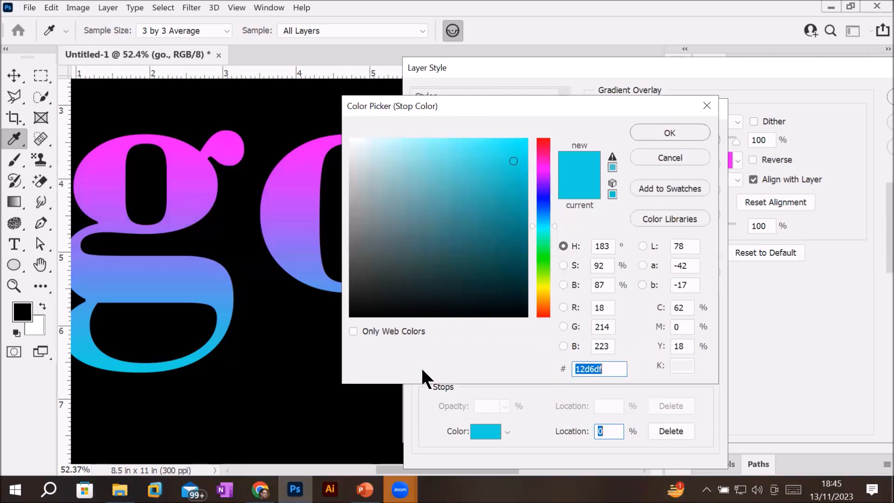
pyautogui.click(543, 285)
pyautogui.click(527, 141)
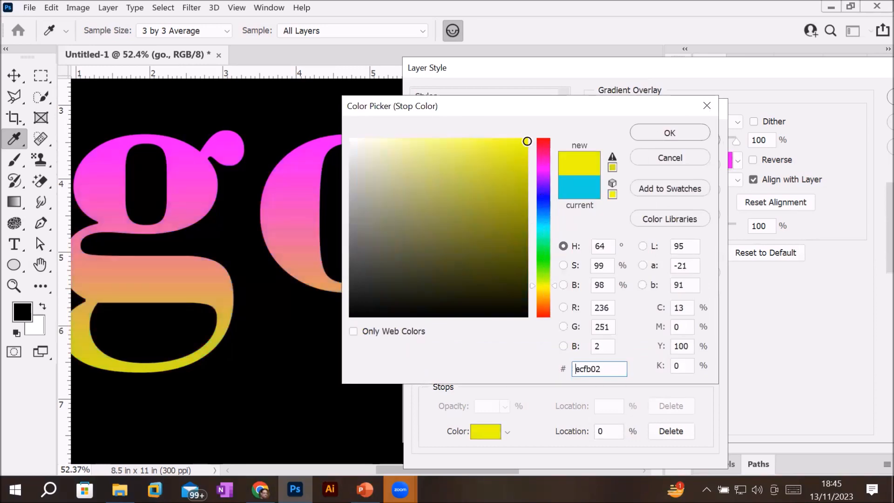
pyautogui.click(661, 131)
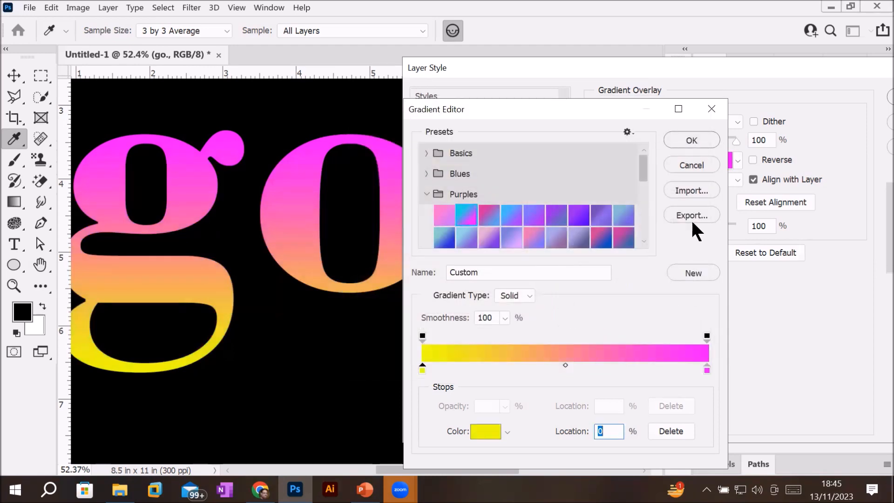
# Step: Try green, pink, blue and yellow for the gradient's end color stop at 100%, and choose orange-red with hue 16°
pyautogui.click(707, 368)
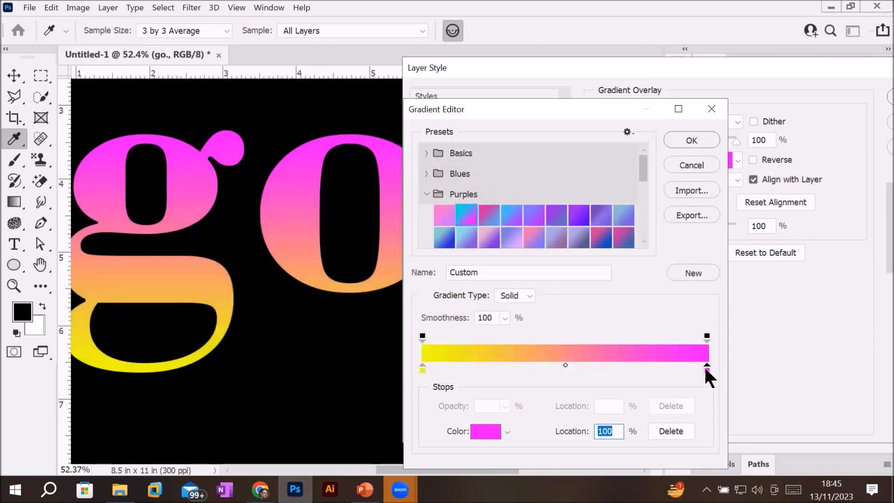
pyautogui.doubleClick(707, 369)
pyautogui.click(544, 251)
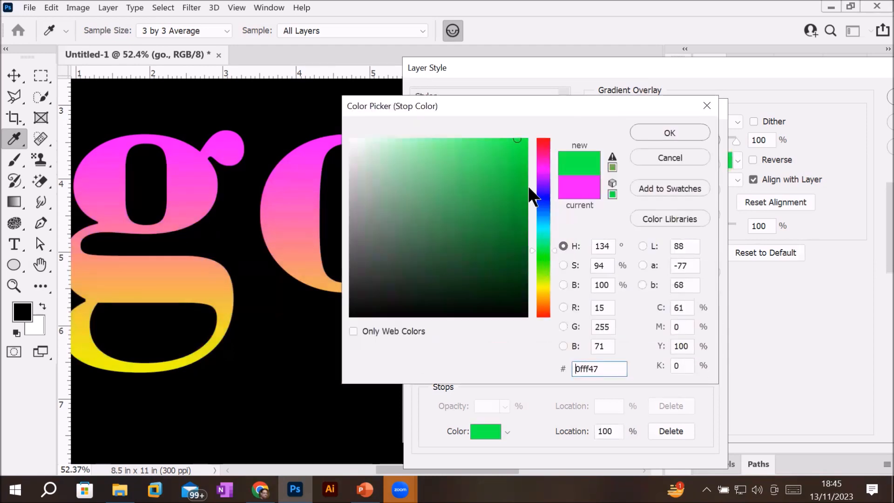
pyautogui.moveTo(513, 150); pyautogui.dragTo(533, 134)
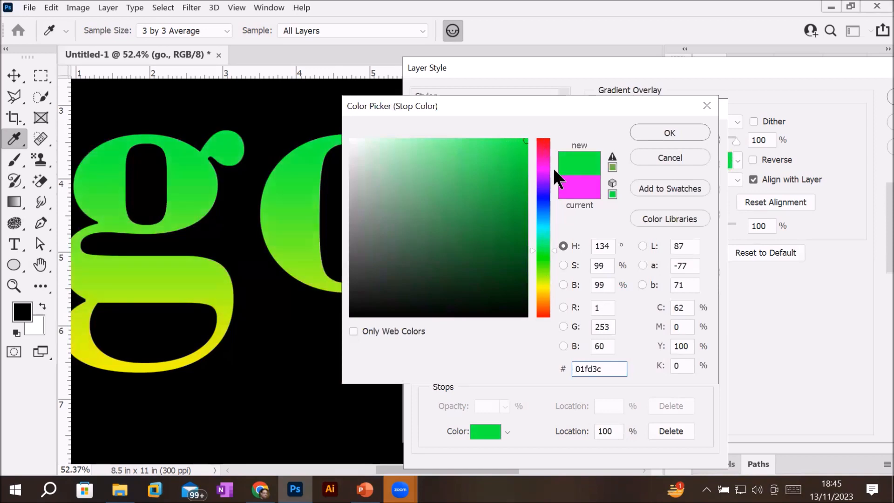
pyautogui.click(547, 152)
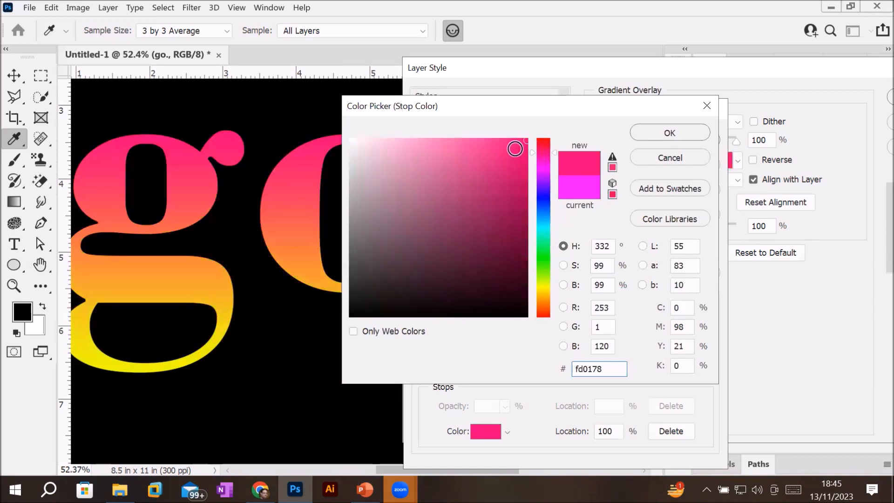
pyautogui.click(545, 196)
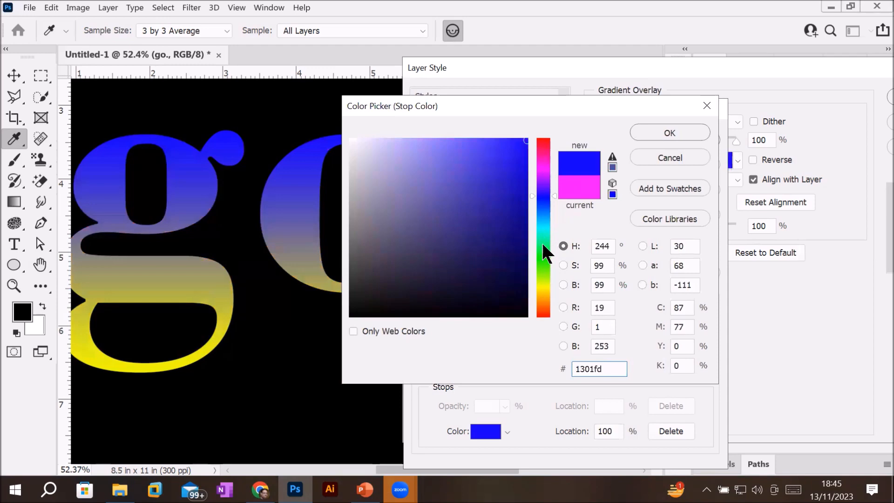
pyautogui.click(545, 257)
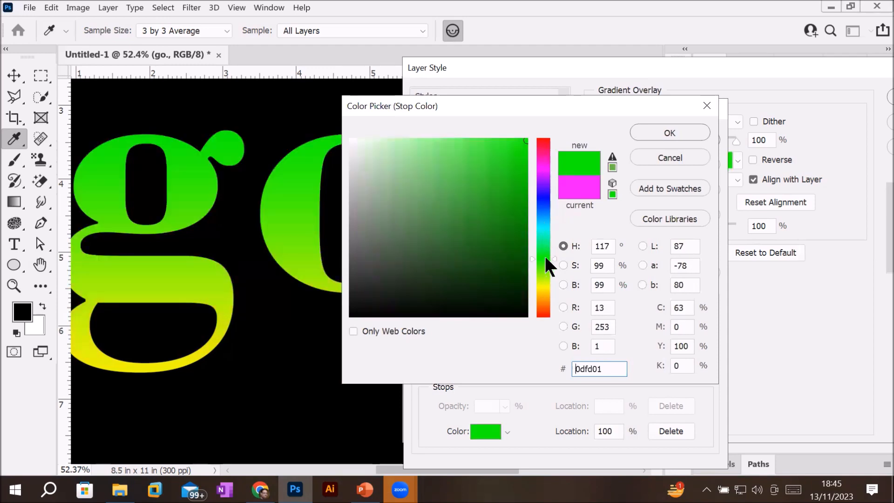
pyautogui.click(544, 287)
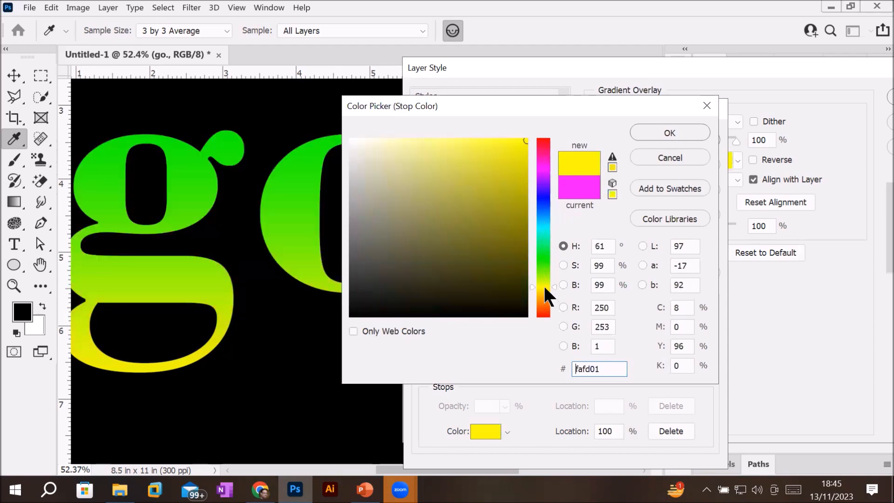
pyautogui.click(544, 308)
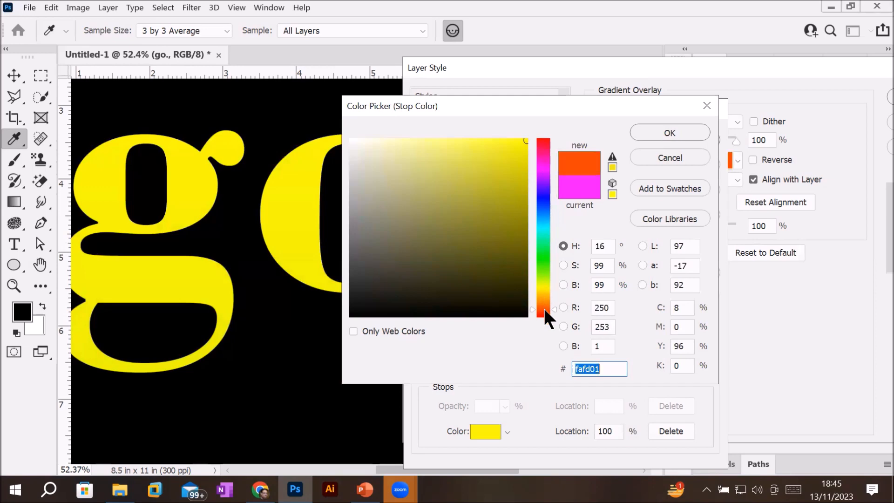
pyautogui.click(658, 131)
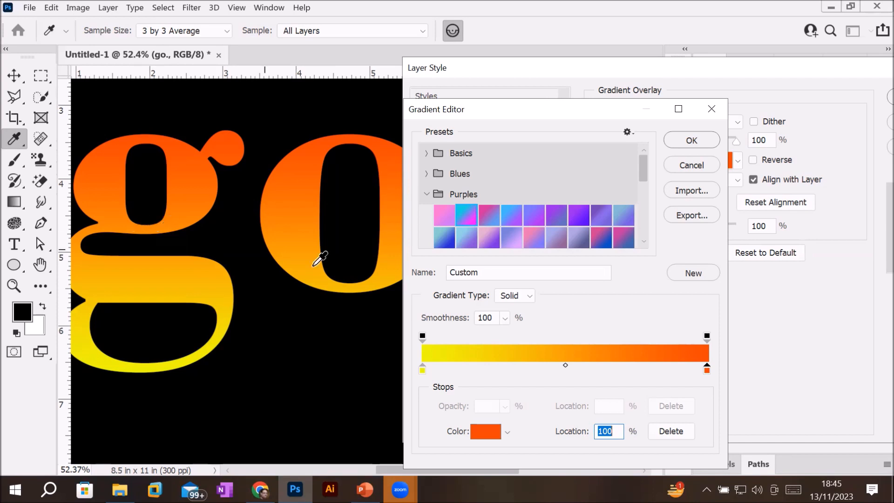
# Step: Add three orange-red color stops to the gradient at the 50%, 22% and 78% locations
pyautogui.click(565, 370)
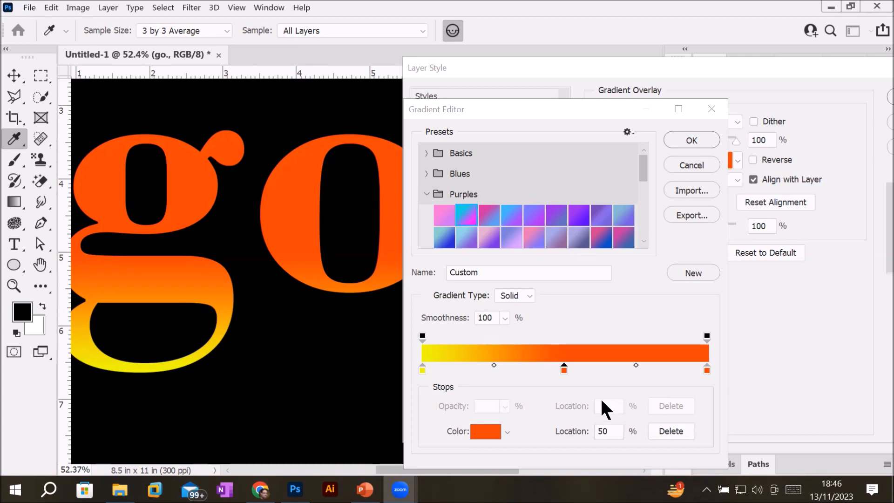
pyautogui.click(484, 367)
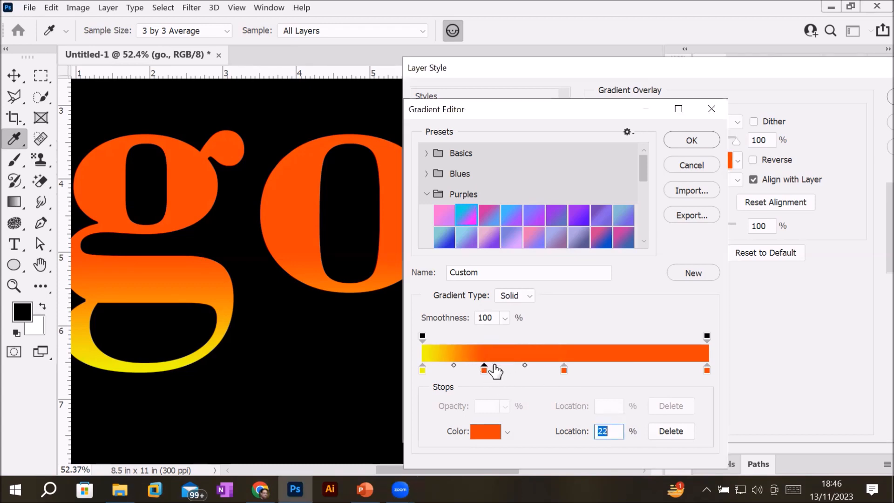
pyautogui.click(644, 368)
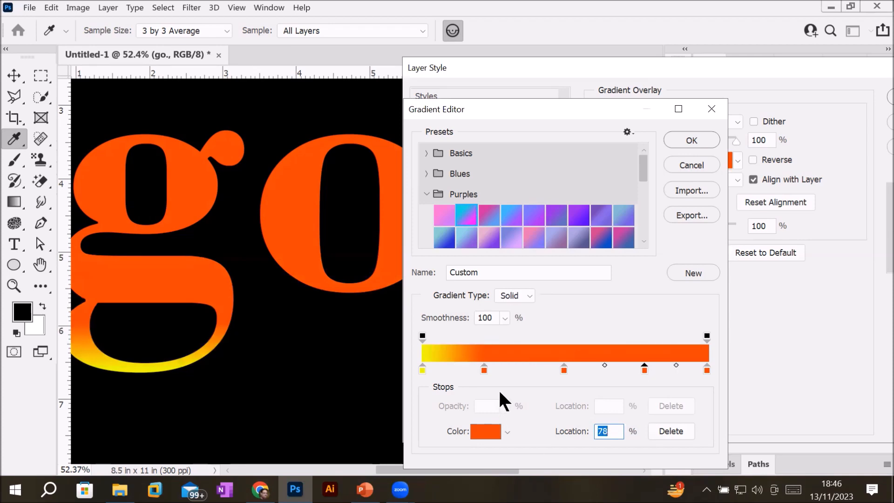
# Step: Recolor the gradient stop at 22% to blue, 2d08e9
pyautogui.doubleClick(482, 367)
pyautogui.click(543, 193)
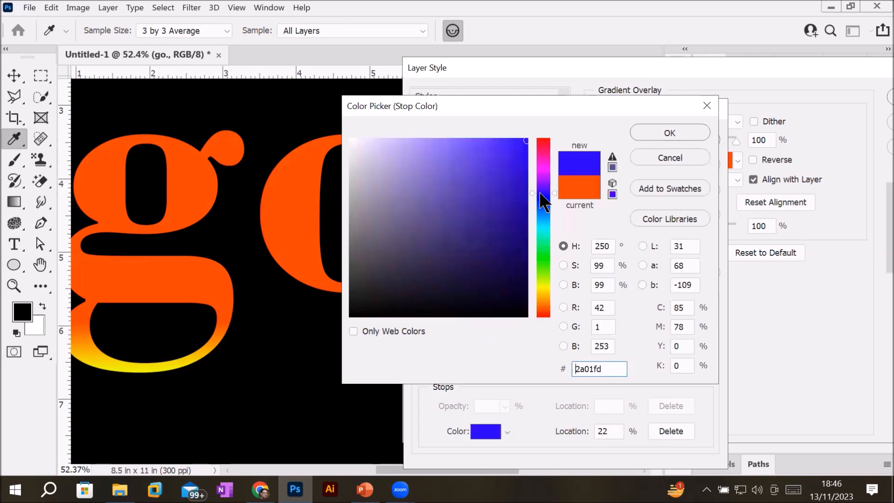
pyautogui.click(520, 154)
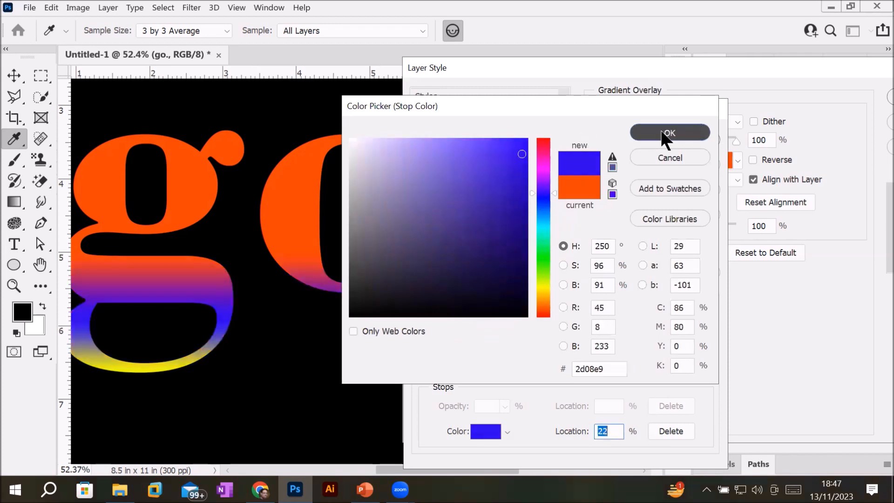
pyautogui.click(661, 130)
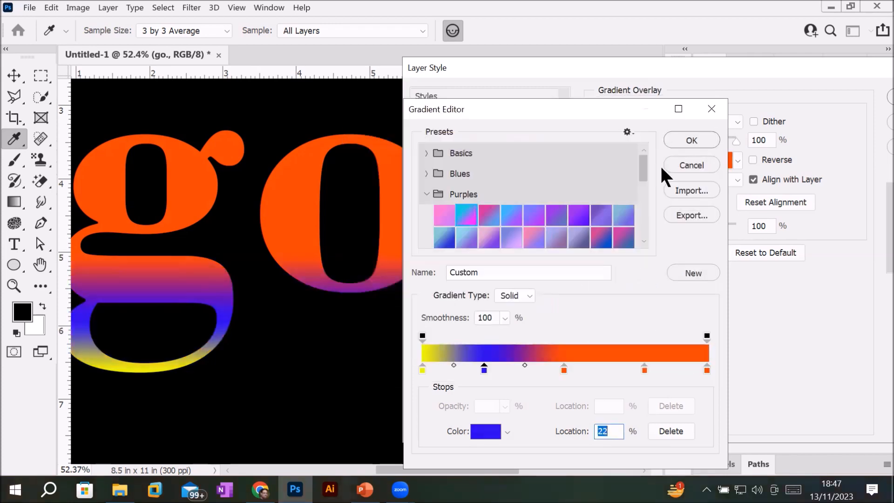
# Step: Recolor the middle gradient stop to bright cyan, 0debf9
pyautogui.click(564, 370)
pyautogui.doubleClick(563, 370)
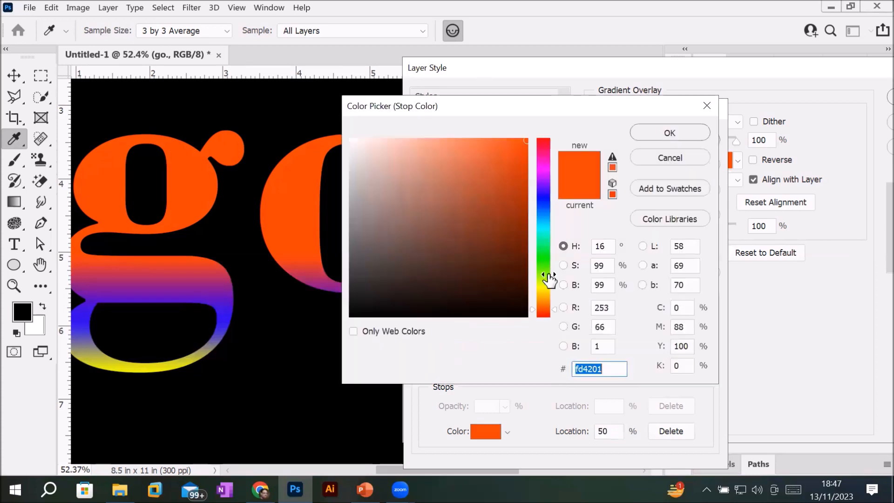
pyautogui.click(541, 225)
pyautogui.moveTo(519, 143); pyautogui.dragTo(517, 144)
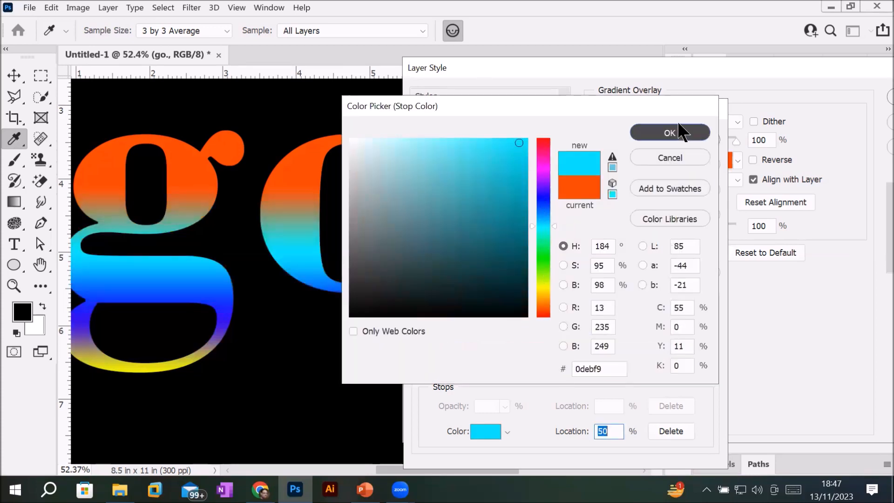
pyautogui.click(676, 133)
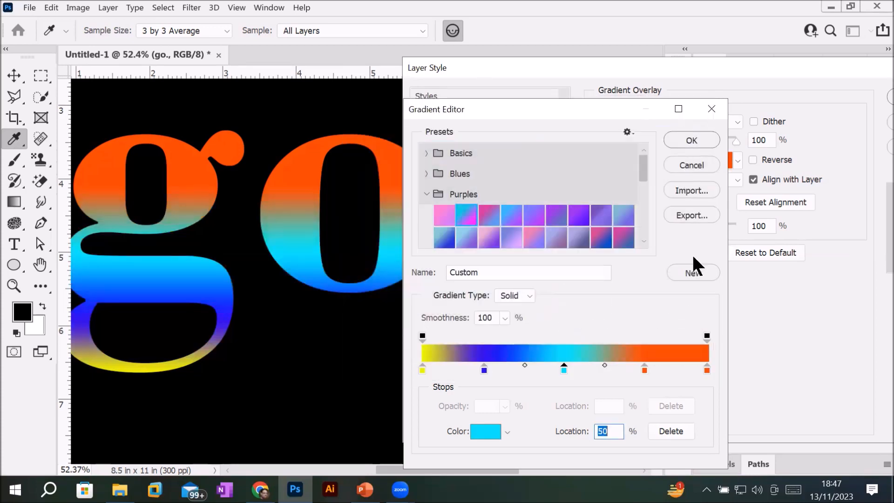
# Step: Set the gradient stop at 78% to use the Background color
pyautogui.click(645, 367)
pyautogui.click(506, 430)
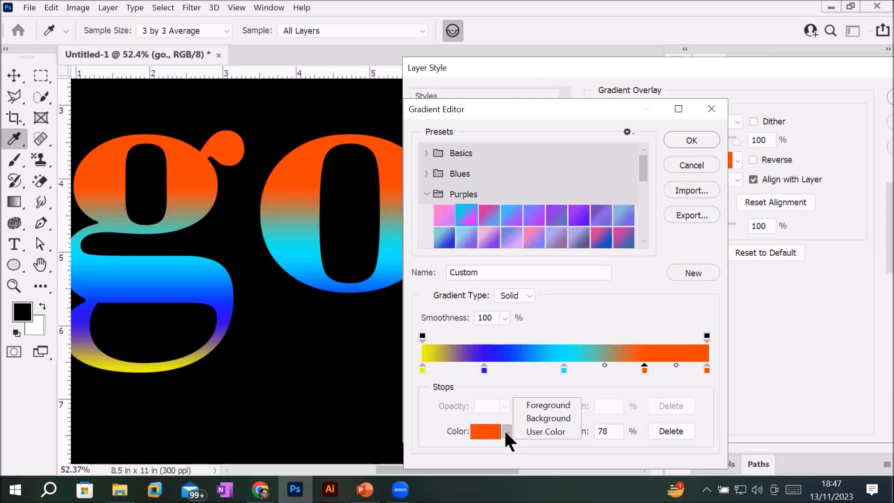
pyautogui.click(557, 420)
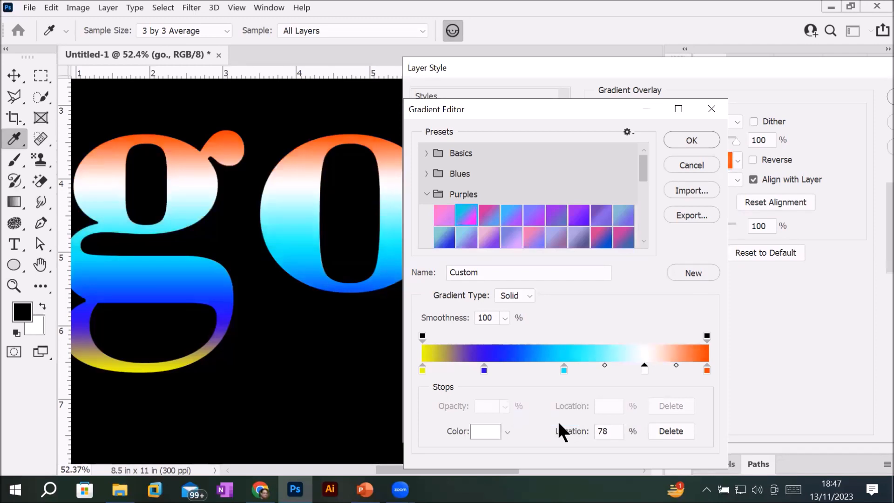
# Step: Assign the Foreground color to the middle gradient stop, shift it to 49%, and switch its color source to User Color
pyautogui.click(562, 369)
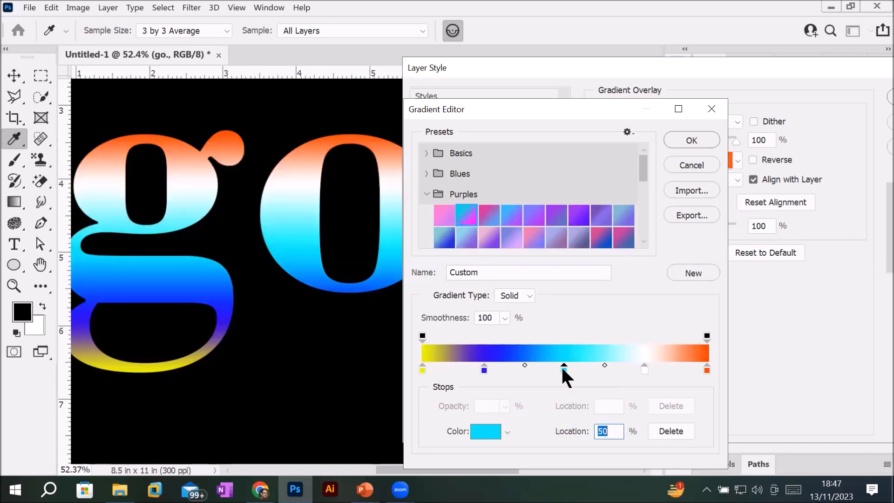
pyautogui.click(506, 430)
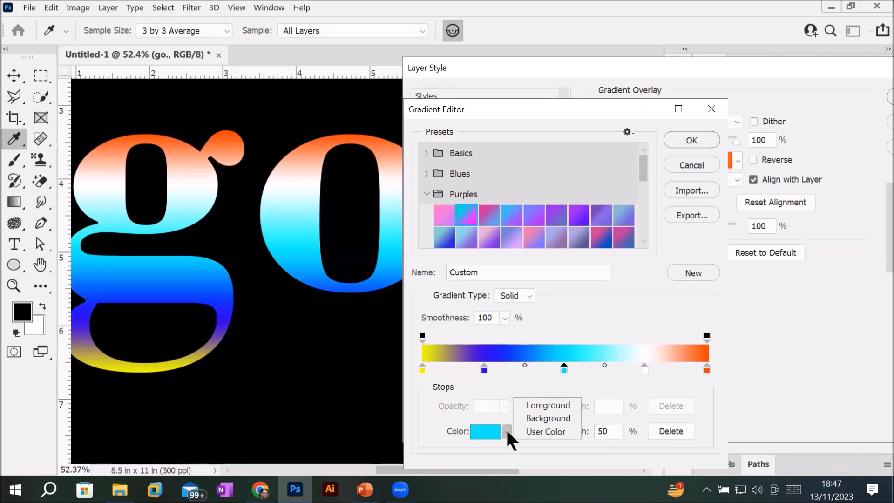
pyautogui.click(549, 408)
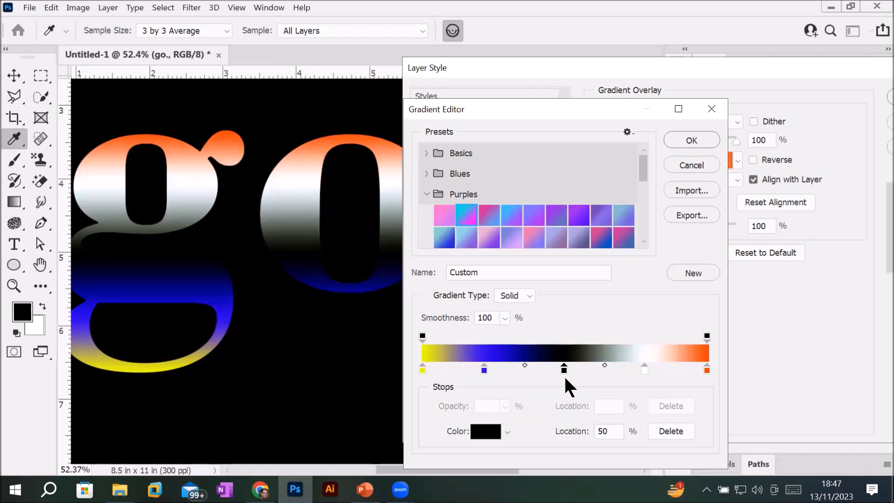
pyautogui.moveTo(562, 369); pyautogui.dragTo(562, 367)
pyautogui.click(507, 429)
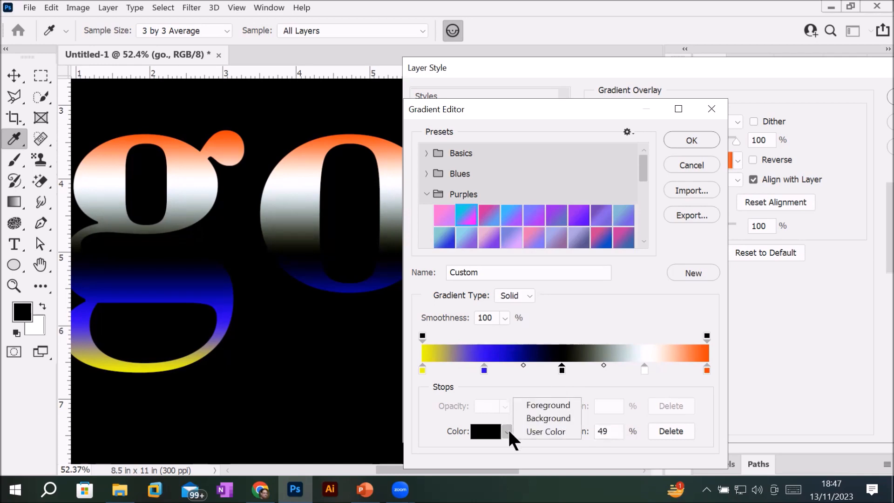
pyautogui.click(553, 429)
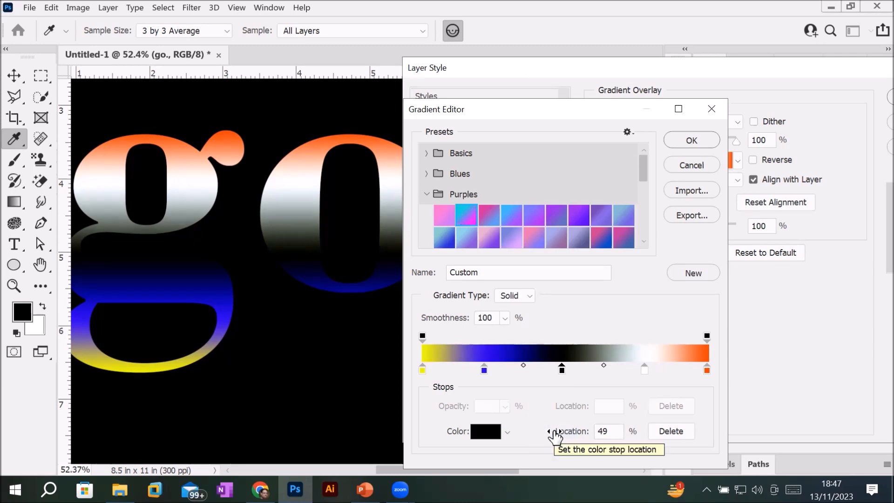
# Step: Recolor the black gradient stop at 49% to light green, b7f9ba
pyautogui.doubleClick(562, 369)
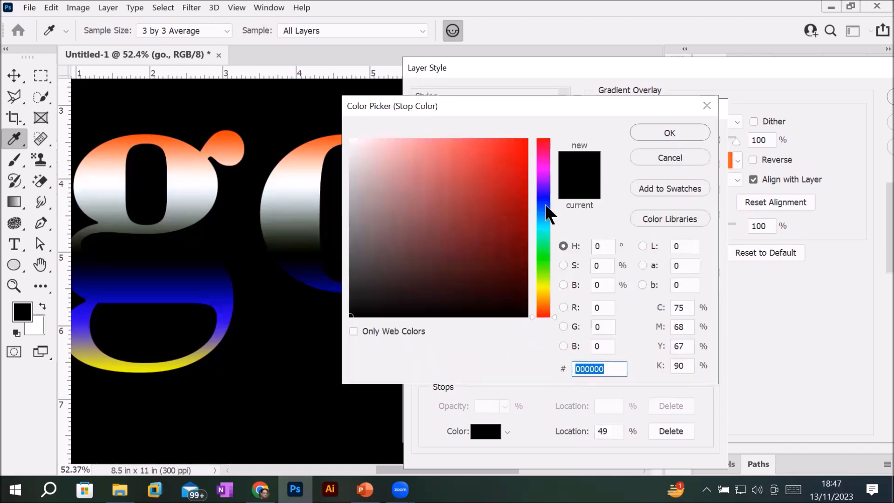
pyautogui.click(543, 256)
pyautogui.moveTo(526, 161); pyautogui.dragTo(528, 141)
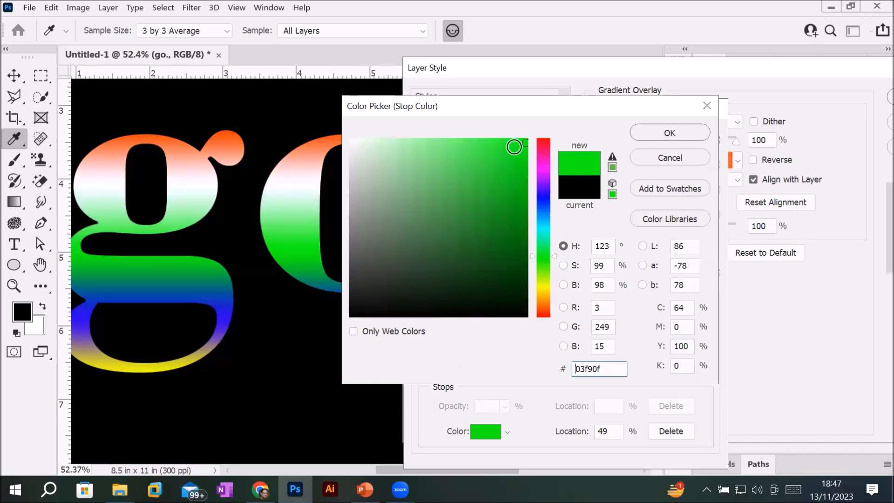
pyautogui.click(515, 144)
pyautogui.click(397, 142)
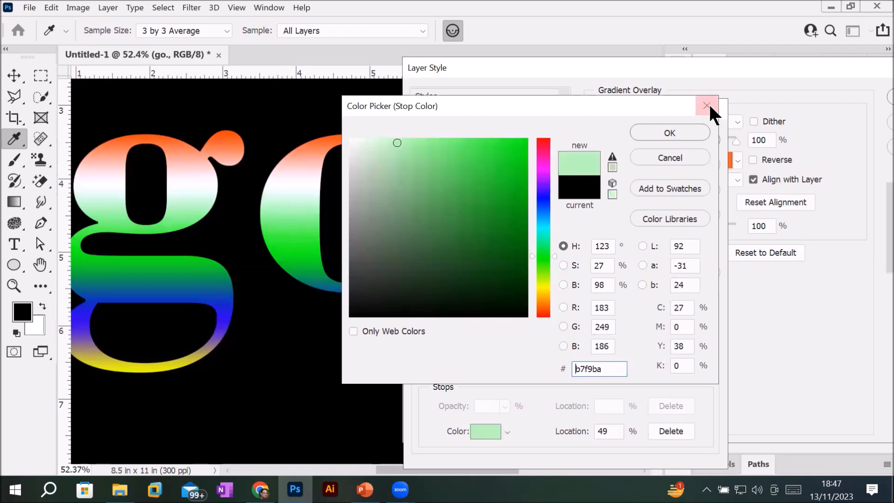
pyautogui.click(674, 130)
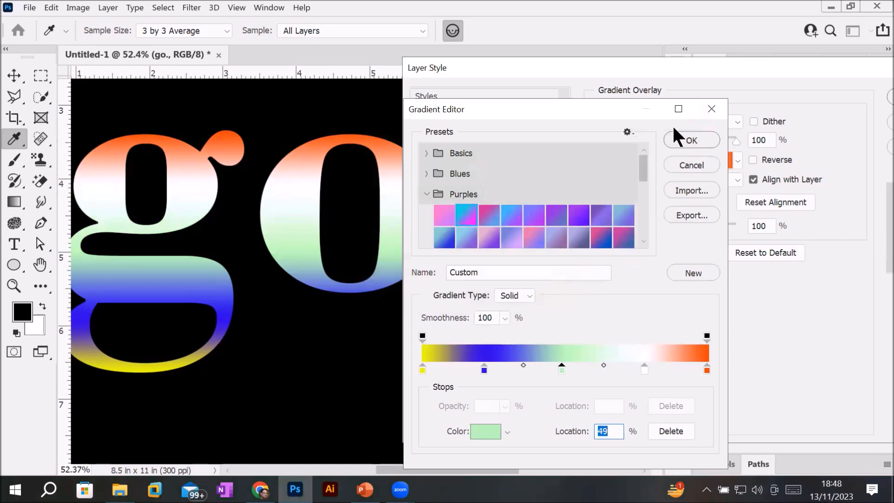
# Step: Change the gradient type to Noise
pyautogui.moveTo(640, 171)
pyautogui.mouseDown()
pyautogui.moveTo(640, 232)
pyautogui.moveTo(650, 160)
pyautogui.moveTo(628, 193)
pyautogui.moveTo(629, 184)
pyautogui.mouseUp()
pyautogui.click(526, 292)
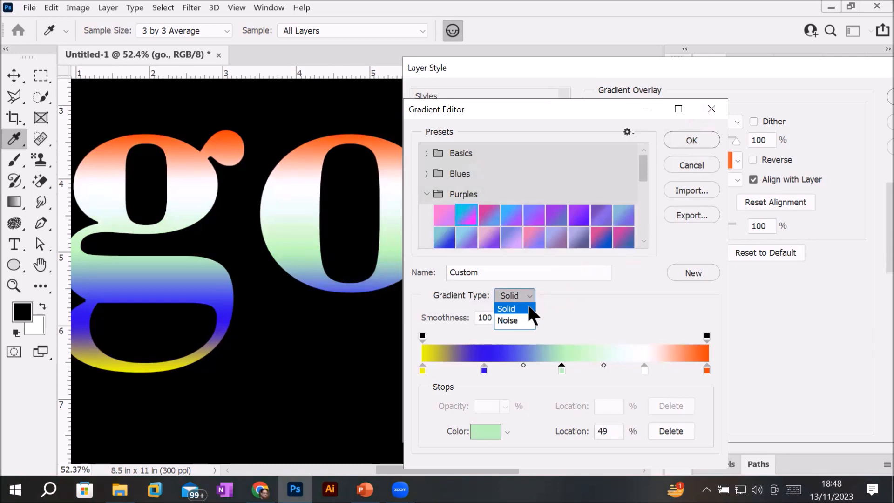
pyautogui.click(523, 320)
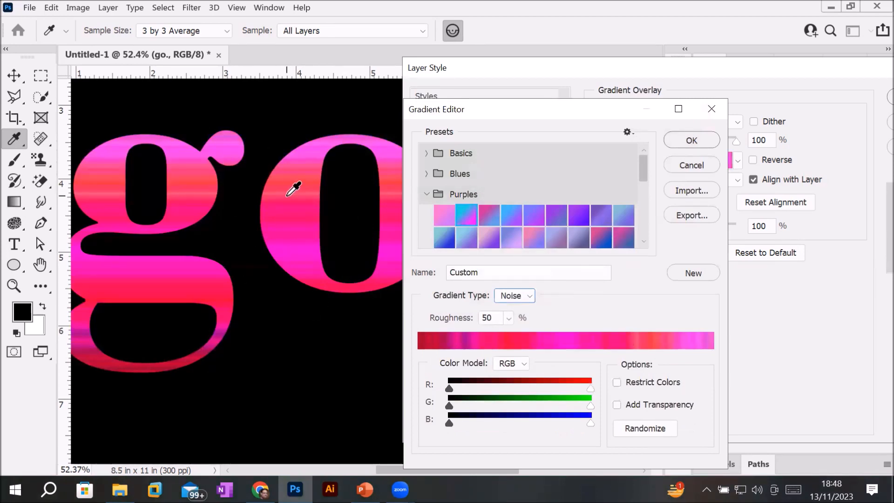
# Step: Randomize the noise gradient repeatedly until it runs from white into cyan with light green bands
pyautogui.click(657, 427)
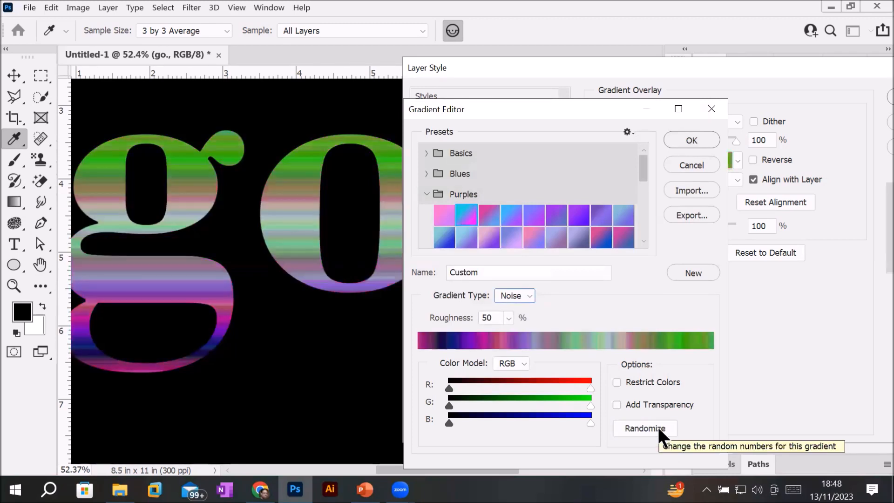
pyautogui.click(658, 426)
pyautogui.click(657, 426)
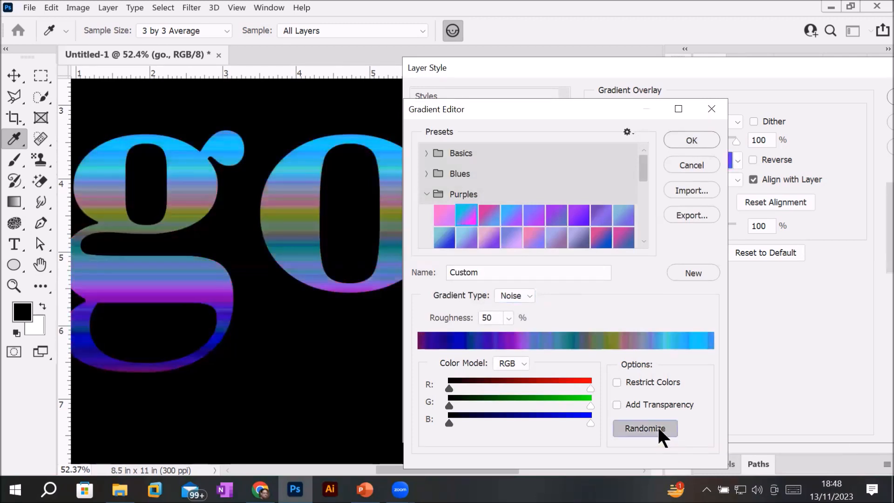
pyautogui.click(657, 426)
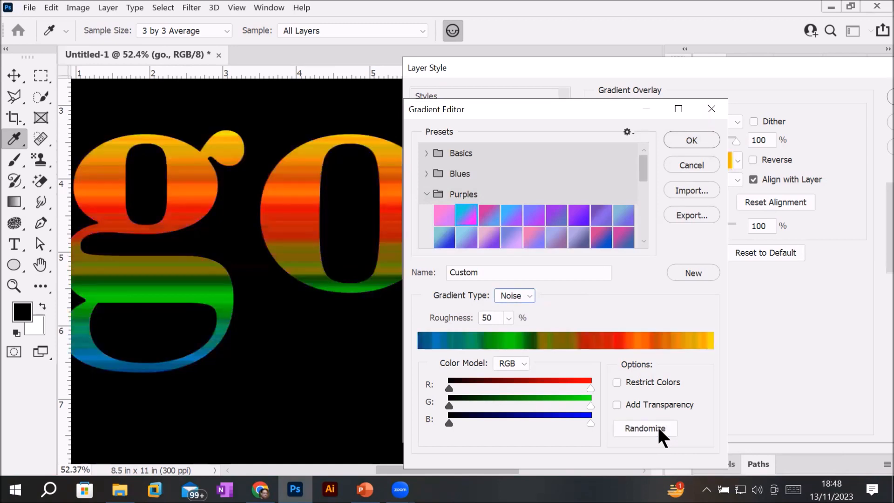
pyautogui.click(658, 427)
pyautogui.click(658, 426)
pyautogui.click(658, 426)
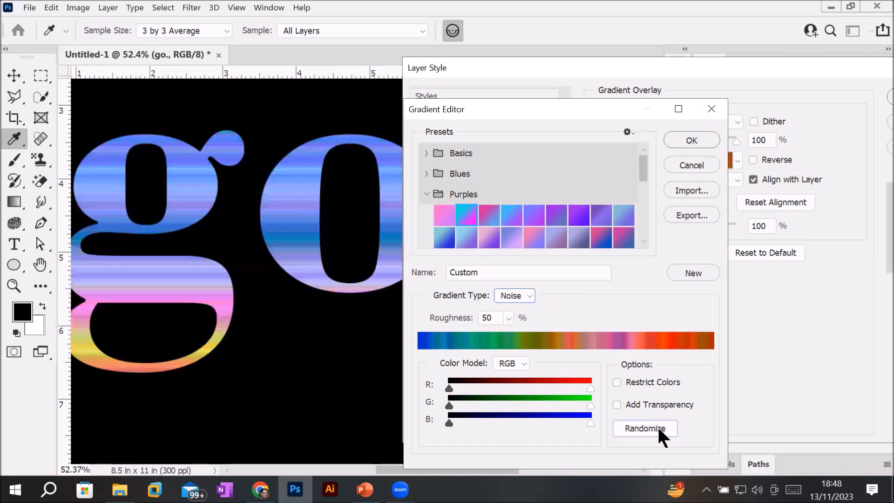
pyautogui.click(657, 427)
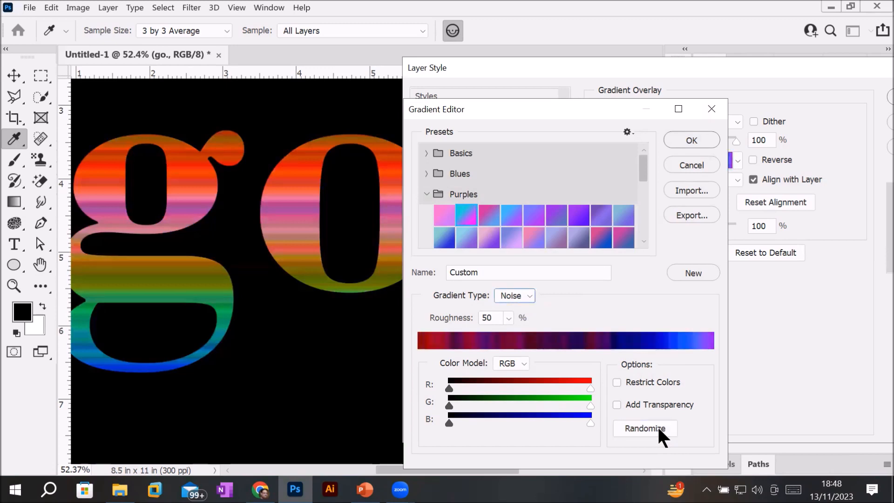
pyautogui.click(657, 426)
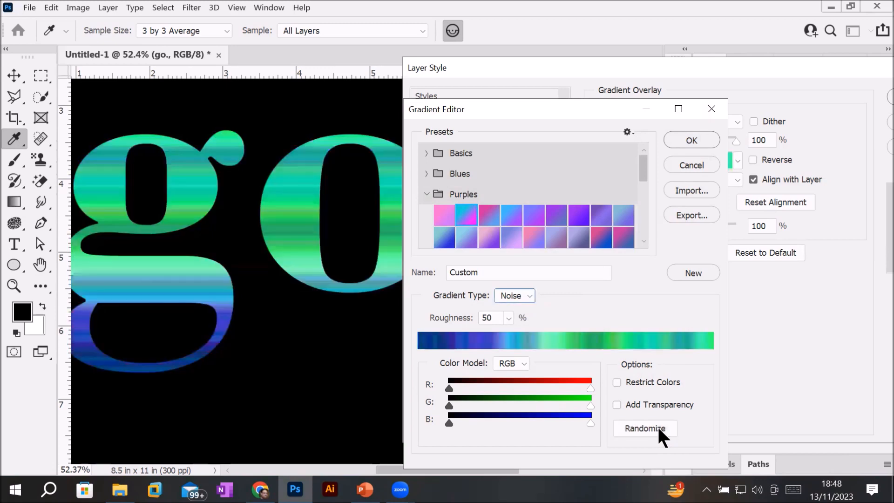
pyautogui.click(657, 426)
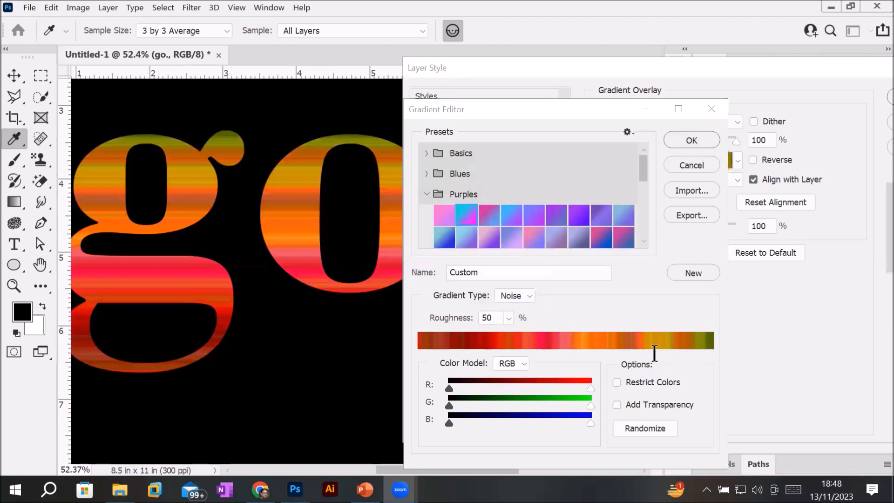
pyautogui.click(645, 420)
pyautogui.click(644, 423)
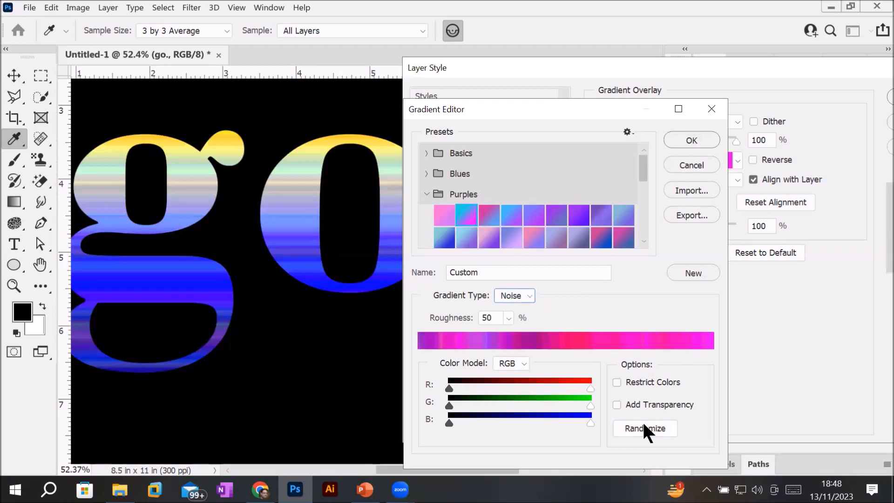
pyautogui.click(644, 424)
pyautogui.click(644, 424)
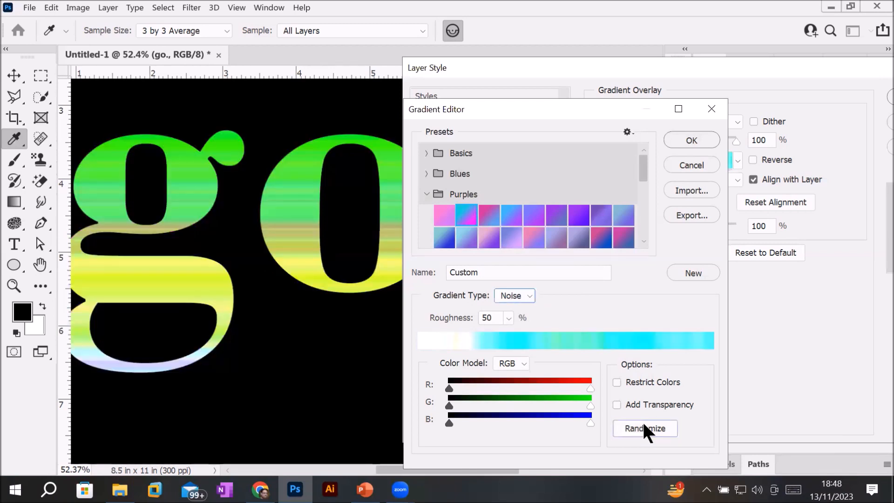
# Step: Switch the gradient type back to Solid for comparison and return it to Noise
pyautogui.click(531, 295)
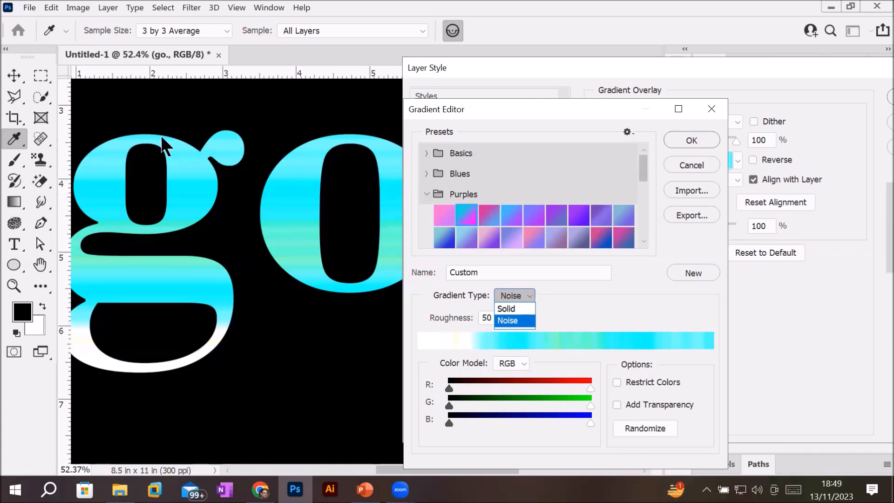
pyautogui.click(511, 306)
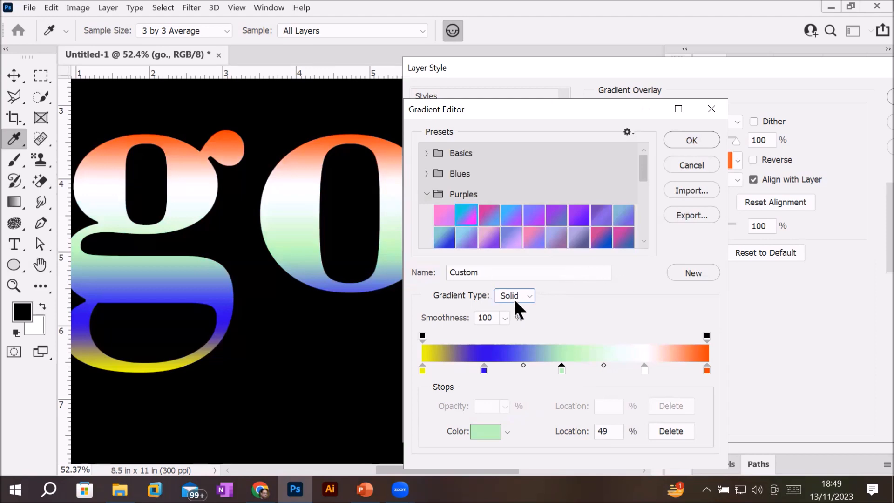
pyautogui.click(528, 295)
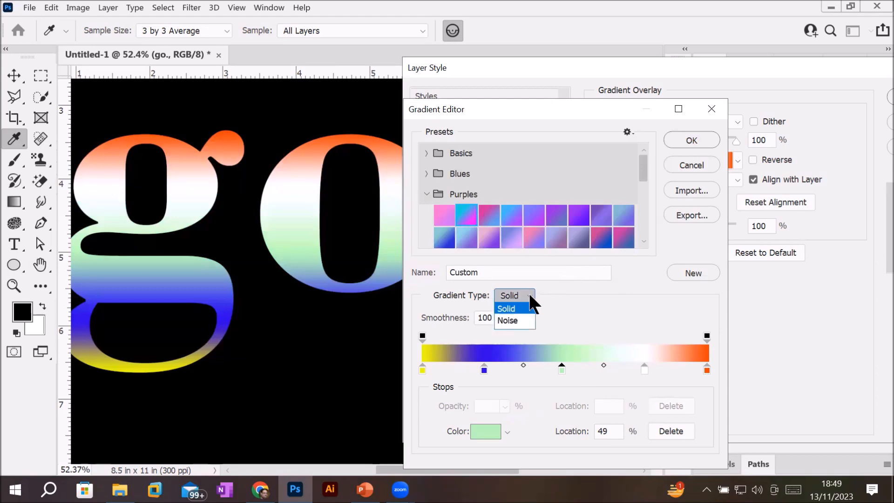
pyautogui.click(515, 319)
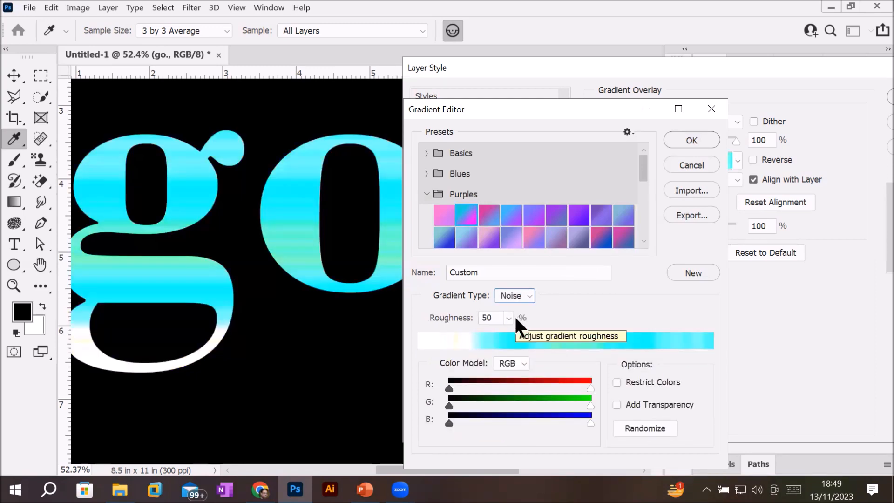
# Step: Accept the noise gradient and apply the Gradient Overlay style to the "go." text layer
pyautogui.click(680, 133)
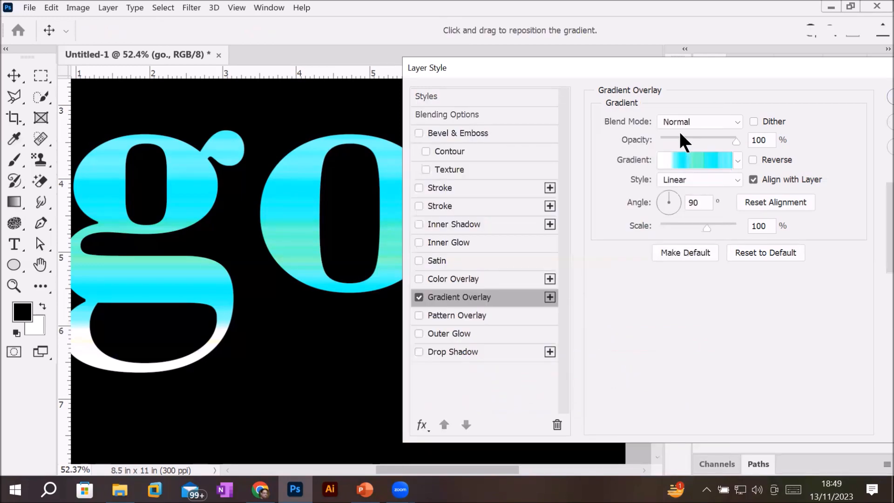
pyautogui.moveTo(810, 60); pyautogui.dragTo(495, 56)
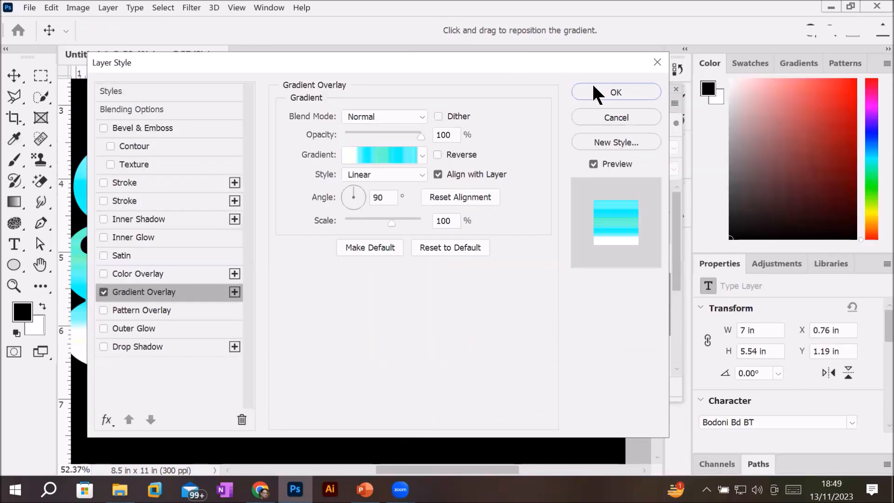
pyautogui.press('Return')
pyautogui.scroll(-4, 399, 213)
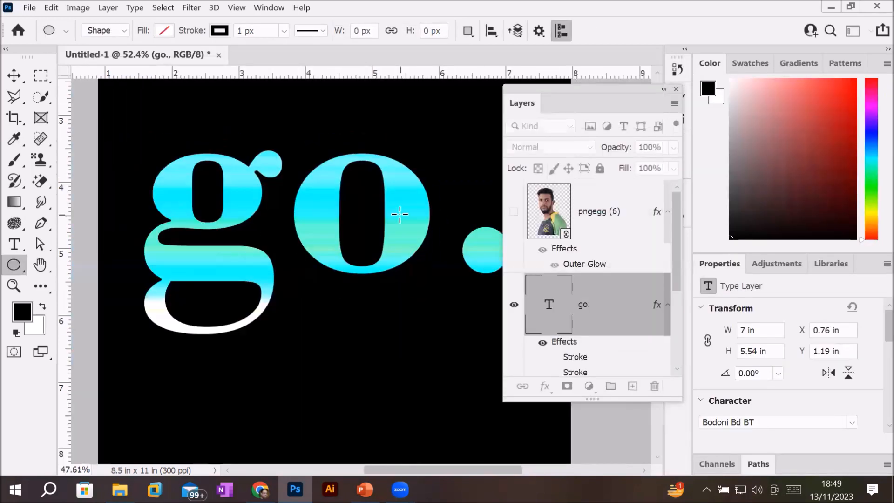
# Step: Select the Background layer and activate the Gradient tool
pyautogui.scroll(-1, 399, 214)
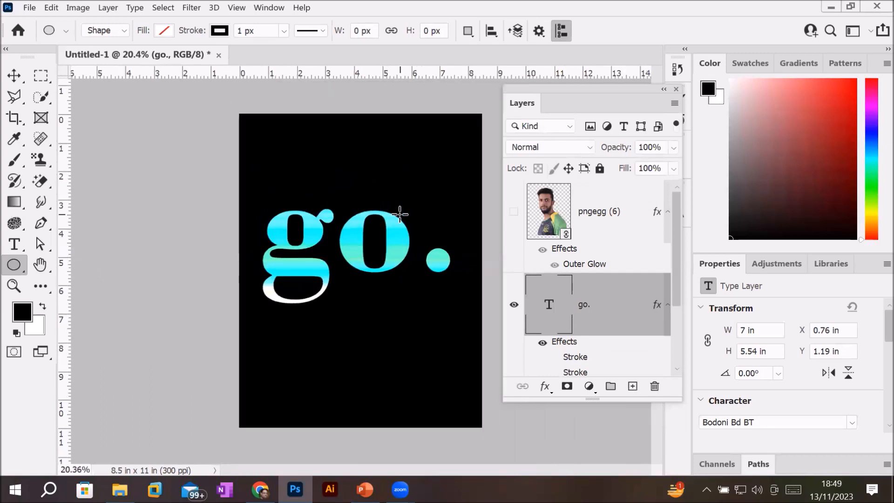
pyautogui.moveTo(673, 246); pyautogui.dragTo(674, 355)
pyautogui.moveTo(547, 336); pyautogui.dragTo(555, 381)
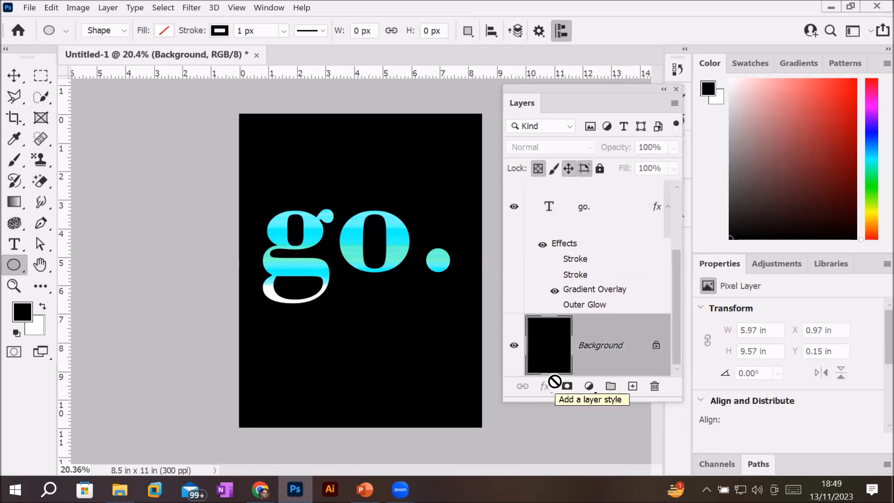
pyautogui.click(13, 203)
pyautogui.rightClick(14, 204)
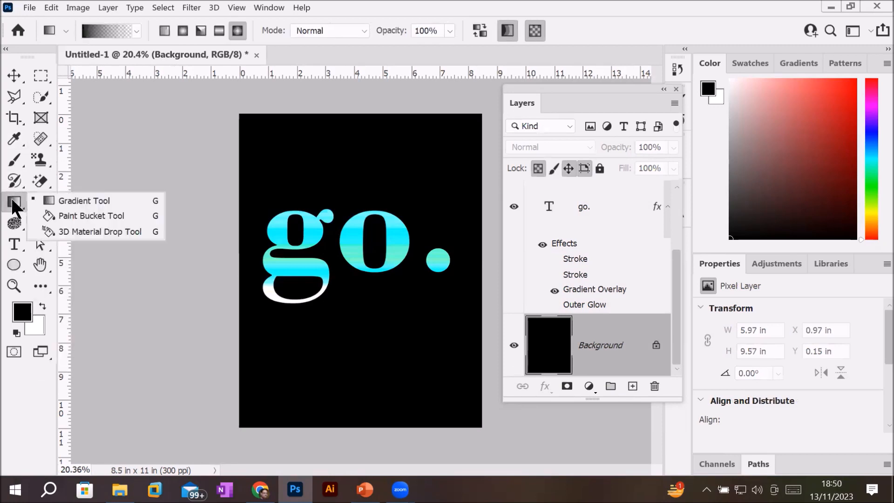
pyautogui.click(89, 202)
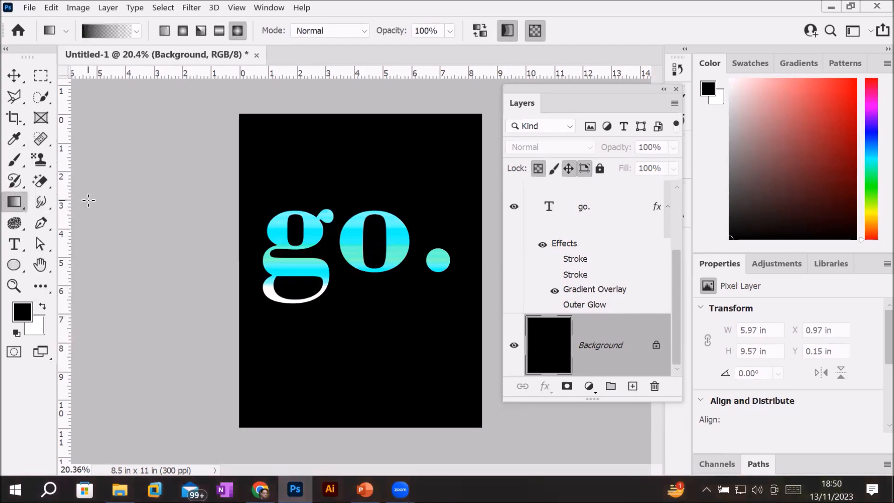
# Step: Fill the Background layer with the cyan-to-magenta Purple_02 preset as a diamond gradient running upward from near the page's lower edge
pyautogui.click(135, 30)
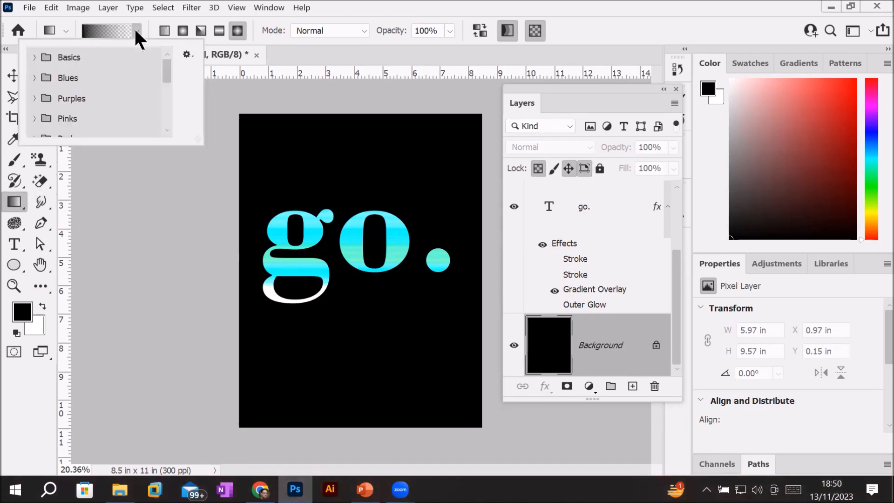
pyautogui.click(34, 79)
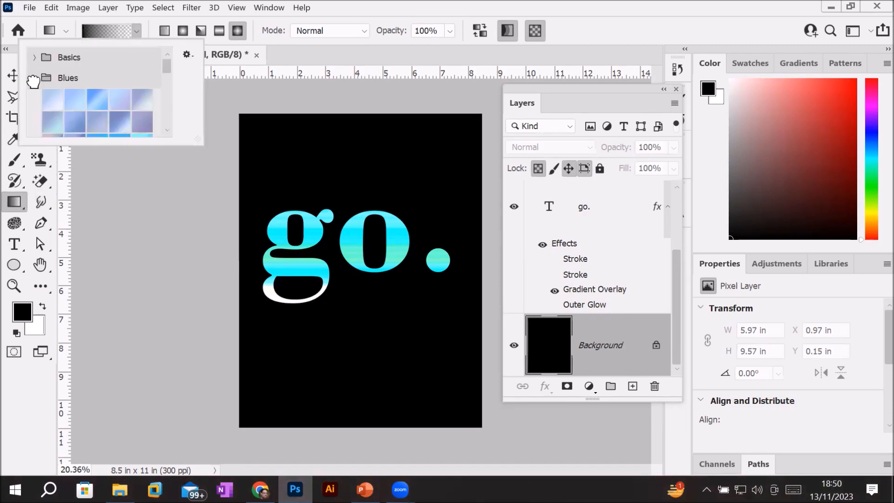
pyautogui.click(34, 78)
pyautogui.click(45, 99)
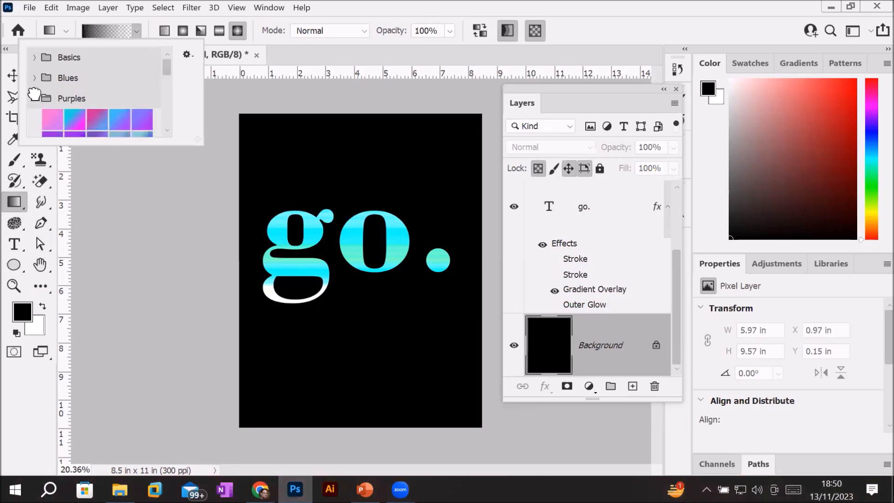
pyautogui.click(77, 124)
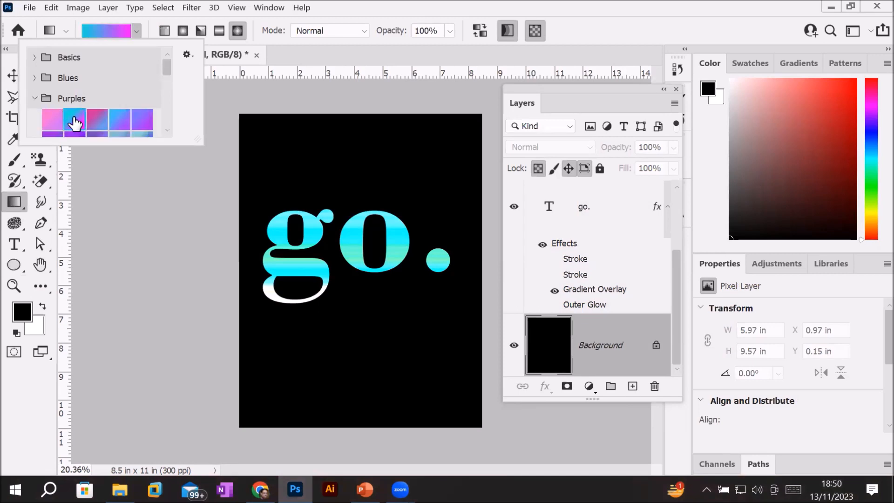
pyautogui.click(370, 417)
pyautogui.moveTo(373, 397); pyautogui.dragTo(371, 123)
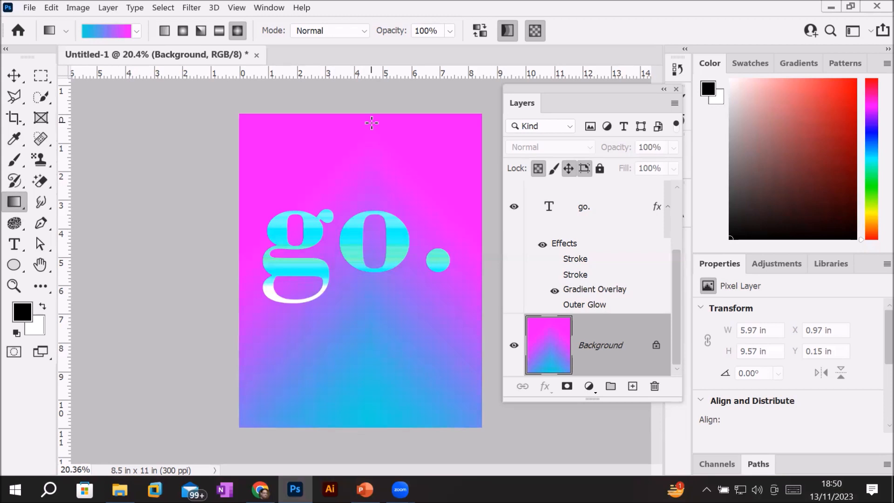
# Step: Change the gradient type to Noise and fill the Background diagonally from the page's upper-left to lower-right corner in Diamond style
pyautogui.click(101, 31)
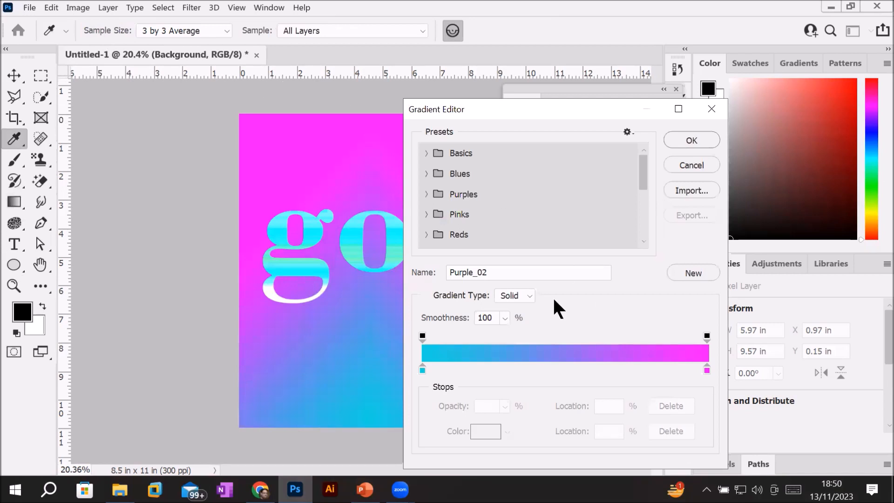
pyautogui.click(530, 295)
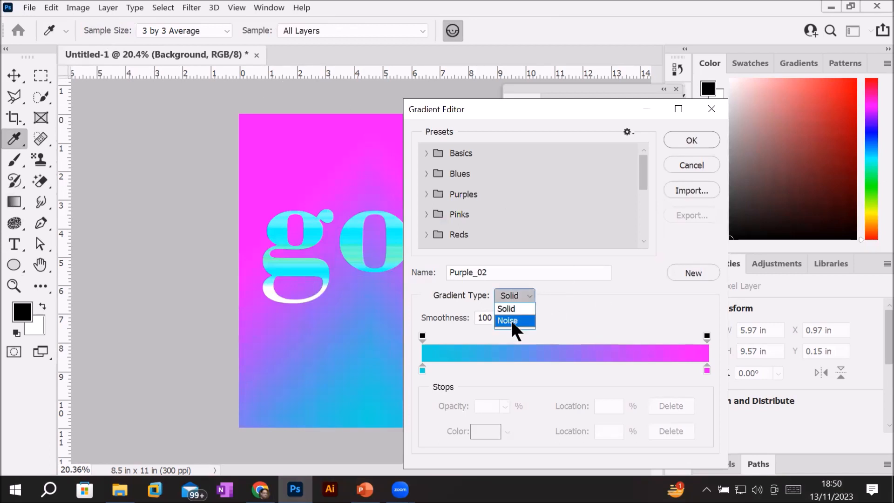
pyautogui.click(508, 321)
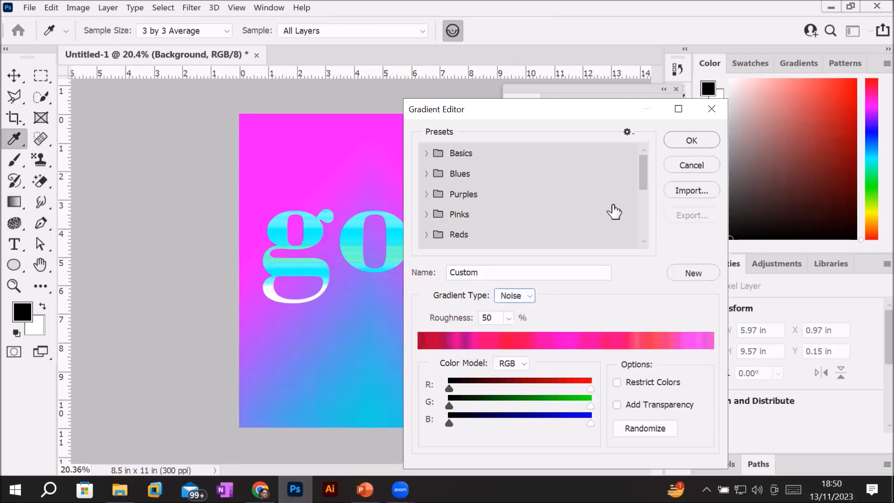
pyautogui.click(691, 140)
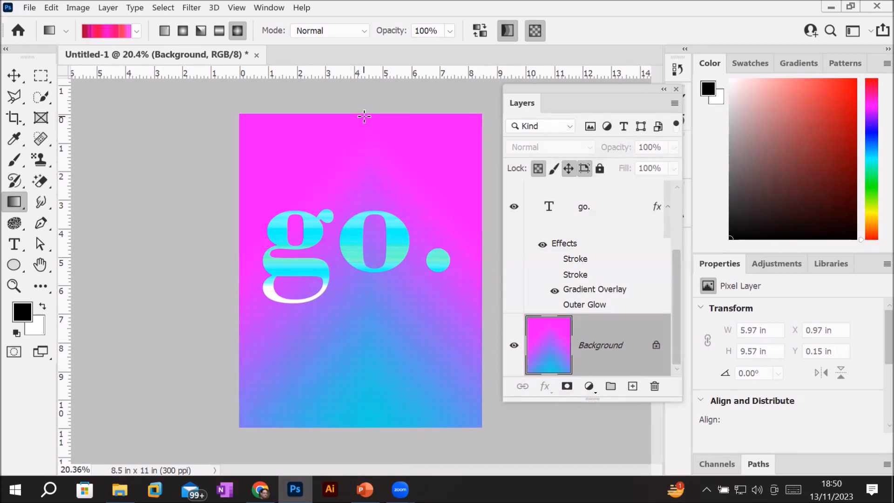
pyautogui.moveTo(240, 115); pyautogui.dragTo(482, 425)
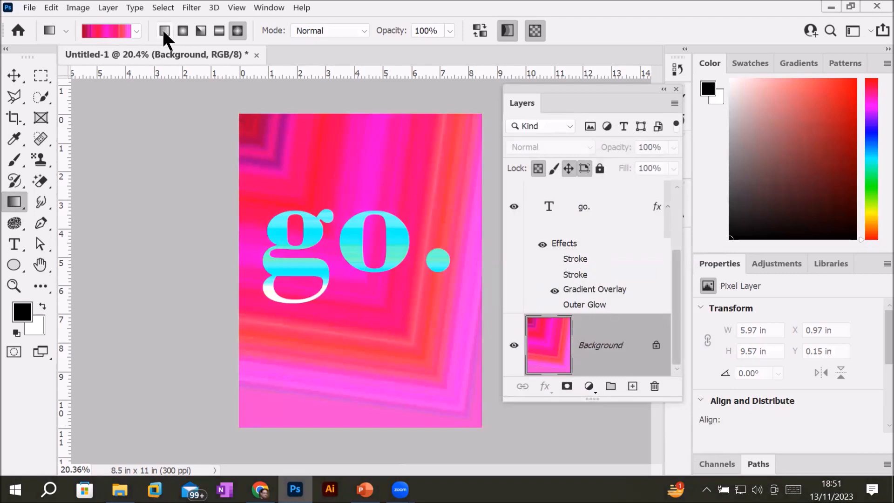
# Step: Refill the Background with the noise gradient in turn as a horizontal Linear, a centred Radial and a centred Angle gradient
pyautogui.click(164, 29)
pyautogui.moveTo(243, 242); pyautogui.dragTo(492, 251)
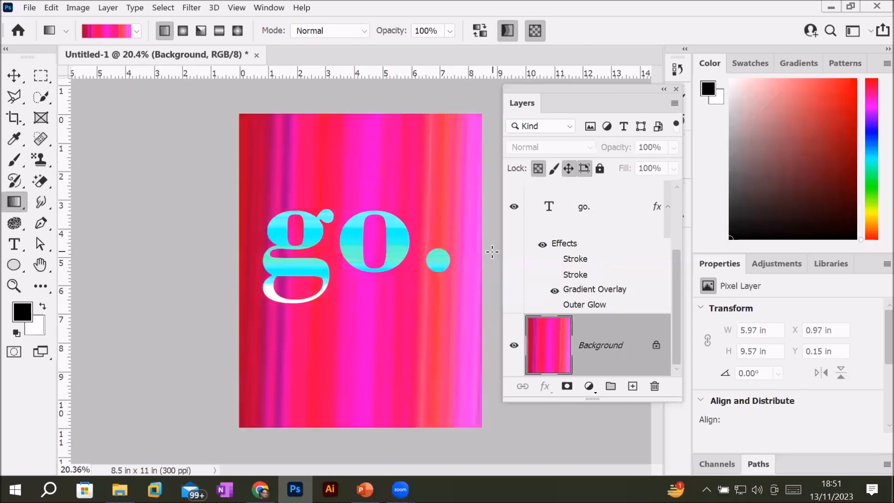
pyautogui.click(182, 31)
pyautogui.moveTo(367, 301); pyautogui.dragTo(519, 307)
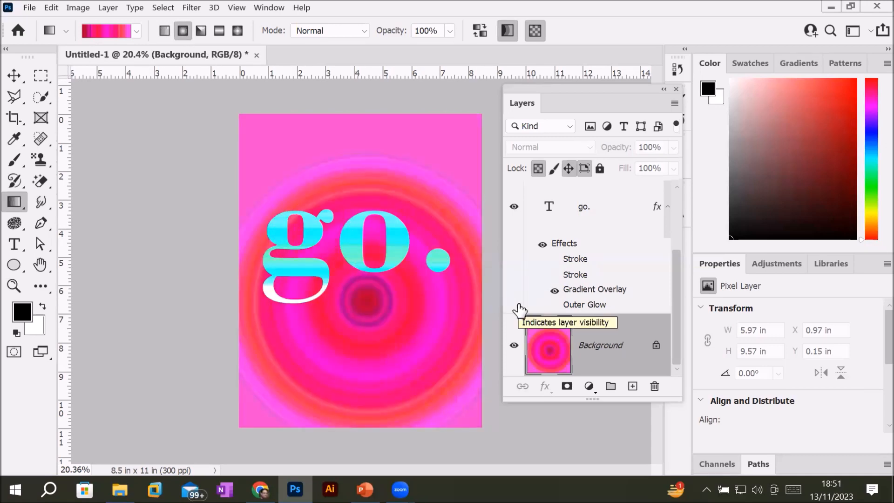
pyautogui.click(200, 30)
pyautogui.moveTo(373, 288)
pyautogui.mouseDown()
pyautogui.moveTo(499, 289)
pyautogui.moveTo(505, 297)
pyautogui.mouseUp()
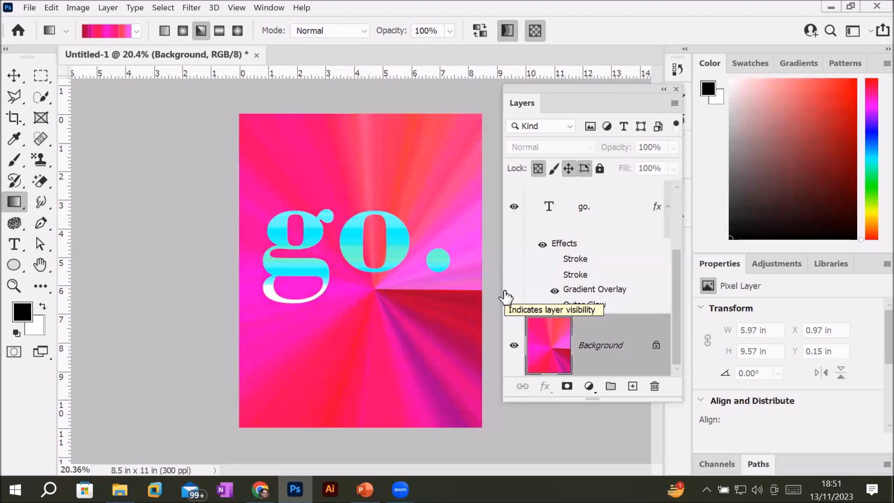
# Step: Raise the minimum red, green and blue levels of the noise gradient and randomize it into a pastel mix of green, cyan and blue
pyautogui.click(95, 33)
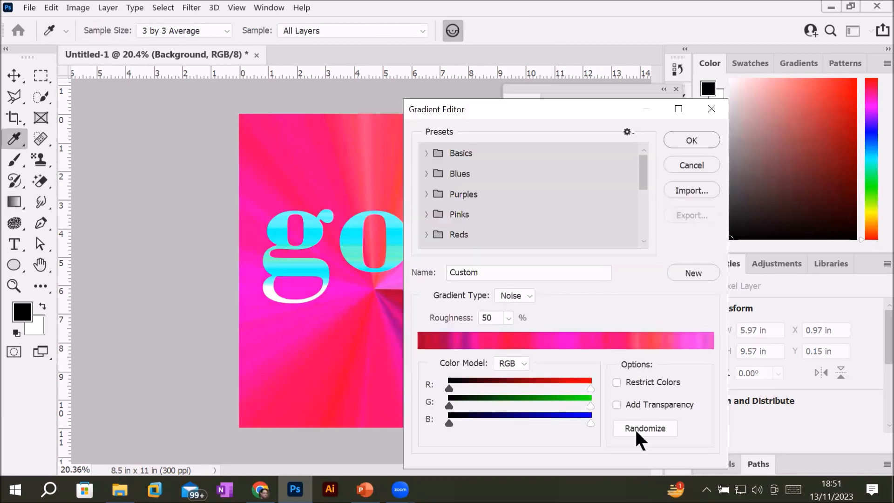
pyautogui.moveTo(451, 391); pyautogui.dragTo(526, 409)
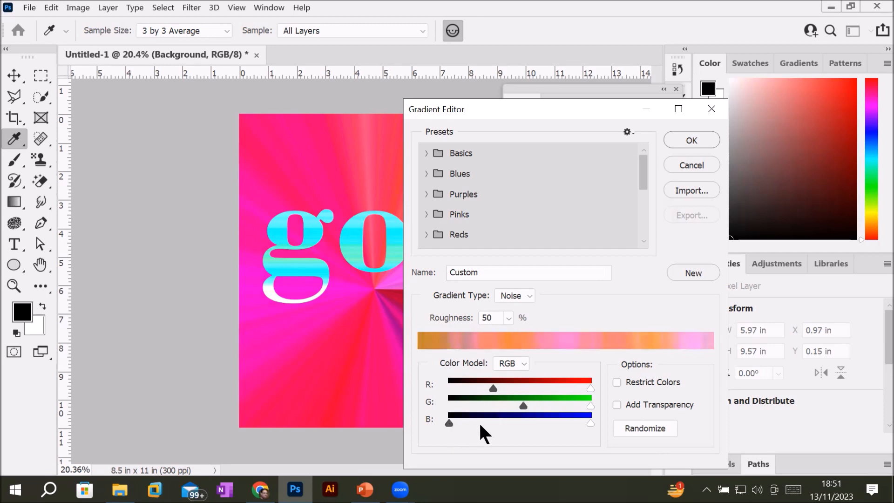
pyautogui.moveTo(449, 423); pyautogui.dragTo(543, 423)
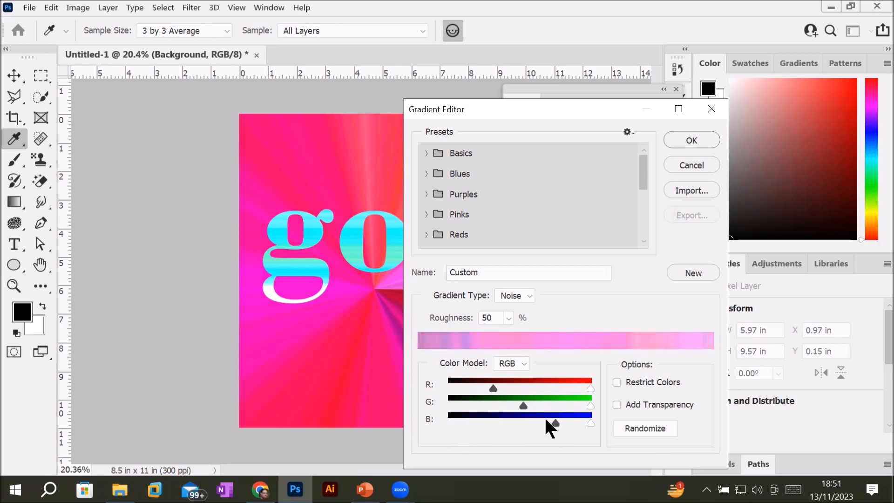
pyautogui.click(642, 427)
pyautogui.click(643, 428)
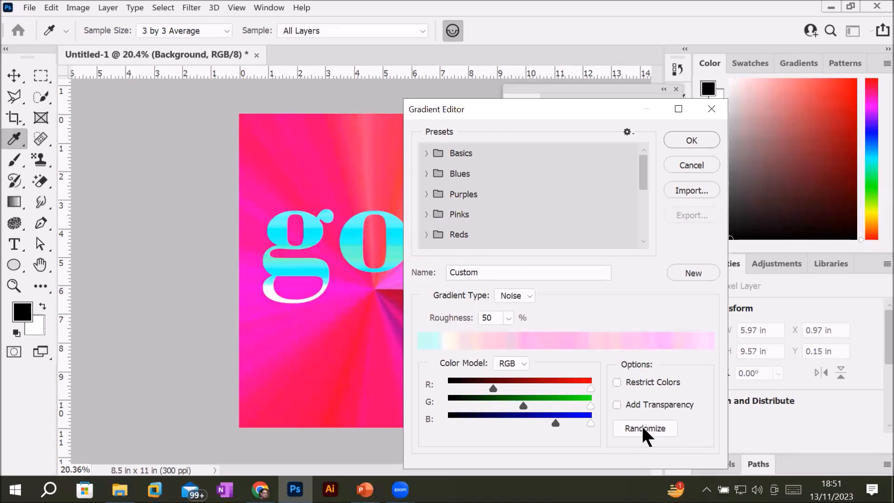
pyautogui.click(642, 428)
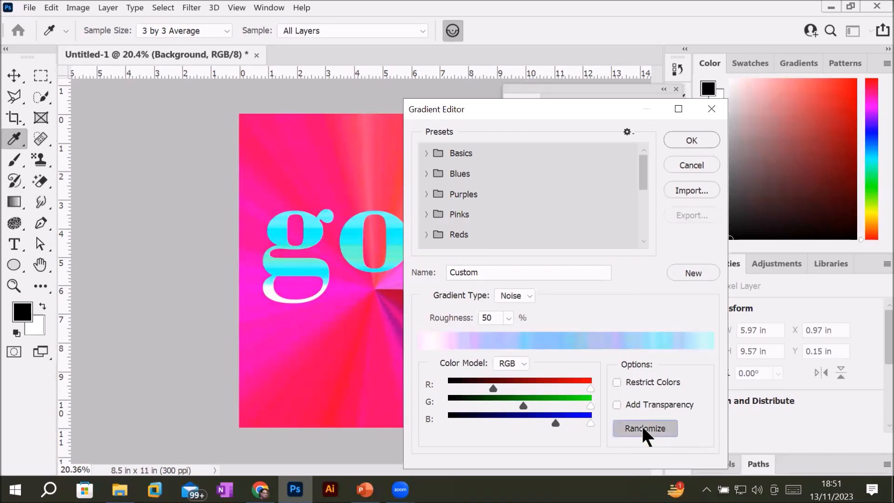
pyautogui.click(643, 427)
pyautogui.click(697, 136)
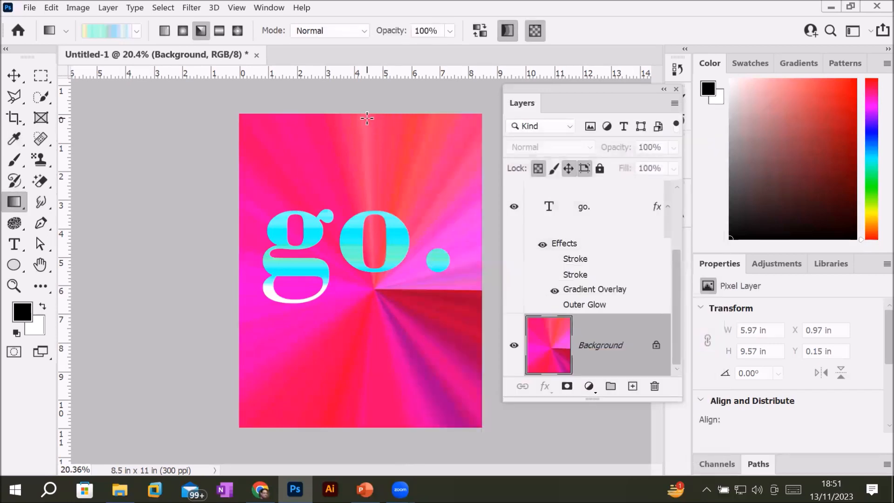
# Step: Fill the Background with the pastel noise gradient in Angle style, horizontally from the page's left edge to its right edge
pyautogui.click(164, 31)
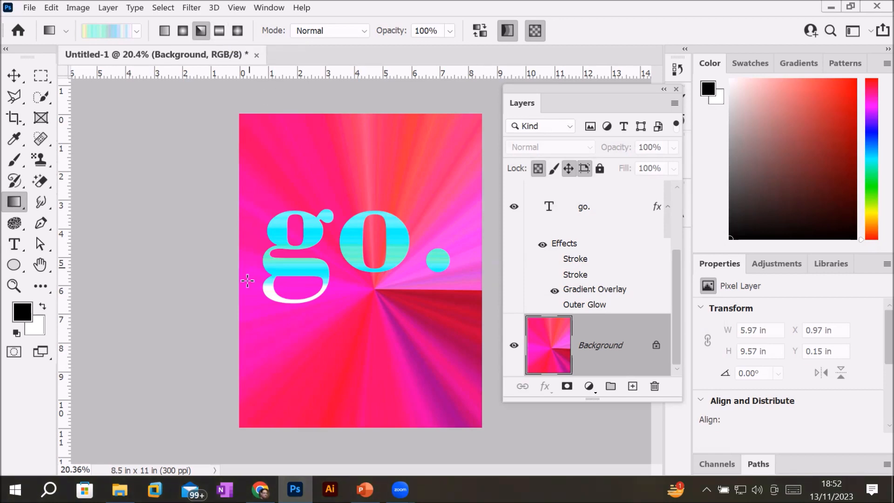
pyautogui.moveTo(240, 259); pyautogui.dragTo(484, 262)
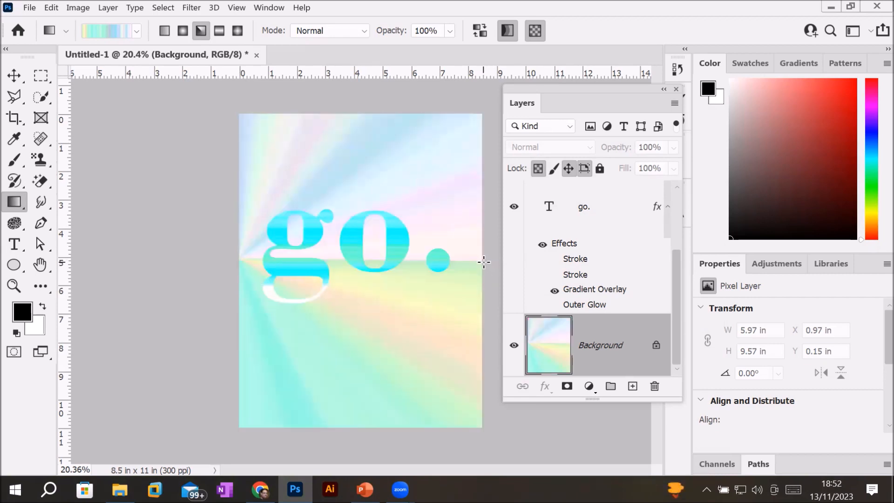
pyautogui.scroll(3, 439, 207)
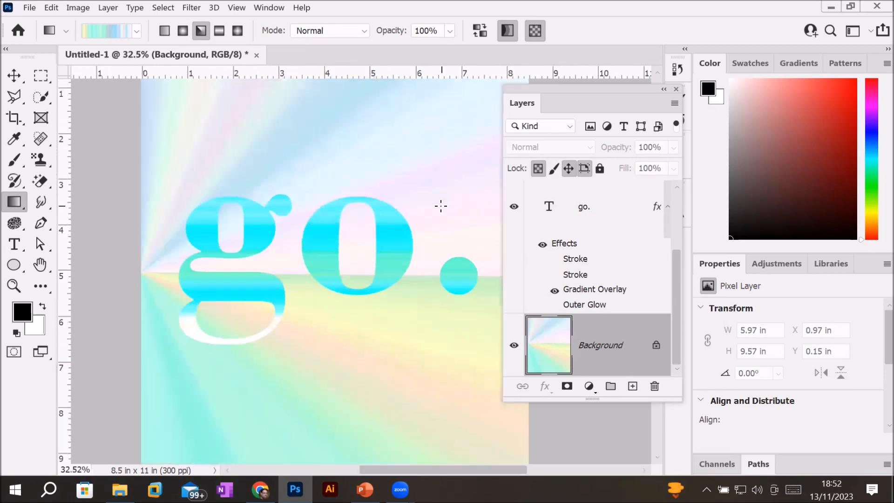
pyautogui.scroll(1, 440, 206)
pyautogui.scroll(-4, 441, 206)
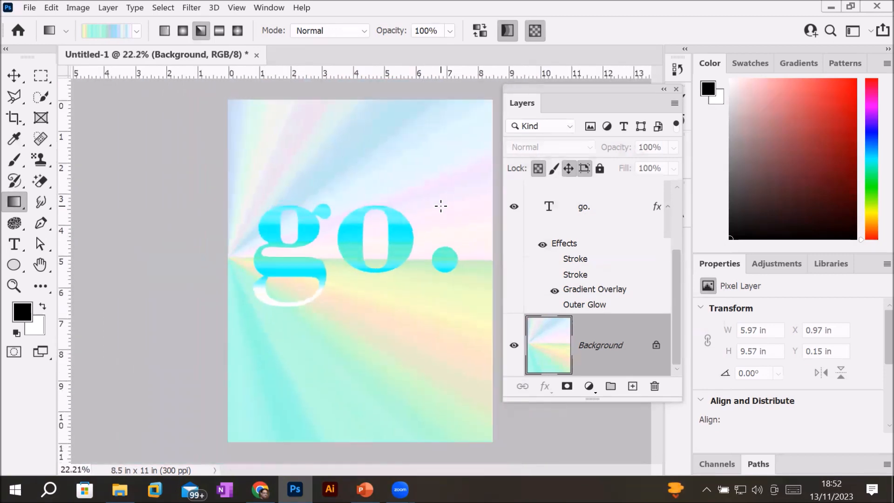
pyautogui.scroll(-1, 440, 205)
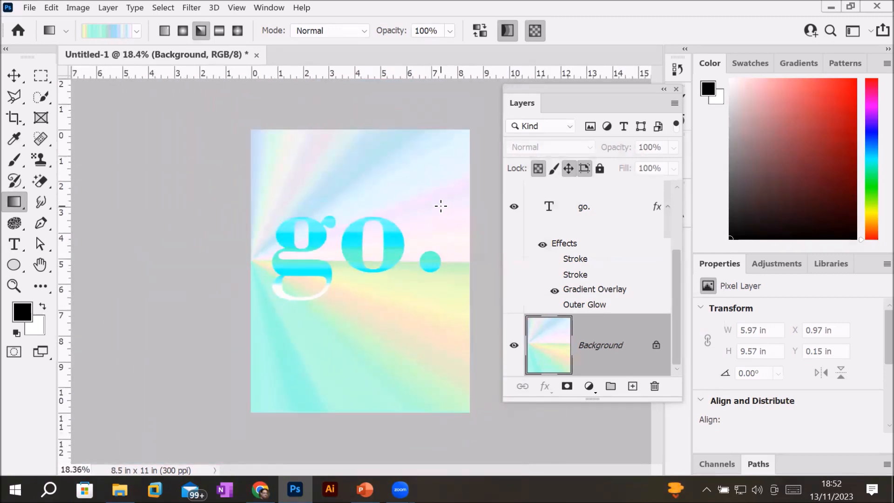
# Step: Make the pngegg (6) portrait layer visible over the text and gradient background
pyautogui.moveTo(676, 262); pyautogui.dragTo(681, 189)
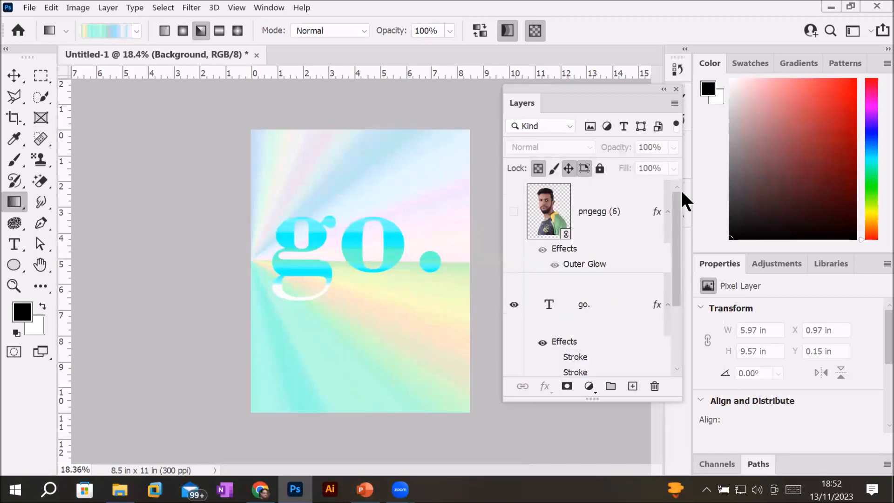
pyautogui.click(513, 212)
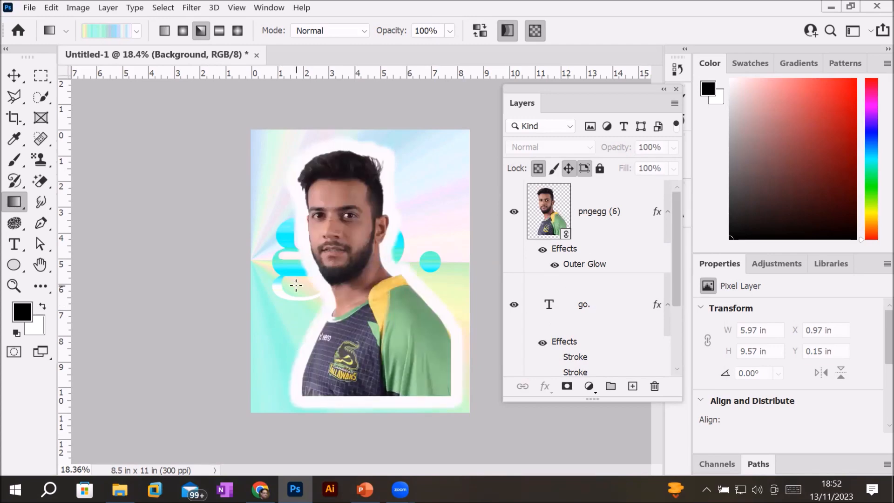
pyautogui.scroll(3, 289, 276)
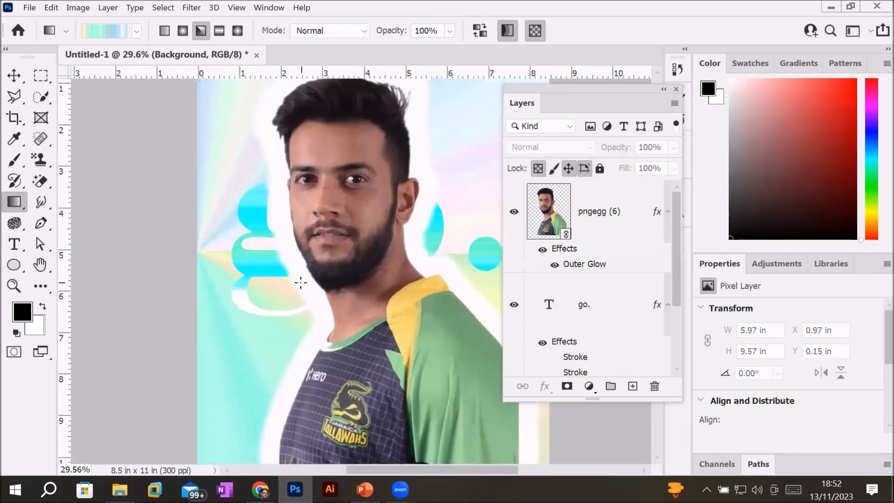
pyautogui.scroll(-2, 301, 282)
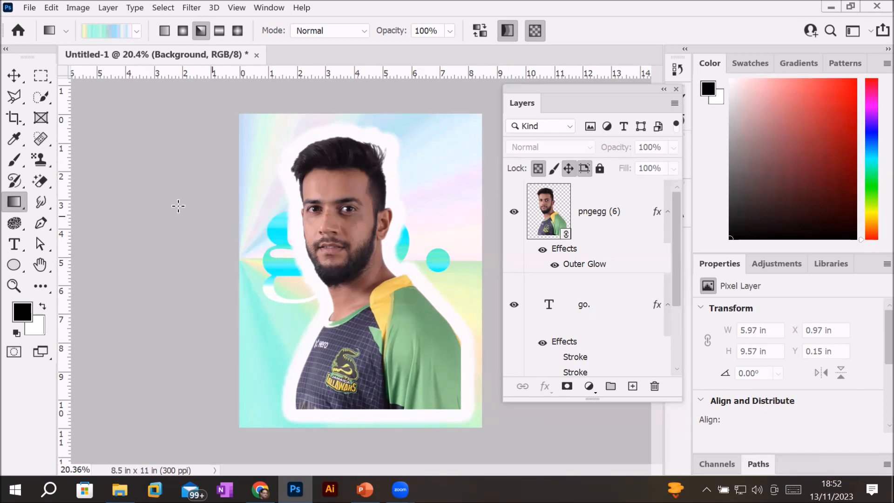
# Step: Reset the noise gradient's minimum red, green and blue levels to zero and randomize it into a vivid red, orange and green mix
pyautogui.click(103, 32)
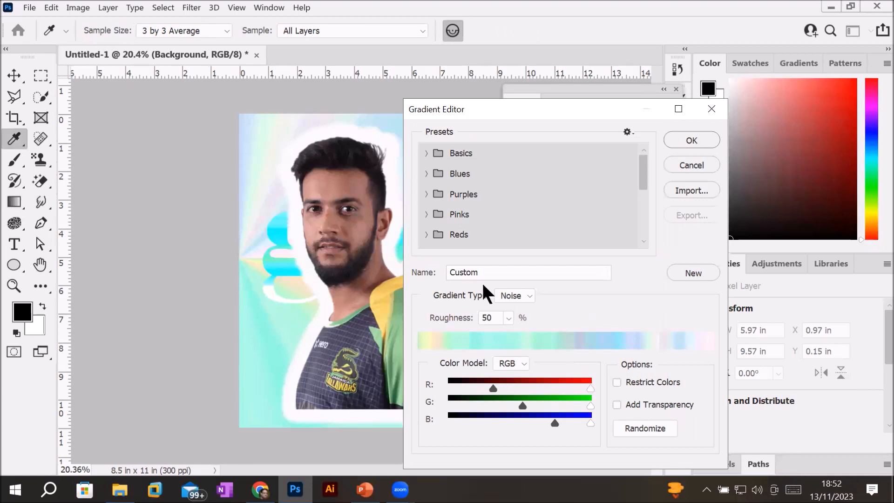
pyautogui.click(651, 425)
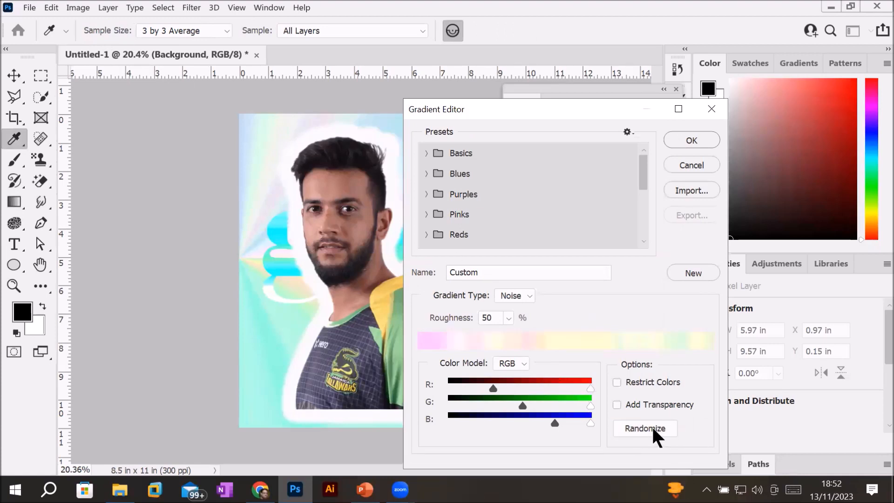
pyautogui.click(652, 426)
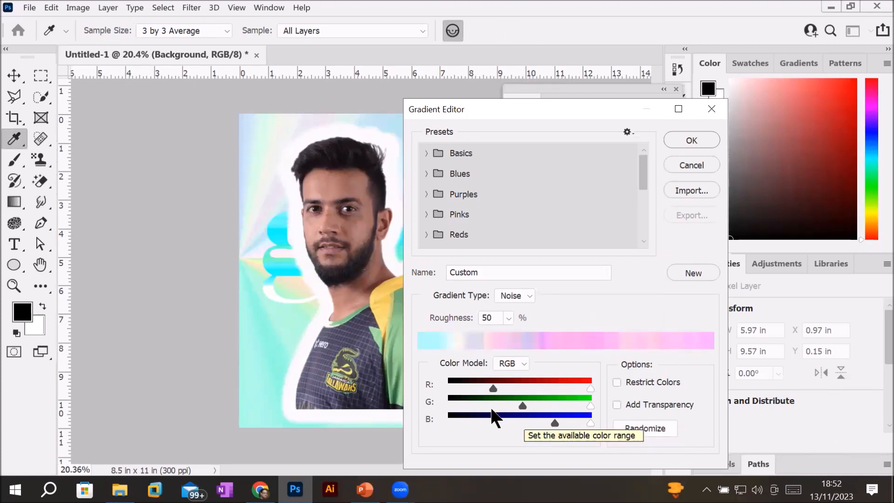
pyautogui.moveTo(492, 390); pyautogui.dragTo(424, 383)
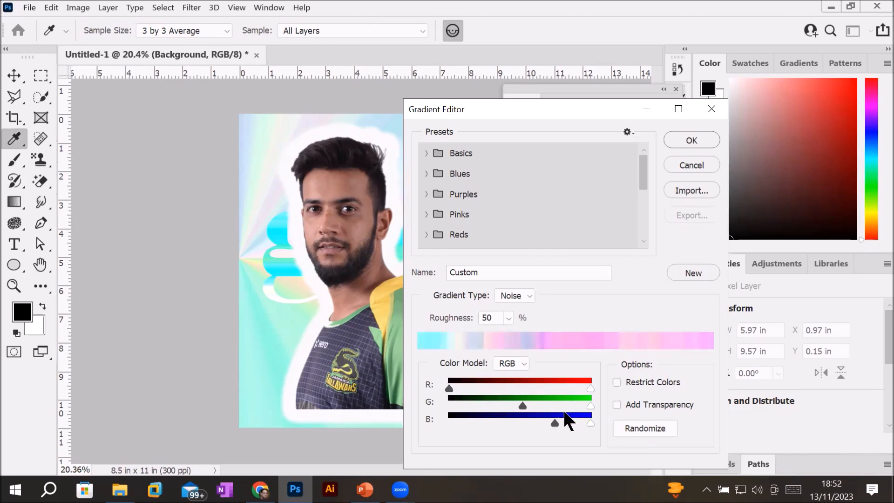
pyautogui.moveTo(523, 404); pyautogui.dragTo(429, 403)
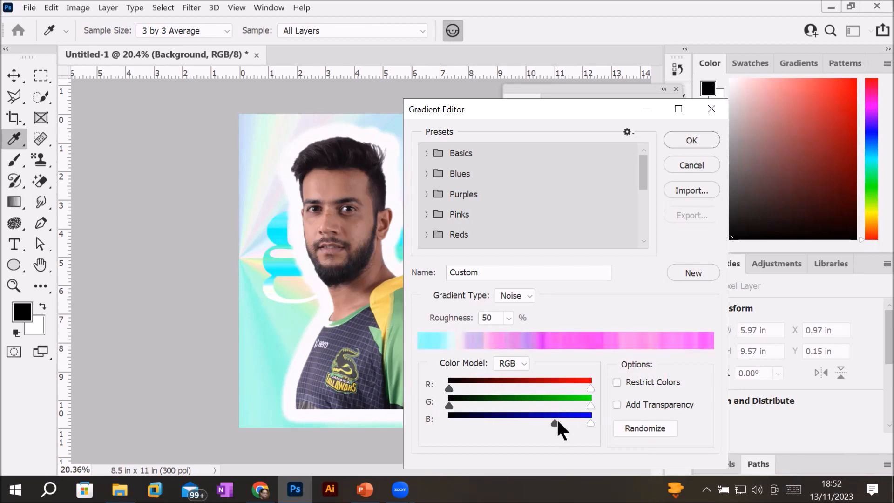
pyautogui.moveTo(552, 423); pyautogui.dragTo(442, 421)
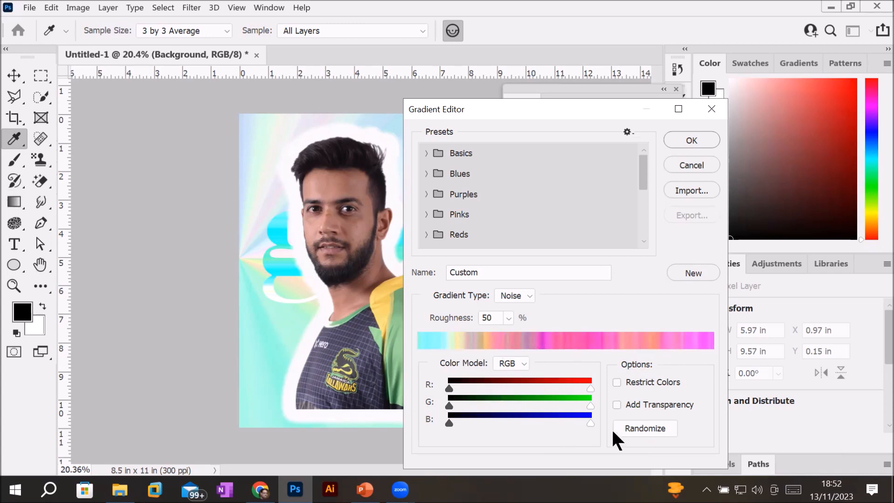
pyautogui.click(634, 427)
pyautogui.click(632, 426)
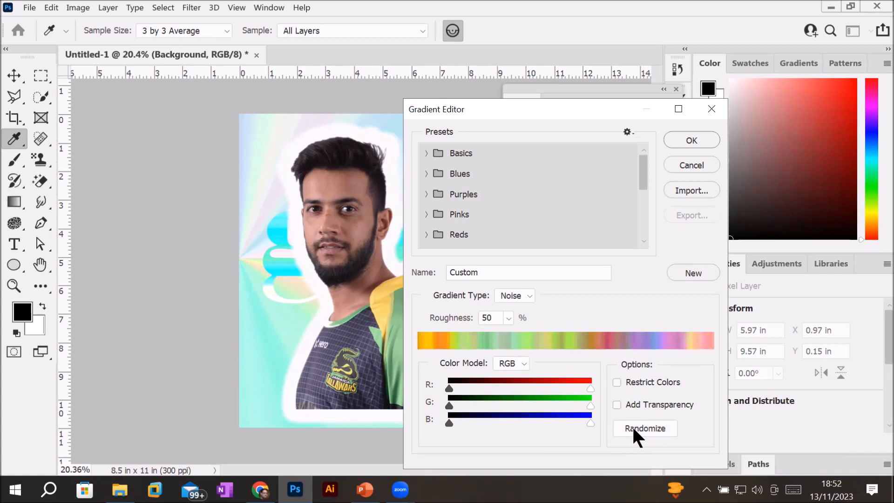
pyautogui.click(632, 425)
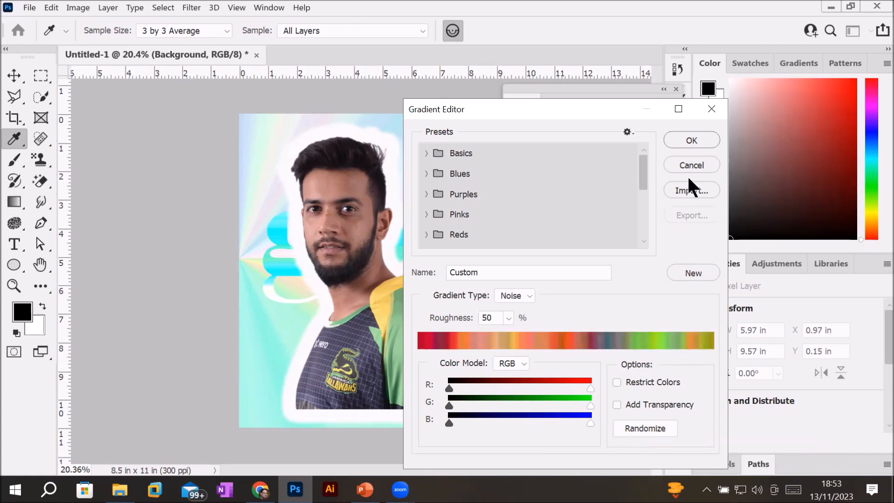
pyautogui.click(697, 139)
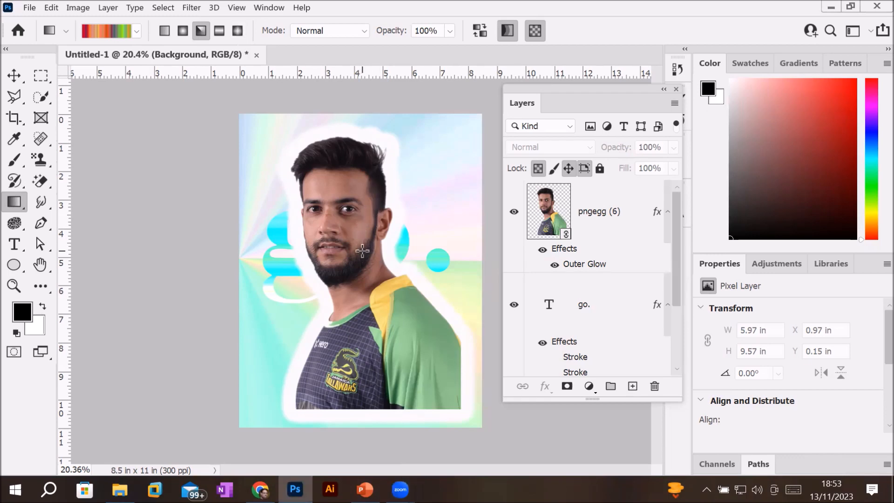
# Step: Fill the Background with the vivid noise gradient in Angle style from the page centre past its right edge, and hide the pngegg (6) portrait
pyautogui.moveTo(676, 238); pyautogui.dragTo(672, 356)
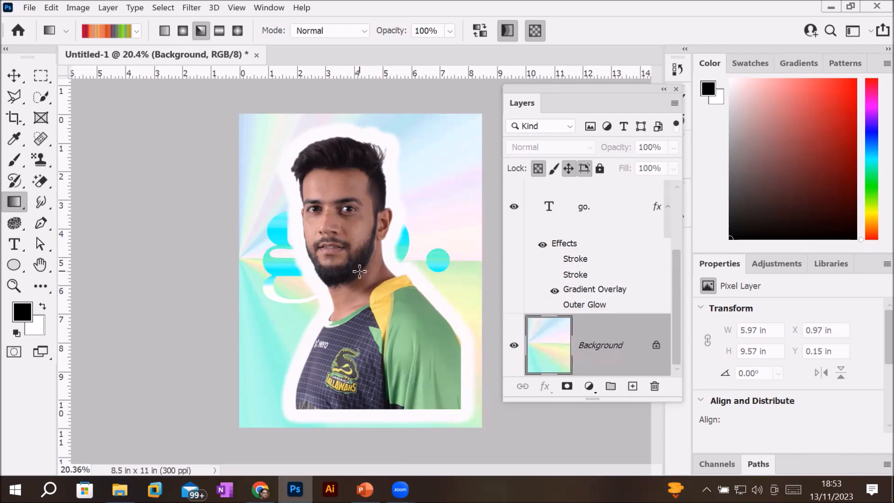
pyautogui.moveTo(357, 265); pyautogui.dragTo(520, 273)
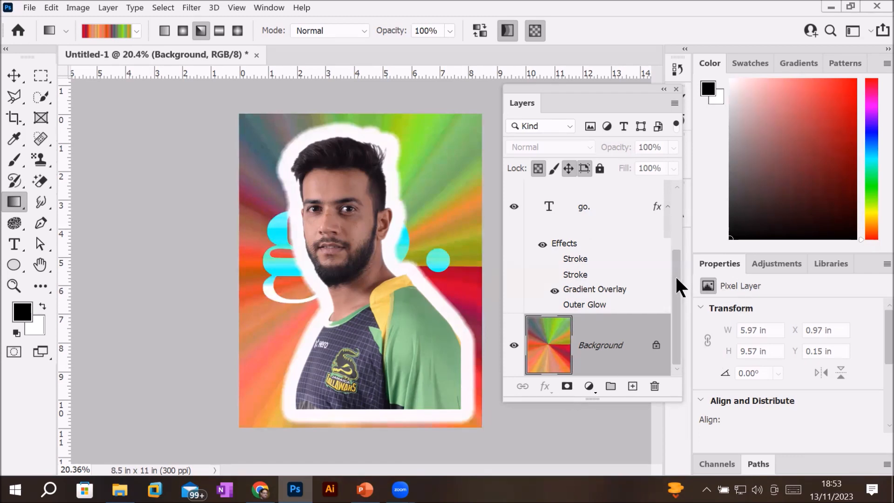
pyautogui.scroll(3, 675, 274)
pyautogui.click(514, 213)
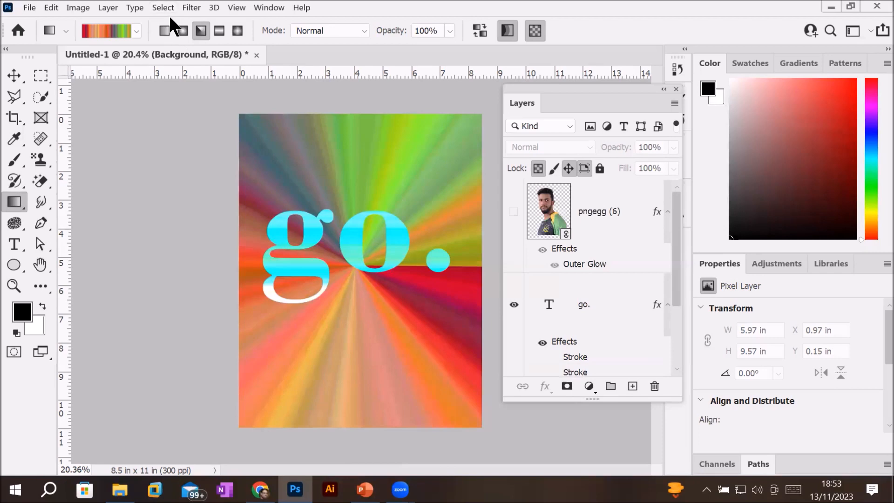
# Step: Refill the Background with Linear noise gradients running left to right, top to bottom, diagonally from the upper-right corner, and right to left
pyautogui.click(165, 30)
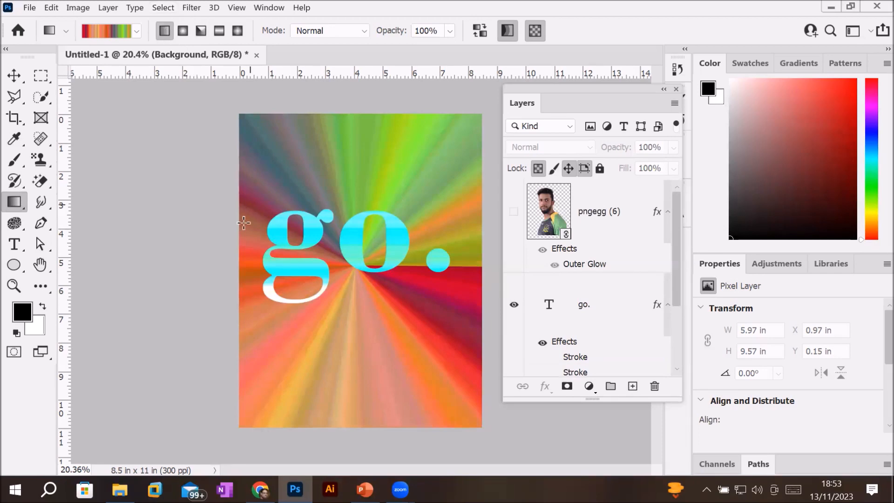
pyautogui.moveTo(238, 253); pyautogui.dragTo(485, 254)
pyautogui.moveTo(486, 254); pyautogui.dragTo(485, 254)
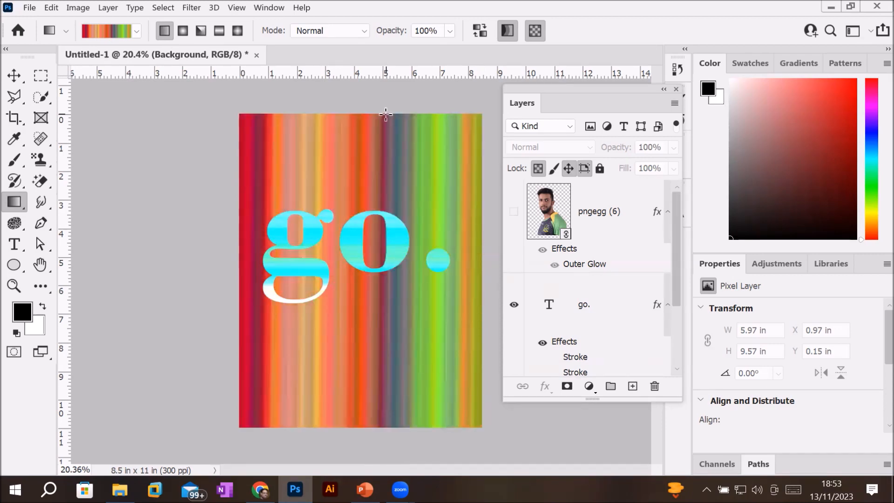
pyautogui.moveTo(365, 112); pyautogui.dragTo(363, 422)
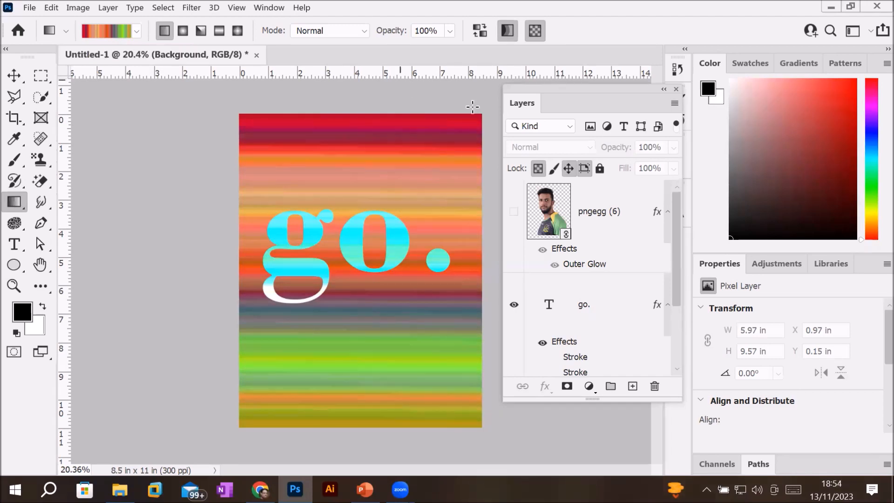
pyautogui.moveTo(479, 115); pyautogui.dragTo(245, 426)
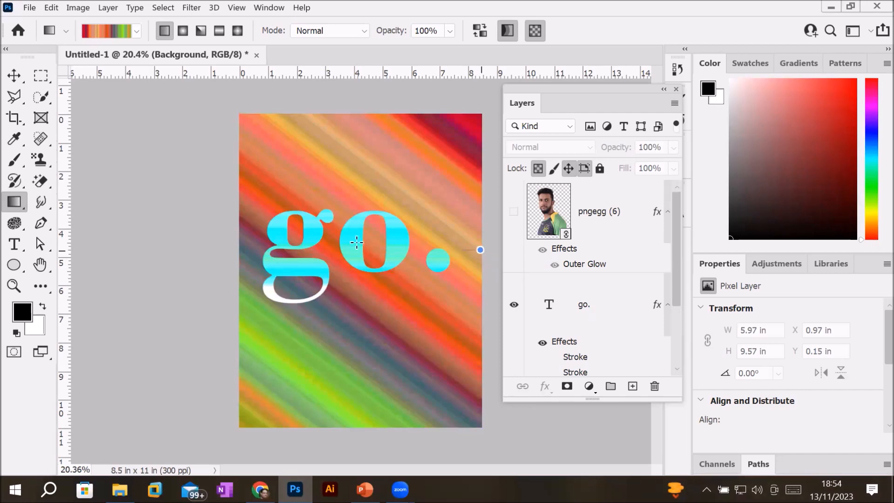
pyautogui.moveTo(233, 242); pyautogui.dragTo(234, 242)
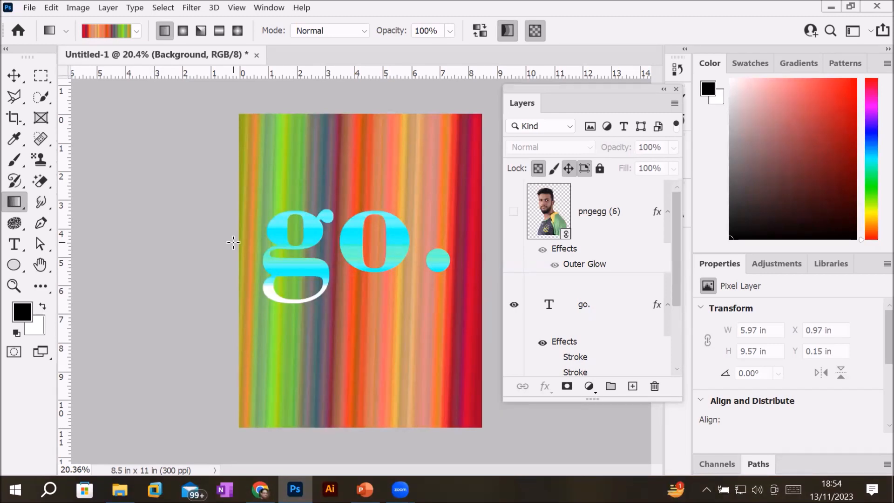
# Step: Refill the Background with Radial noise gradients of varying radius, starting in turn from page corners, the top edge and the page centre
pyautogui.click(183, 33)
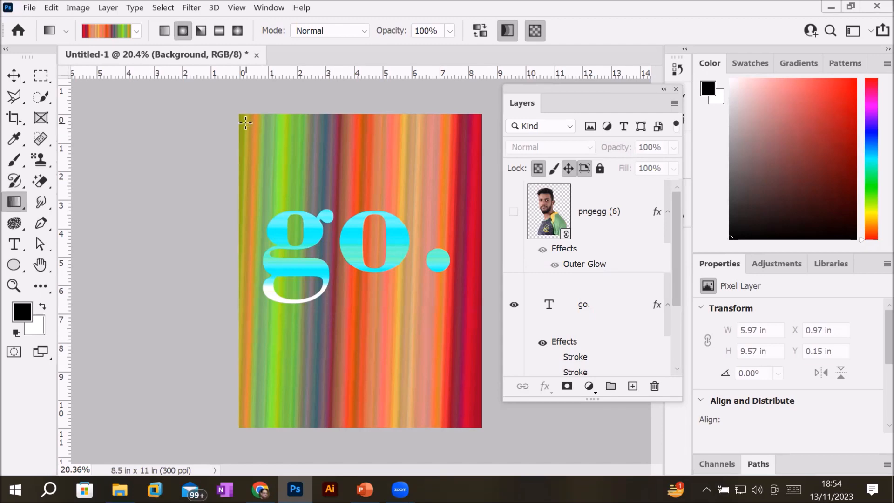
pyautogui.moveTo(246, 122); pyautogui.dragTo(474, 431)
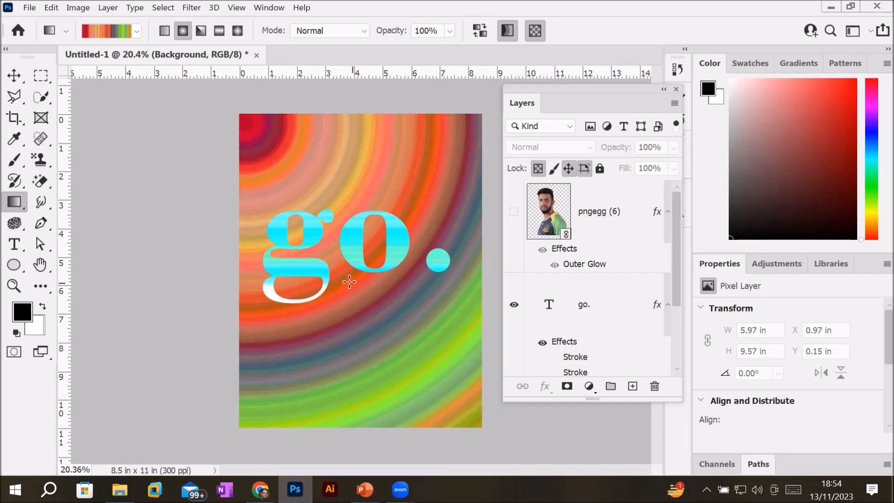
pyautogui.moveTo(348, 281); pyautogui.dragTo(479, 282)
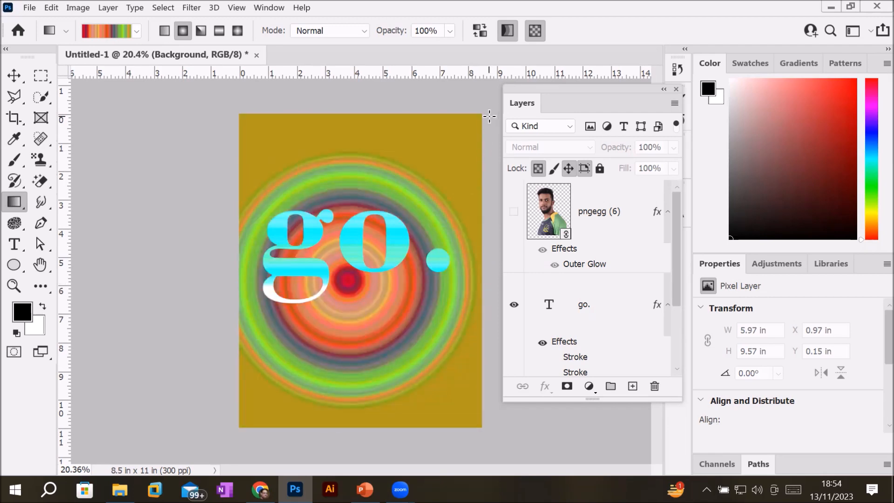
pyautogui.moveTo(477, 115); pyautogui.dragTo(241, 422)
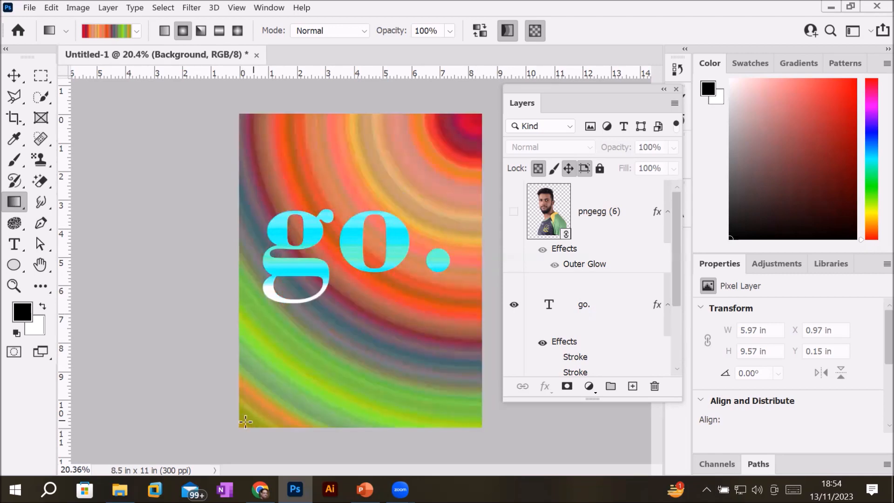
pyautogui.moveTo(244, 420); pyautogui.dragTo(328, 354)
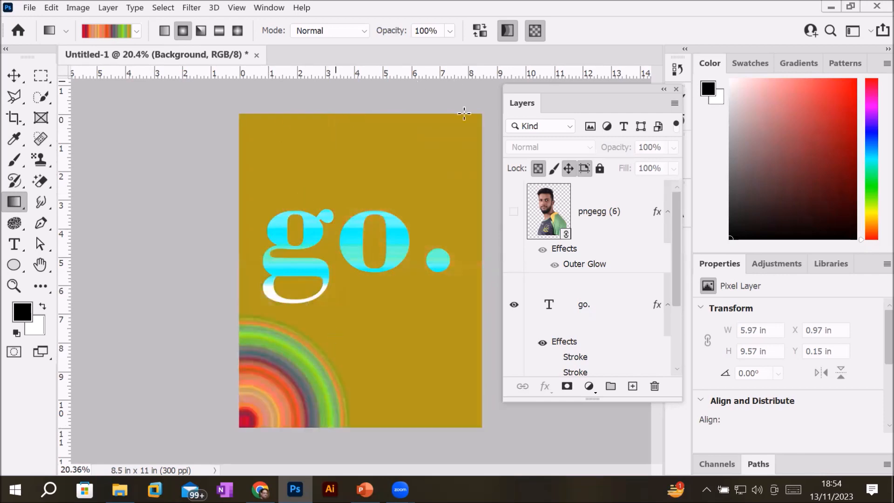
pyautogui.moveTo(376, 113); pyautogui.dragTo(378, 186)
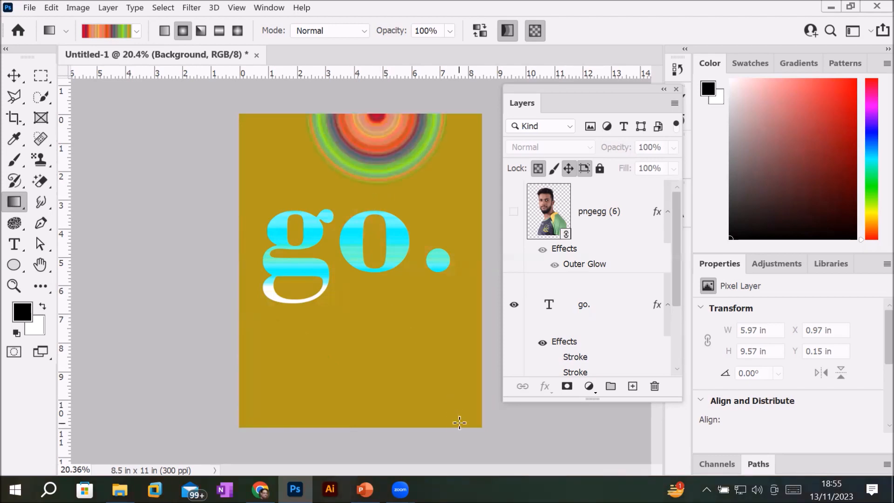
pyautogui.moveTo(476, 425); pyautogui.dragTo(245, 112)
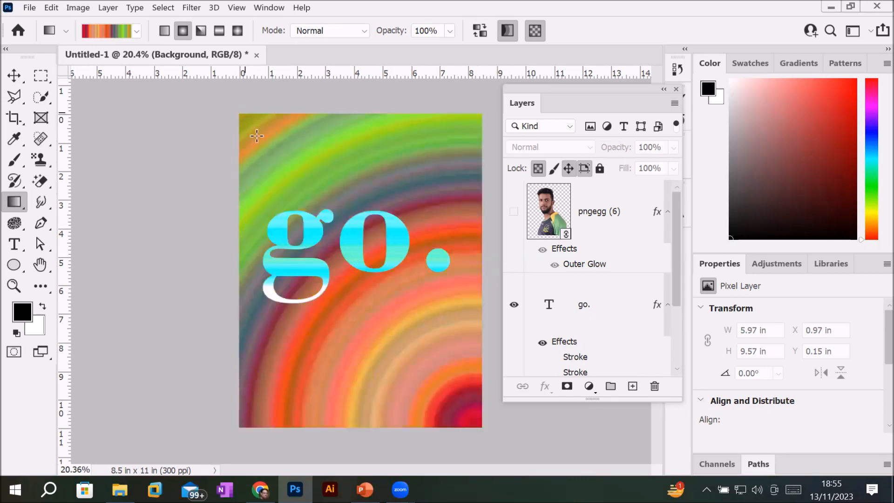
pyautogui.moveTo(347, 277); pyautogui.dragTo(490, 274)
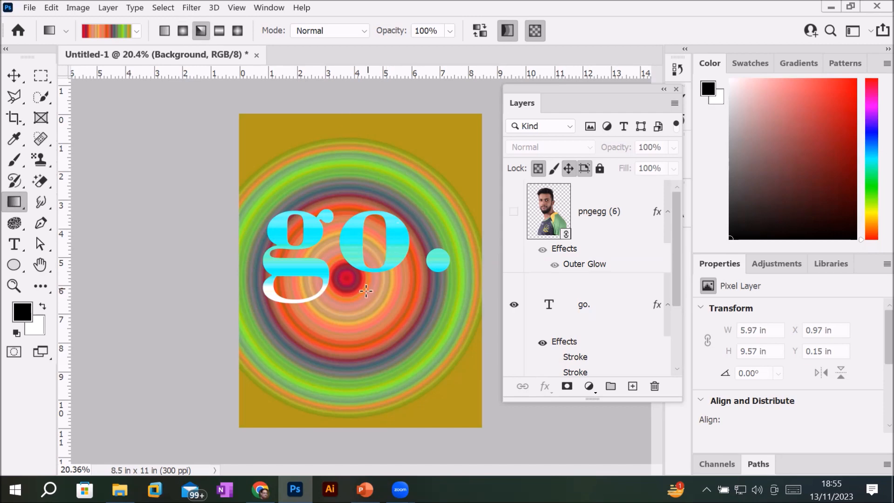
# Step: Refill the Background in Angle style, first from the page centre to the right edge, and again from the right edge to the left edge
pyautogui.moveTo(353, 278); pyautogui.dragTo(487, 275)
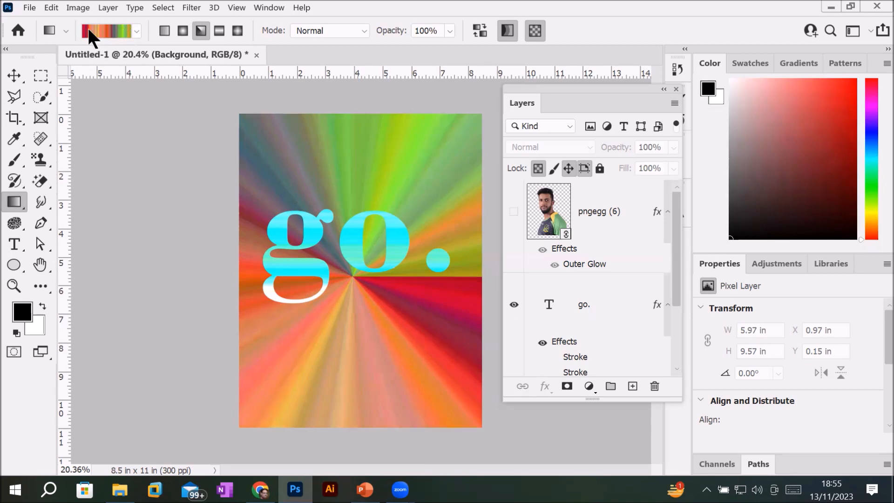
pyautogui.moveTo(481, 251); pyautogui.dragTo(240, 253)
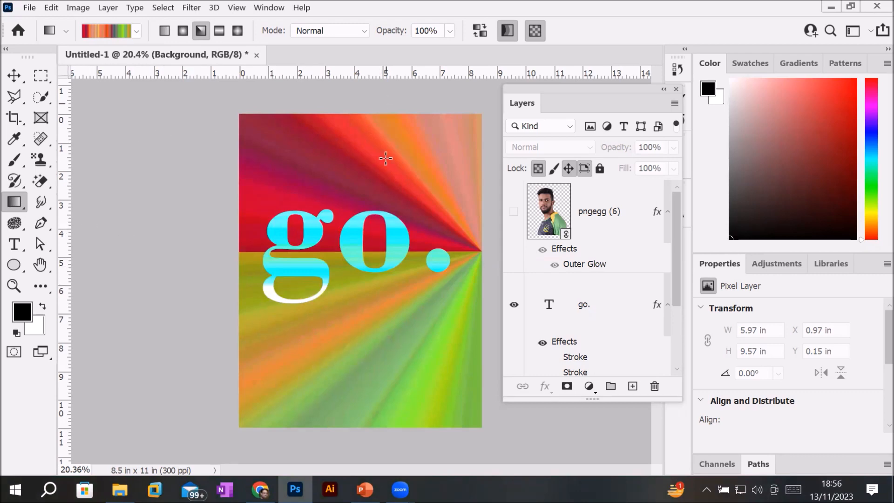
# Step: Show the pngegg (6) portrait, turn off its Outer Glow effect, and hide the layer again
pyautogui.click(513, 213)
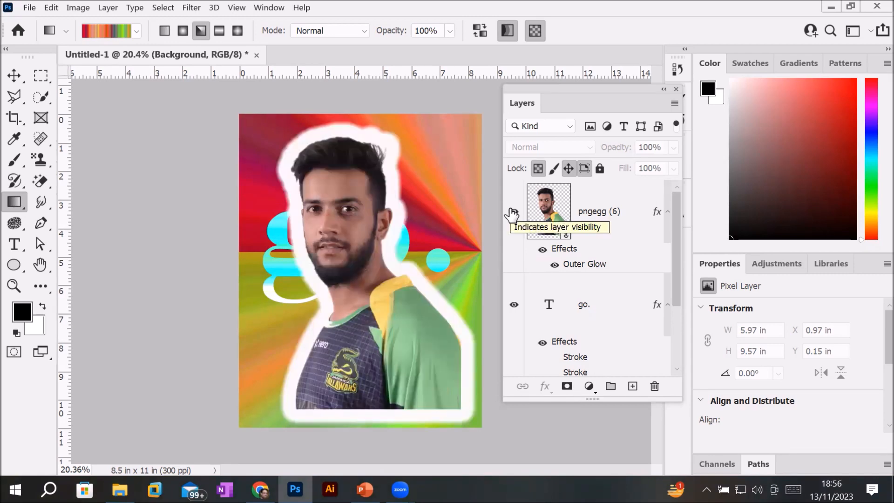
pyautogui.click(554, 266)
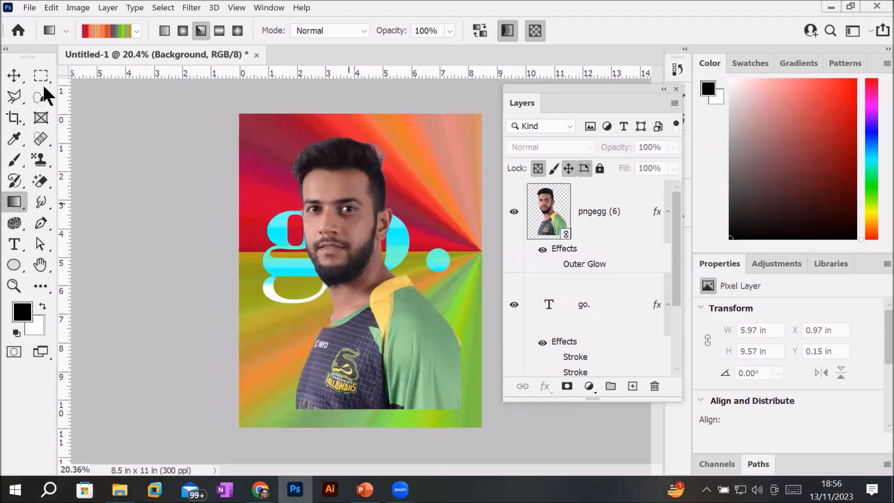
pyautogui.click(514, 212)
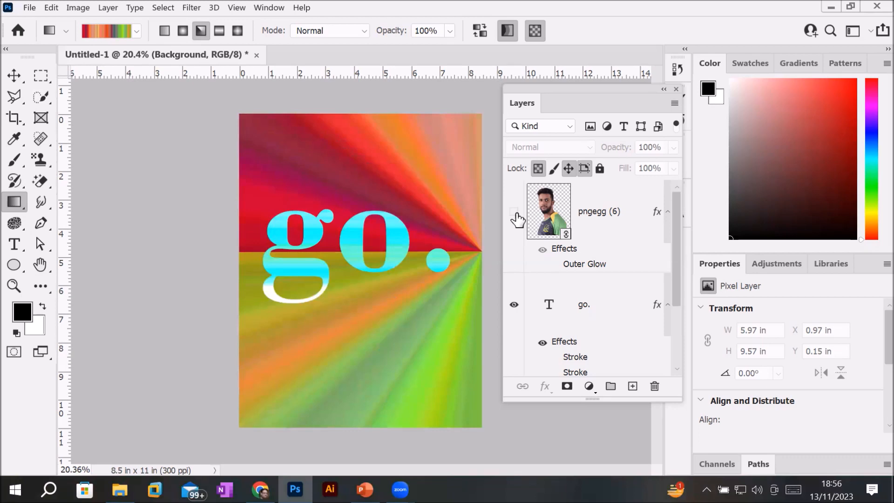
# Step: Raise the noise gradient's minimum red, green and blue levels close to their maximum for a very pale pink pastel mix
pyautogui.click(99, 27)
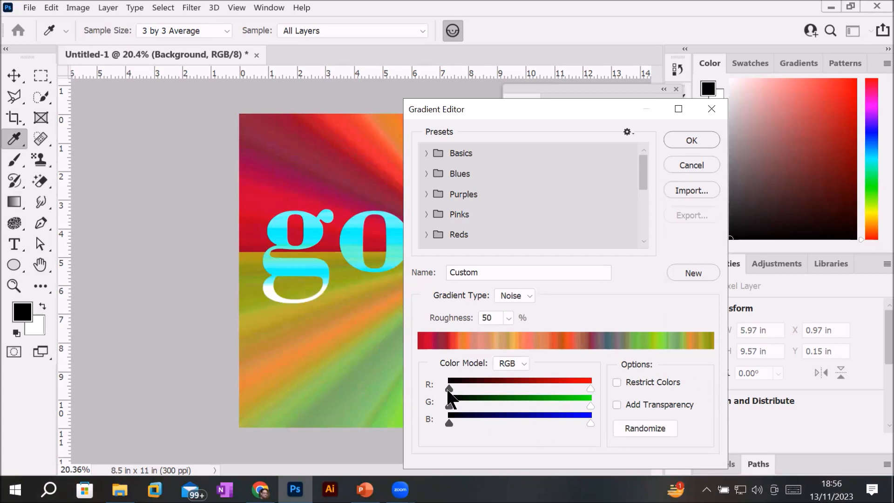
pyautogui.moveTo(448, 391); pyautogui.dragTo(564, 391)
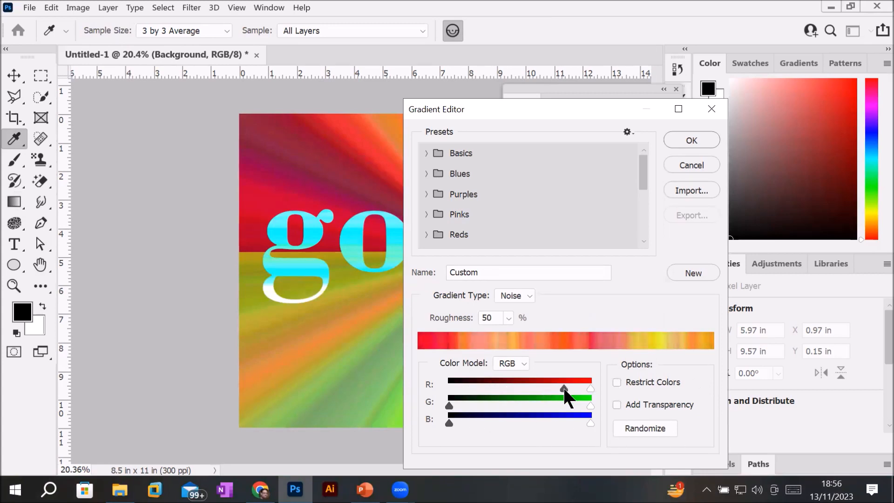
pyautogui.moveTo(449, 405); pyautogui.dragTo(561, 406)
pyautogui.moveTo(448, 420); pyautogui.dragTo(575, 420)
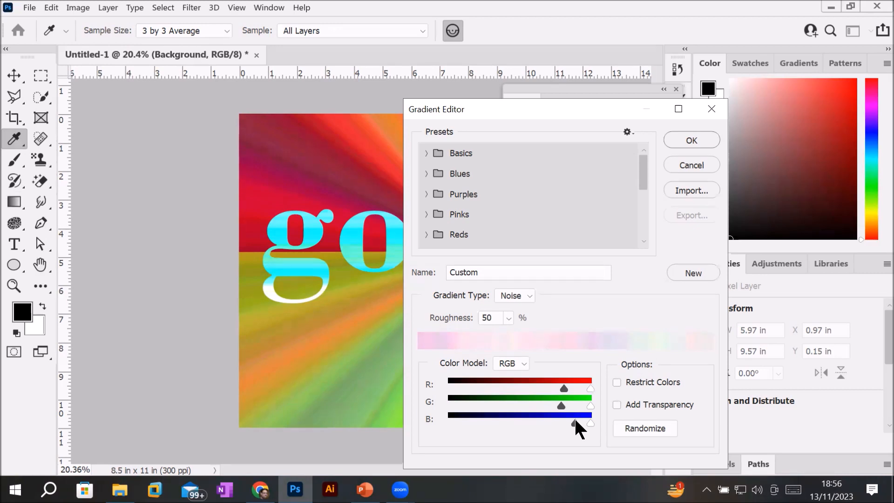
pyautogui.click(689, 138)
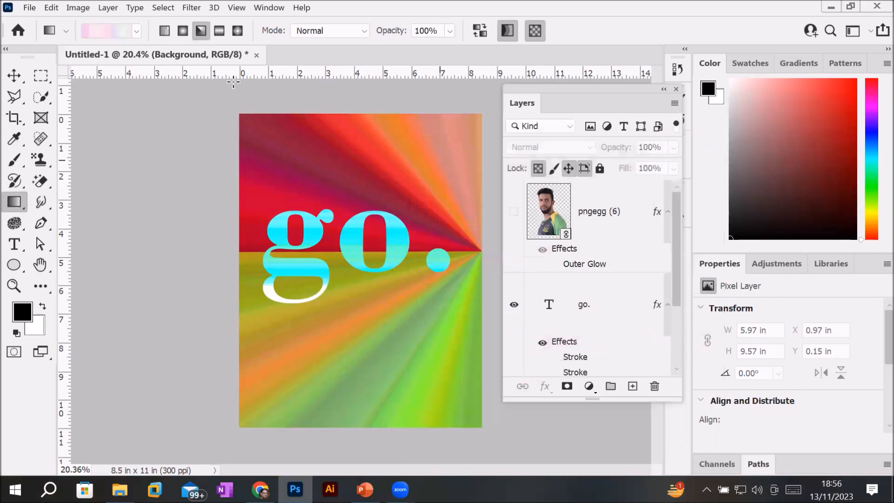
# Step: Fill the Background with the pale noise gradient in Diamond style, from near the page's top centre down to its lower part
pyautogui.click(165, 29)
pyautogui.click(237, 30)
pyautogui.moveTo(344, 133); pyautogui.dragTo(338, 328)
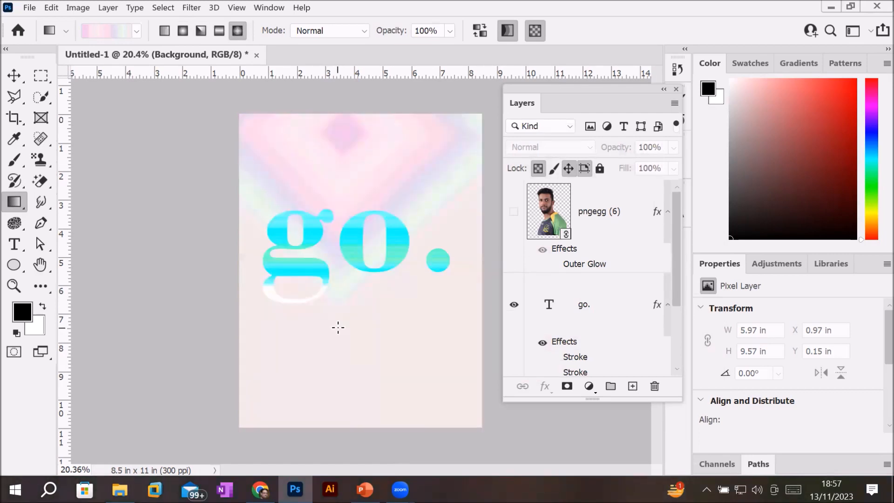
# Step: Lower the noise gradient's minimum red, green and blue levels to zero for a full-range multicolour mix, and apply it
pyautogui.scroll(5, 369, 122)
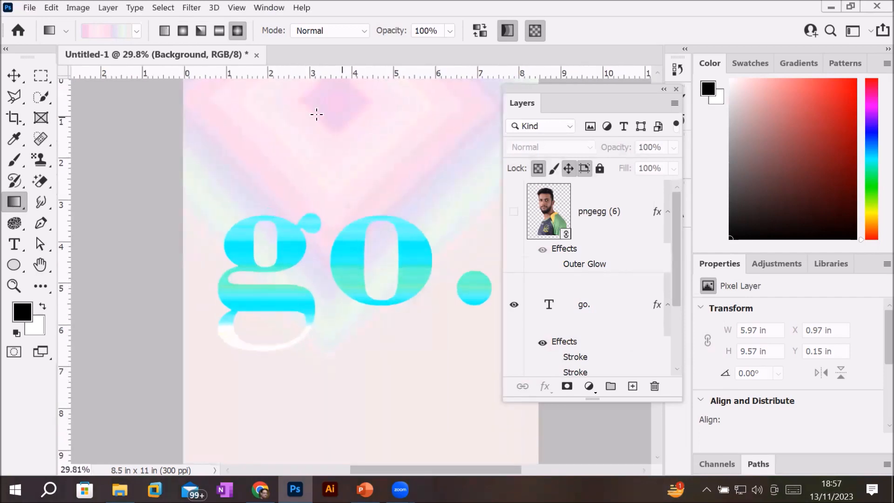
pyautogui.scroll(3, 340, 100)
pyautogui.scroll(1, 342, 99)
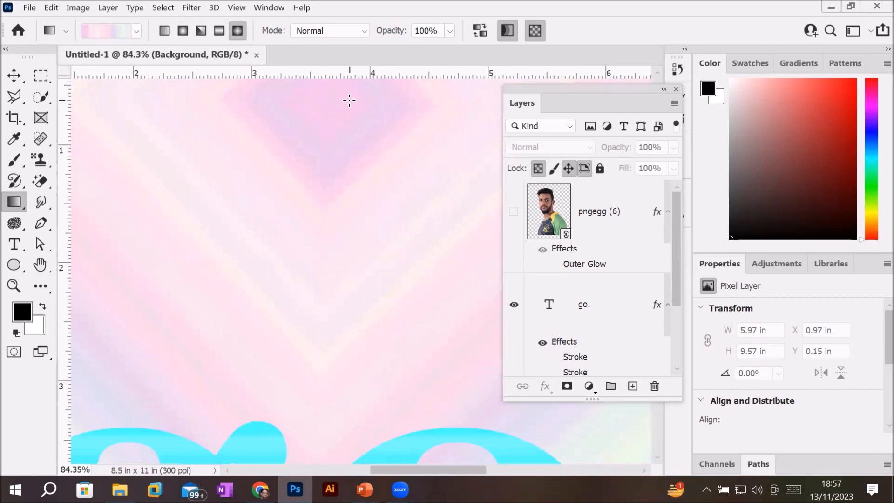
pyautogui.scroll(-5, 350, 100)
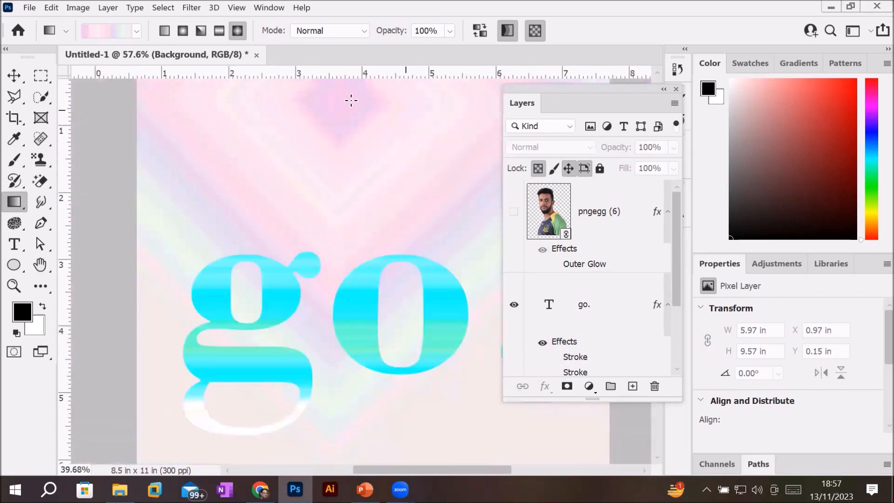
pyautogui.scroll(-1, 349, 104)
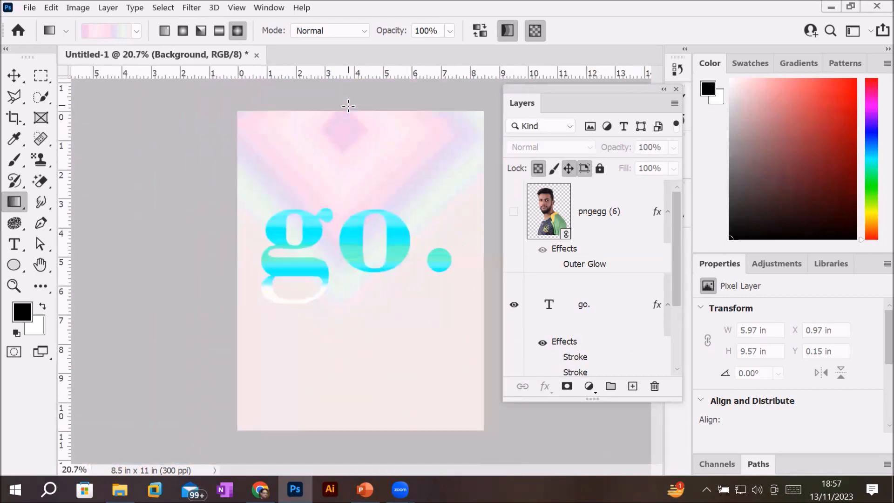
pyautogui.click(107, 32)
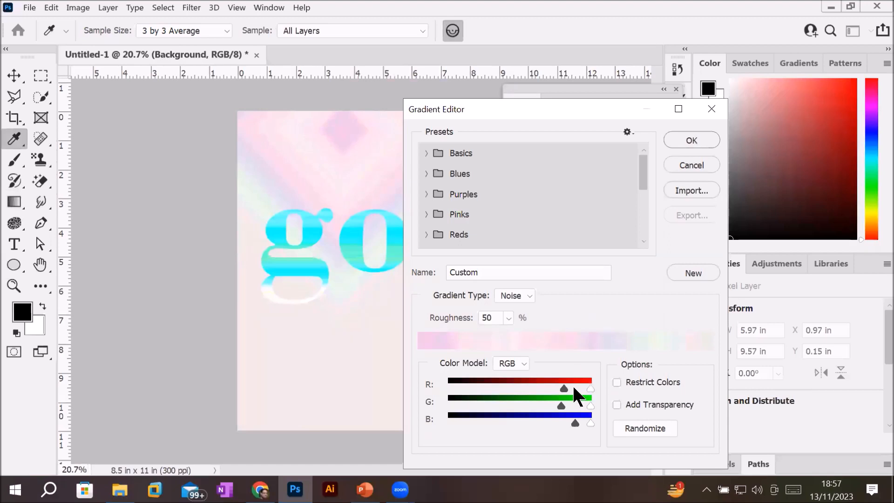
pyautogui.moveTo(563, 388); pyautogui.dragTo(449, 406)
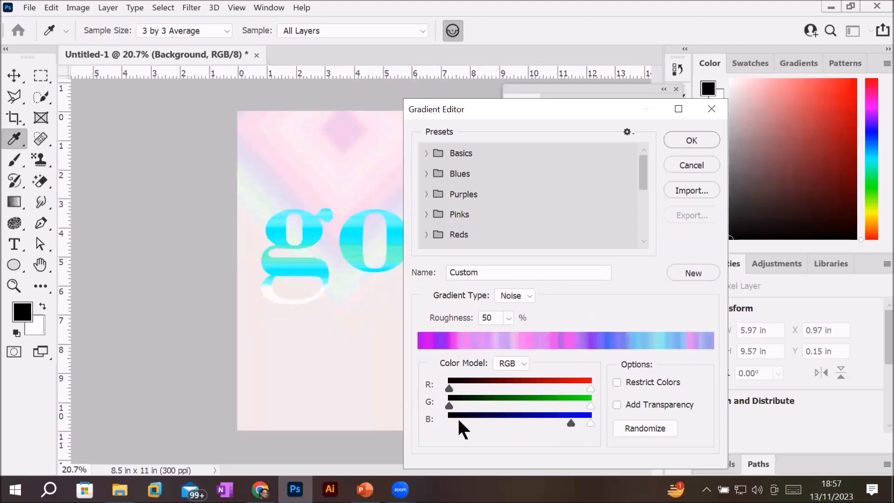
pyautogui.moveTo(573, 422); pyautogui.dragTo(389, 419)
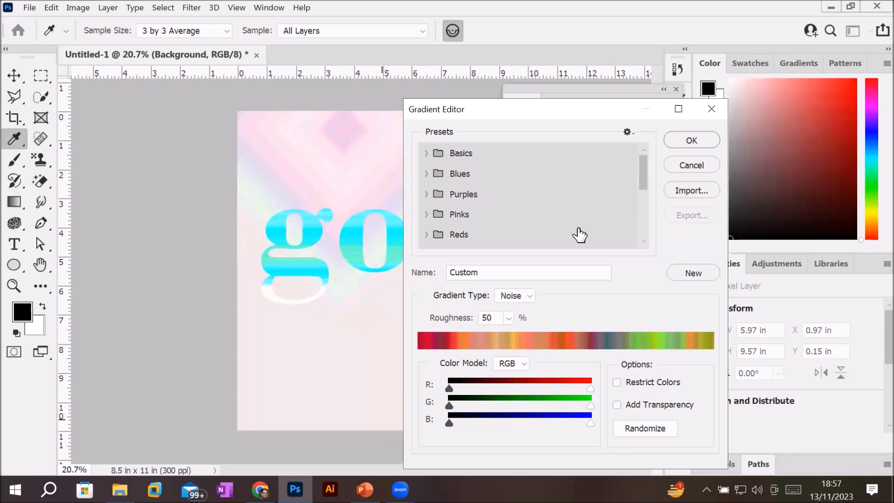
pyautogui.click(698, 139)
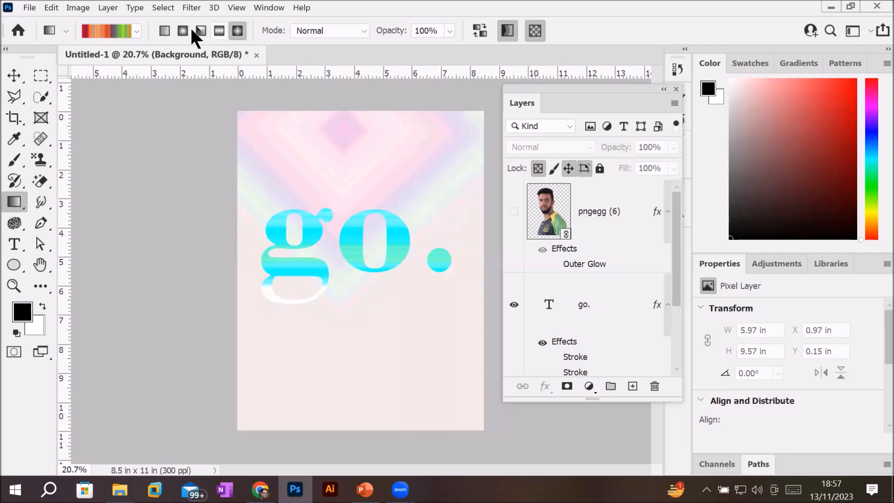
# Step: Fill the Background with the multicolour noise gradient in Diamond style, from the page centre out to the right edge
pyautogui.click(163, 29)
pyautogui.click(222, 28)
pyautogui.moveTo(352, 273); pyautogui.dragTo(494, 276)
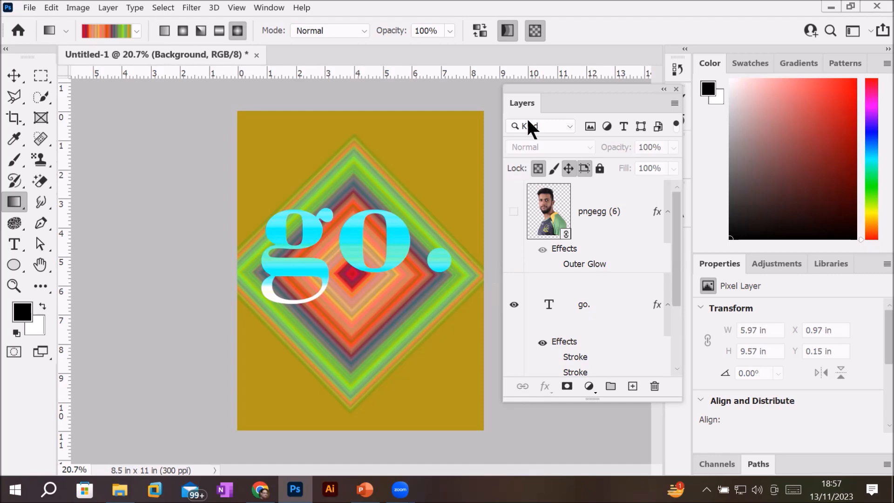
# Step: Set the gradient opacity to 33% and layer overlapping Diamond fills on the Background, starting at the centre and then near three corners
pyautogui.click(450, 29)
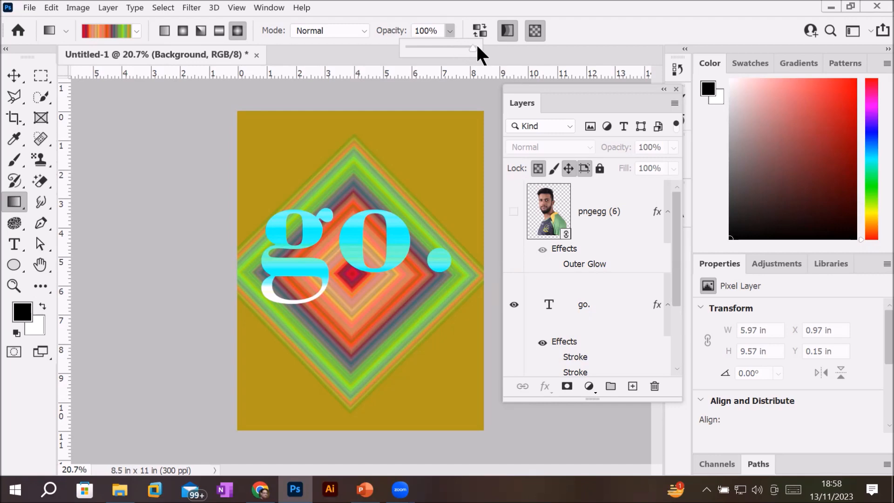
pyautogui.moveTo(473, 46); pyautogui.dragTo(447, 46)
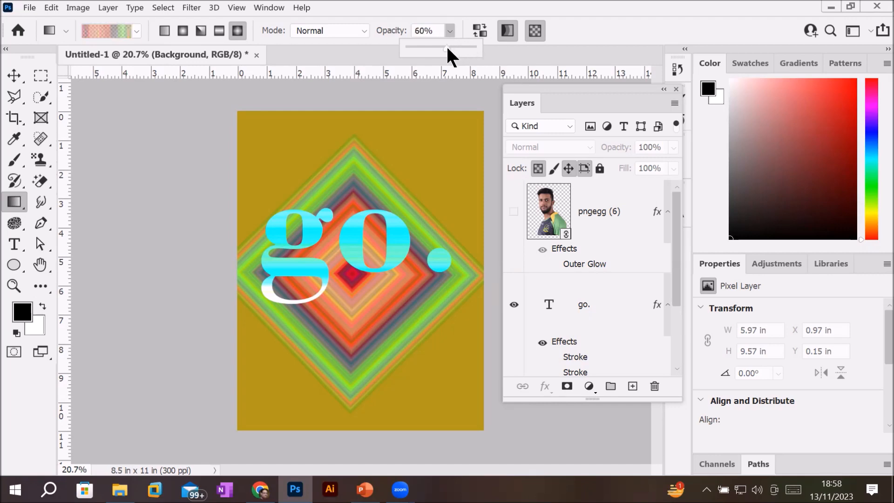
pyautogui.moveTo(447, 47); pyautogui.dragTo(428, 46)
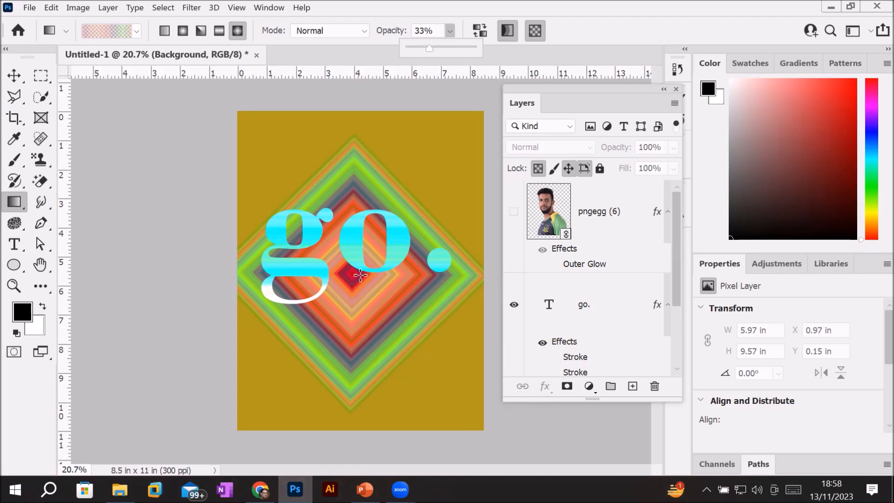
pyautogui.moveTo(348, 278); pyautogui.dragTo(517, 285)
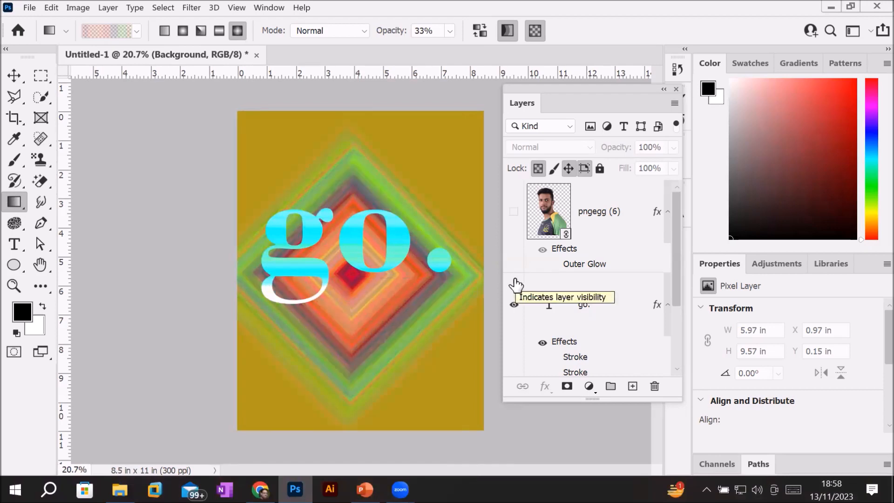
pyautogui.moveTo(431, 139); pyautogui.dragTo(275, 355)
pyautogui.moveTo(279, 389); pyautogui.dragTo(400, 205)
pyautogui.moveTo(474, 355); pyautogui.dragTo(329, 166)
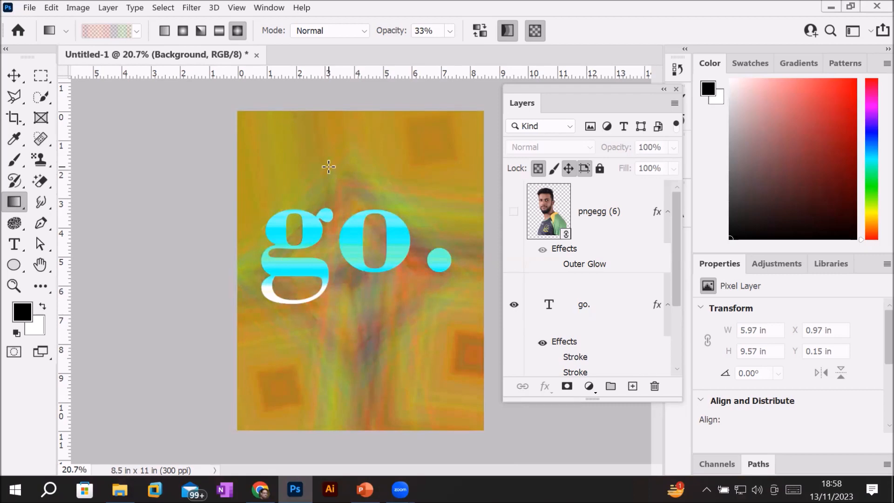
# Step: Set the gradient opacity to 100% and refill the Background with a full-height diamond from the top, then a smaller one near the upper-left corner
pyautogui.click(449, 31)
pyautogui.moveTo(455, 46); pyautogui.dragTo(534, 52)
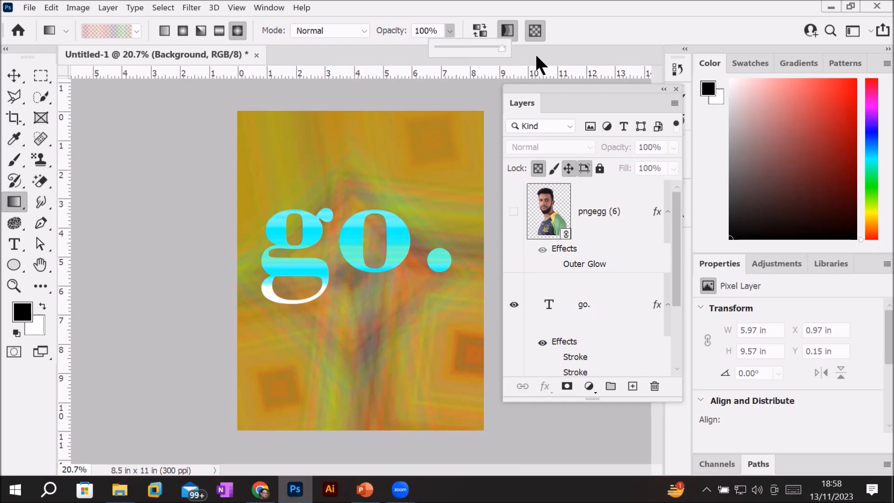
pyautogui.moveTo(380, 133); pyautogui.dragTo(385, 404)
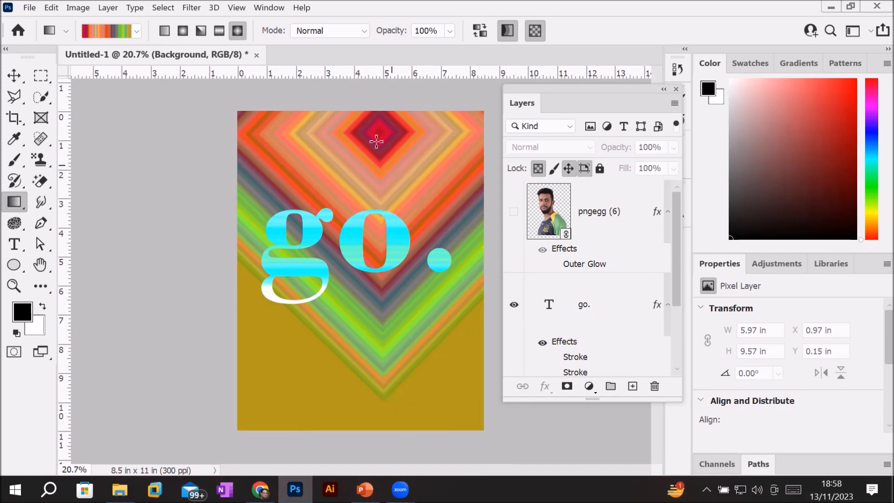
pyautogui.moveTo(261, 132); pyautogui.dragTo(365, 205)
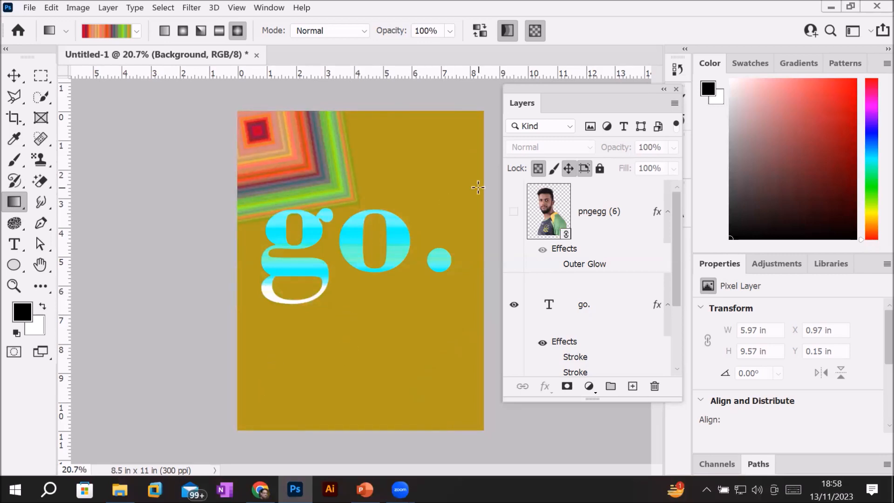
# Step: Set the gradient opacity to 52% and layer several small Diamond fills around the Background, ending with a tilted one below the text
pyautogui.click(449, 31)
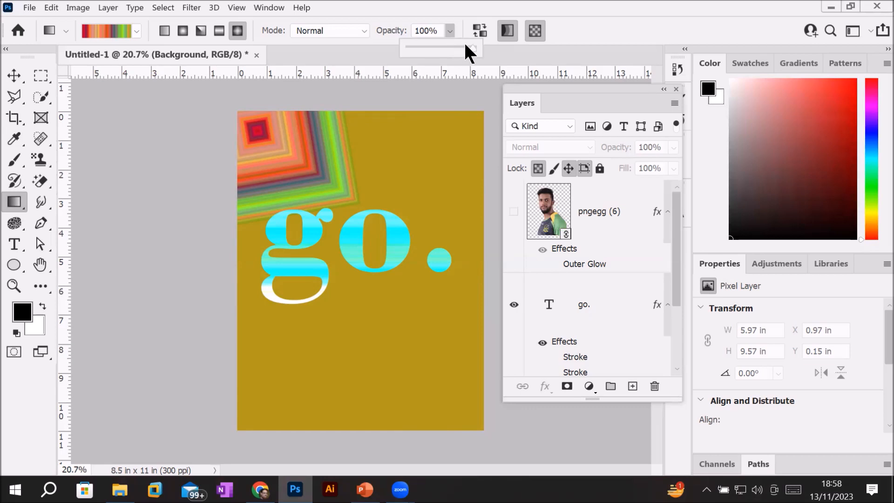
pyautogui.moveTo(471, 46); pyautogui.dragTo(441, 48)
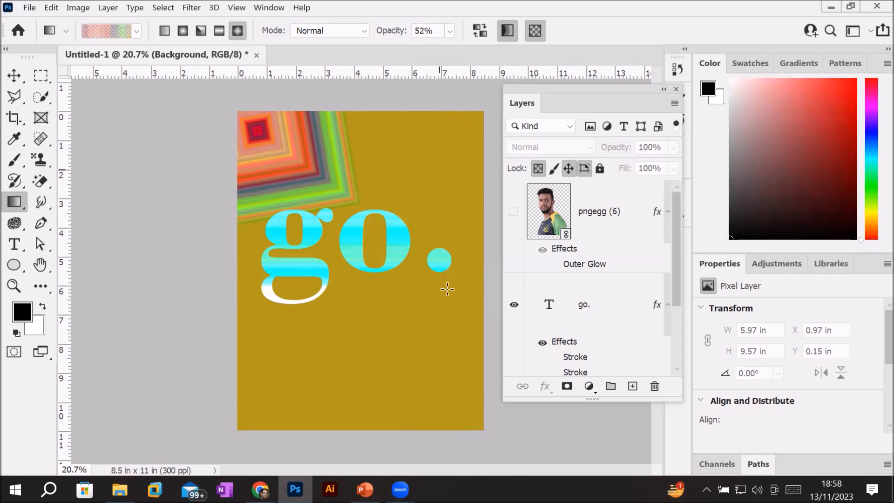
pyautogui.moveTo(461, 359); pyautogui.dragTo(443, 333)
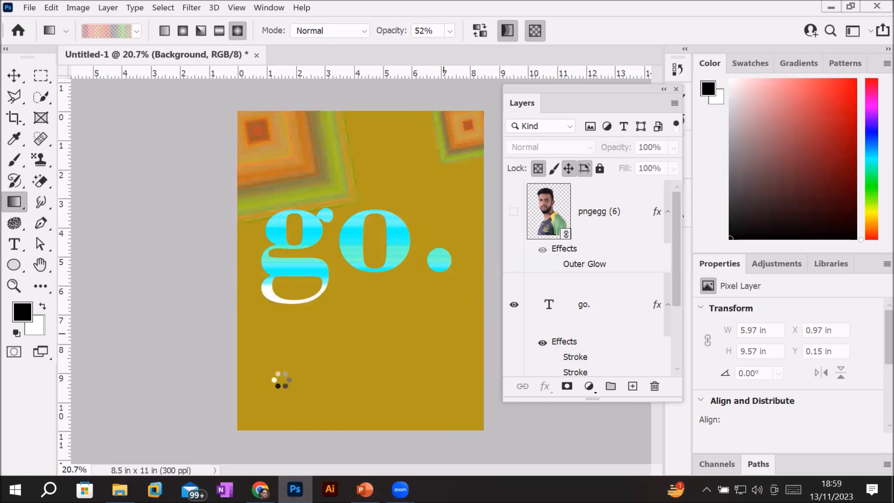
pyautogui.moveTo(427, 183); pyautogui.dragTo(416, 211)
pyautogui.moveTo(325, 330); pyautogui.dragTo(392, 308)
pyautogui.scroll(2, 459, 277)
pyautogui.scroll(1, 458, 279)
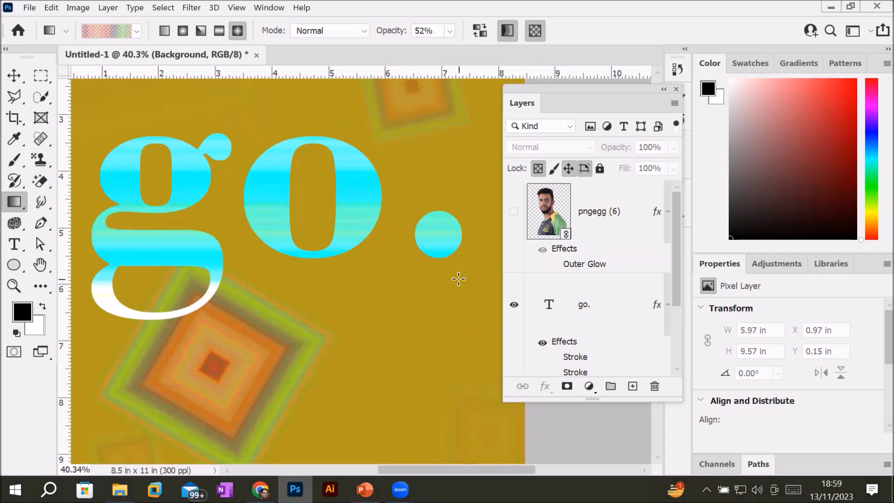
pyautogui.scroll(-4, 375, 293)
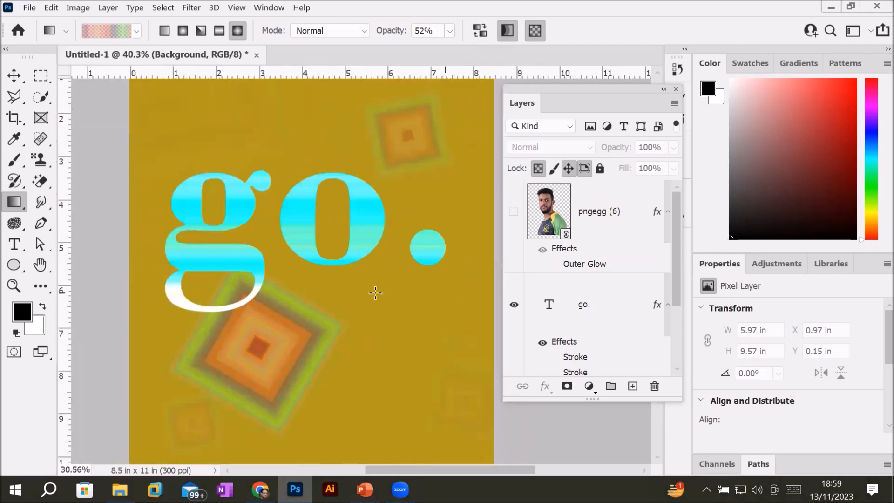
pyautogui.scroll(1, 380, 291)
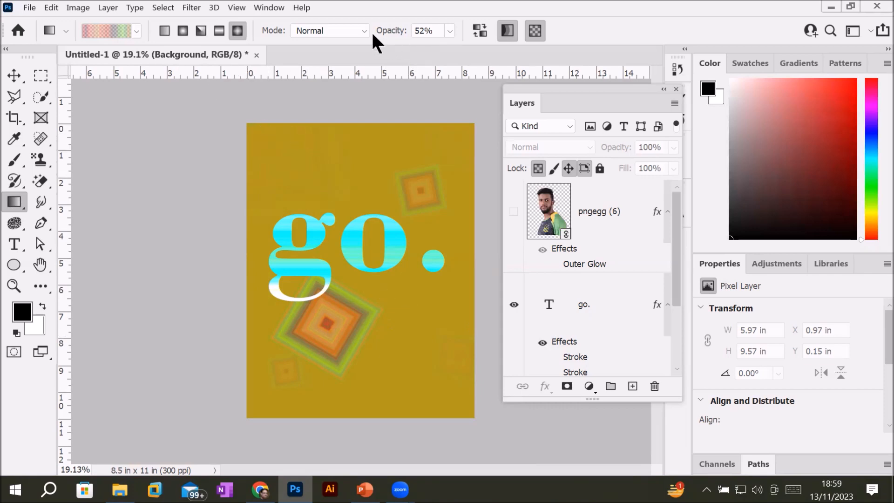
# Step: Set the gradient opacity to 100% and fill the Background in Diamond style diagonally from the page's upper-left corner to its lower-right corner
pyautogui.click(450, 30)
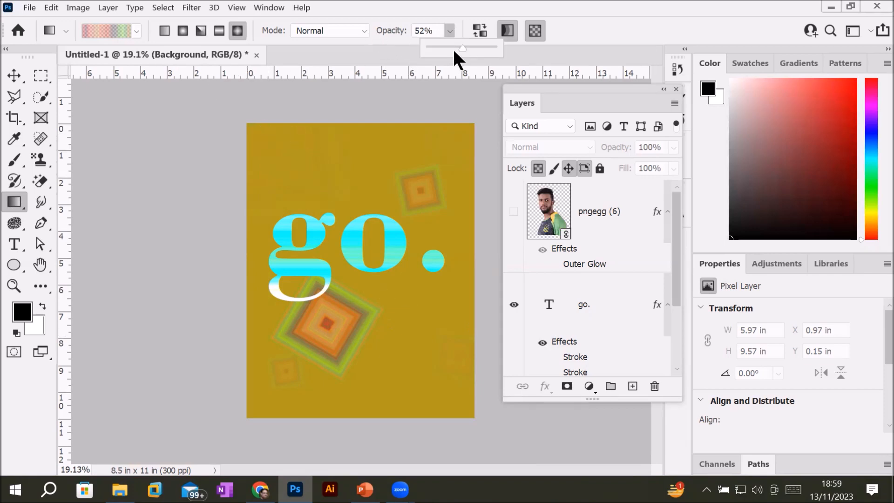
pyautogui.moveTo(460, 48); pyautogui.dragTo(506, 47)
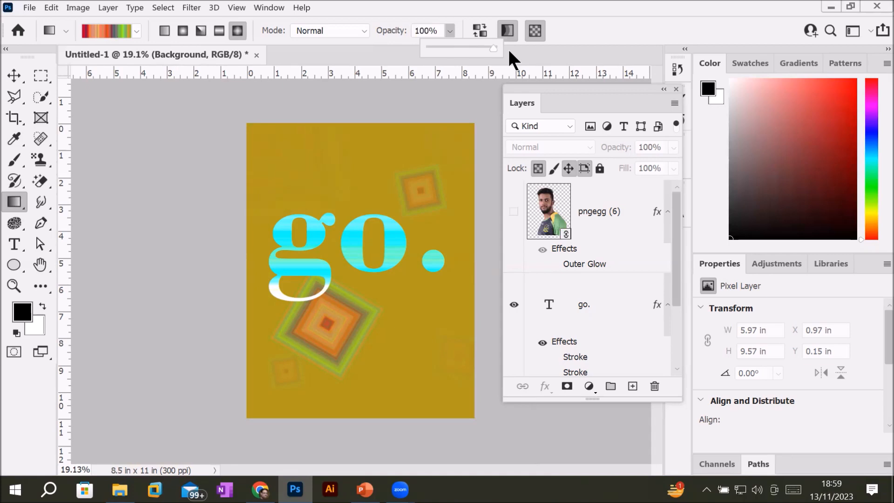
pyautogui.moveTo(253, 130); pyautogui.dragTo(468, 415)
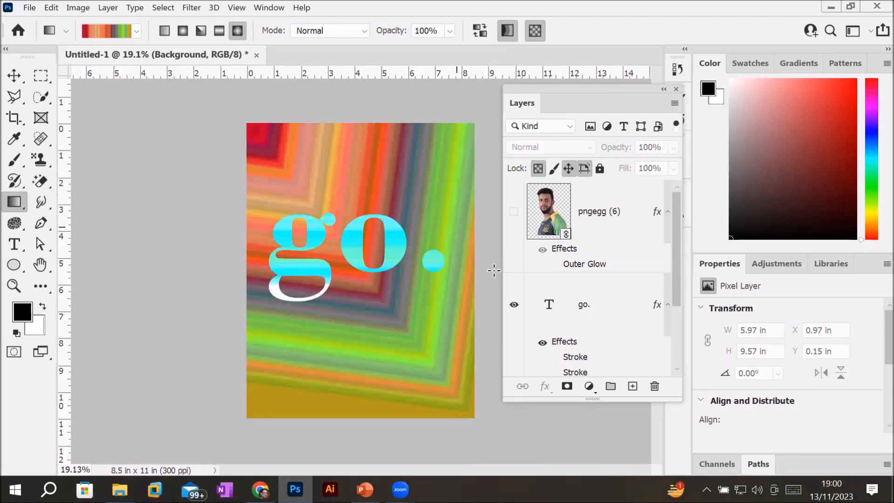
# Step: Select the go. text layer and open its Gradient Overlay gradient for editing, keeping the letters in view
pyautogui.click(571, 307)
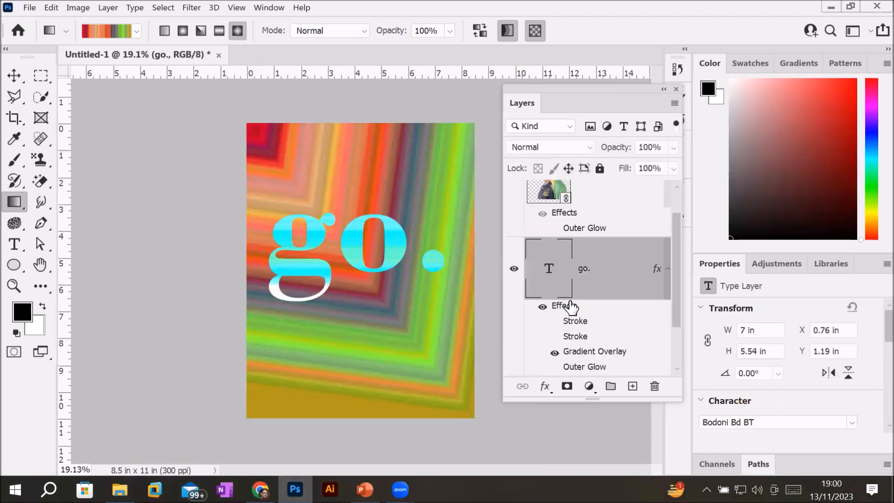
pyautogui.moveTo(677, 306); pyautogui.dragTo(675, 341)
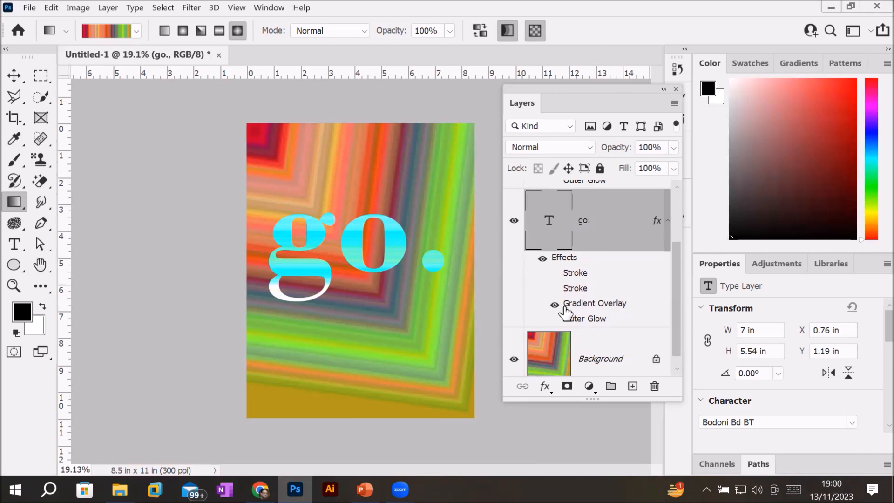
pyautogui.scroll(6, 429, 232)
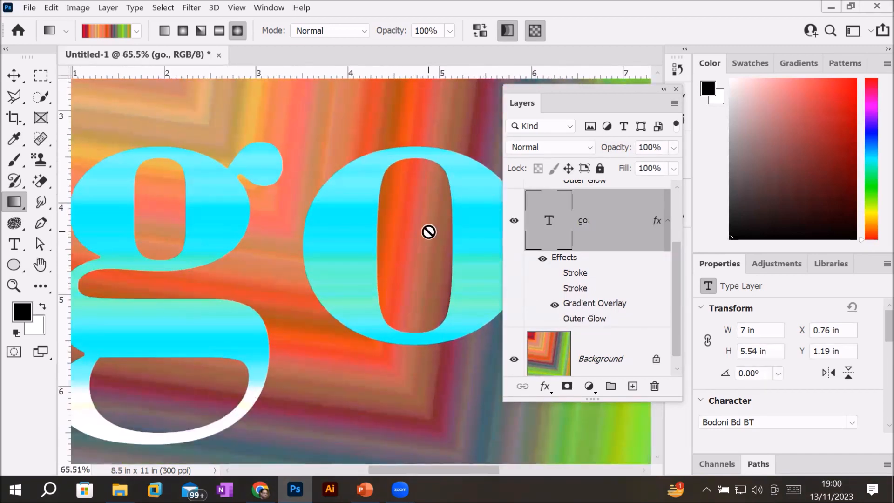
pyautogui.doubleClick(592, 307)
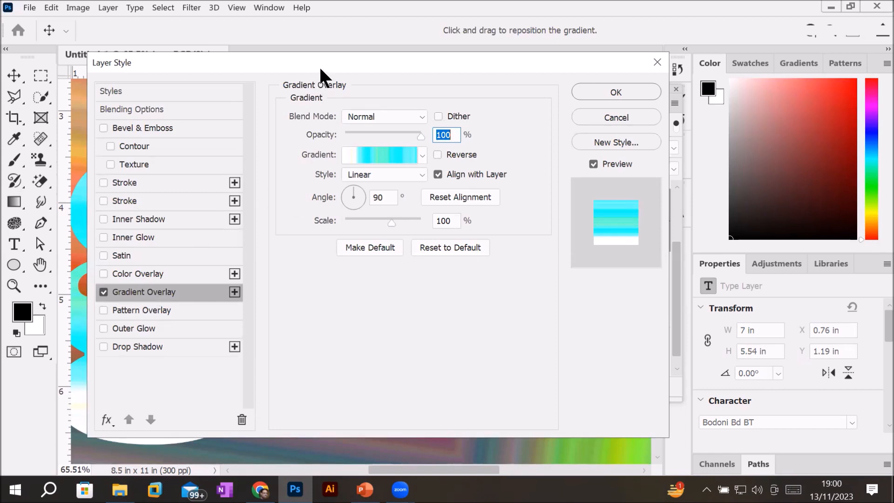
pyautogui.moveTo(320, 63); pyautogui.dragTo(498, 52)
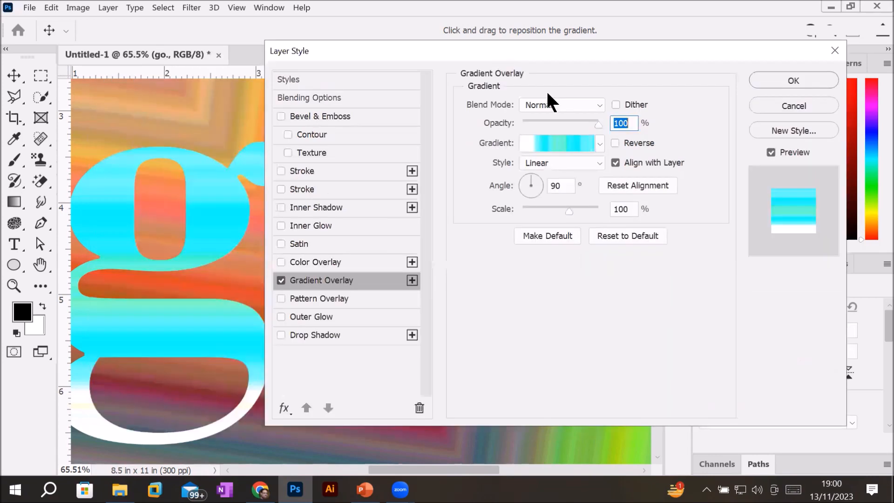
pyautogui.click(560, 142)
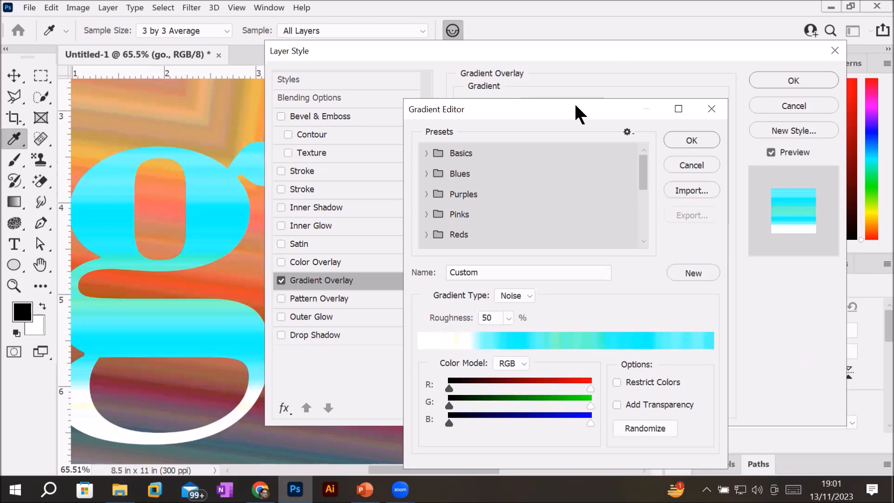
pyautogui.moveTo(575, 107); pyautogui.dragTo(660, 40)
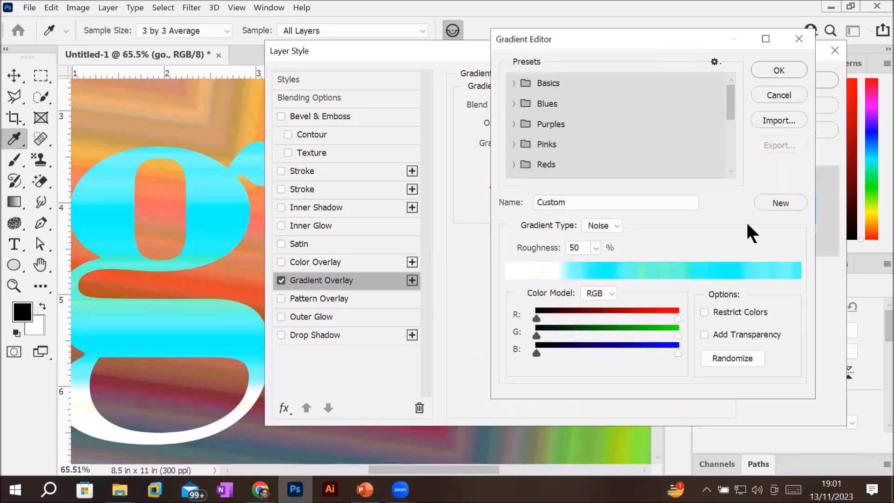
# Step: Randomize the text overlay's noise gradient six times to try different colour combinations
pyautogui.click(734, 356)
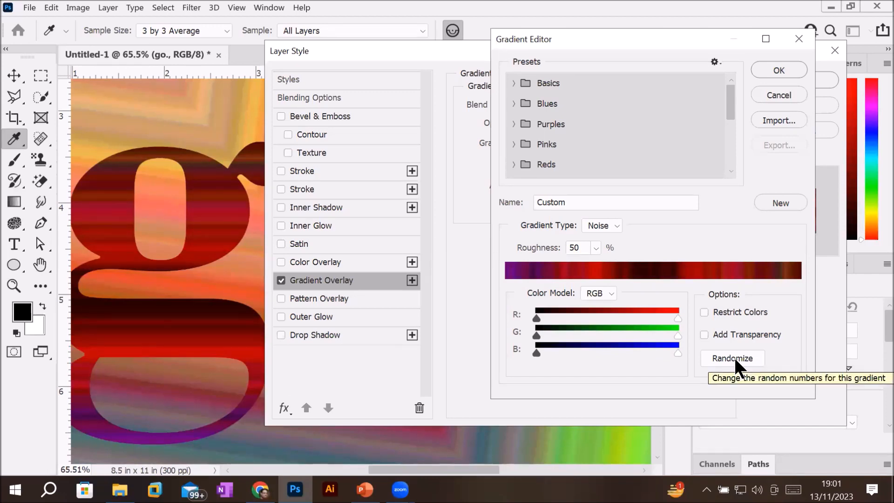
pyautogui.click(733, 356)
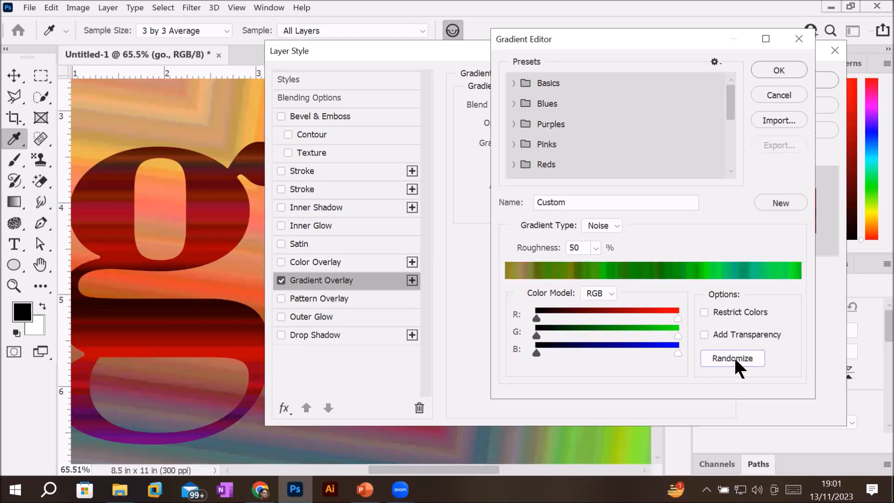
pyautogui.click(734, 356)
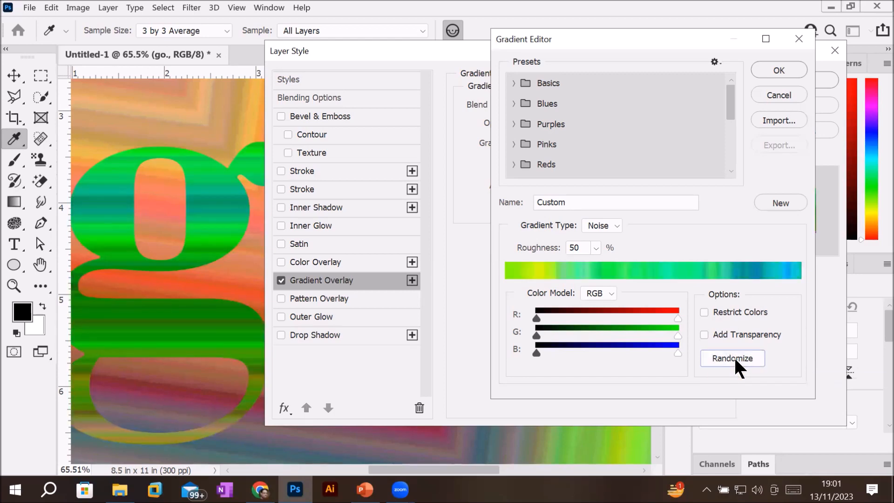
pyautogui.click(734, 356)
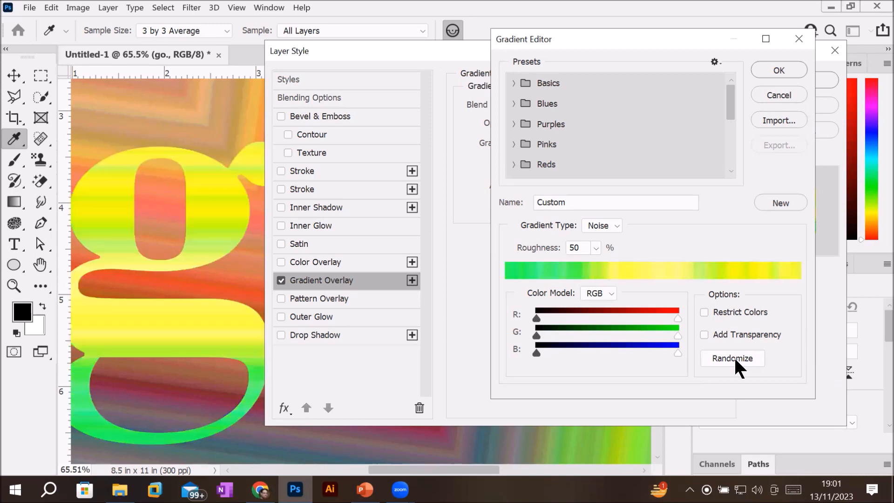
pyautogui.click(734, 356)
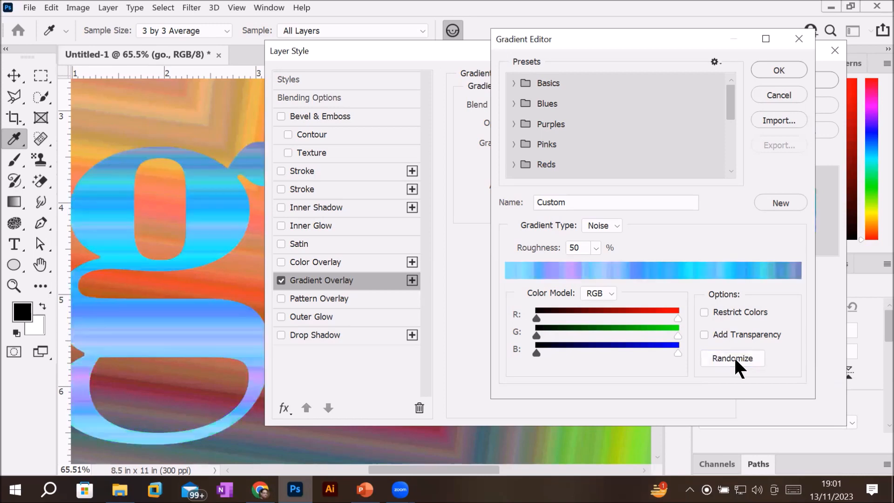
pyautogui.click(733, 356)
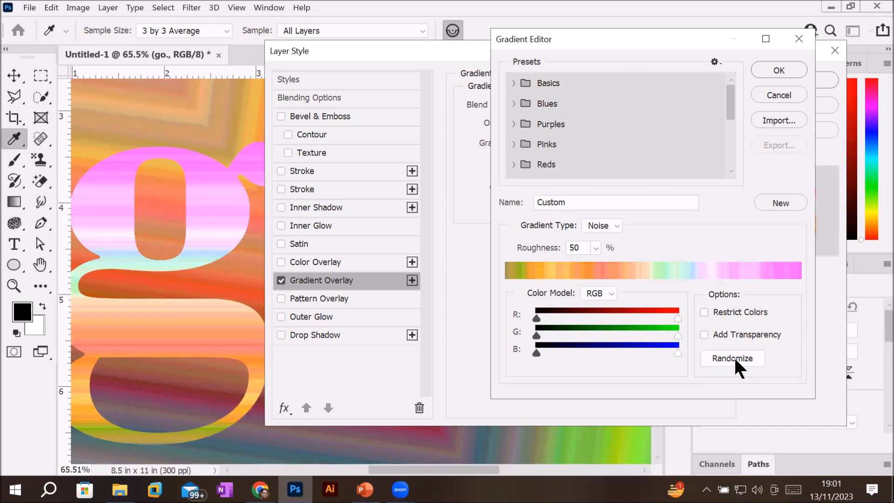
# Step: Change the overlay's gradient type to Solid and remove its blue and white colour stops
pyautogui.click(616, 224)
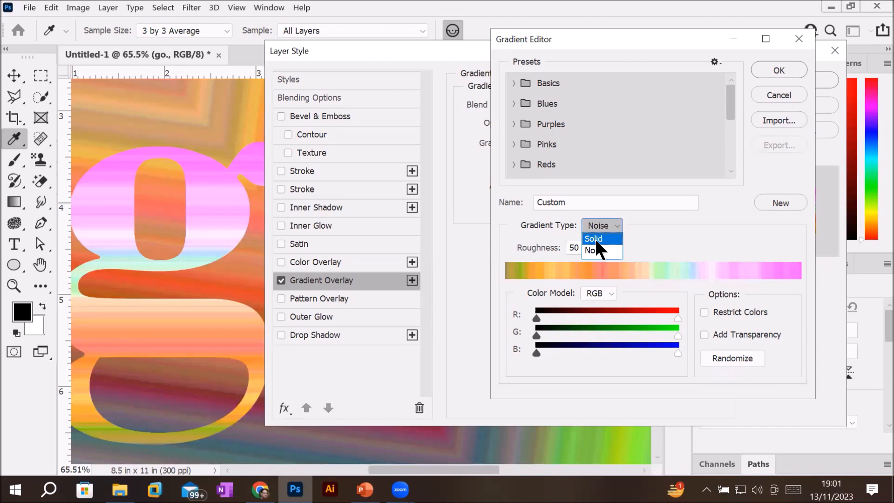
pyautogui.click(595, 238)
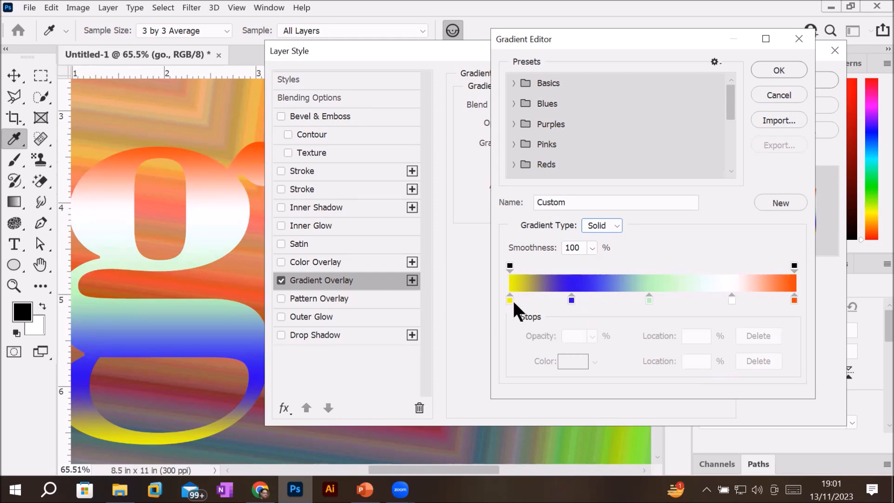
pyautogui.moveTo(569, 299); pyautogui.dragTo(660, 337)
pyautogui.click(649, 297)
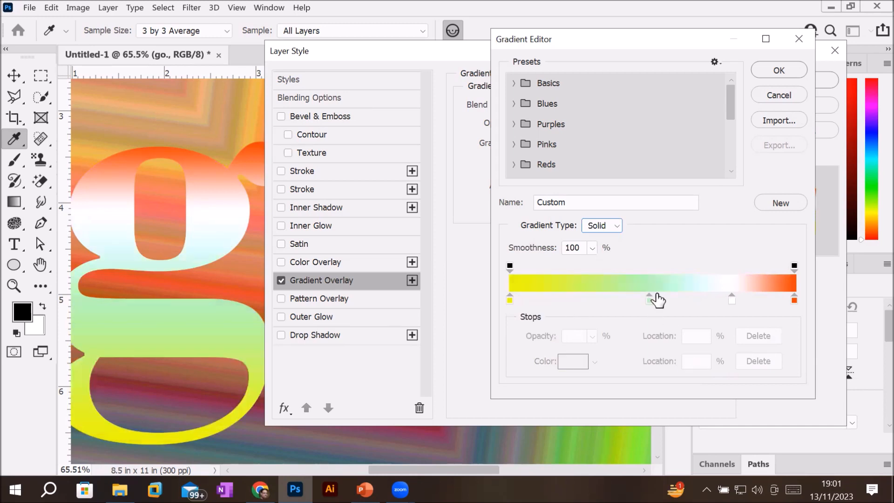
pyautogui.moveTo(730, 298); pyautogui.dragTo(725, 437)
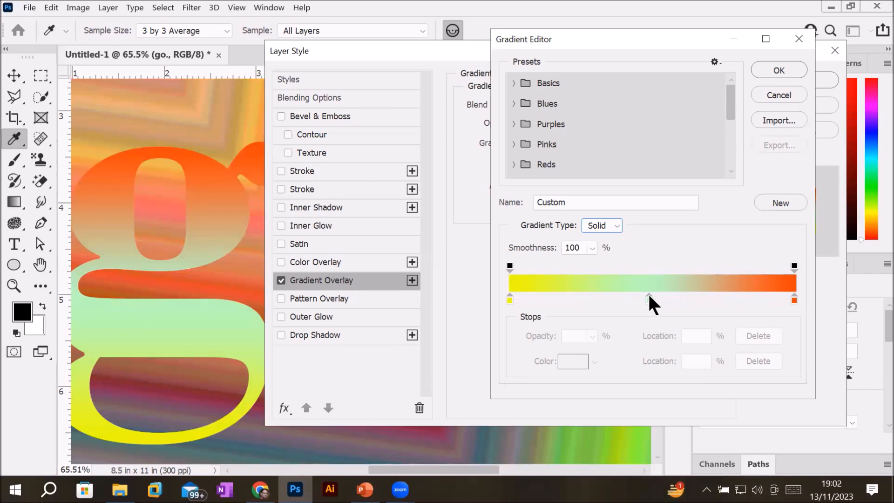
# Step: Move the light green stop to 13% and recolour the orange end stop to near-black
pyautogui.moveTo(649, 296); pyautogui.dragTo(545, 292)
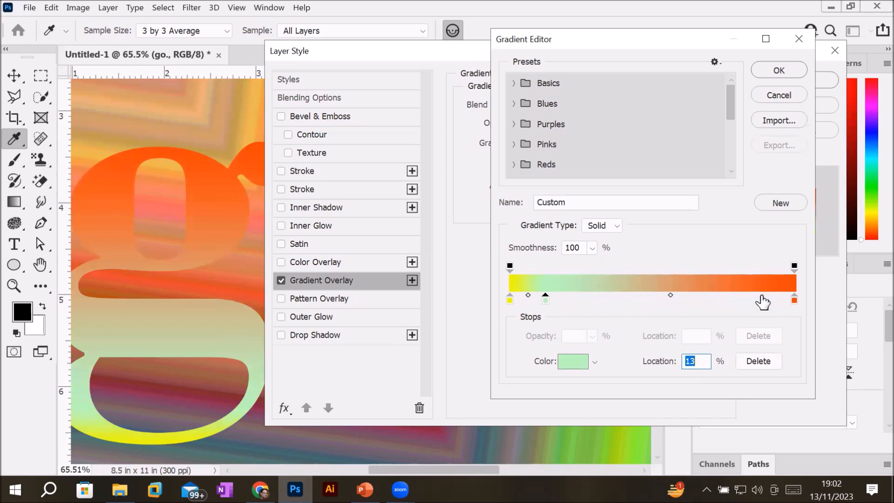
pyautogui.doubleClick(794, 300)
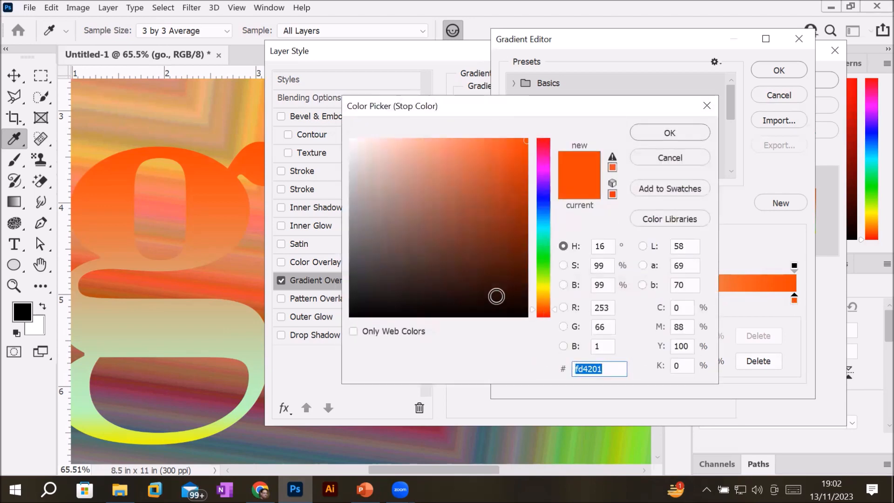
pyautogui.click(503, 305)
pyautogui.click(672, 129)
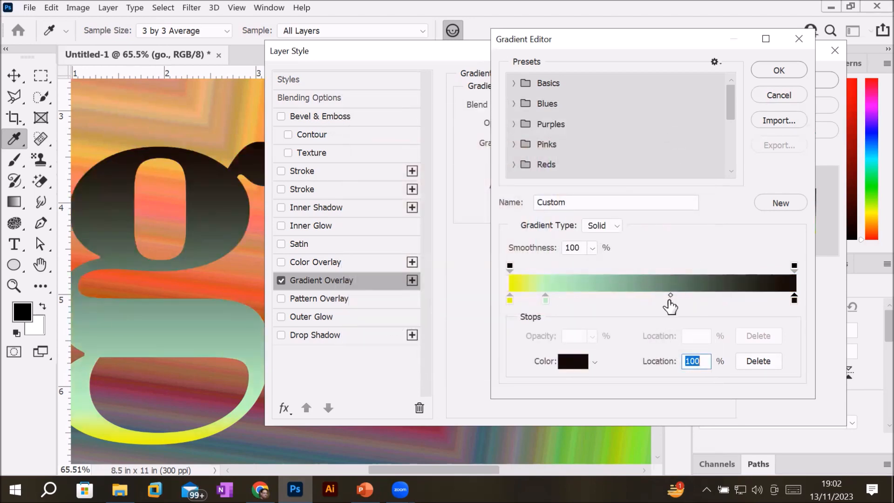
# Step: Shift the midpoint between the green and black stops to 12% and 84%, and remove the green stop
pyautogui.moveTo(670, 295); pyautogui.dragTo(576, 295)
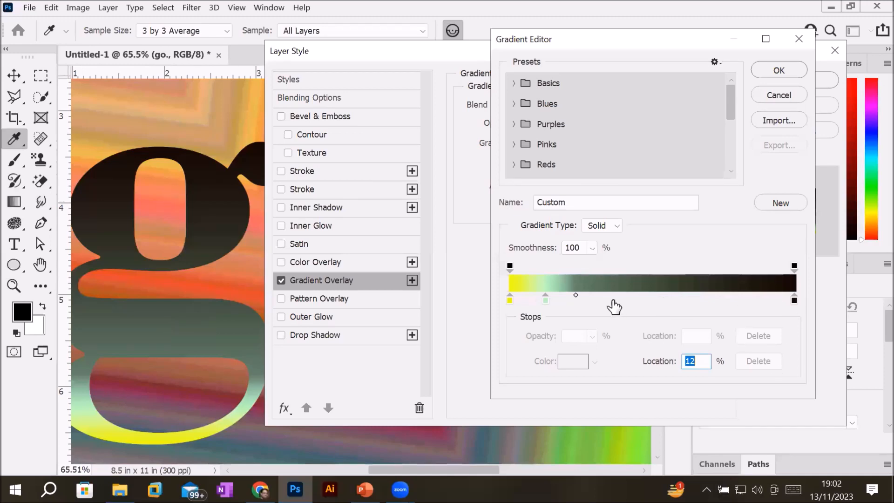
pyautogui.moveTo(576, 295); pyautogui.dragTo(759, 300)
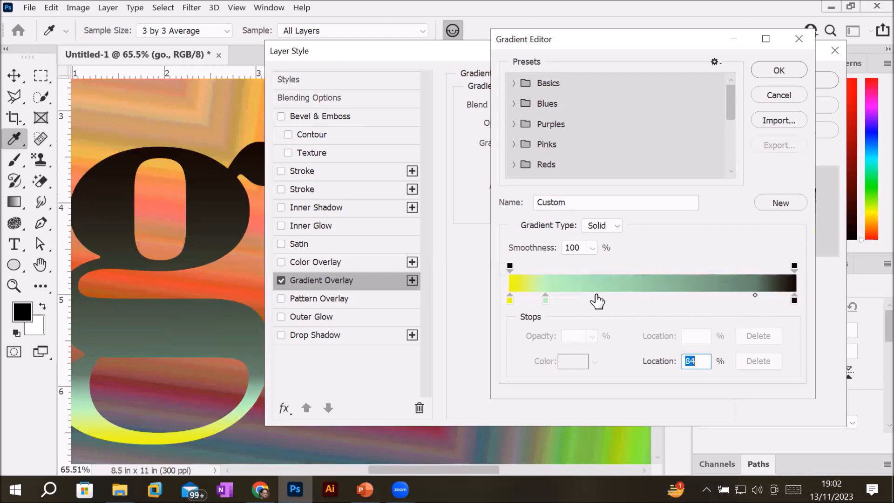
pyautogui.moveTo(544, 293); pyautogui.dragTo(671, 323)
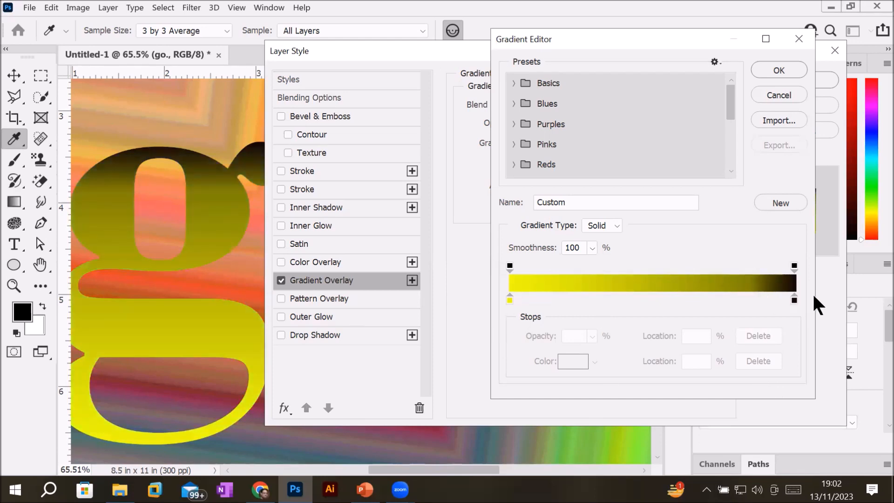
# Step: Select the black and yellow end stops in turn, and discard the gradient edits
pyautogui.click(793, 299)
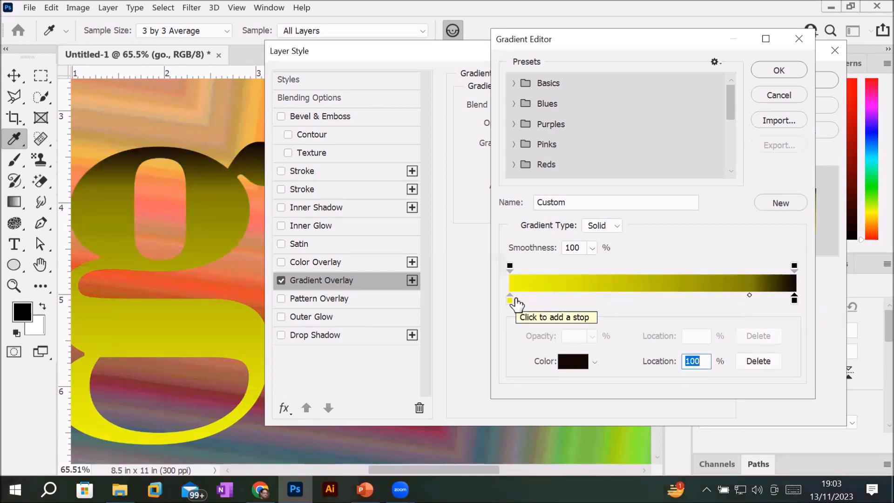
pyautogui.click(510, 298)
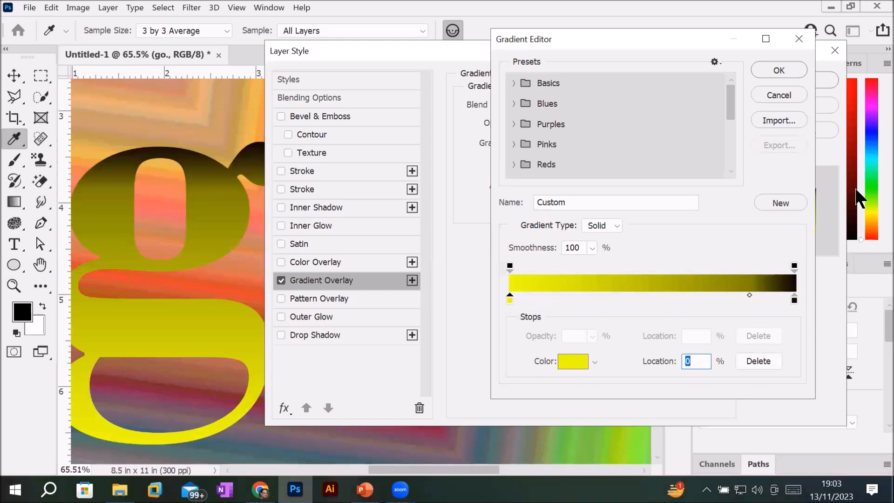
pyautogui.click(787, 93)
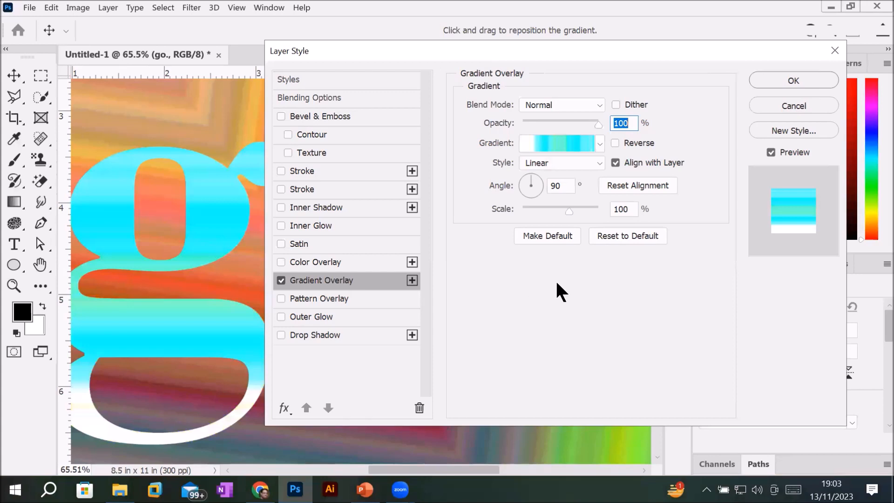
# Step: Try the Radial and Angle styles for the text's Gradient Overlay and discard the changes
pyautogui.click(598, 160)
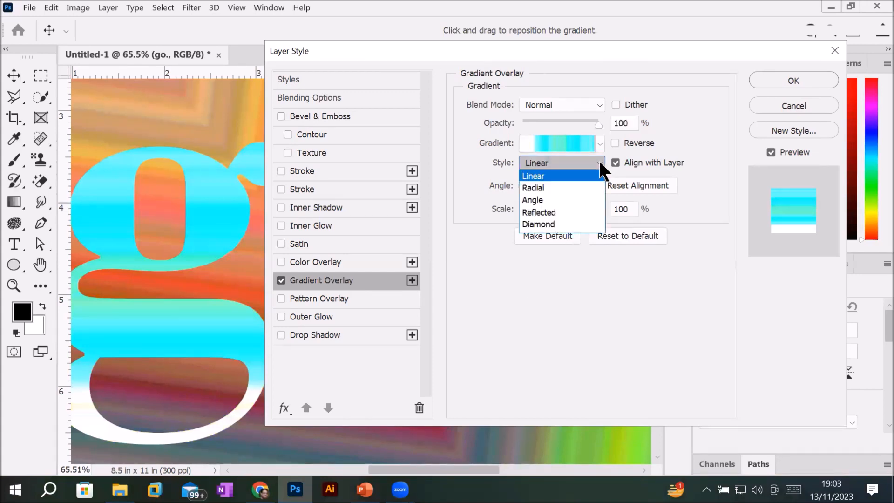
pyautogui.click(570, 187)
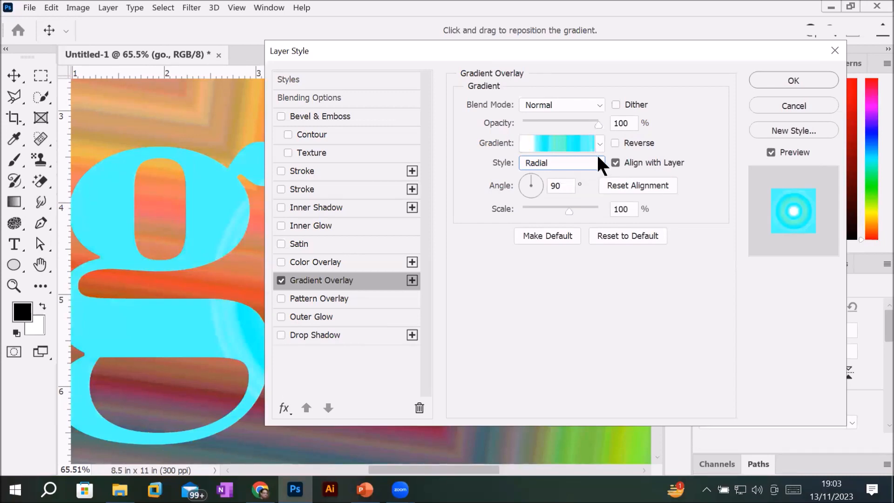
pyautogui.click(598, 158)
pyautogui.click(582, 196)
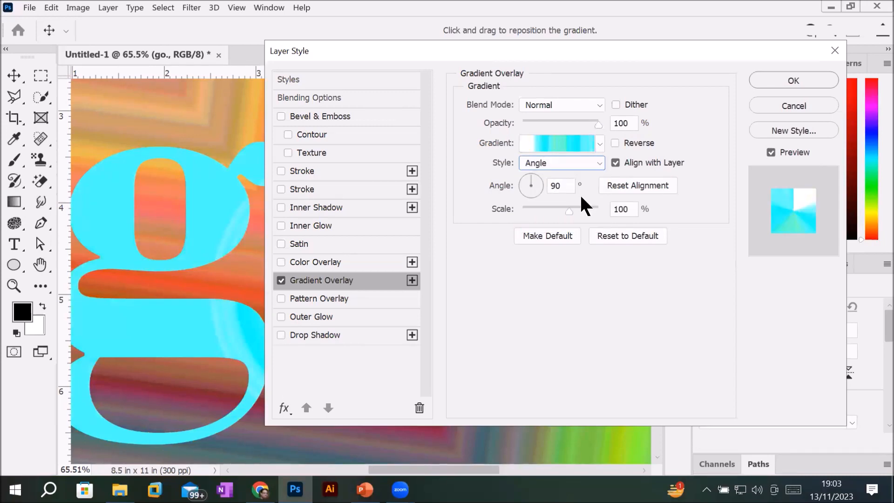
pyautogui.click(557, 141)
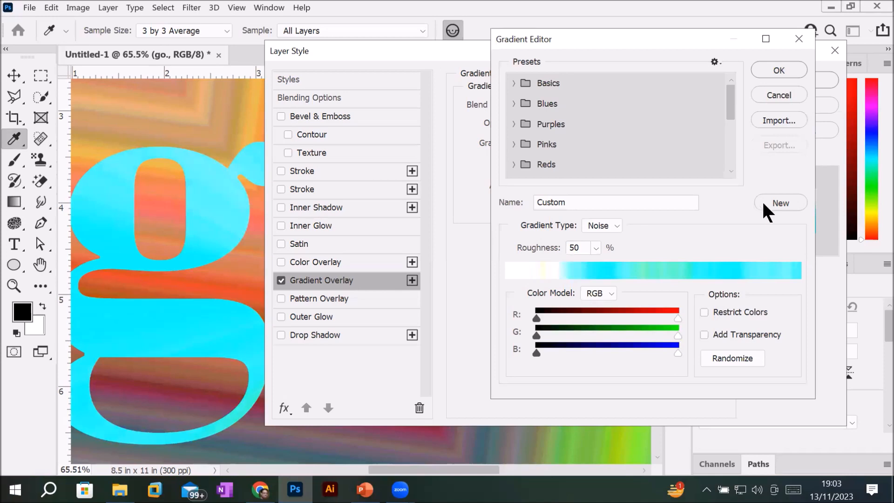
pyautogui.click(779, 91)
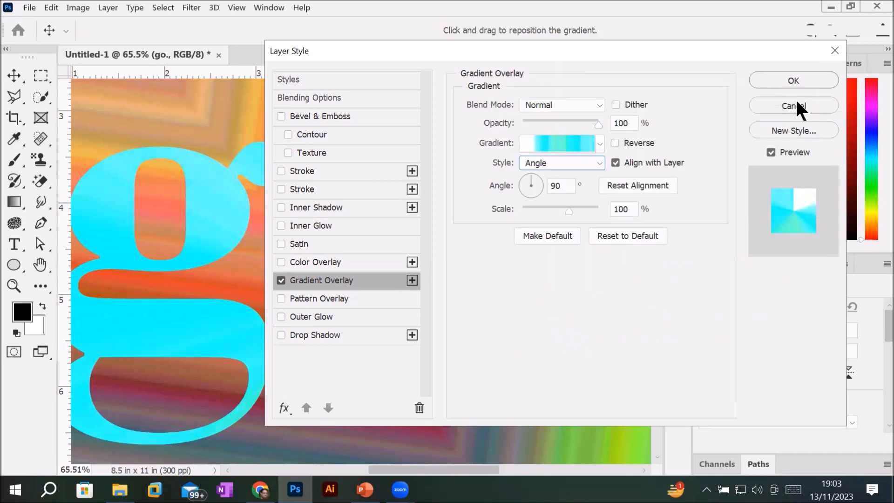
pyautogui.press('Return')
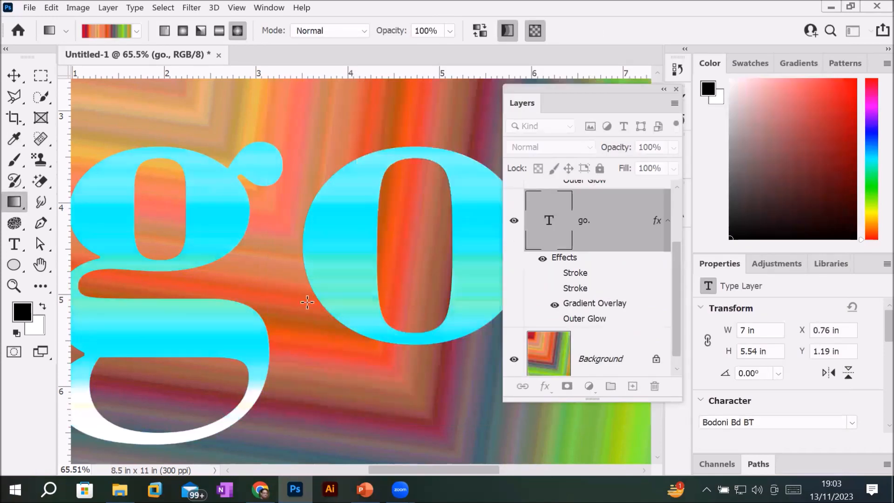
# Step: Toggle the Reverse option of the go. text's Gradient Overlay several times, leaving the gradient reversed
pyautogui.scroll(-3, 475, 302)
pyautogui.scroll(2, 484, 288)
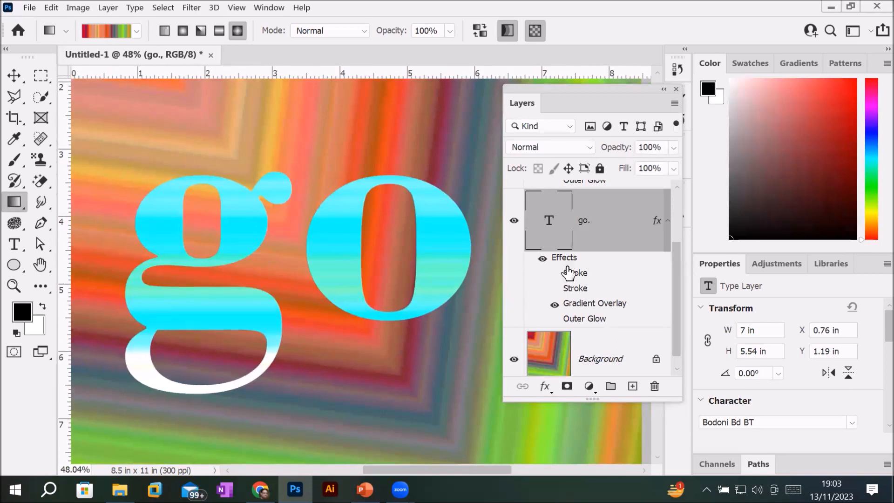
pyautogui.doubleClick(573, 305)
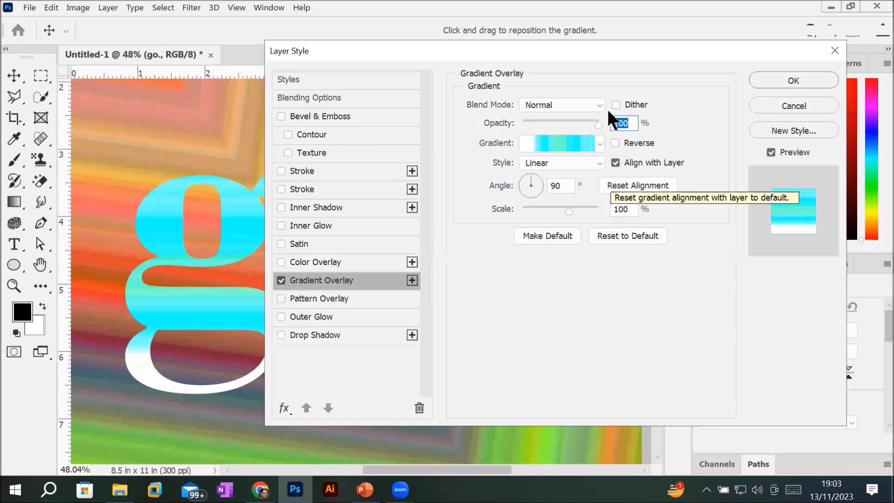
pyautogui.moveTo(593, 50); pyautogui.dragTo(696, 45)
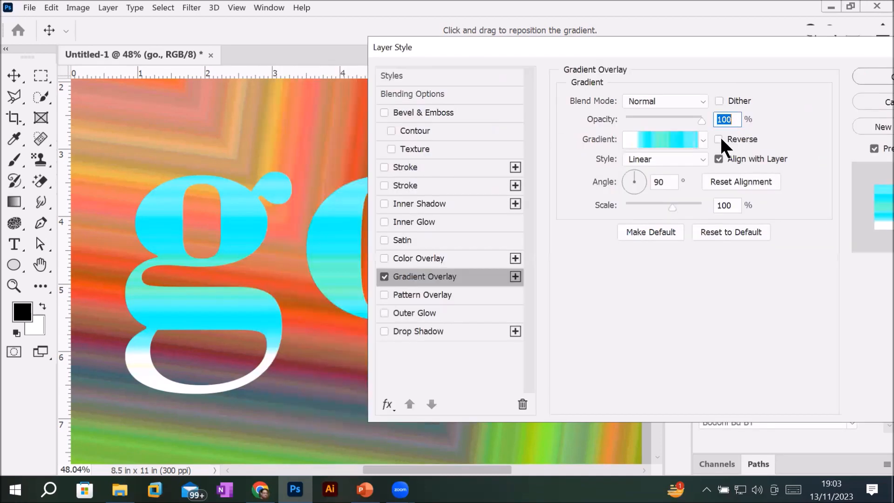
pyautogui.click(719, 139)
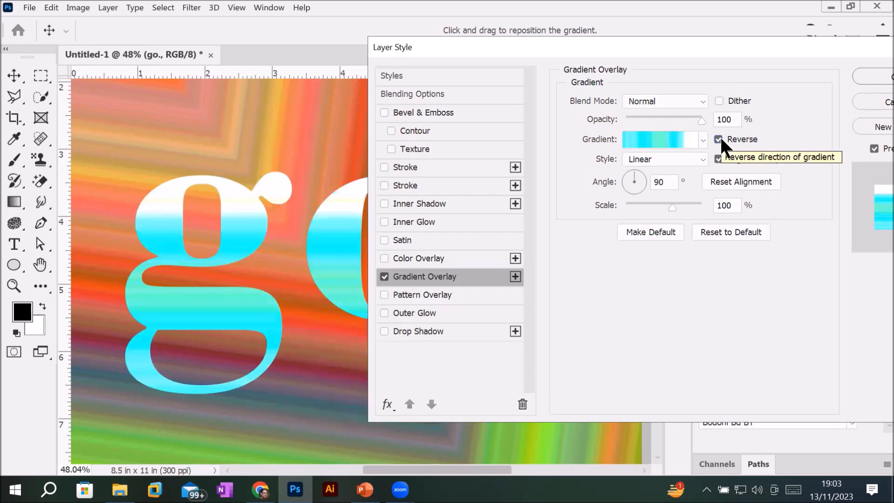
pyautogui.click(719, 138)
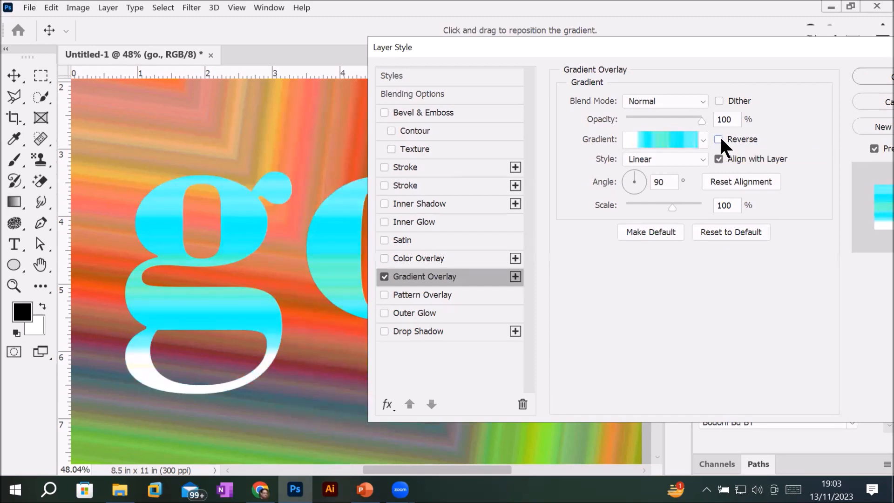
pyautogui.click(721, 138)
pyautogui.click(720, 137)
pyautogui.click(720, 138)
# Step: Switch the Gradient Overlay to the Radial style and try angles of -163° and -62°
pyautogui.click(701, 154)
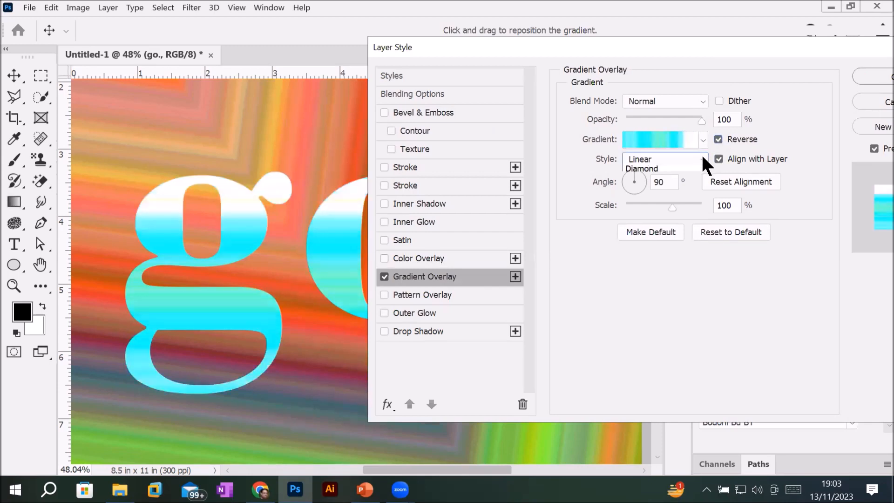
pyautogui.click(668, 180)
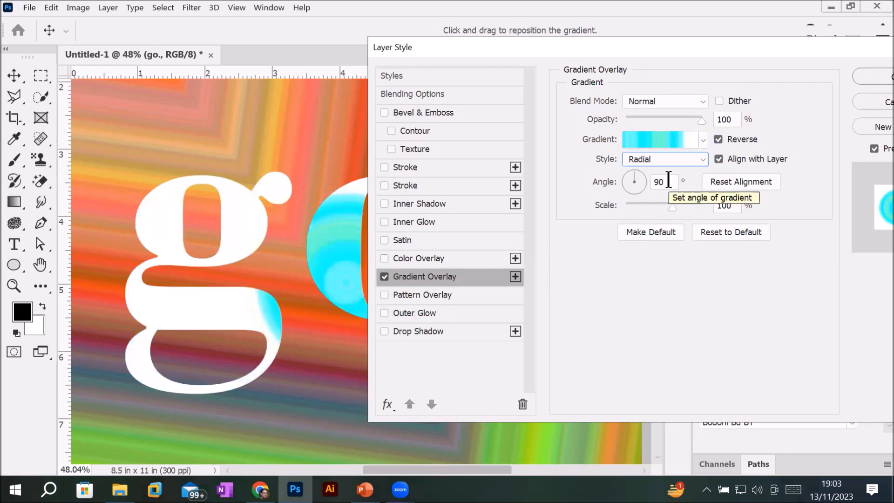
pyautogui.moveTo(641, 180)
pyautogui.mouseDown()
pyautogui.moveTo(623, 184)
pyautogui.moveTo(624, 176)
pyautogui.mouseUp()
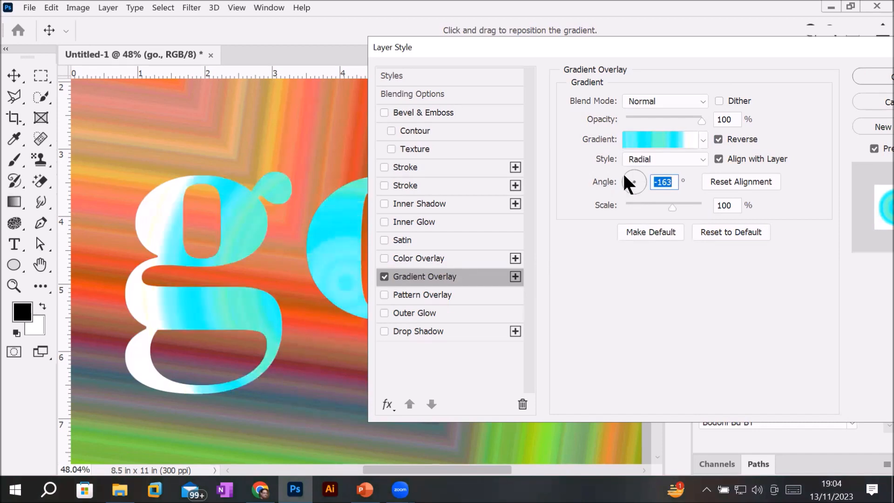
pyautogui.click(636, 186)
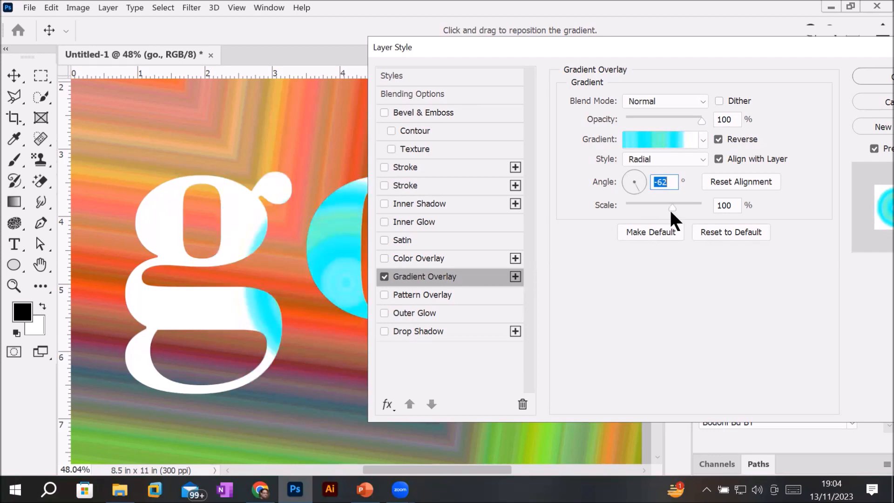
# Step: Try the radial gradient at scales of 34% and 150%, ending at 117%
pyautogui.moveTo(670, 208); pyautogui.dragTo(636, 207)
pyautogui.moveTo(605, 45); pyautogui.dragTo(715, 49)
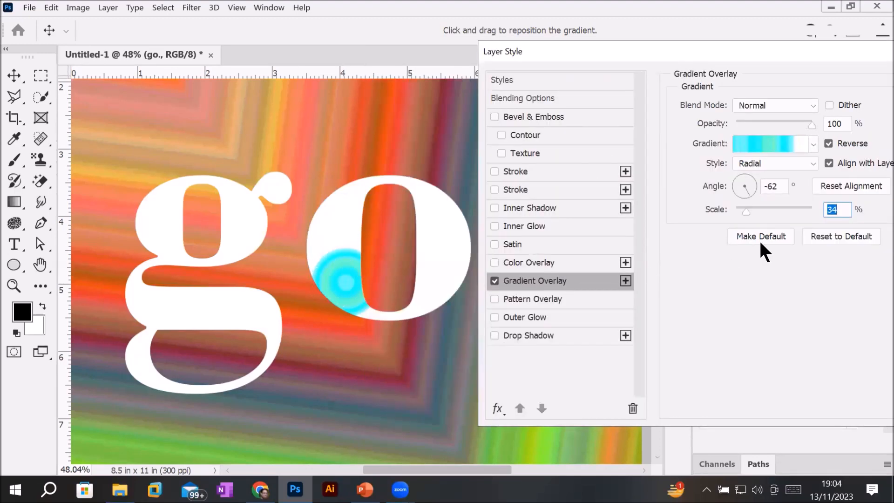
pyautogui.moveTo(745, 211); pyautogui.dragTo(853, 210)
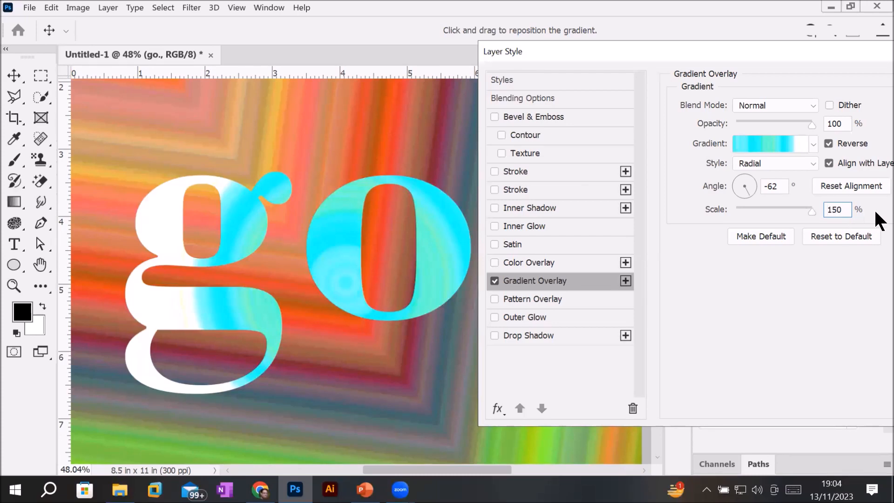
pyautogui.moveTo(876, 212); pyautogui.dragTo(791, 204)
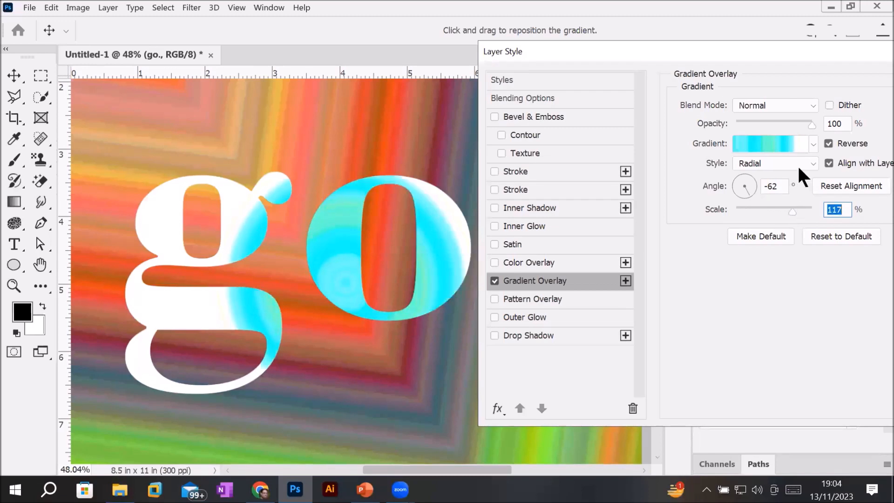
# Step: Return the Gradient Overlay to the Linear style and try its scale at 10% and 74%
pyautogui.click(813, 161)
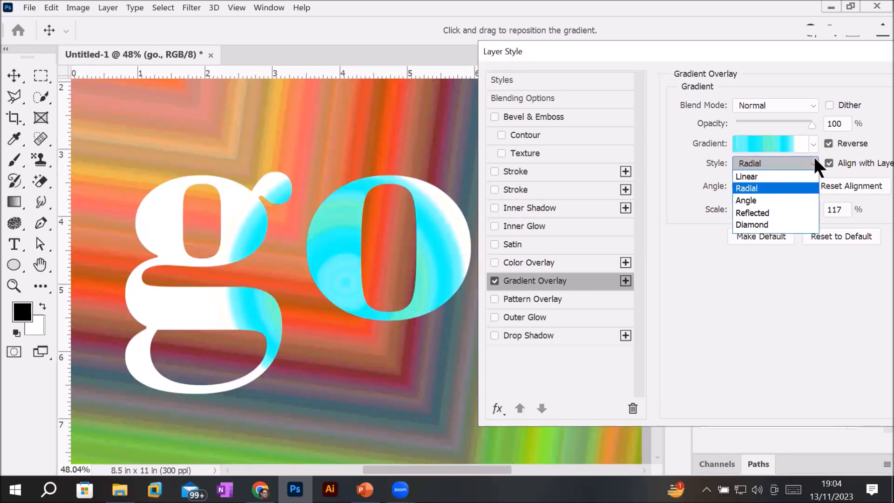
pyautogui.click(767, 177)
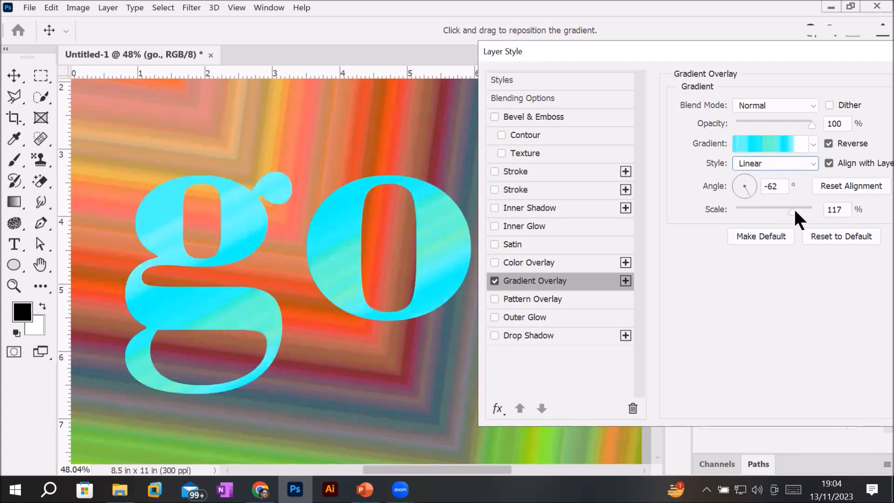
pyautogui.moveTo(793, 207); pyautogui.dragTo(716, 212)
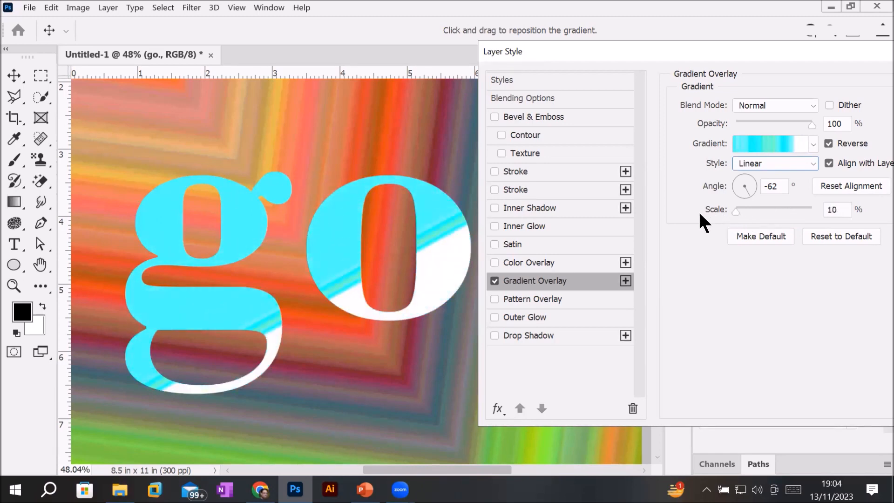
pyautogui.moveTo(730, 210); pyautogui.dragTo(766, 212)
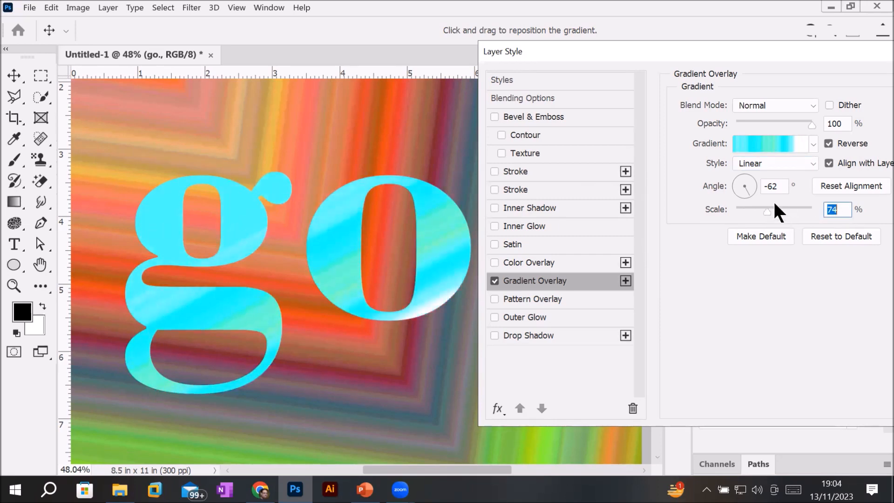
# Step: Rotate the linear gradient to -154°, disable the Gradient Overlay, and discard all the layer style changes
pyautogui.click(740, 176)
pyautogui.click(737, 189)
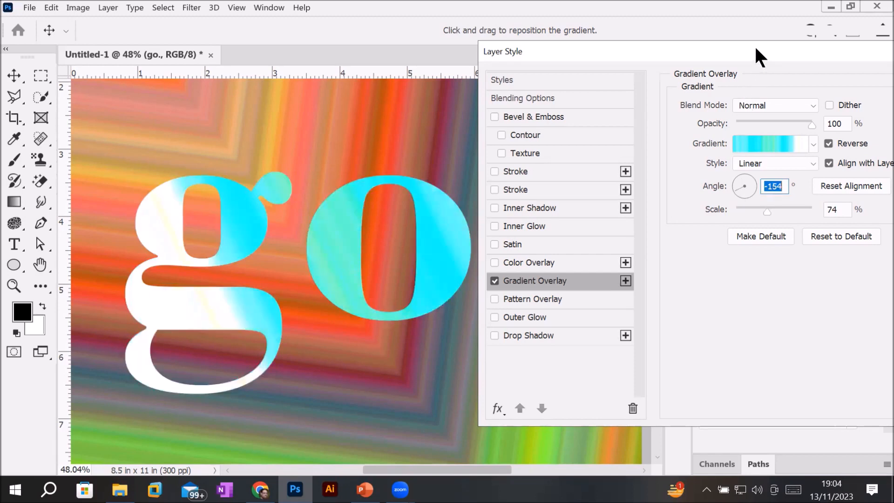
pyautogui.moveTo(756, 47); pyautogui.dragTo(464, 47)
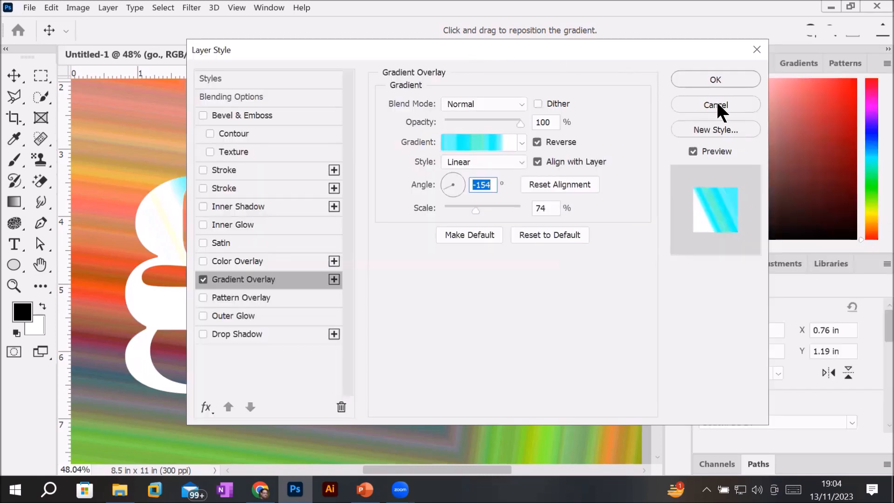
pyautogui.click(201, 279)
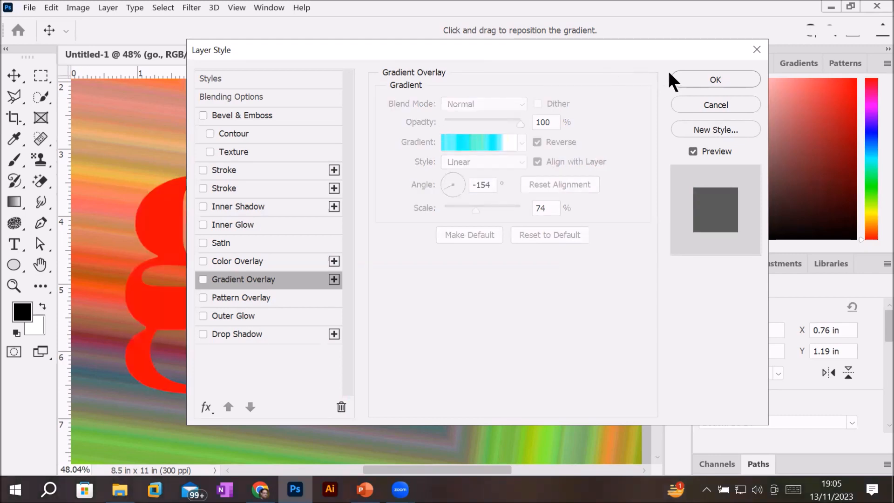
pyautogui.click(719, 105)
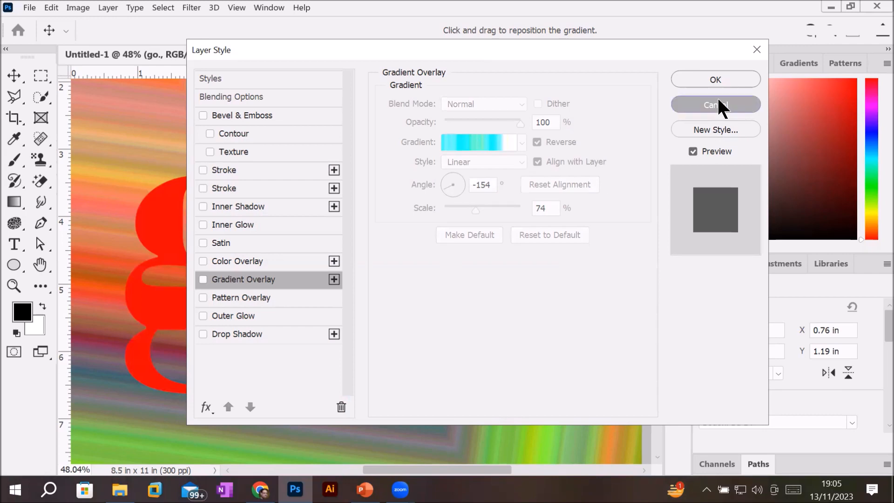
# Step: Fill the Background layer with white and replace that fill with black
pyautogui.scroll(-5, 469, 262)
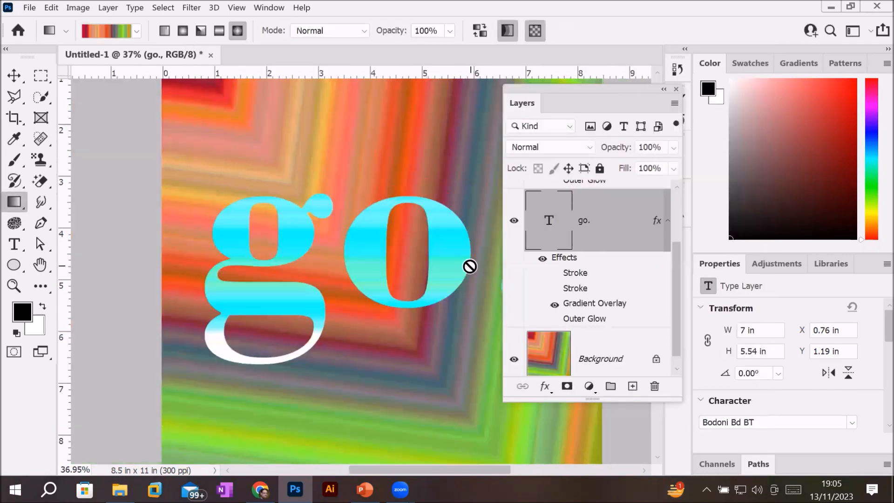
pyautogui.click(565, 359)
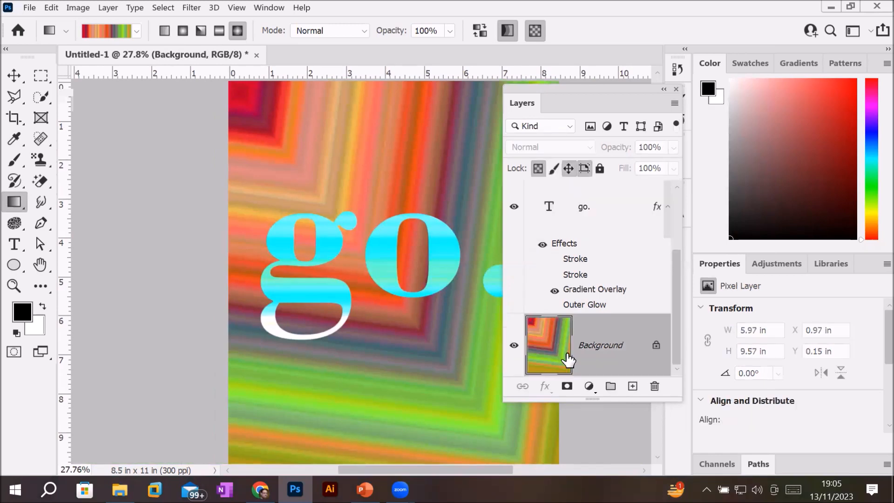
pyautogui.hotkey('ctrl', 'BackSpace')
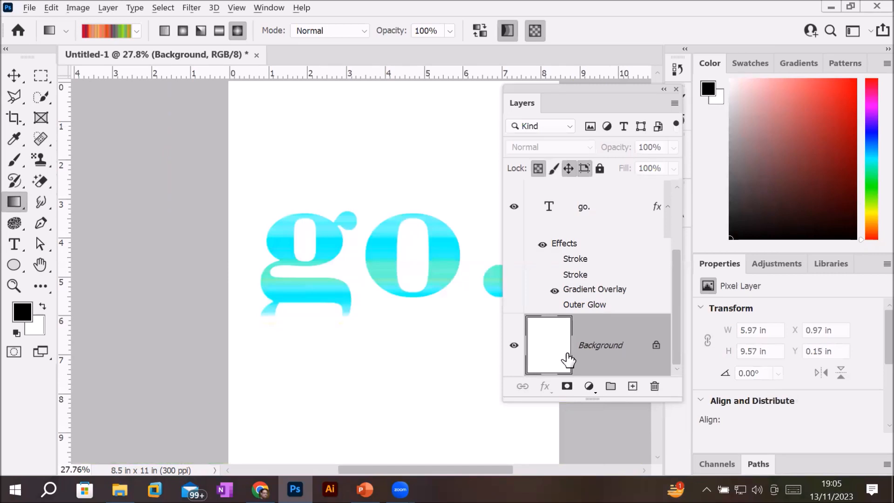
pyautogui.hotkey('alt', 'BackSpace')
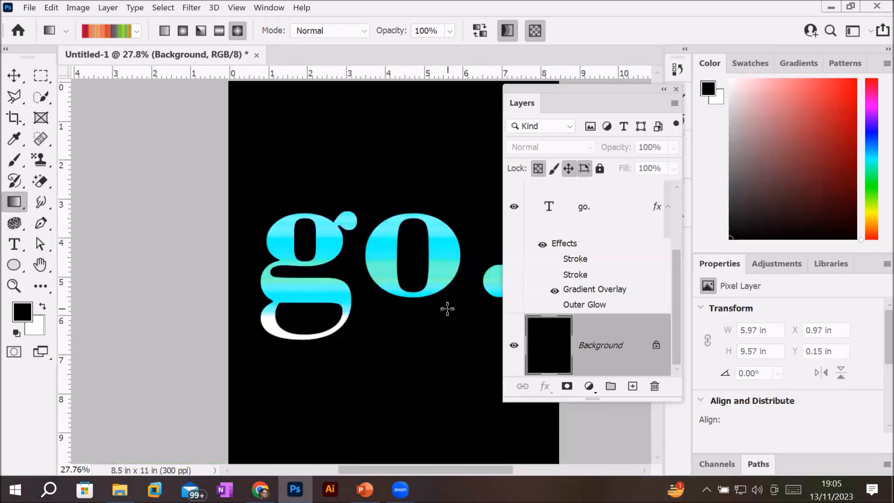
# Step: Fill the Background layer with white behind the go. text
pyautogui.scroll(3, 447, 308)
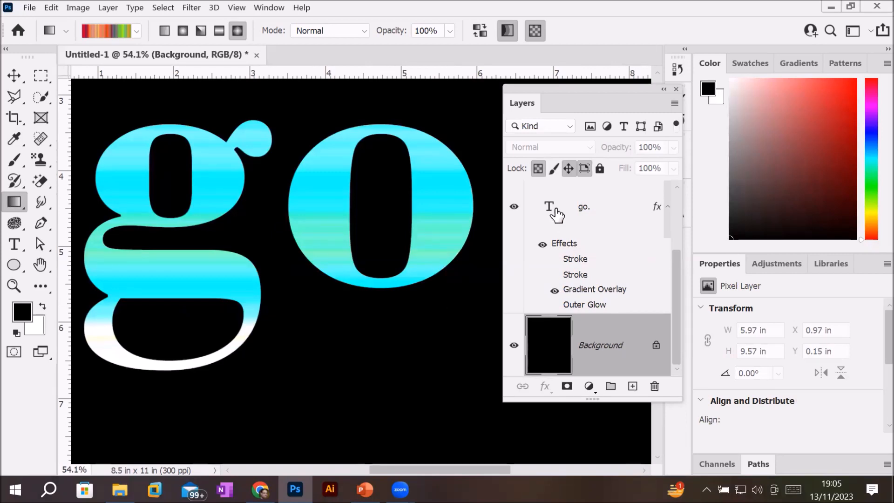
pyautogui.click(556, 214)
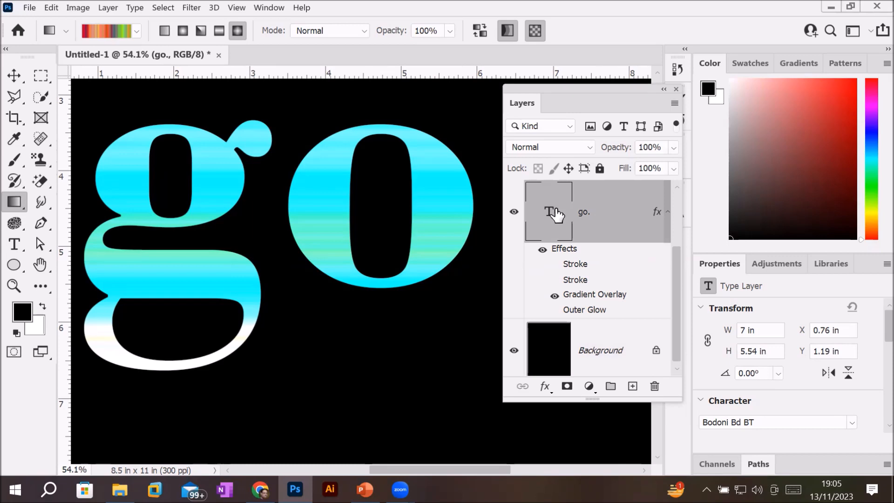
pyautogui.click(552, 352)
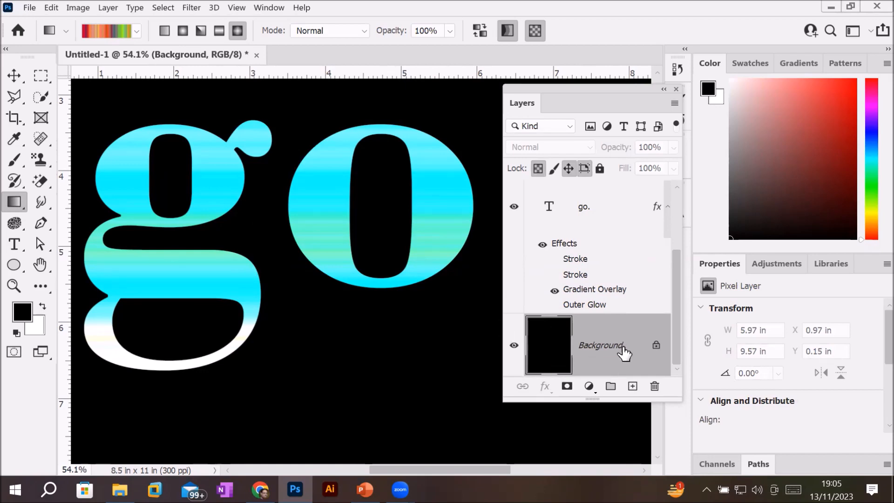
pyautogui.hotkey('ctrl', 'BackSpace')
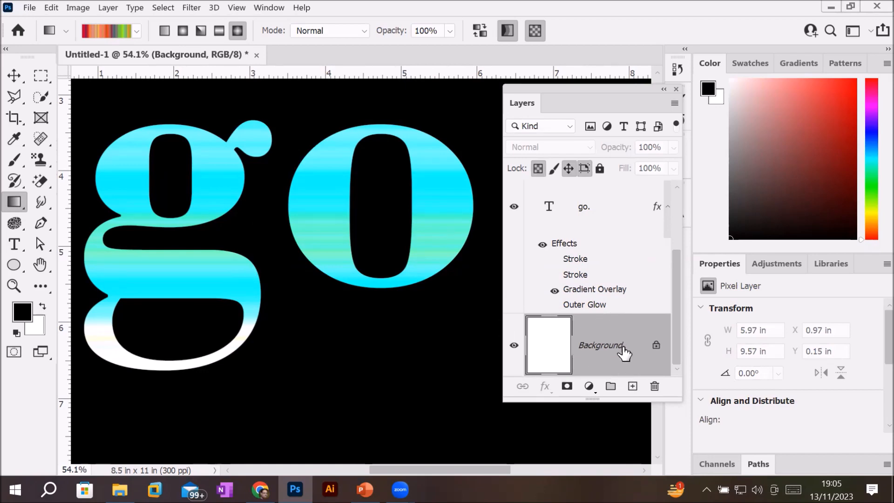
pyautogui.scroll(2, 387, 218)
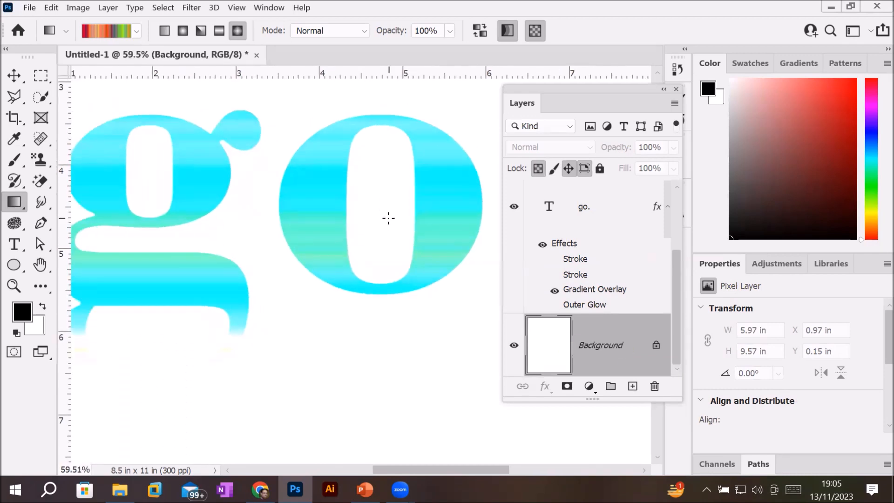
pyautogui.scroll(-2, 388, 218)
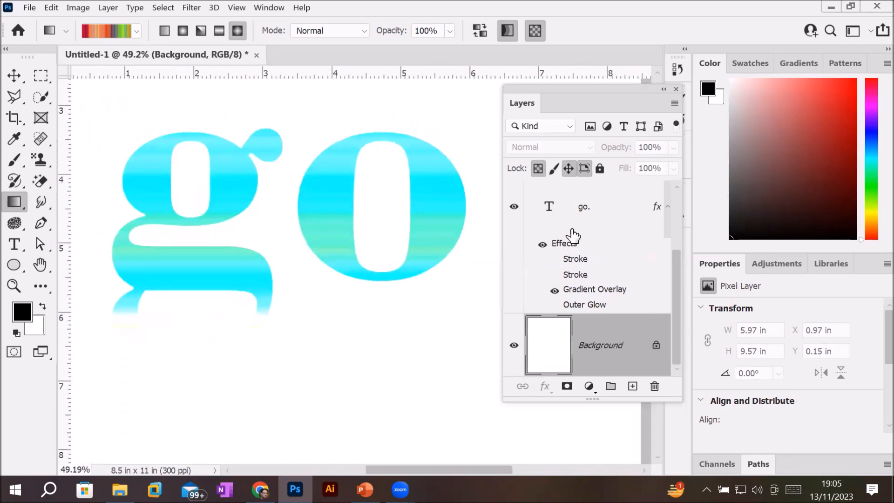
# Step: Hide the Gradient Overlay on the go. text layer and enable a Drop Shadow in its layer style
pyautogui.click(566, 214)
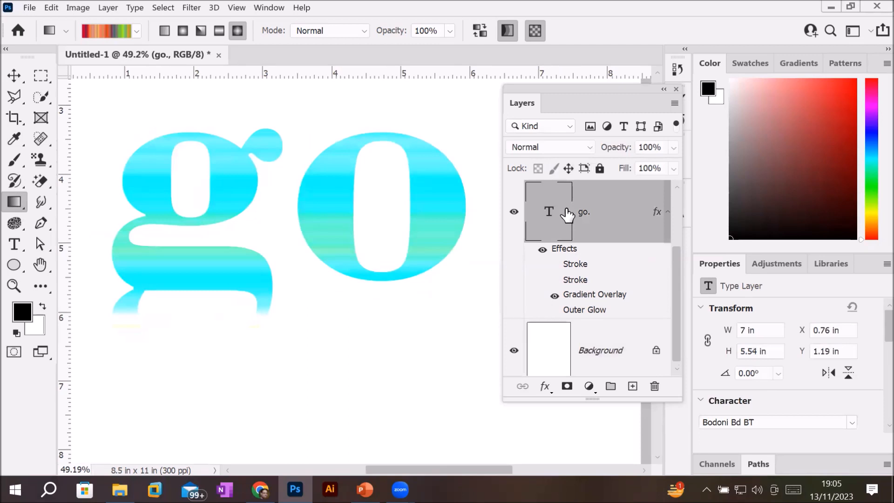
pyautogui.click(554, 296)
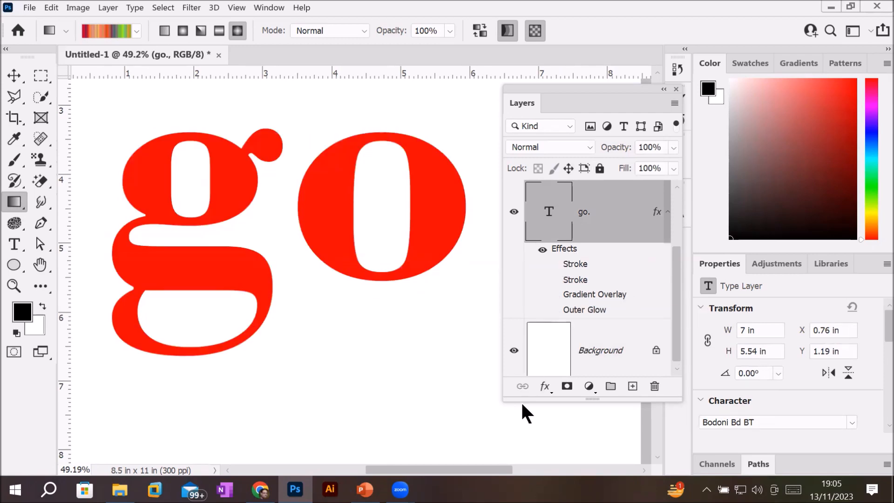
pyautogui.doubleClick(570, 258)
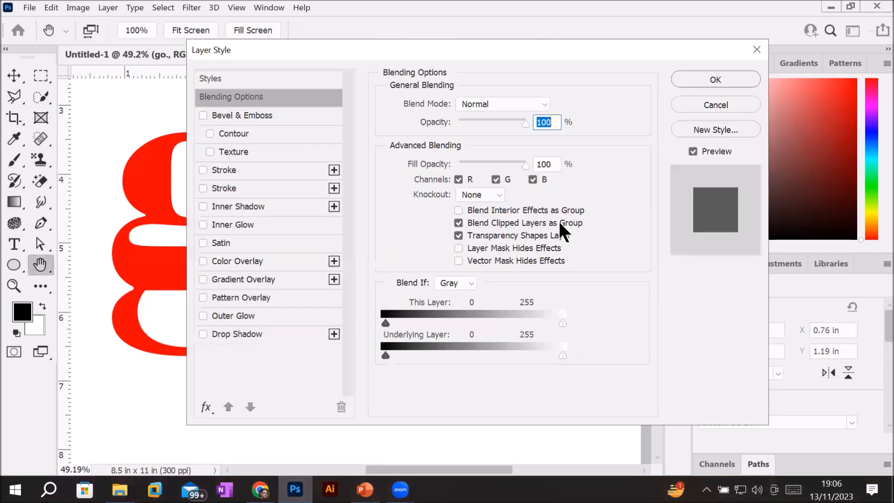
pyautogui.moveTo(464, 44); pyautogui.dragTo(656, 61)
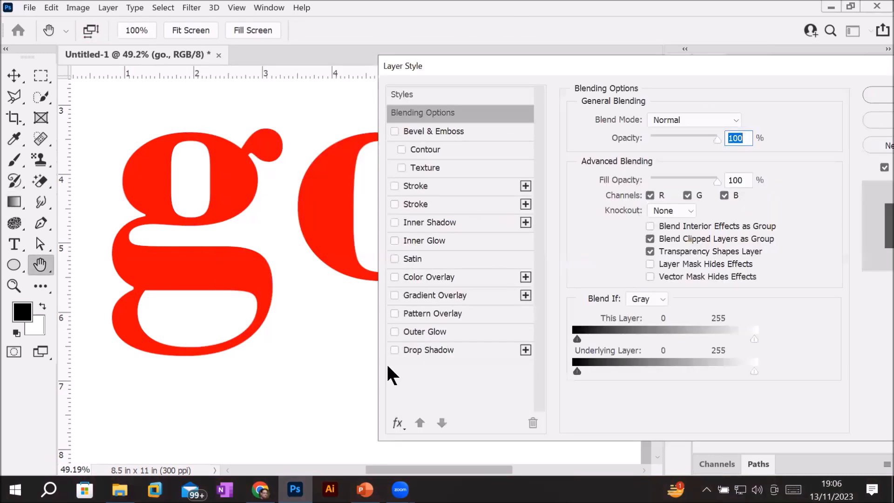
pyautogui.click(393, 350)
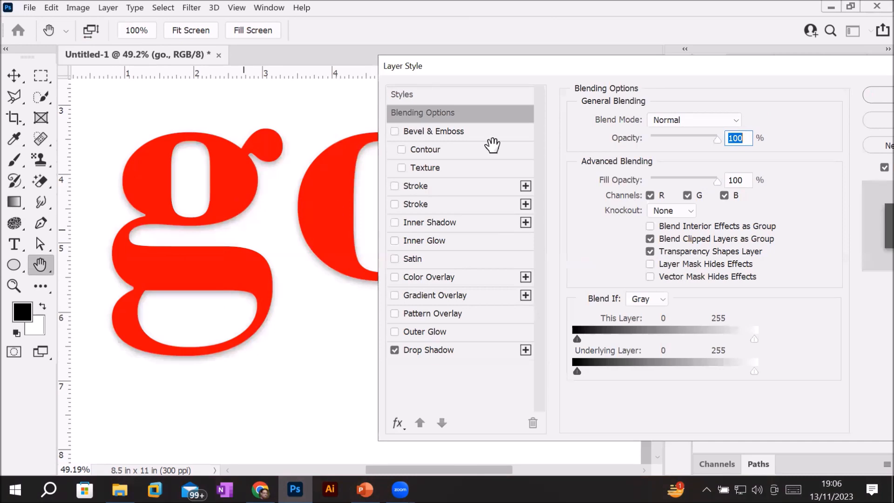
# Step: Accept the layer style changes and undo the Drop Shadow on the go. text
pyautogui.moveTo(673, 62); pyautogui.dragTo(526, 87)
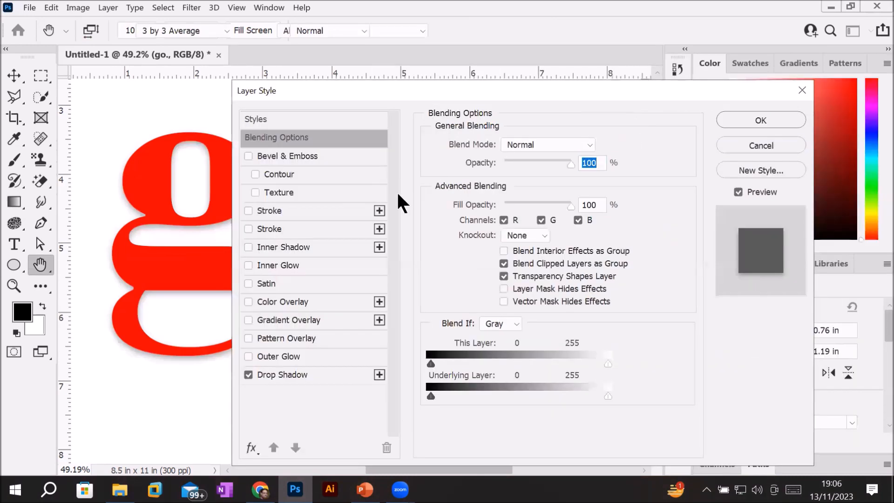
pyautogui.press('Return')
pyautogui.hotkey('ctrl', 'z')
pyautogui.scroll(2, 361, 205)
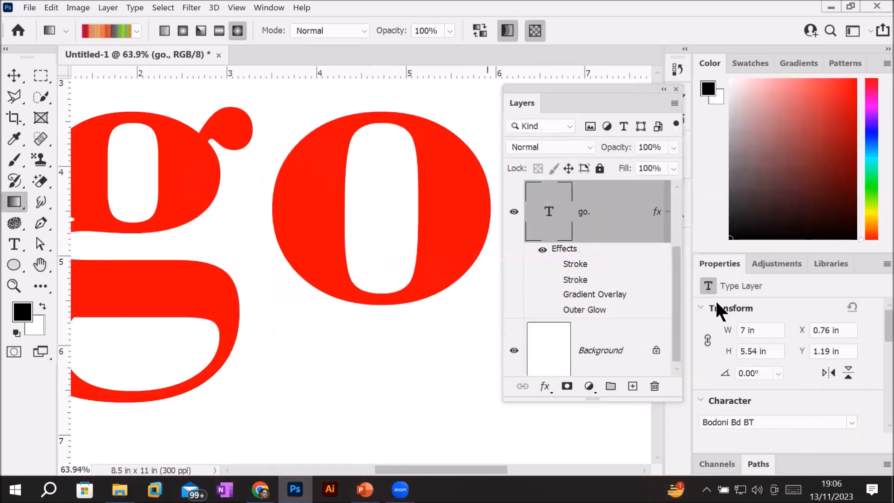
# Step: Enable a Drop Shadow on the go. text layer and open its settings in the layer style
pyautogui.doubleClick(576, 262)
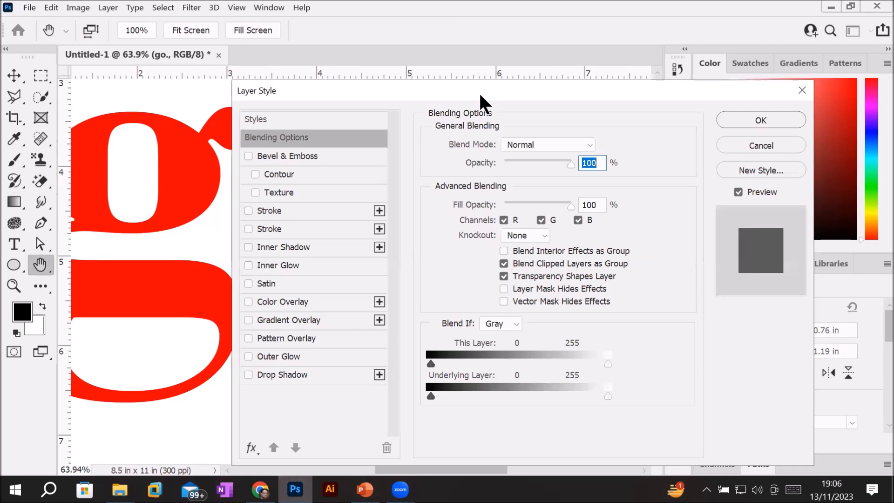
pyautogui.moveTo(480, 95); pyautogui.dragTo(668, 35)
pyautogui.click(440, 315)
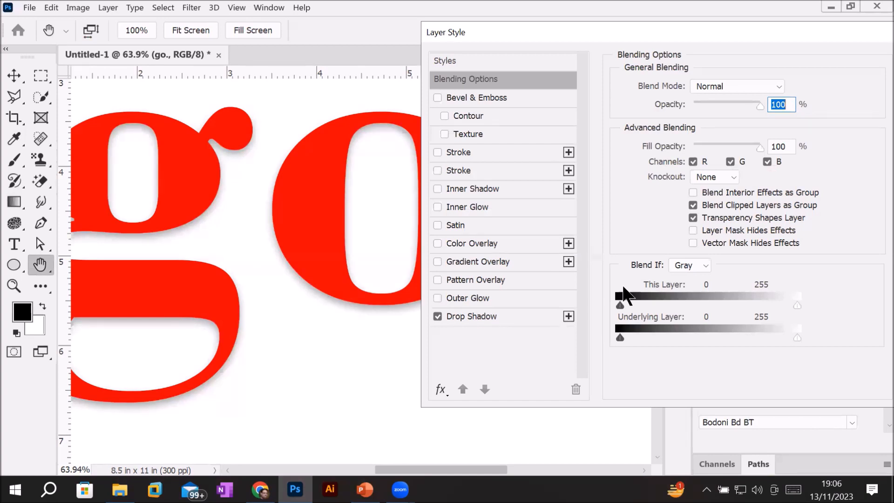
pyautogui.click(483, 315)
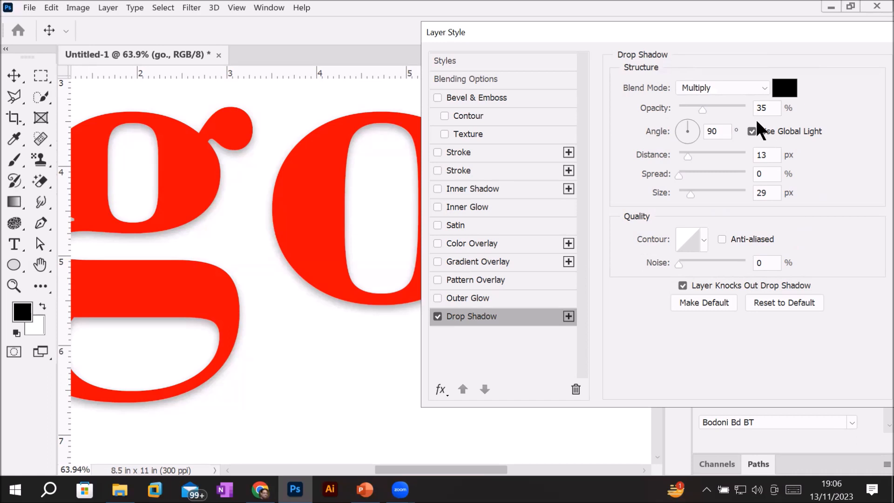
# Step: Set the Drop Shadow's opacity to 100% and its blend mode to Normal
pyautogui.click(764, 108)
pyautogui.moveTo(703, 109); pyautogui.dragTo(747, 108)
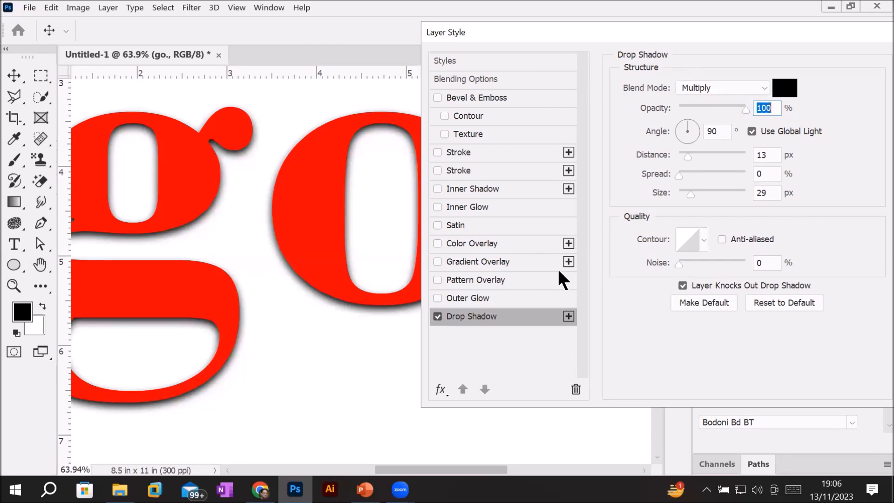
pyautogui.click(761, 87)
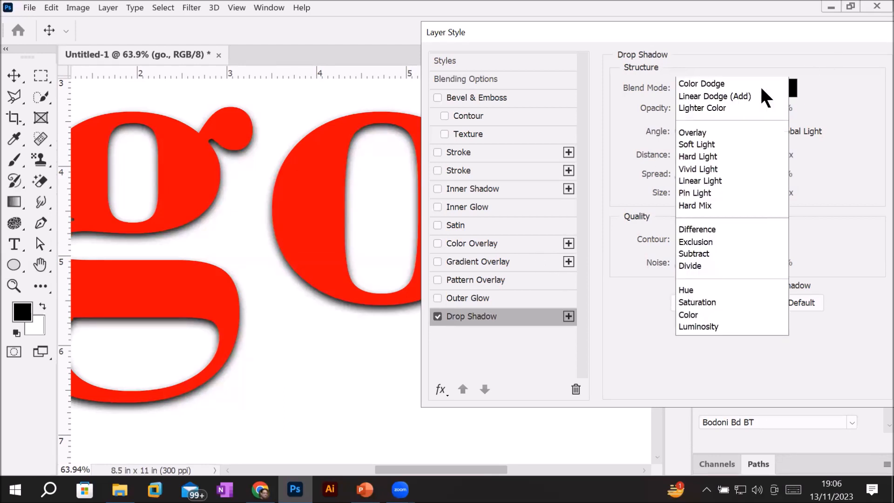
pyautogui.click(726, 83)
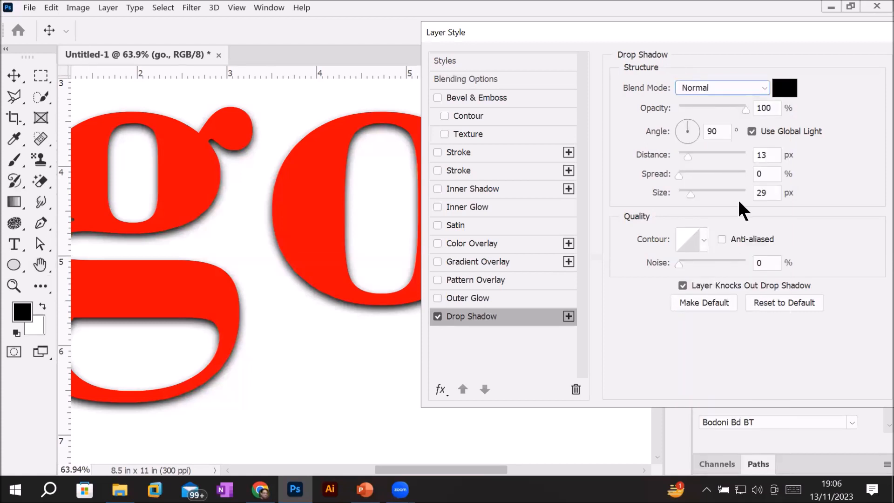
# Step: Set the Drop Shadow's distance to 45 px, spread to 74% and size to 35 px
pyautogui.moveTo(688, 154); pyautogui.dragTo(696, 155)
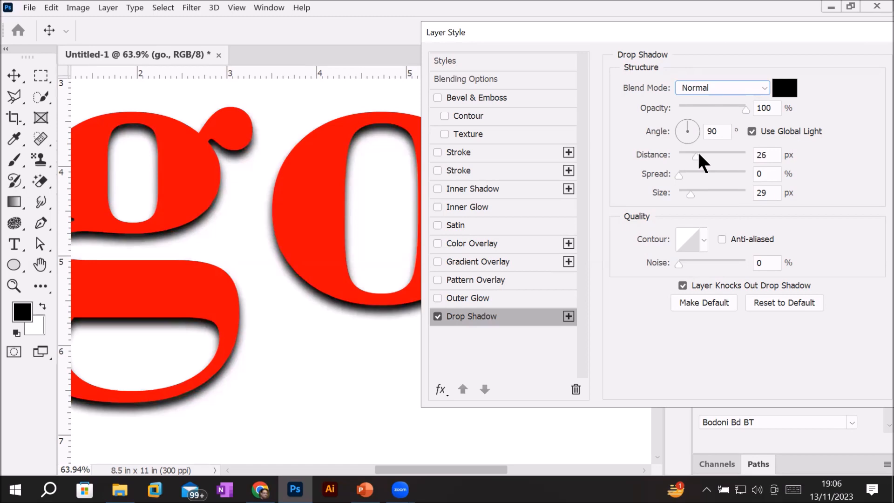
pyautogui.moveTo(695, 155); pyautogui.dragTo(701, 169)
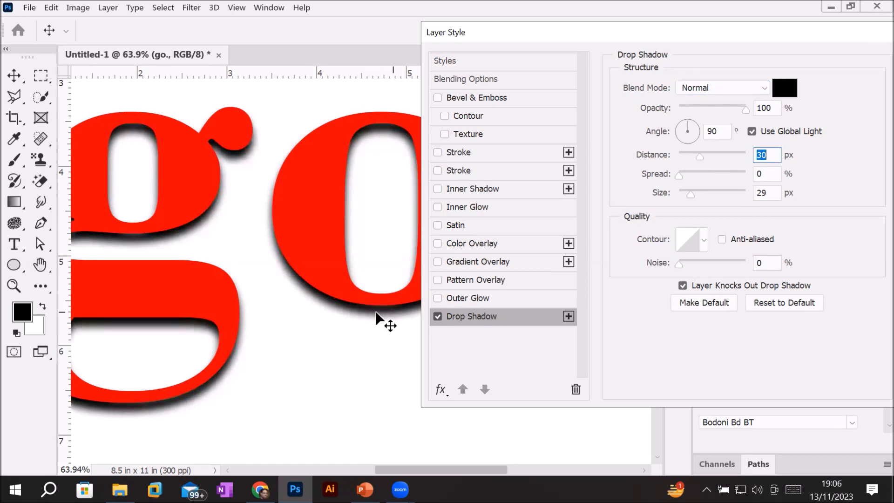
pyautogui.moveTo(680, 175); pyautogui.dragTo(692, 192)
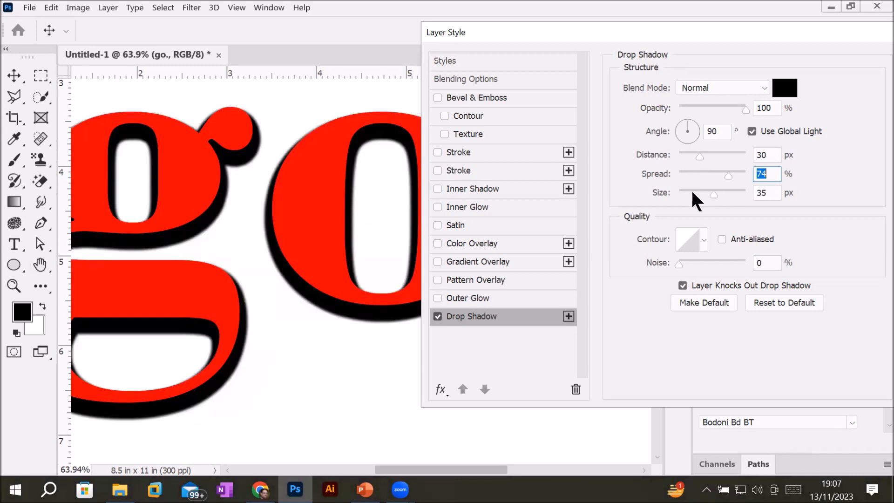
pyautogui.click(691, 189)
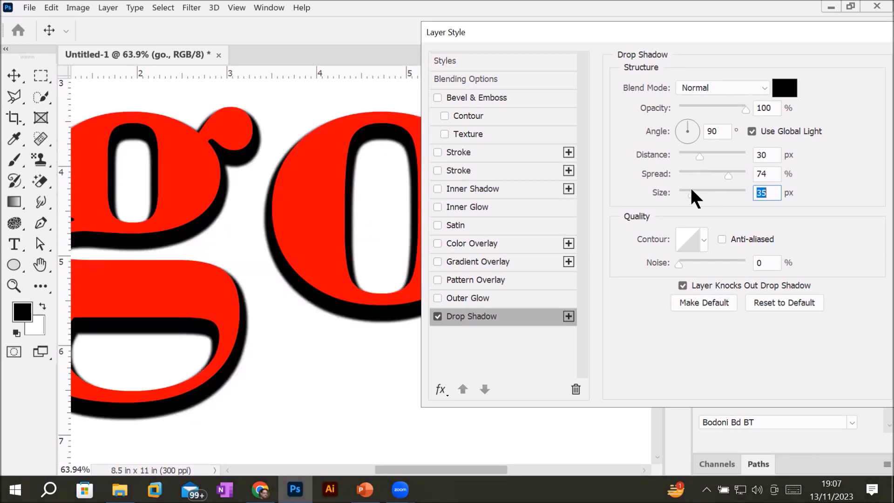
pyautogui.moveTo(702, 156); pyautogui.dragTo(708, 153)
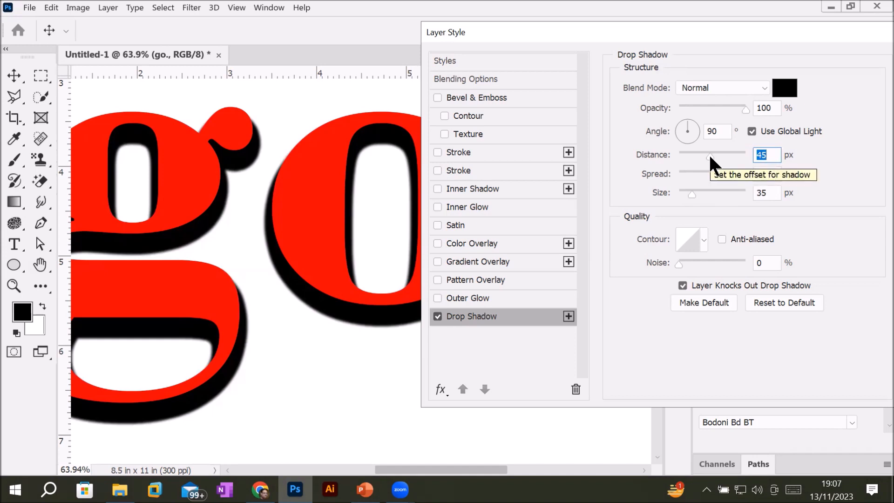
# Step: Try Drop Shadow angles of -92° and 157°, and return the angle to 90°
pyautogui.click(687, 139)
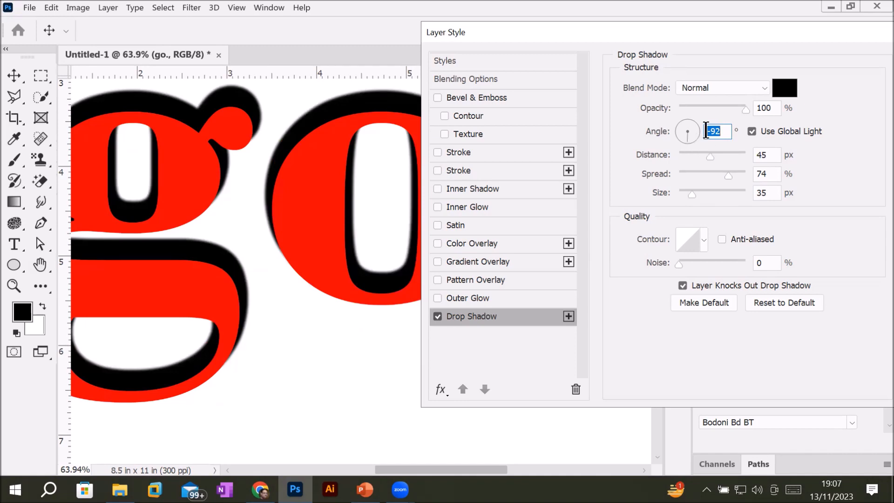
pyautogui.click(676, 127)
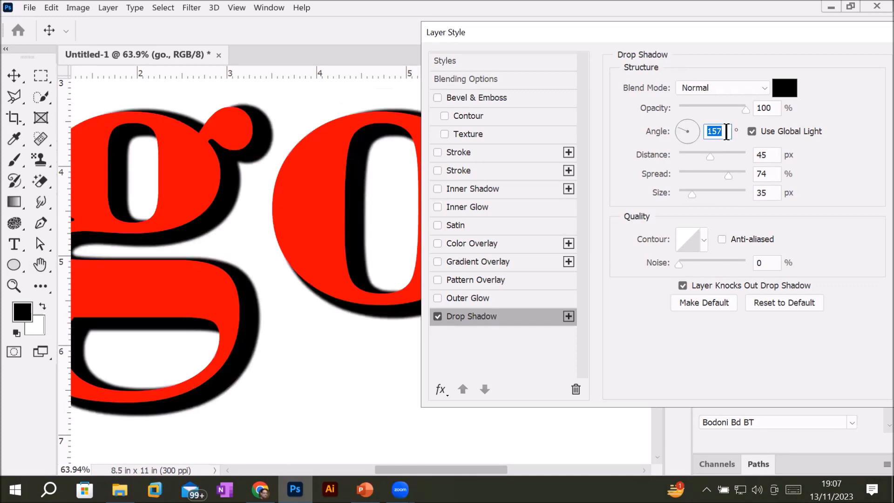
pyautogui.write('90')
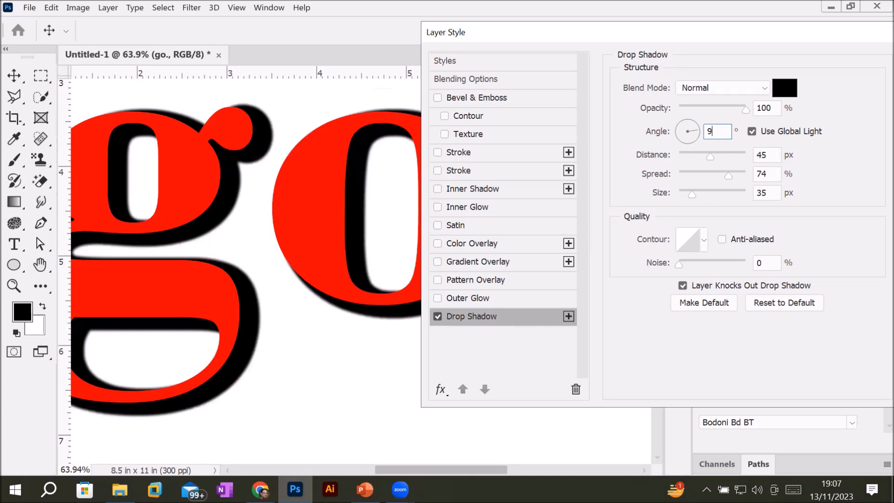
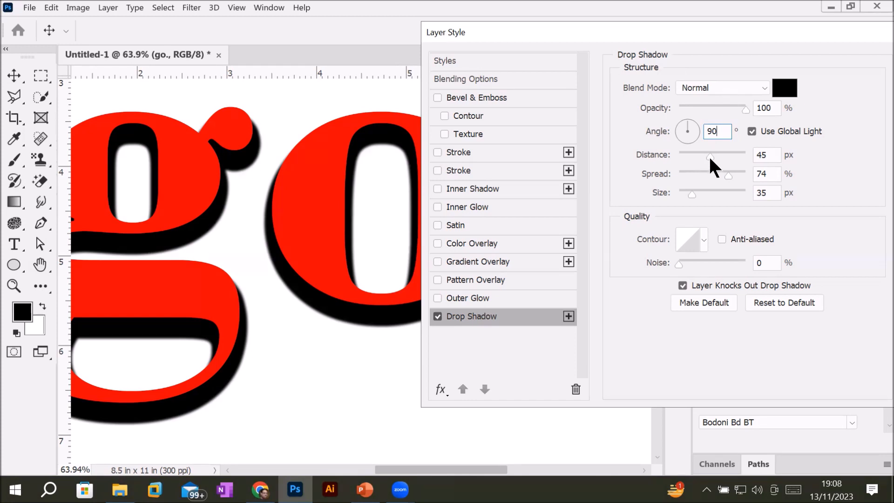
# Step: Try larger Drop Shadow distances up to 100 px, settling on a distance of 57 px and a spread of 68%
pyautogui.moveTo(711, 159); pyautogui.dragTo(717, 158)
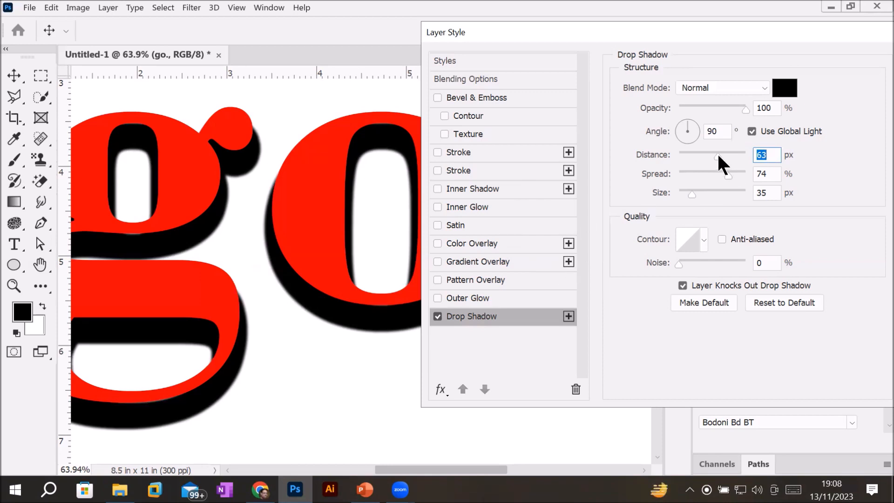
pyautogui.moveTo(716, 156); pyautogui.dragTo(729, 157)
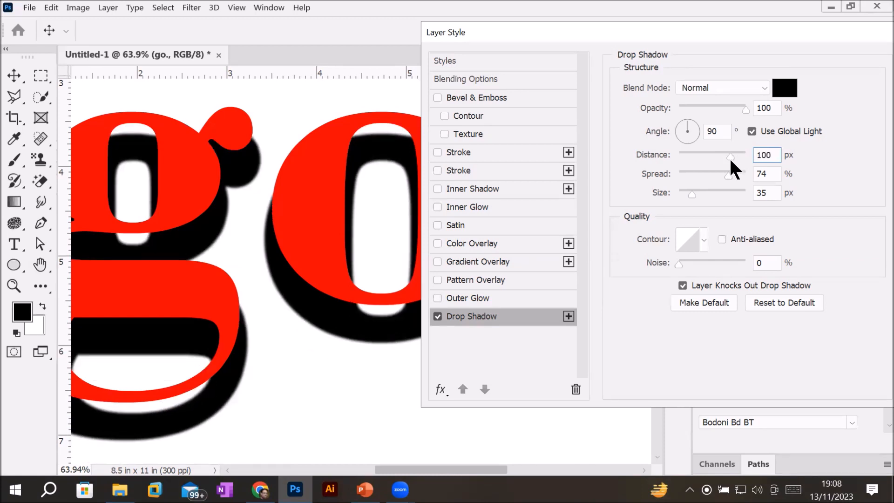
pyautogui.moveTo(729, 157); pyautogui.dragTo(715, 154)
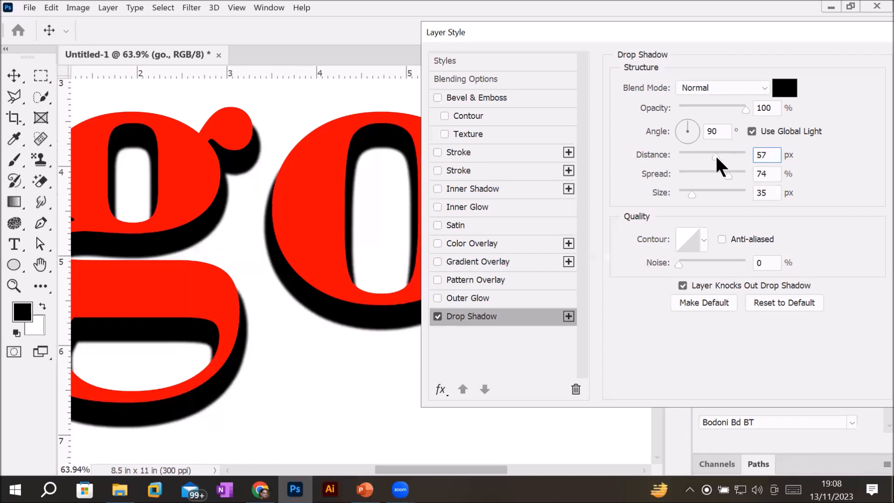
pyautogui.moveTo(716, 174); pyautogui.dragTo(723, 174)
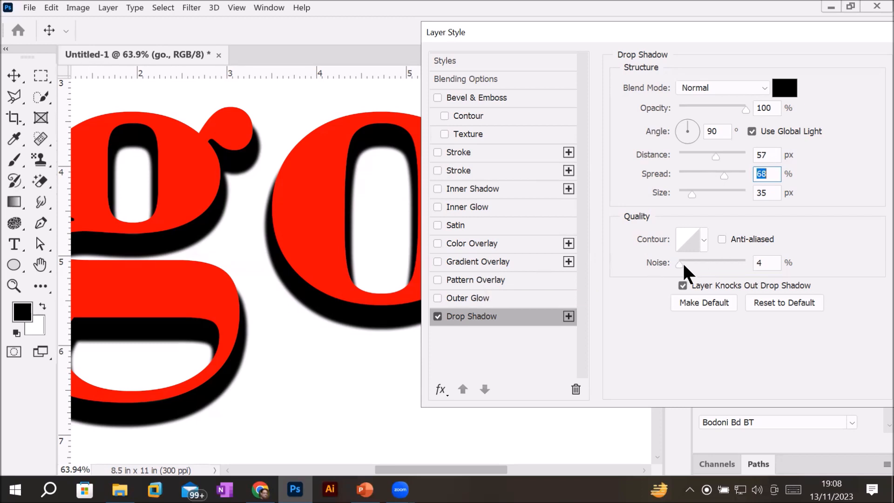
# Step: Try Drop Shadow noise at 52% and 100%, and return it to 0%
pyautogui.click(711, 264)
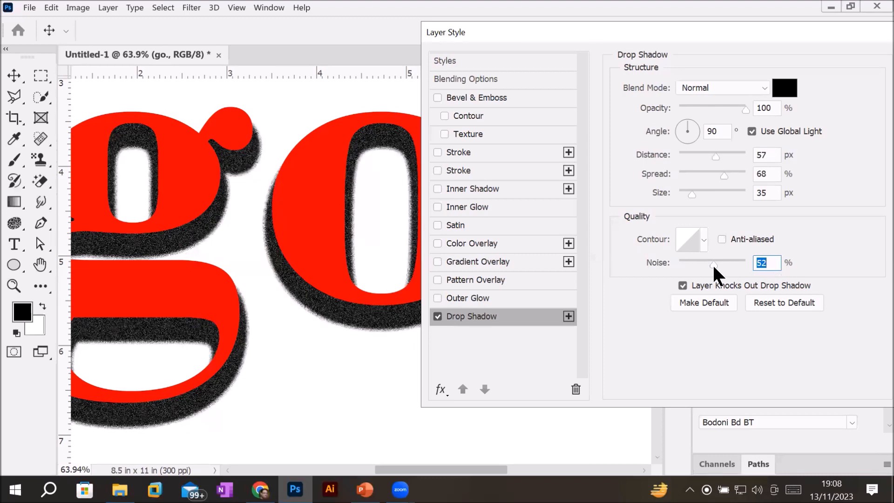
pyautogui.moveTo(713, 264); pyautogui.dragTo(734, 264)
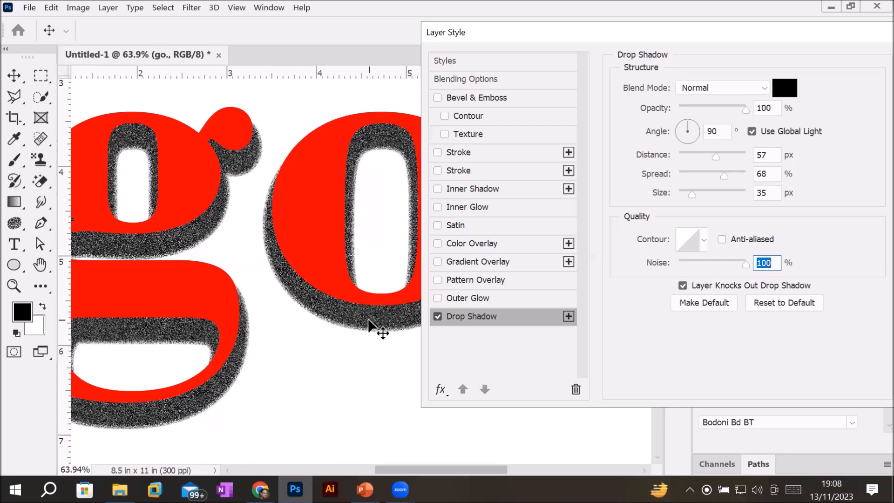
pyautogui.moveTo(743, 265); pyautogui.dragTo(669, 264)
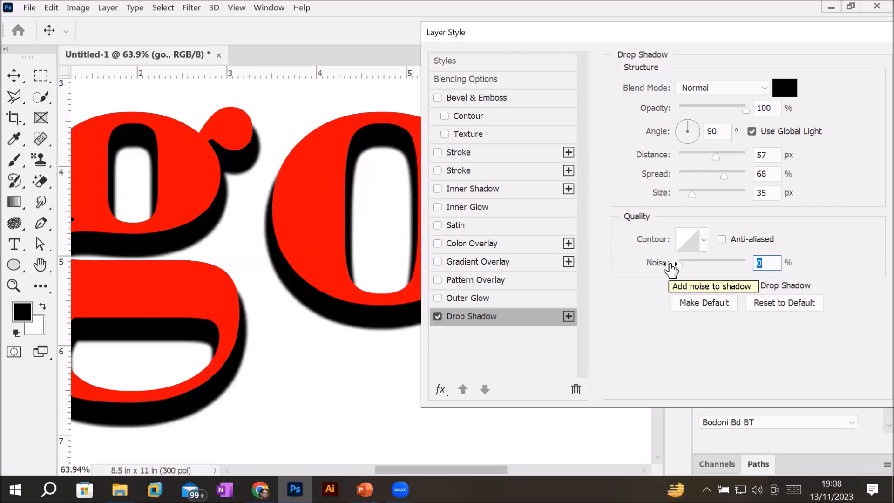
# Step: Try flattening and inverting the Drop Shadow's contour curve in the Contour Editor, and restore the straight Linear mapping
pyautogui.click(686, 237)
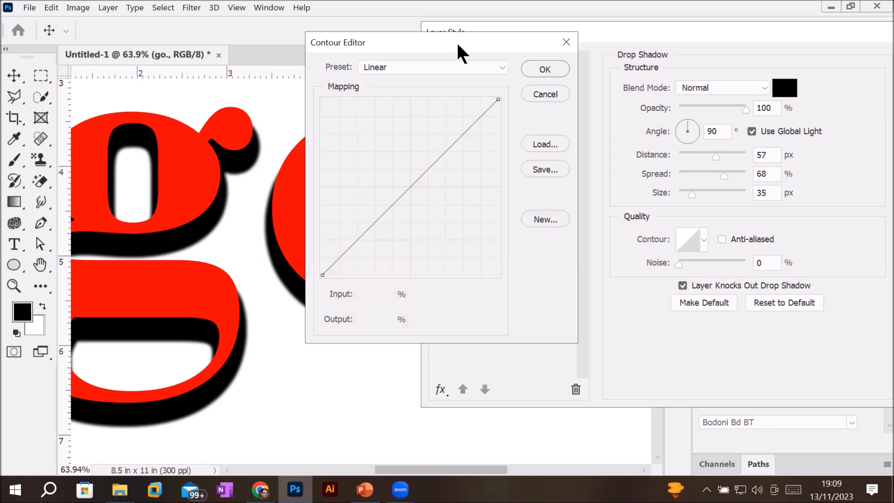
pyautogui.moveTo(456, 41); pyautogui.dragTo(730, 81)
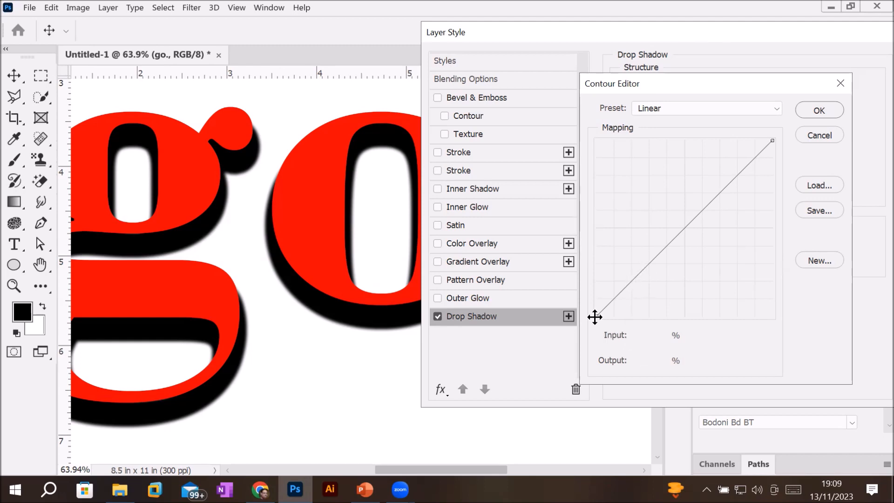
pyautogui.moveTo(595, 317); pyautogui.dragTo(596, 128)
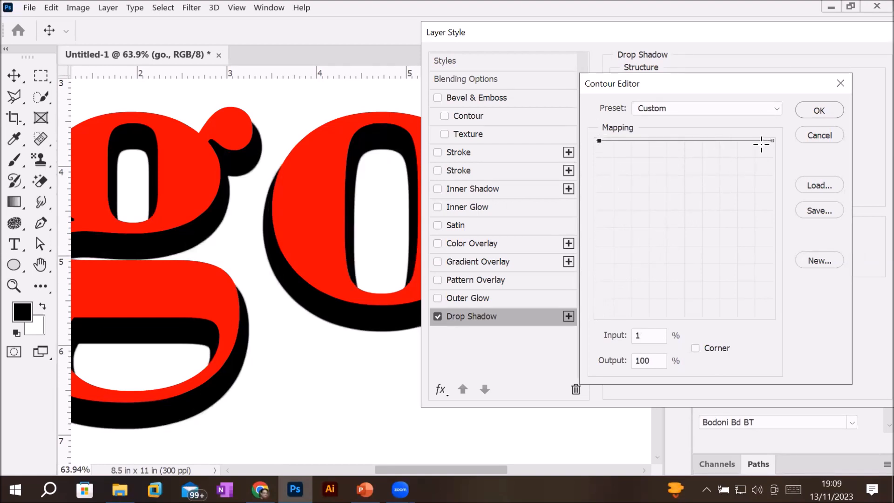
pyautogui.moveTo(772, 138); pyautogui.dragTo(780, 321)
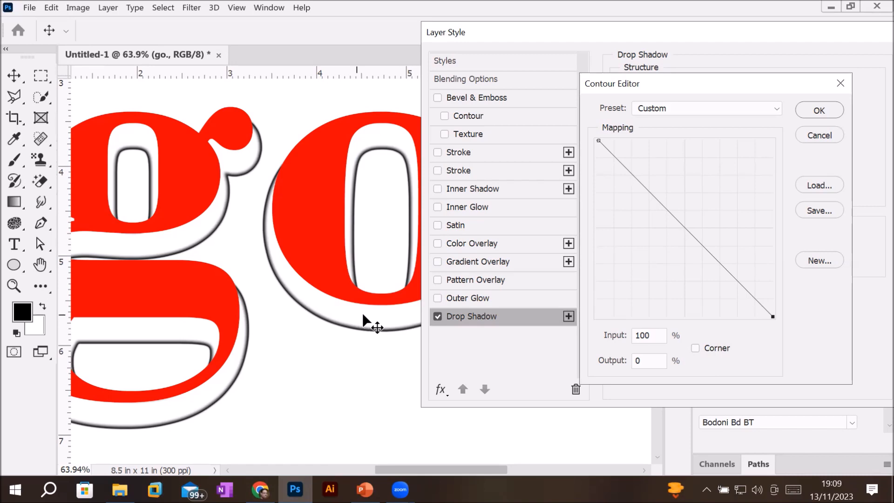
pyautogui.click(599, 140)
pyautogui.moveTo(598, 140); pyautogui.dragTo(590, 352)
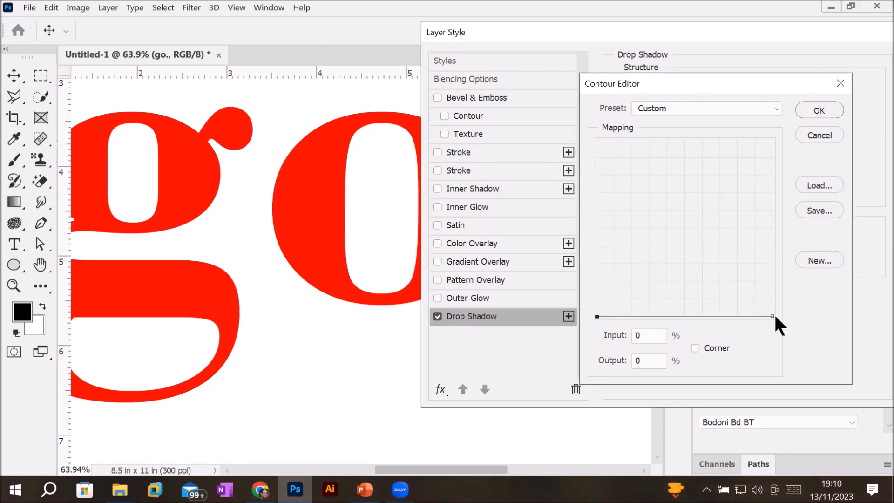
pyautogui.moveTo(772, 316); pyautogui.dragTo(805, 130)
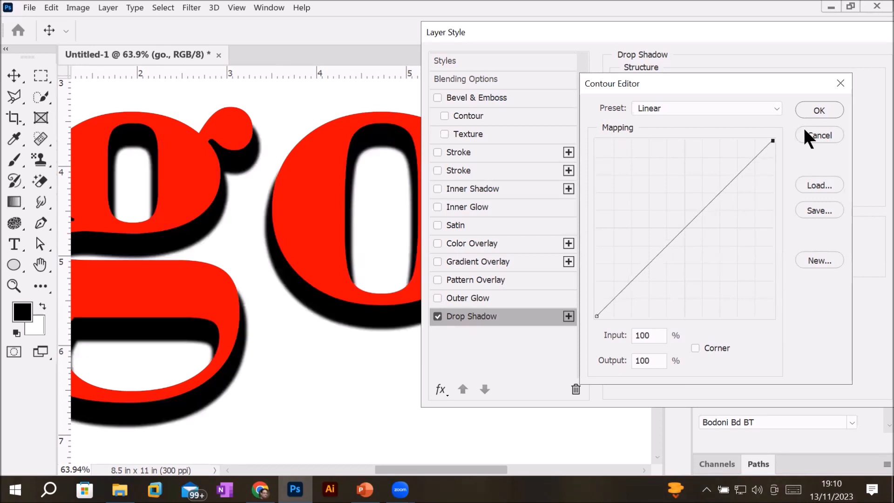
# Step: Try the Cone preset for the Drop Shadow contour, reshape its curve with several points, and restore the Linear preset
pyautogui.click(776, 111)
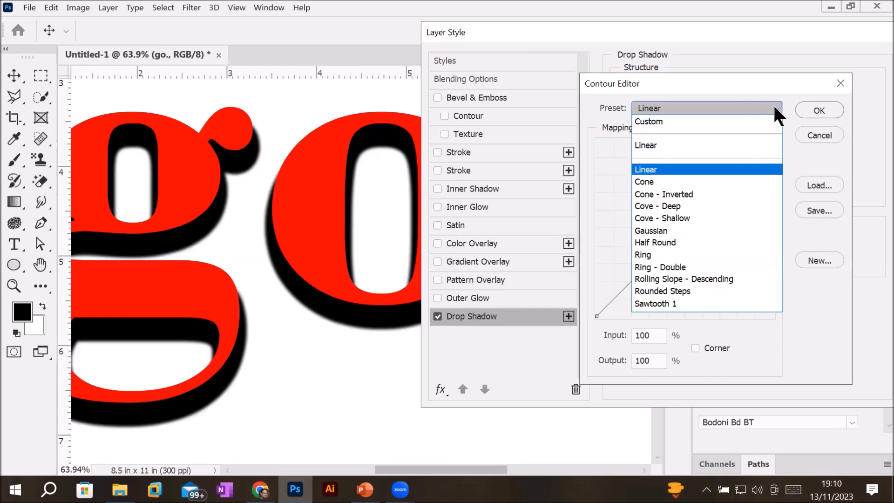
pyautogui.click(682, 181)
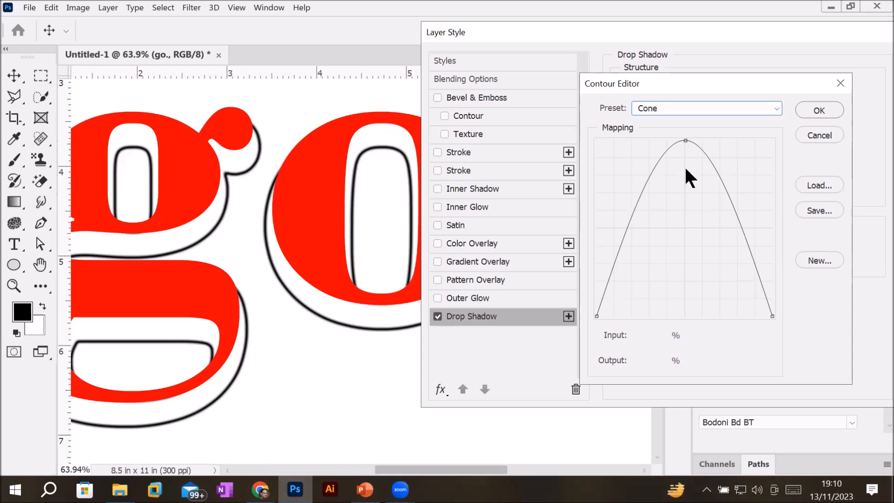
pyautogui.moveTo(653, 170); pyautogui.dragTo(673, 190)
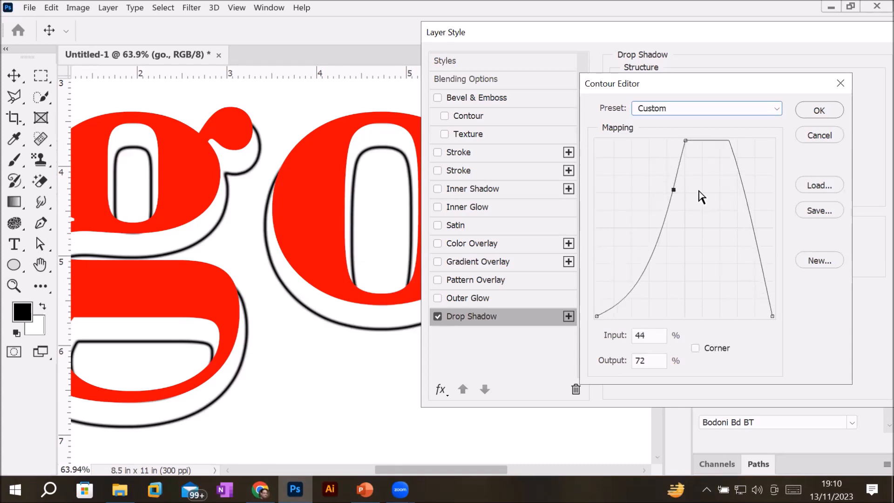
pyautogui.moveTo(745, 206); pyautogui.dragTo(698, 282)
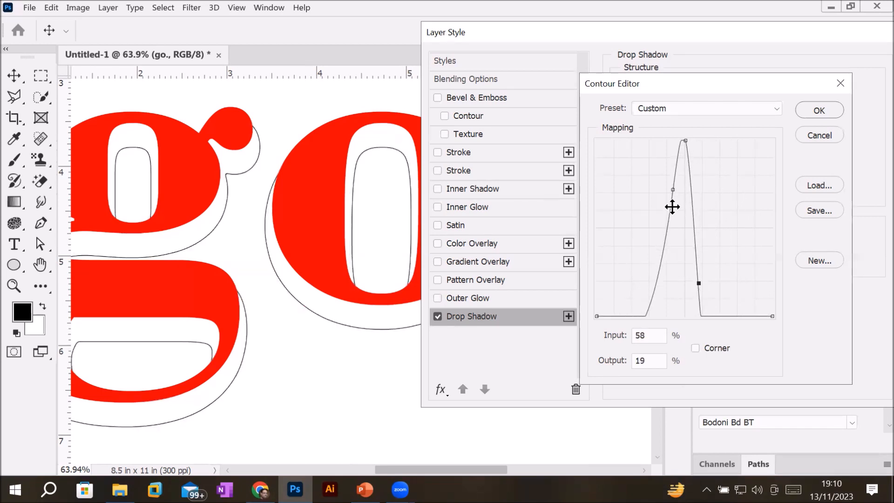
pyautogui.moveTo(685, 139); pyautogui.dragTo(675, 236)
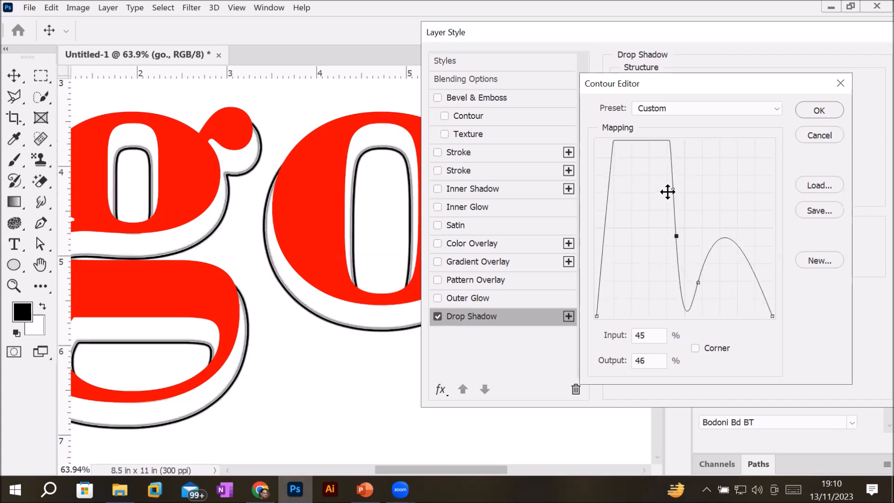
pyautogui.moveTo(613, 166); pyautogui.dragTo(654, 248)
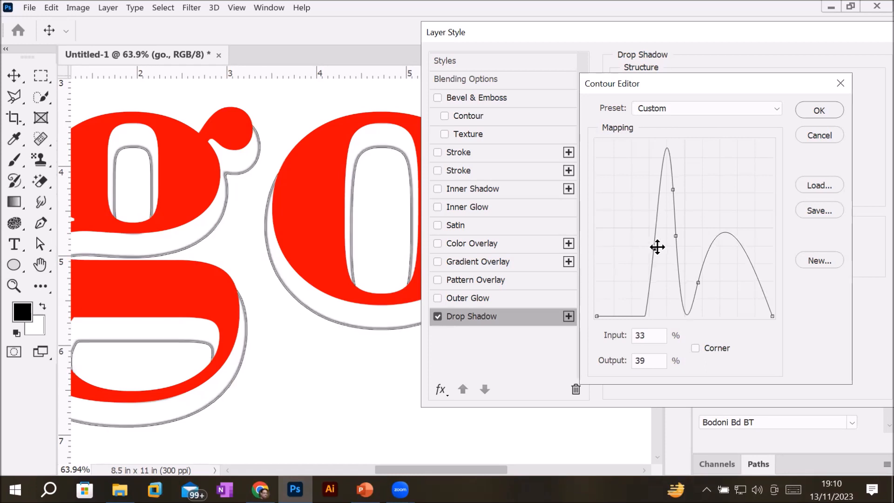
pyautogui.click(777, 108)
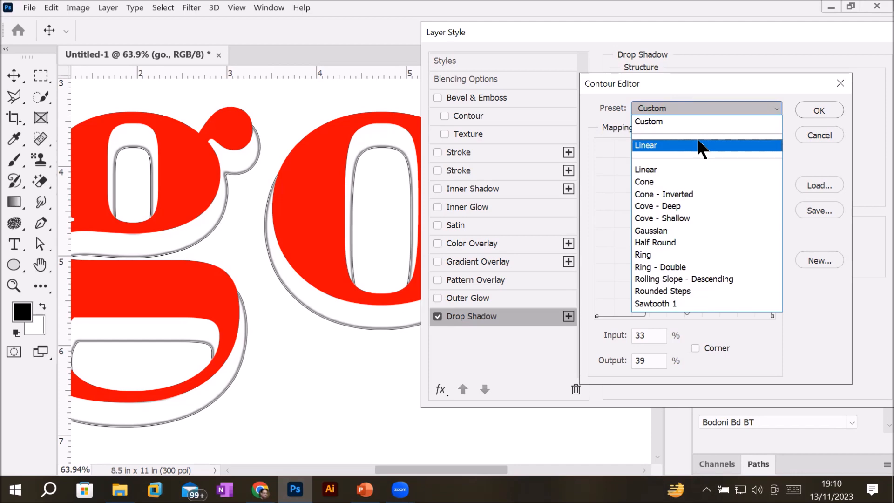
pyautogui.click(650, 144)
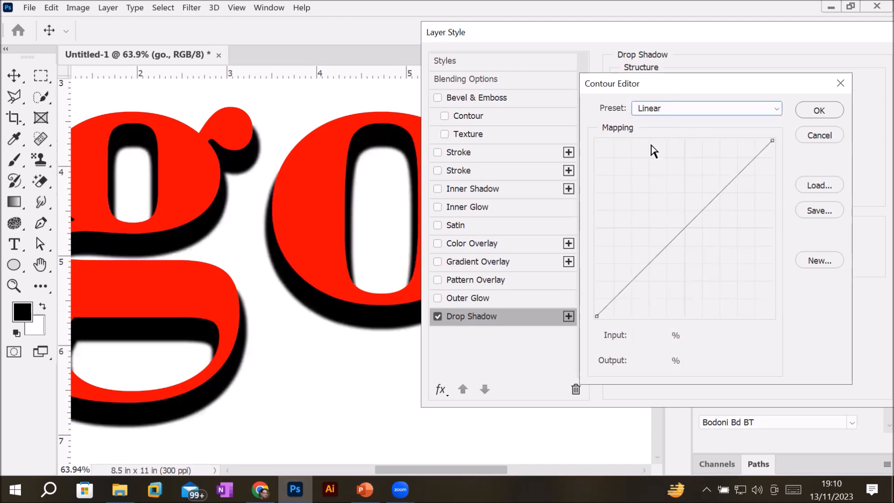
# Step: Try the Cone - Inverted and Cove - Deep contour presets on the go. text's Drop Shadow
pyautogui.click(690, 108)
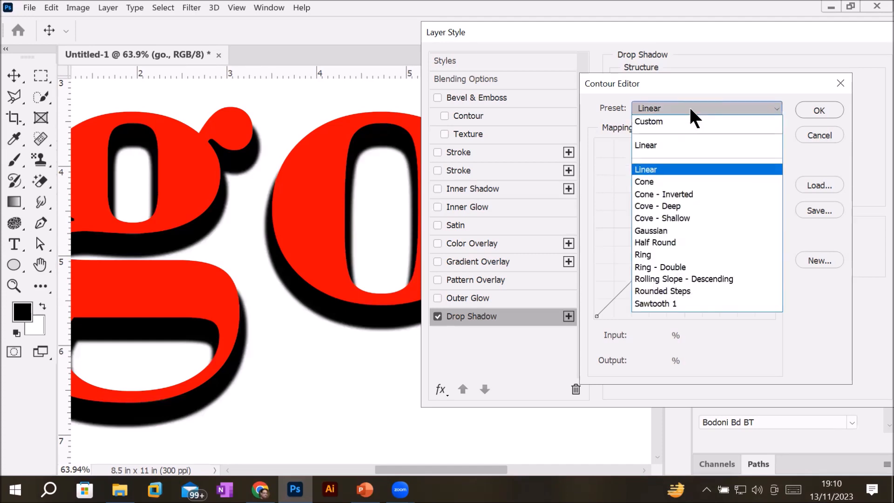
pyautogui.click(703, 195)
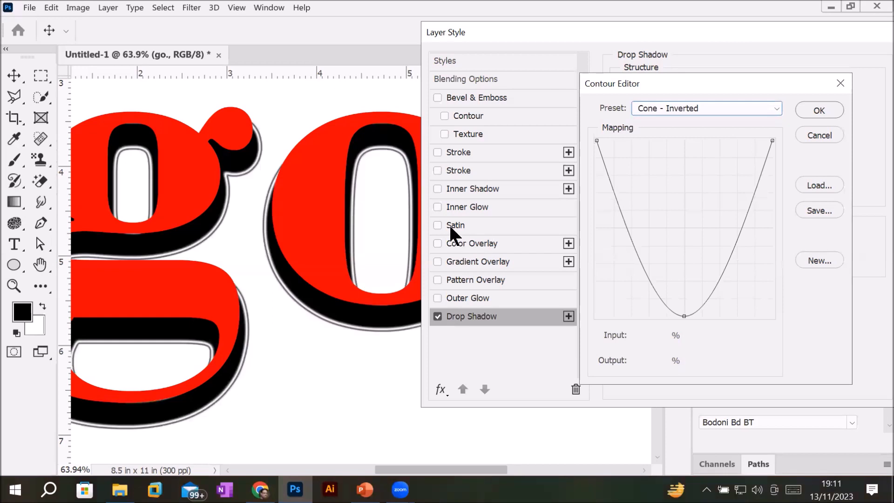
pyautogui.click(699, 108)
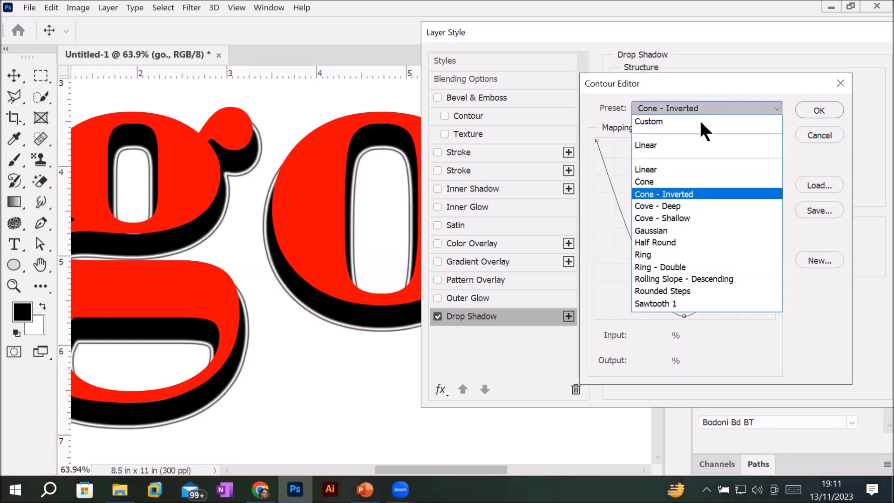
pyautogui.click(700, 207)
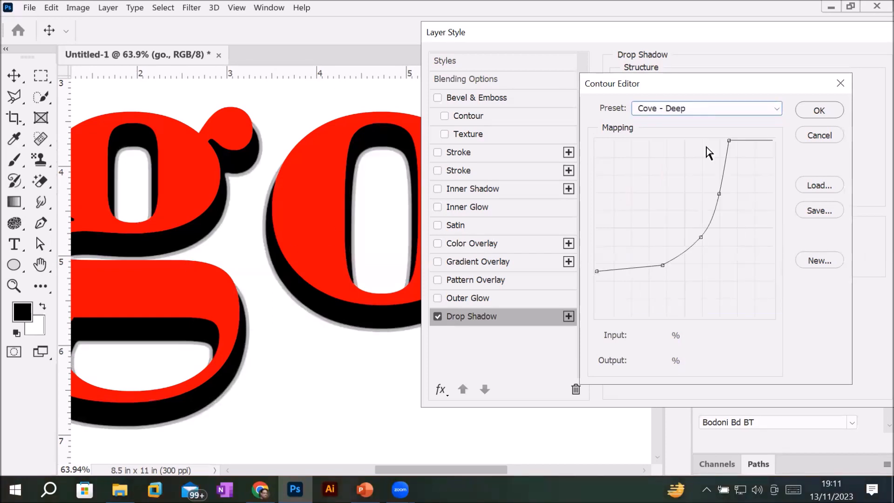
# Step: Try the Gaussian contour preset with its end point lowered to 71% output and a middle point moved to 71% input, 67% output
pyautogui.click(698, 105)
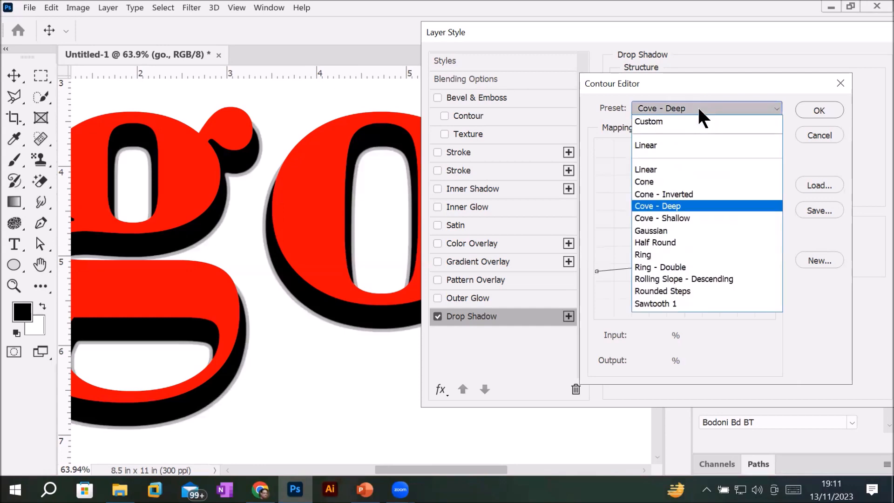
pyautogui.click(688, 231)
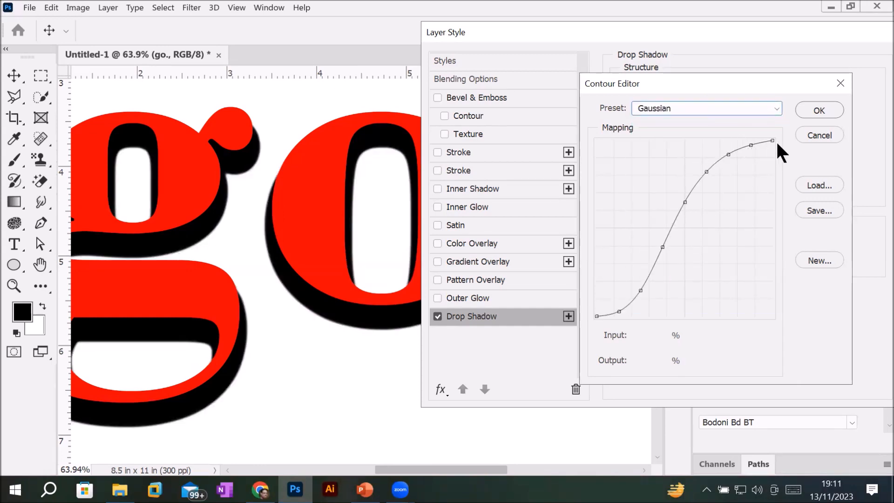
pyautogui.moveTo(772, 140); pyautogui.dragTo(772, 192)
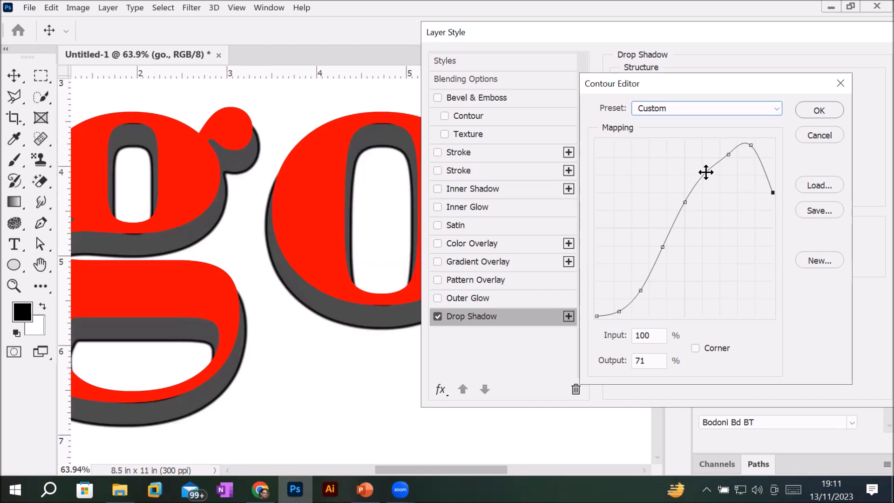
pyautogui.moveTo(706, 172); pyautogui.dragTo(716, 200)
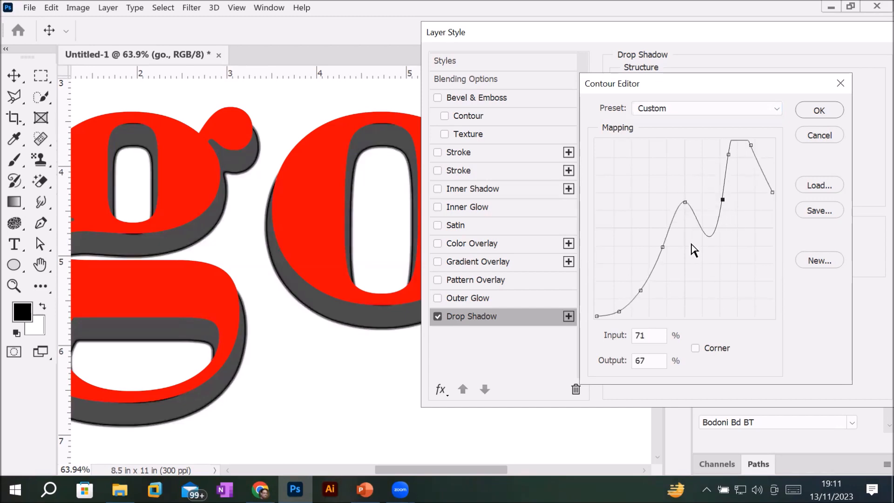
# Step: Try the Rounded Steps contour preset, and apply the Ring preset to the go. text's Drop Shadow
pyautogui.click(687, 109)
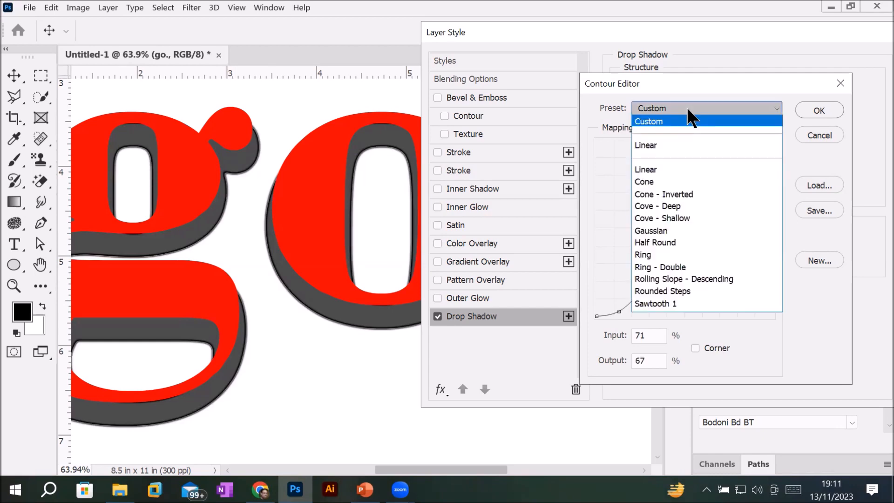
pyautogui.click(680, 290)
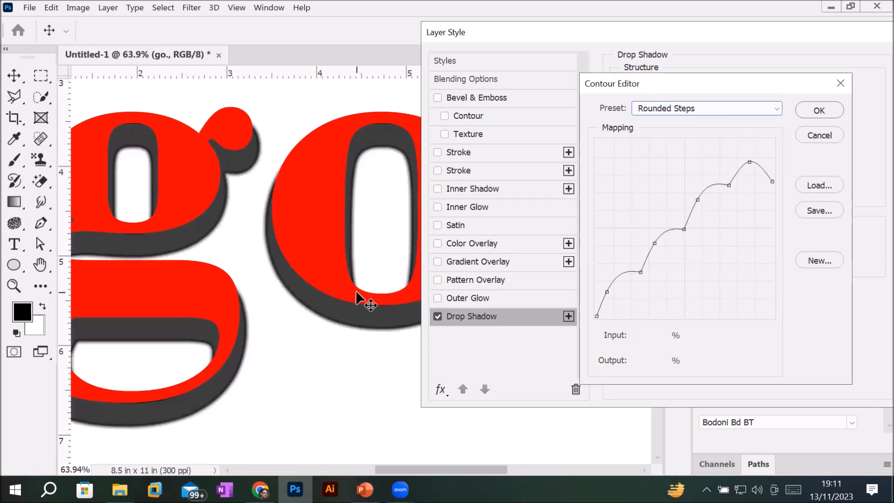
pyautogui.click(707, 109)
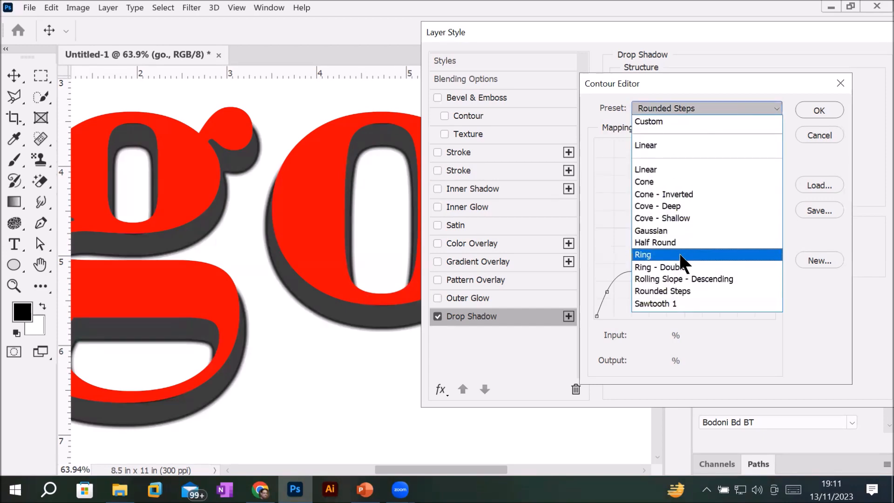
pyautogui.click(680, 254)
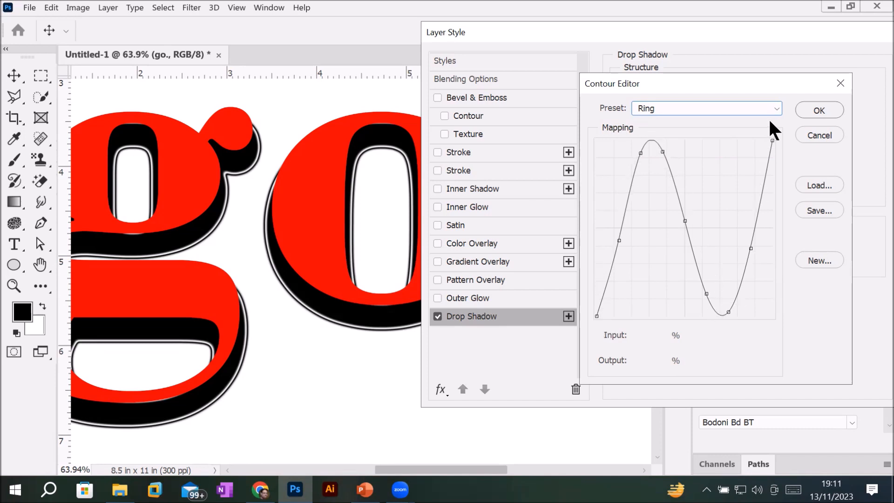
pyautogui.click(812, 111)
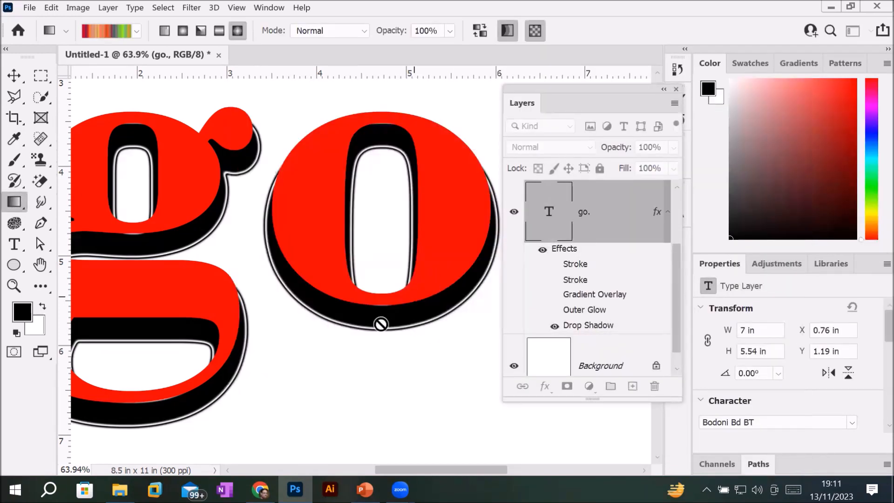
pyautogui.scroll(4, 379, 320)
pyautogui.scroll(1, 381, 329)
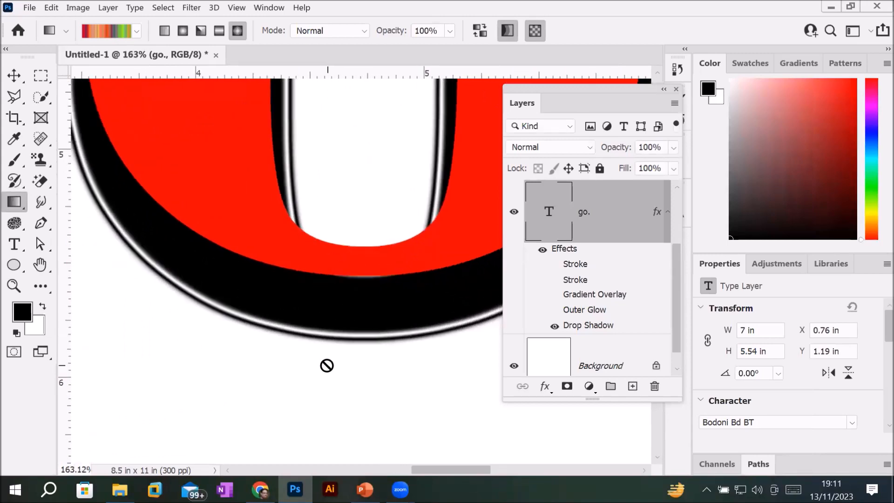
pyautogui.scroll(-7, 346, 302)
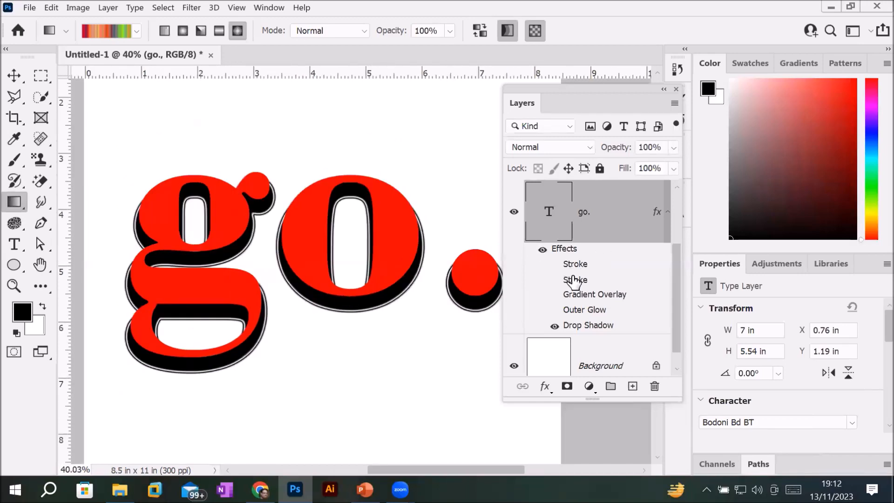
# Step: Turn off the Drop Shadow effect on the go. text layer and apply the layer style
pyautogui.doubleClick(588, 326)
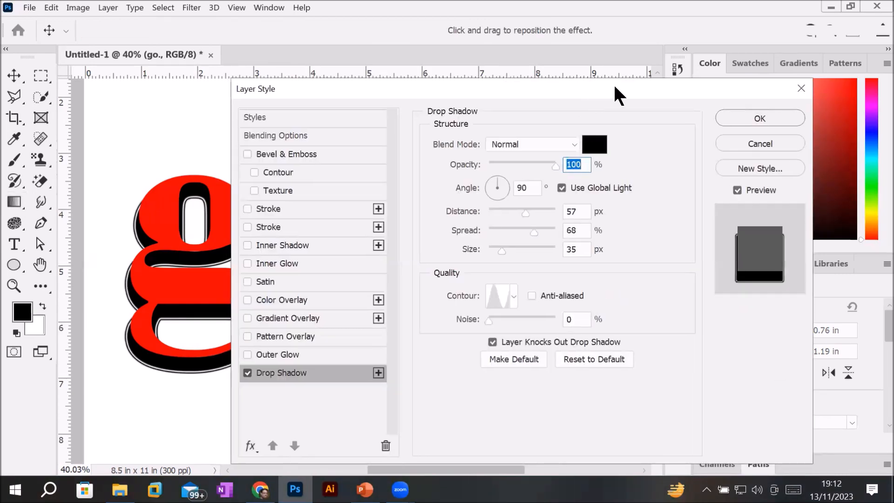
pyautogui.moveTo(615, 87); pyautogui.dragTo(739, 58)
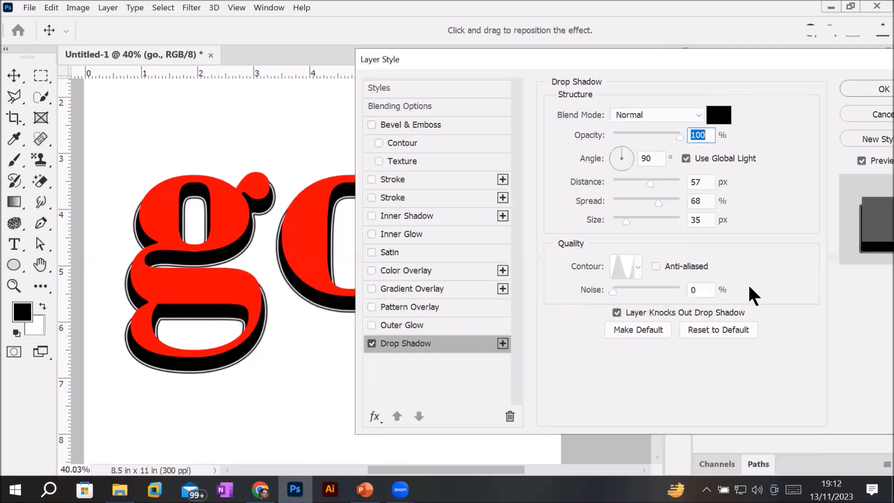
pyautogui.click(371, 343)
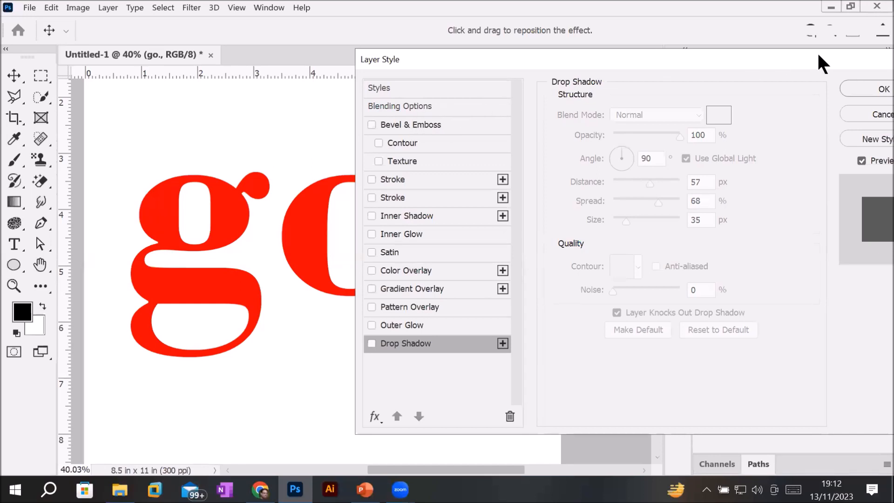
pyautogui.moveTo(817, 51); pyautogui.dragTo(621, 49)
pyautogui.click(694, 93)
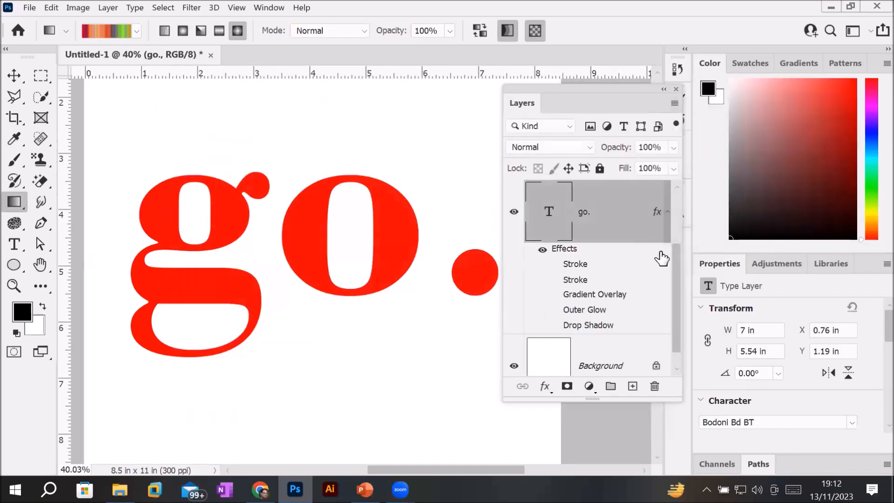
# Step: Make the pngegg (6) player image layer visible and select it
pyautogui.moveTo(677, 253); pyautogui.dragTo(683, 180)
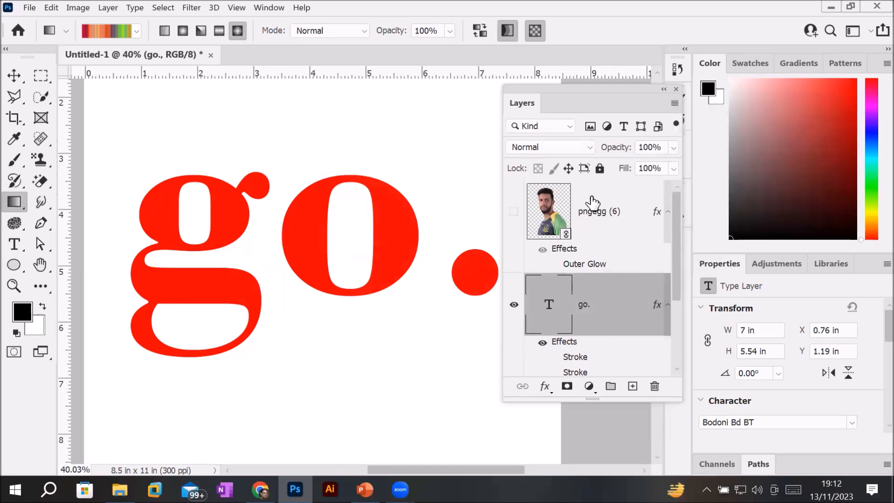
pyautogui.click(522, 217)
pyautogui.click(515, 213)
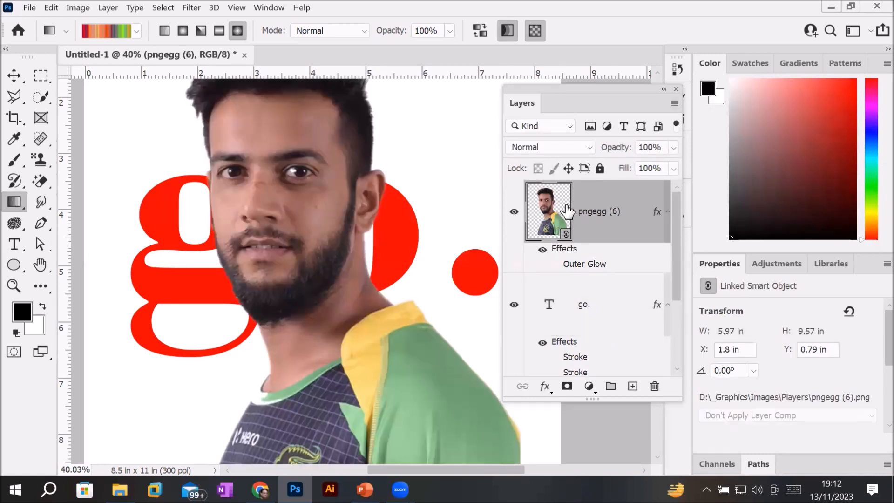
# Step: Turn off the Outer Glow on the pngegg (6) layer and enable a Drop Shadow in its place
pyautogui.doubleClick(574, 268)
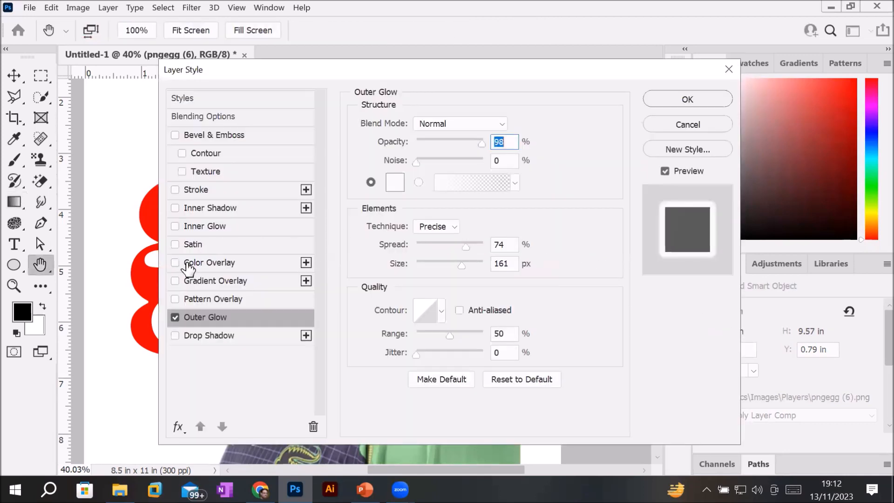
pyautogui.click(175, 318)
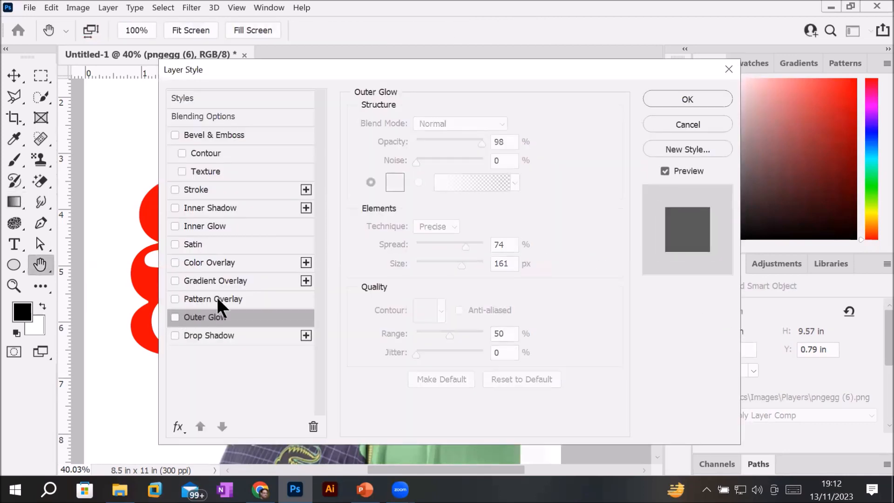
pyautogui.click(175, 335)
pyautogui.moveTo(387, 69); pyautogui.dragTo(644, 66)
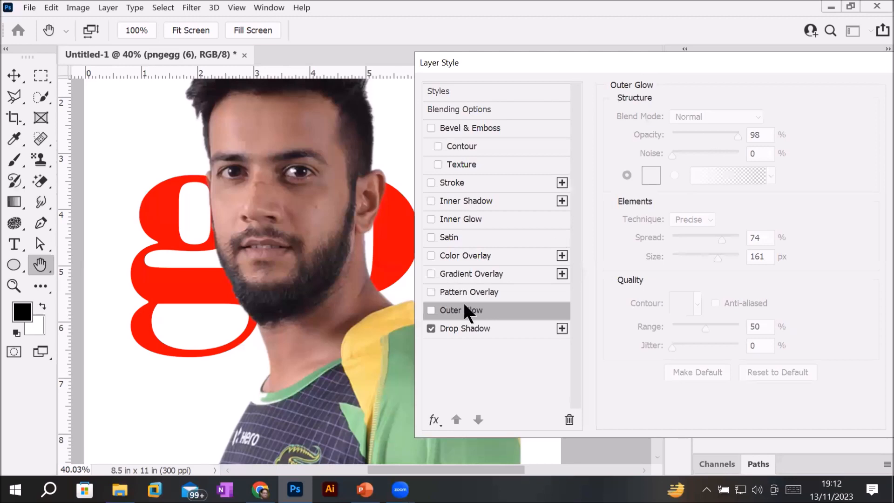
pyautogui.click(469, 328)
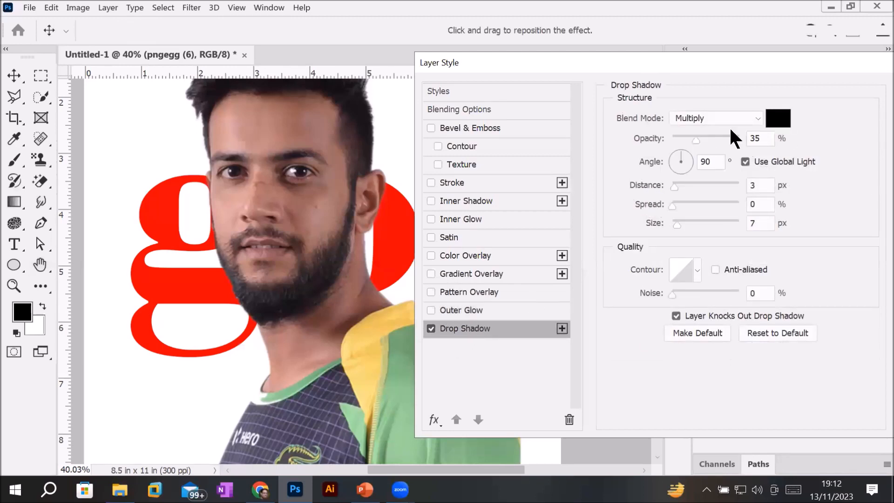
# Step: Set the player image's Drop Shadow to 66% opacity, -10° angle, 31 px distance, 46% spread and 76 px size
pyautogui.moveTo(695, 140); pyautogui.dragTo(716, 140)
pyautogui.moveTo(675, 185); pyautogui.dragTo(696, 220)
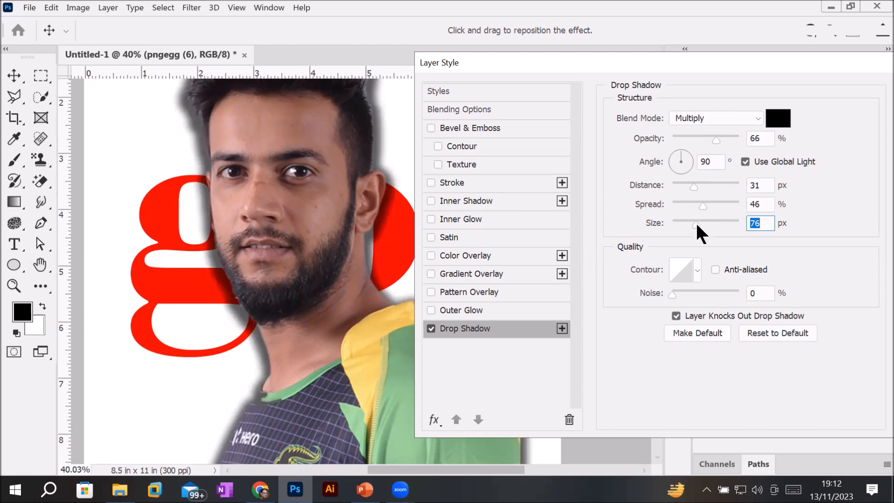
pyautogui.click(689, 163)
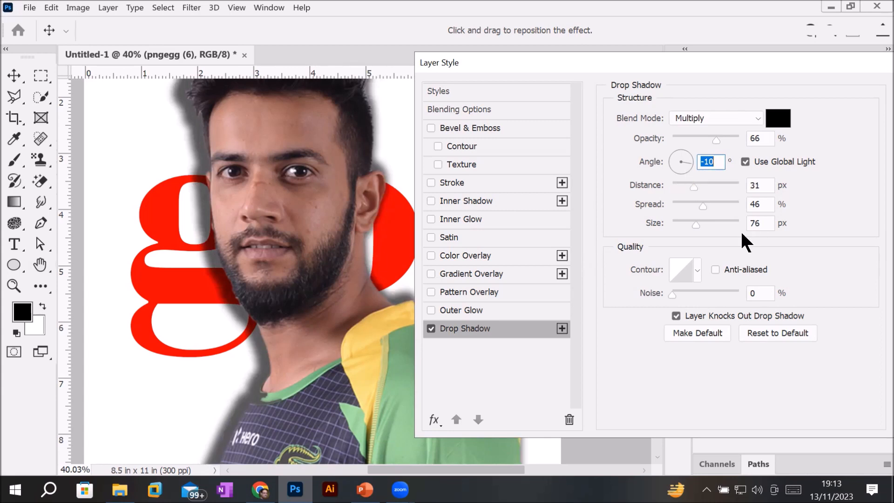
# Step: Set the player image's Drop Shadow distance to 191 px and apply the layer style
pyautogui.moveTo(694, 186); pyautogui.dragTo(719, 185)
pyautogui.click(711, 185)
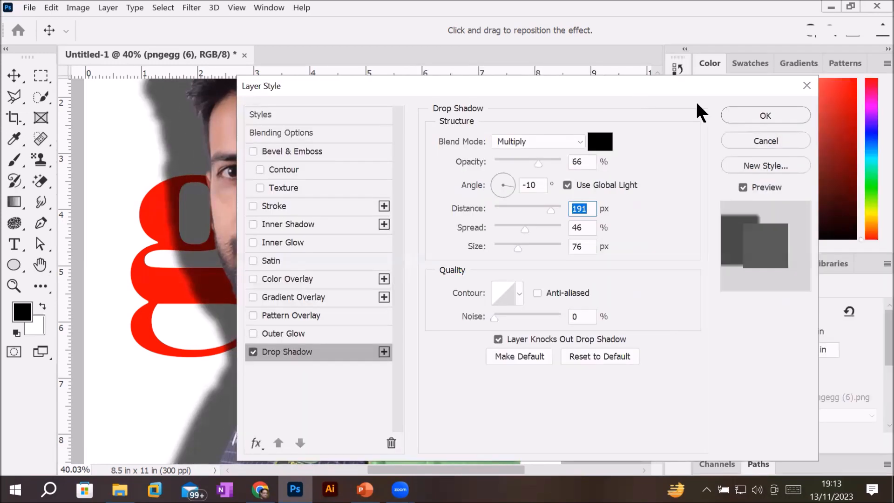
pyautogui.click(734, 114)
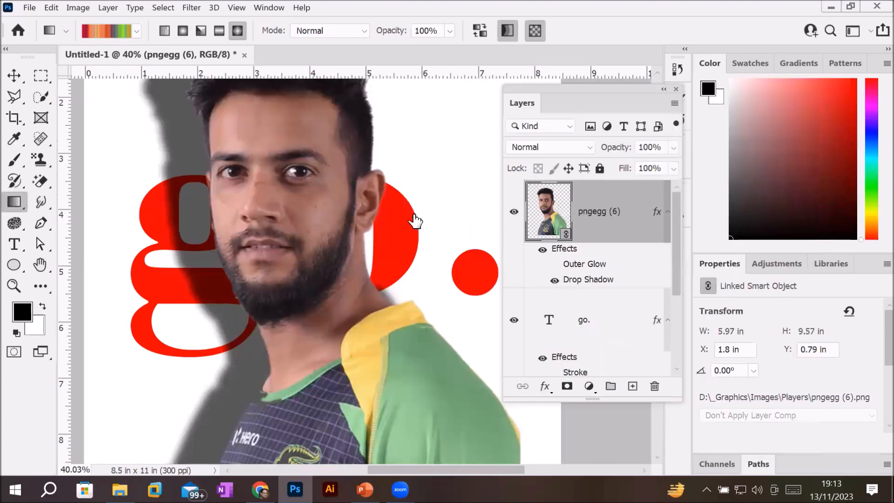
pyautogui.hotkey('ctrl', '-')
pyautogui.hotkey('ctrl', '-')
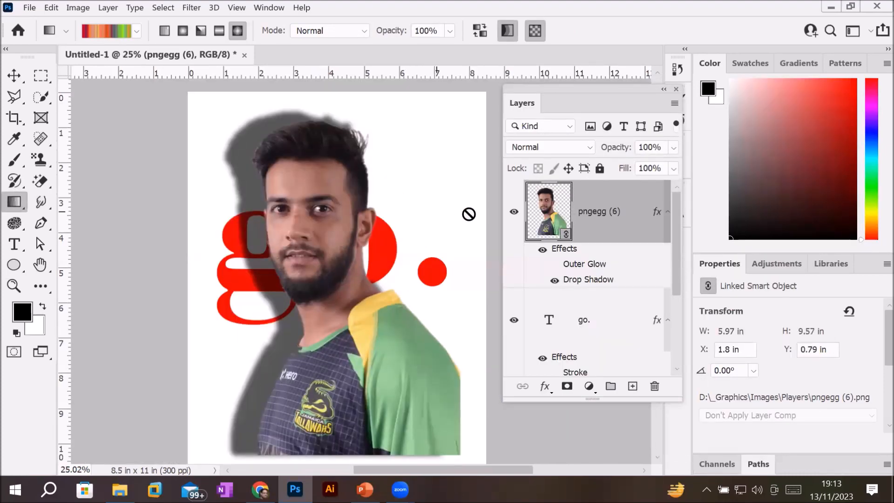
# Step: Hide the pngegg (6) player image layer and select the go. text layer
pyautogui.click(515, 214)
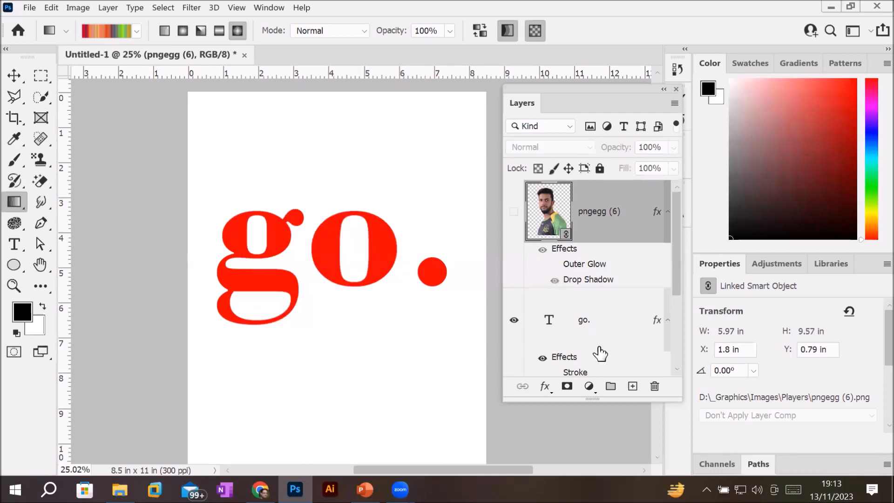
pyautogui.click(580, 325)
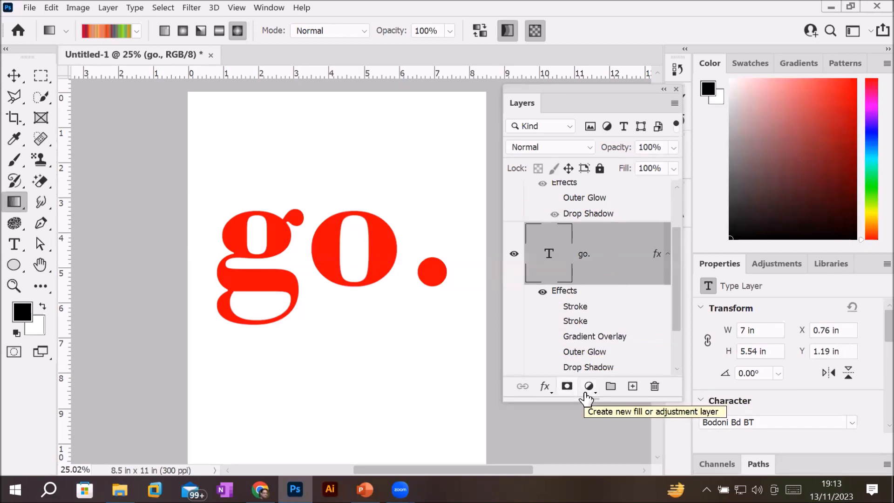
pyautogui.click(546, 386)
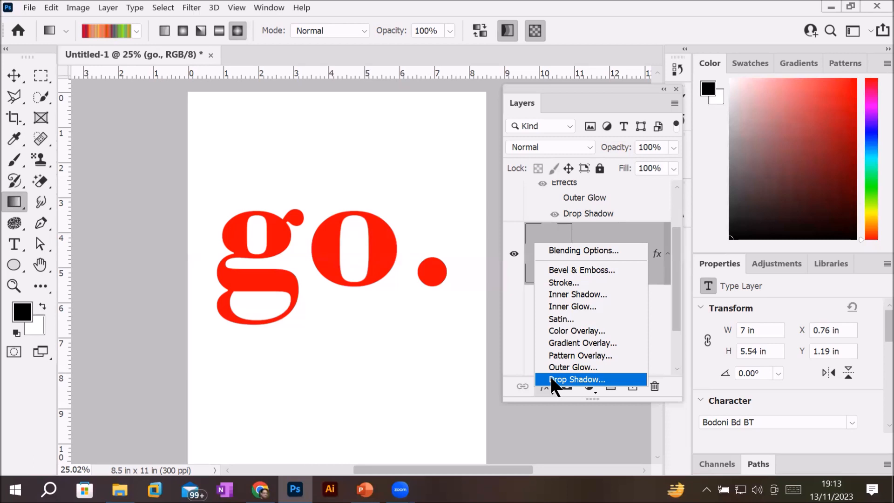
pyautogui.click(334, 241)
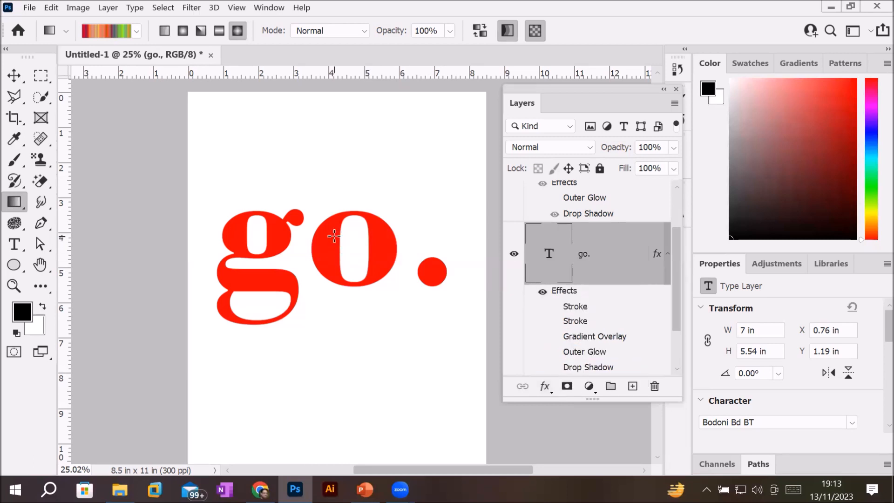
# Step: Enable an Inner Shadow in the go. text layer's style and open its settings
pyautogui.scroll(5, 334, 236)
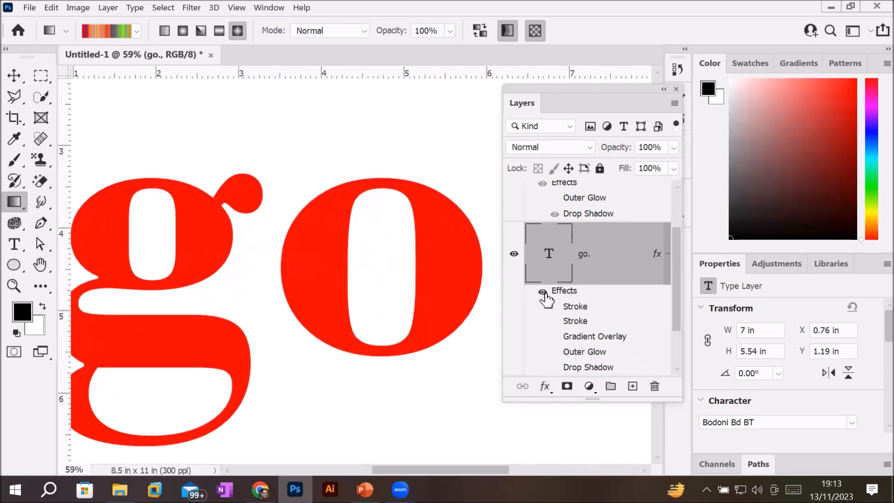
pyautogui.doubleClick(574, 296)
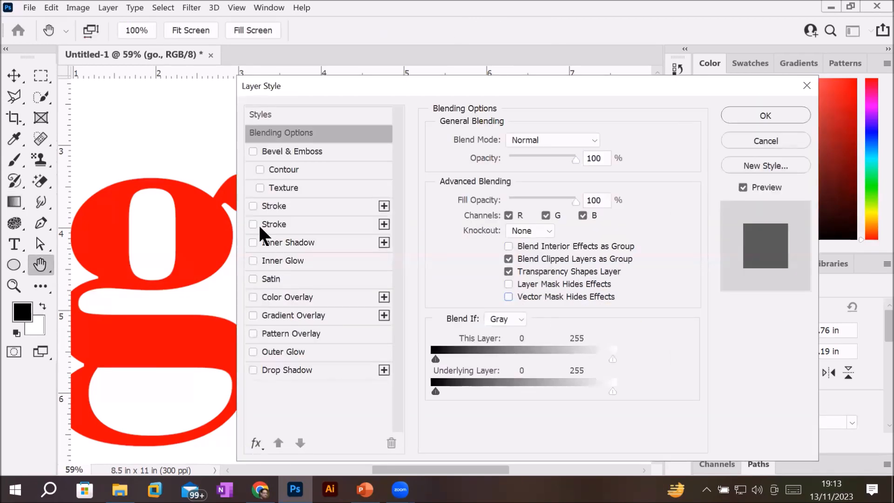
pyautogui.moveTo(359, 86); pyautogui.dragTo(454, 49)
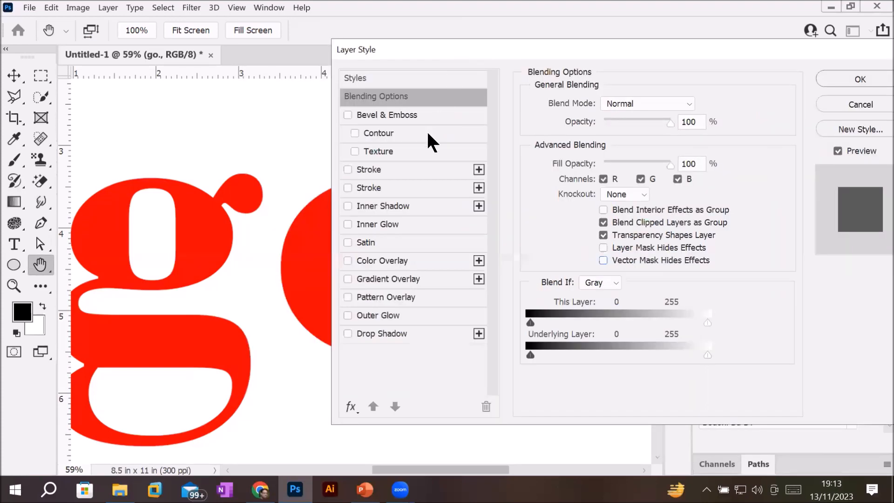
pyautogui.click(348, 206)
pyautogui.scroll(2, 252, 244)
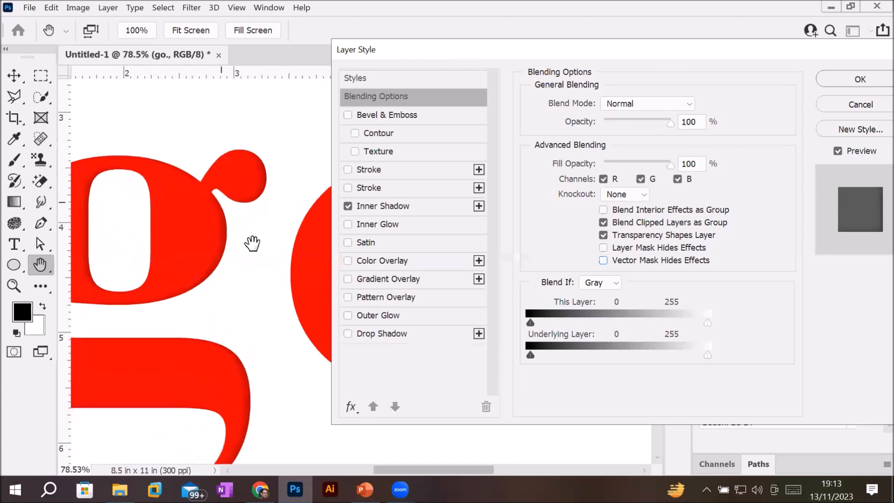
pyautogui.scroll(3, 251, 243)
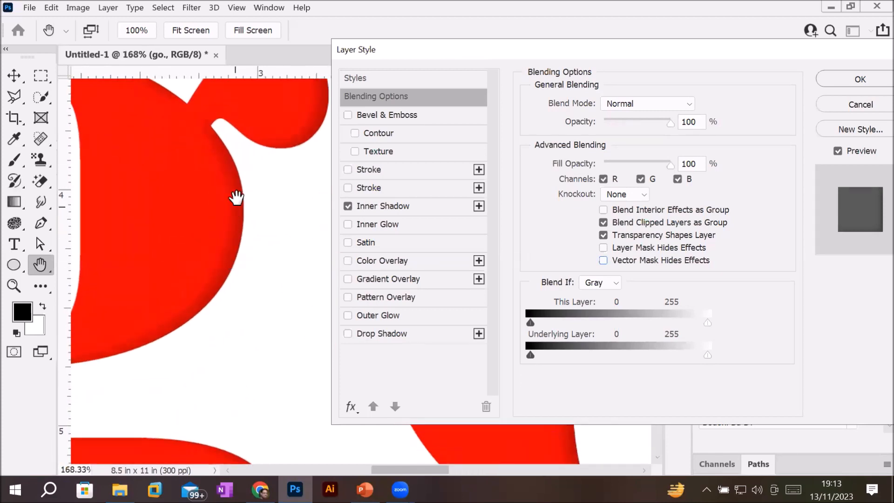
pyautogui.scroll(1, 229, 192)
pyautogui.click(381, 202)
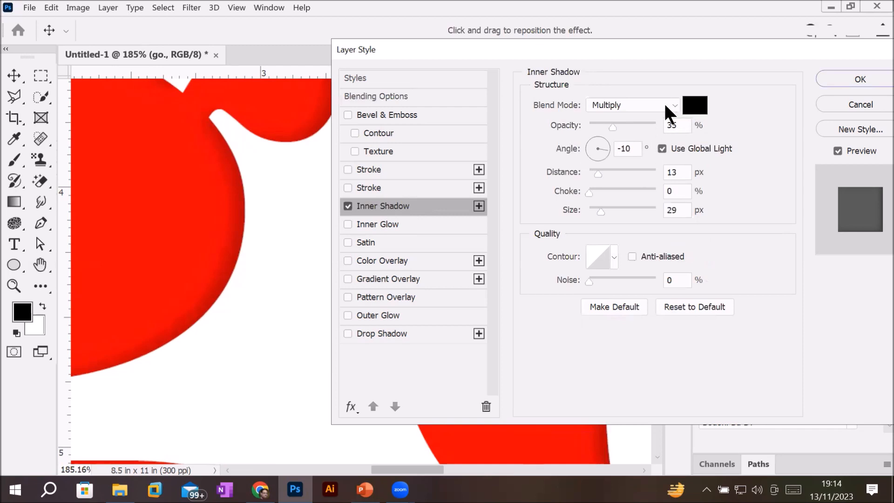
# Step: Set the Inner Shadow's blend mode to Normal and its opacity to 100%
pyautogui.click(674, 106)
pyautogui.click(637, 84)
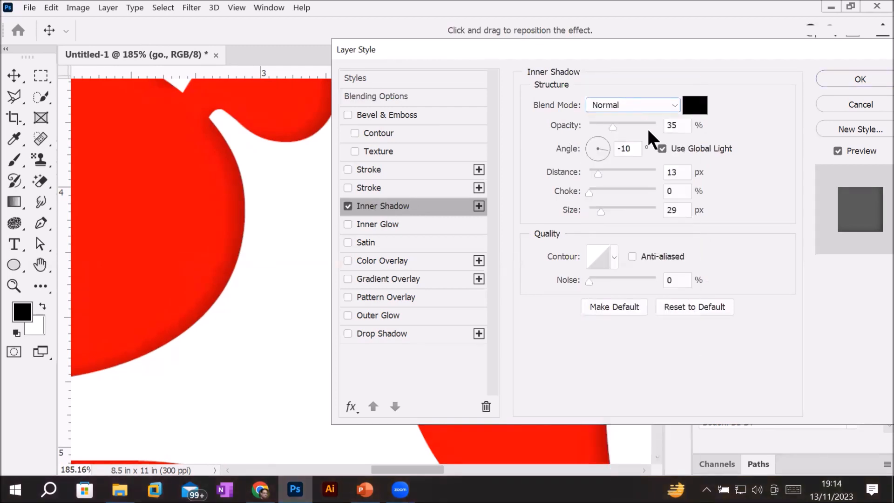
pyautogui.moveTo(610, 125); pyautogui.dragTo(672, 122)
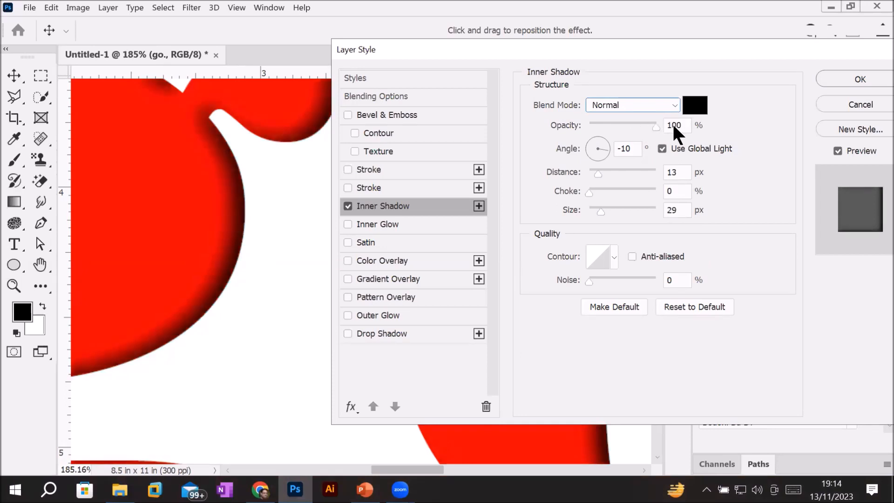
# Step: Change the Inner Shadow color of the go. text to a strong yellow
pyautogui.click(705, 111)
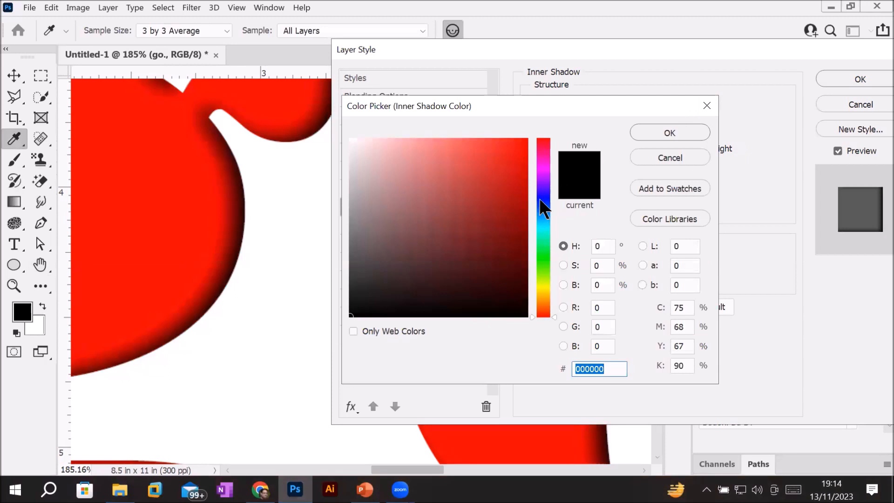
pyautogui.click(547, 192)
pyautogui.click(509, 160)
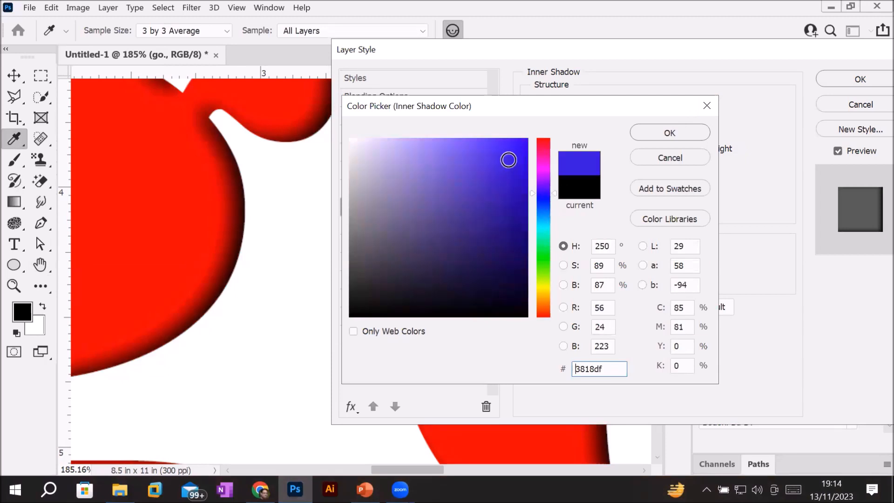
pyautogui.click(544, 283)
pyautogui.click(520, 151)
pyautogui.click(690, 134)
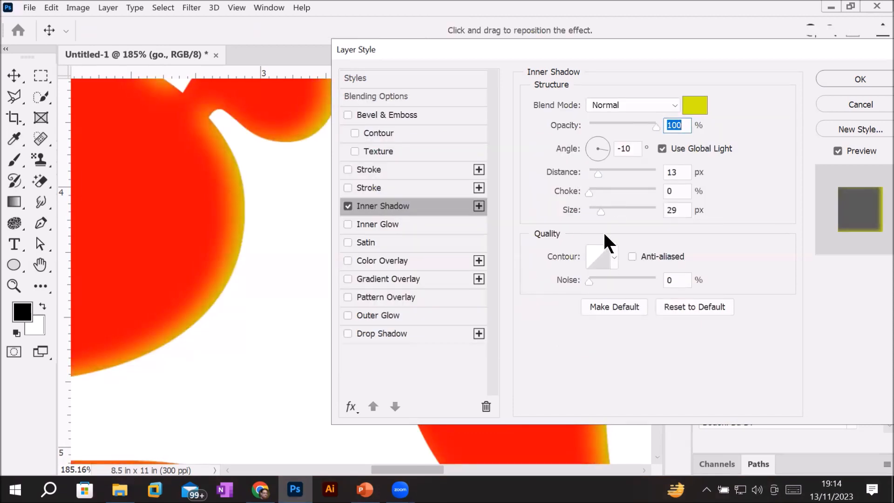
# Step: Set the Inner Shadow's angle to 116° and distance to 17 px, and apply the layer style
pyautogui.click(593, 152)
pyautogui.moveTo(593, 138); pyautogui.dragTo(591, 136)
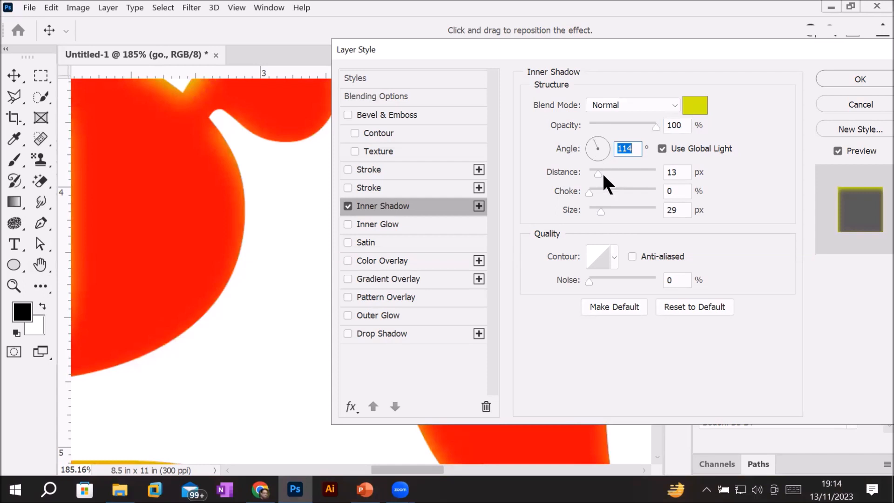
pyautogui.moveTo(595, 170); pyautogui.dragTo(572, 176)
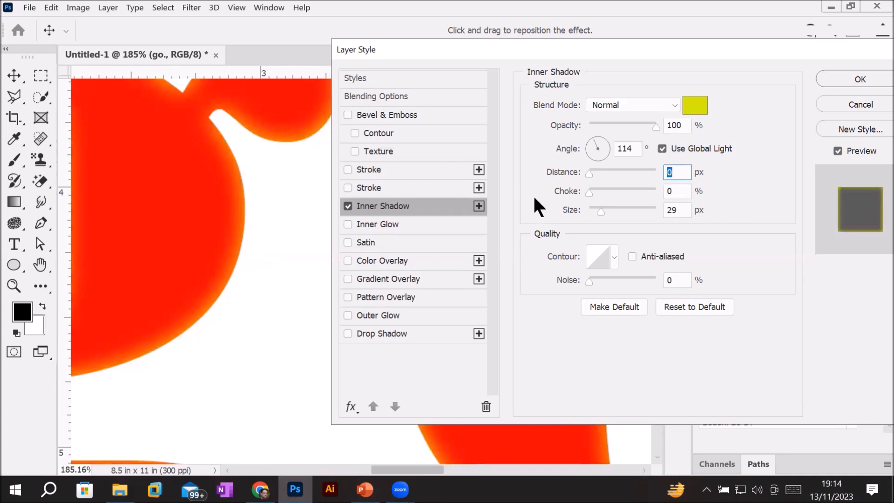
pyautogui.moveTo(590, 171); pyautogui.dragTo(602, 171)
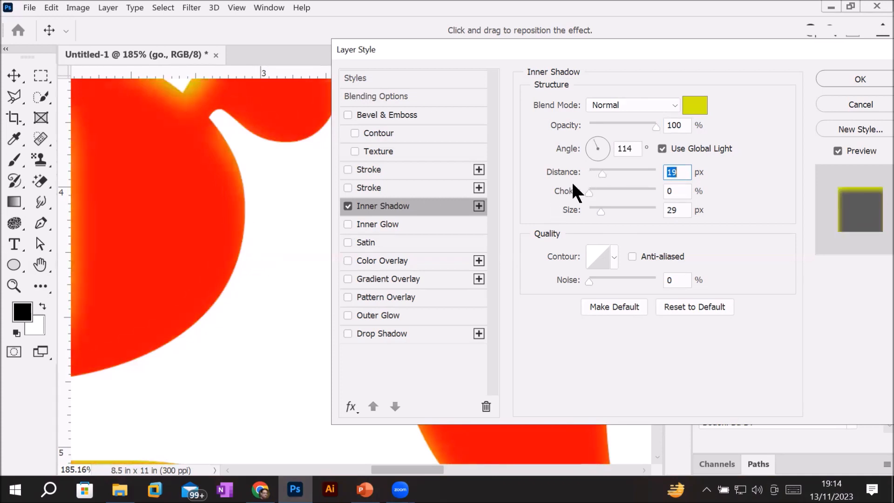
pyautogui.moveTo(301, 249); pyautogui.dragTo(298, 258)
pyautogui.click(861, 79)
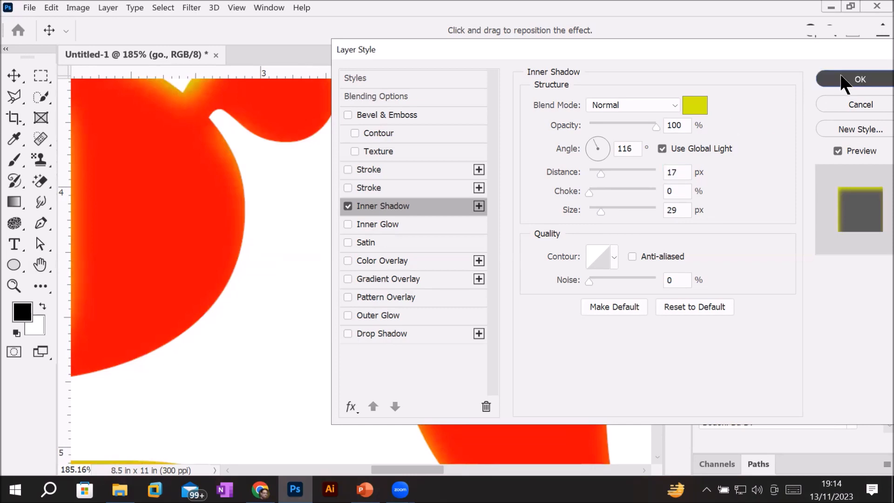
pyautogui.scroll(-5, 341, 303)
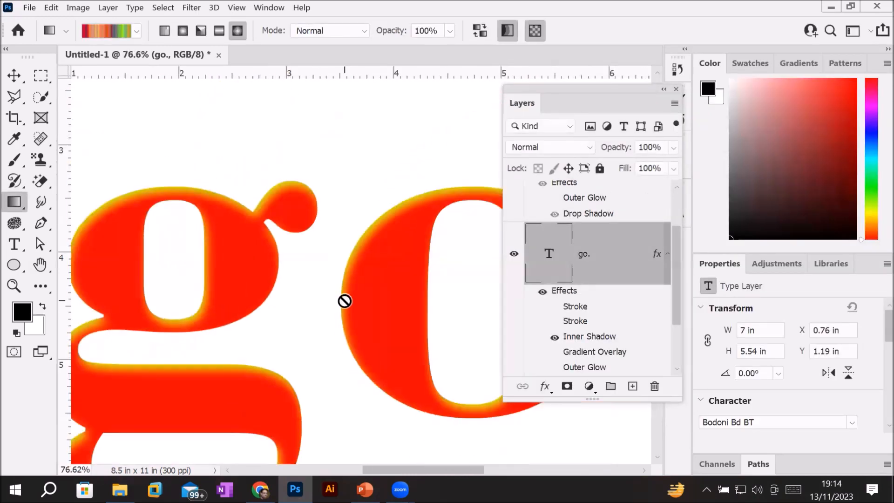
pyautogui.scroll(3, 343, 296)
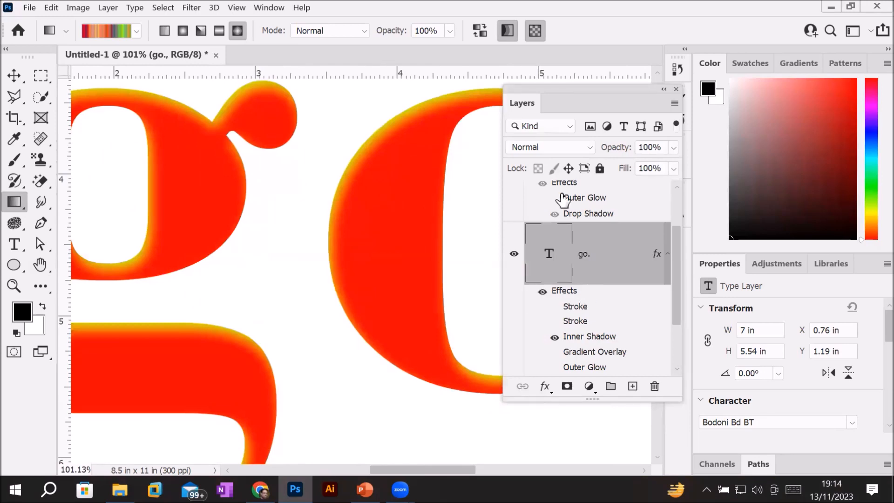
# Step: Add the 10 px blue outside Stroke and an Inner Bevel style Bevel & Emboss to the go. text, and apply them
pyautogui.click(544, 391)
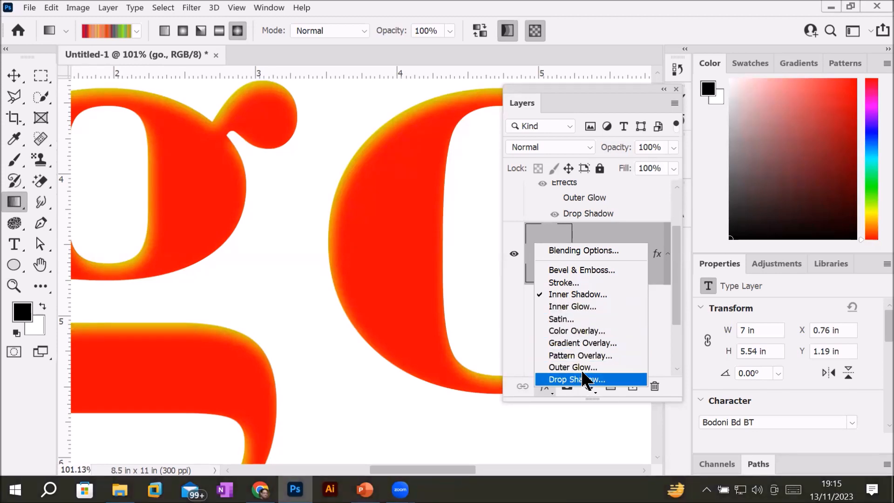
pyautogui.click(599, 283)
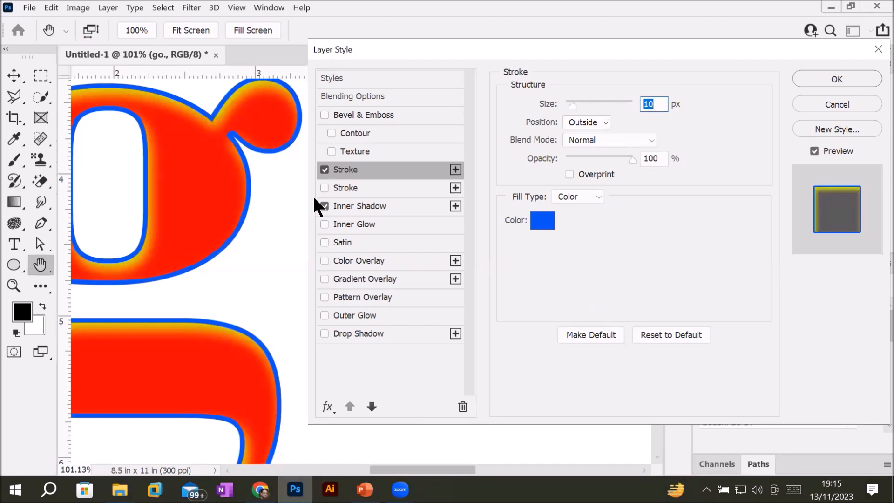
pyautogui.click(356, 112)
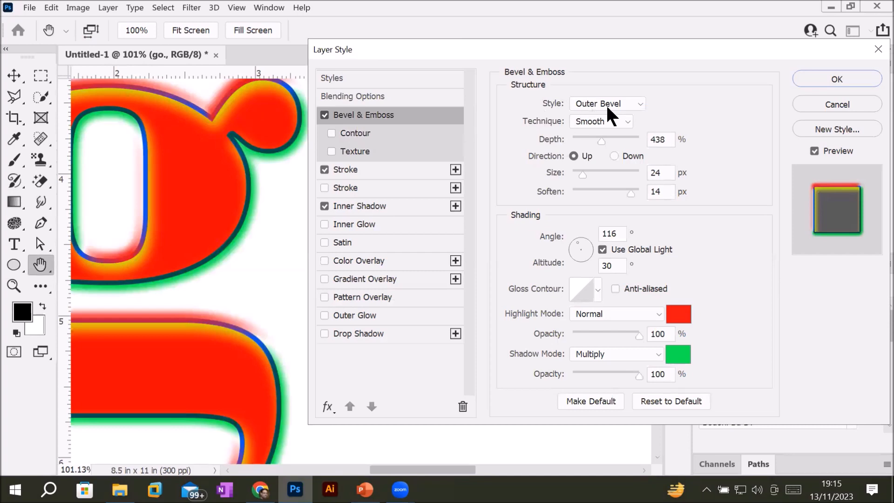
pyautogui.click(635, 97)
pyautogui.click(622, 125)
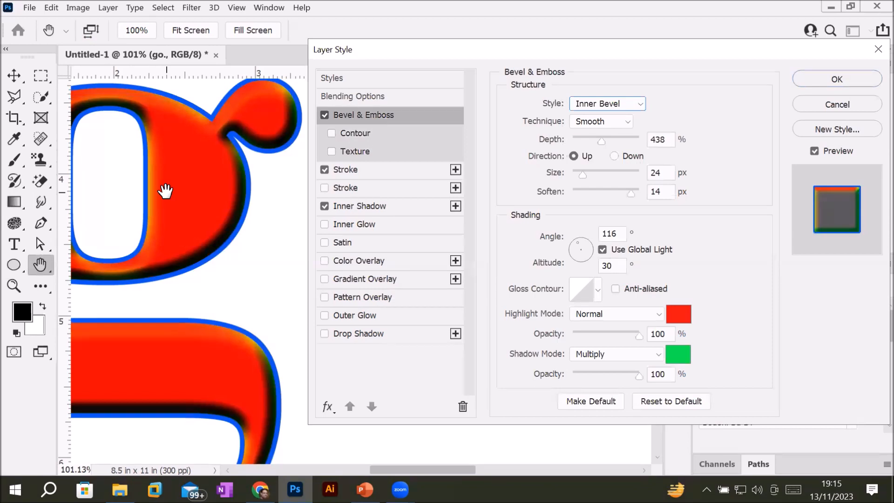
pyautogui.click(848, 80)
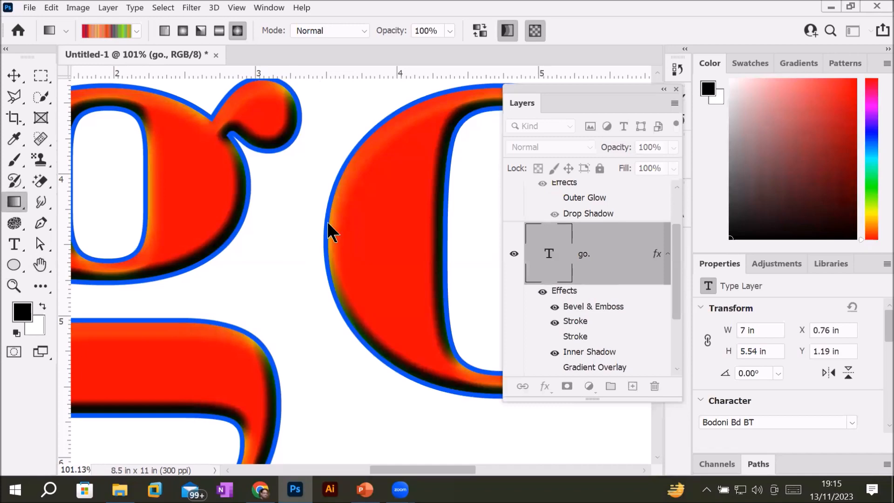
pyautogui.scroll(-3, 327, 222)
pyautogui.scroll(-1, 431, 286)
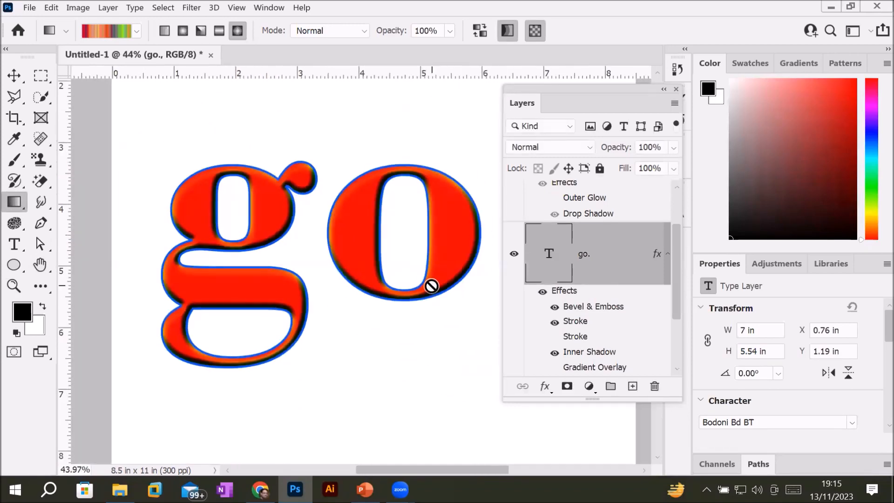
pyautogui.scroll(-2, 432, 286)
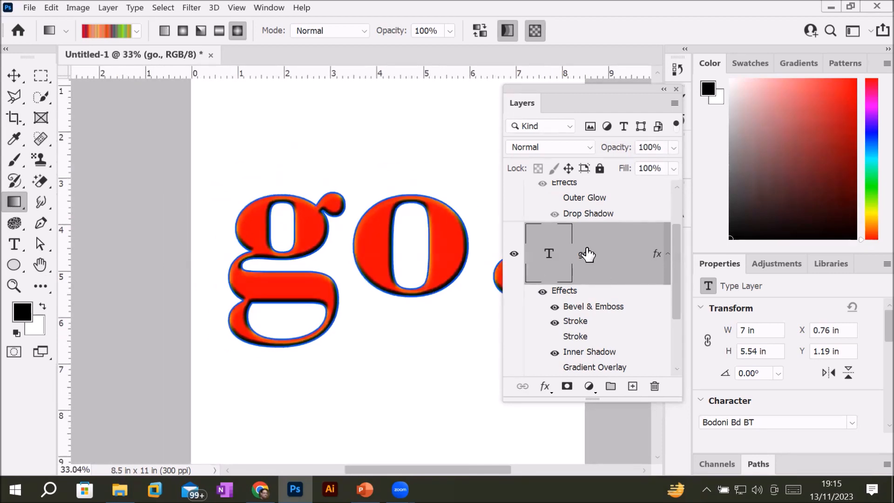
# Step: Save the go. text's effects as a new style named "innerShadow with Stroke" and check it among the saved styles
pyautogui.click(545, 387)
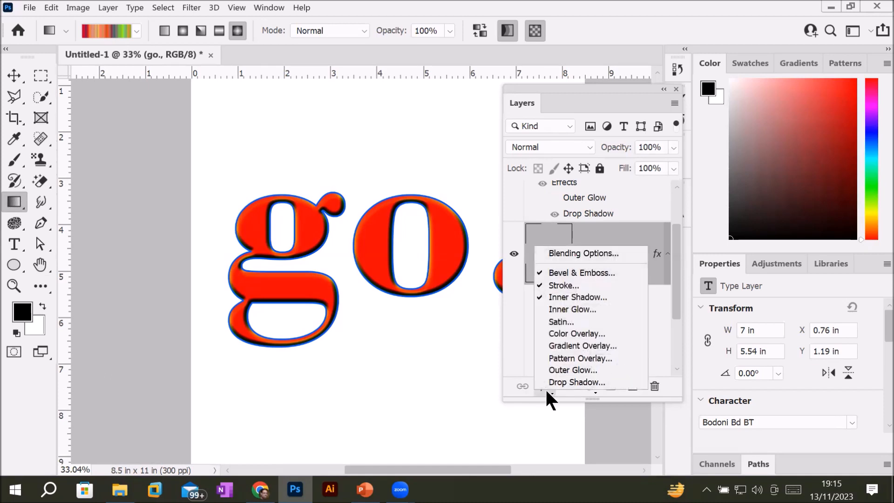
pyautogui.click(580, 249)
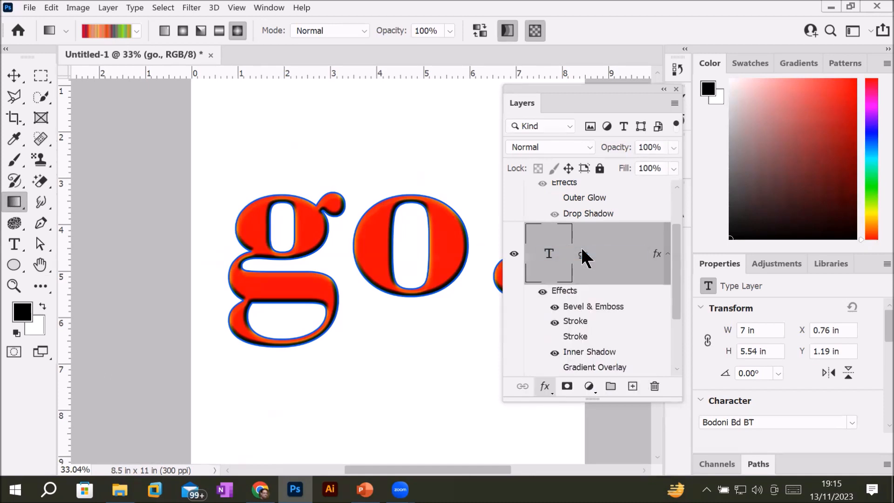
pyautogui.doubleClick(582, 250)
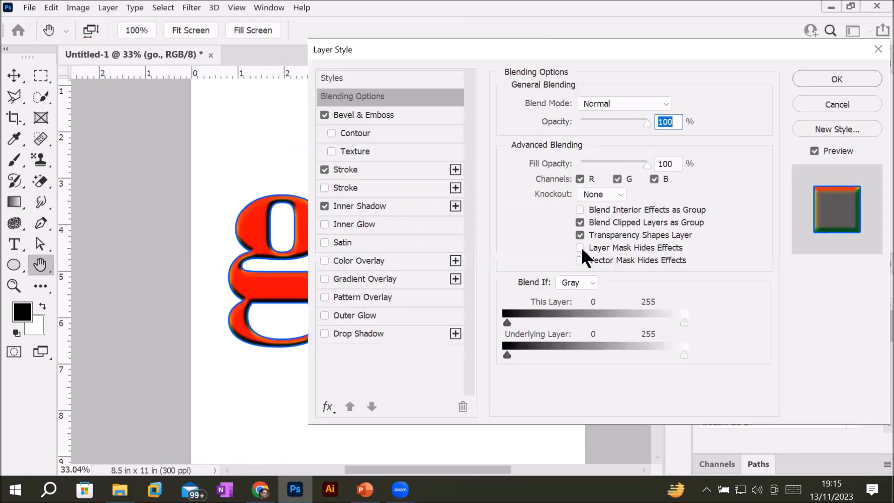
pyautogui.click(826, 126)
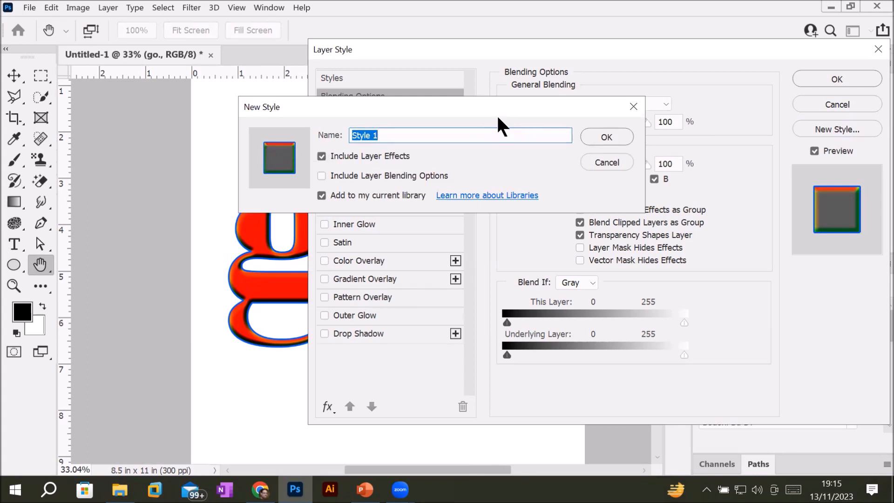
pyautogui.write('innerShadow with ')
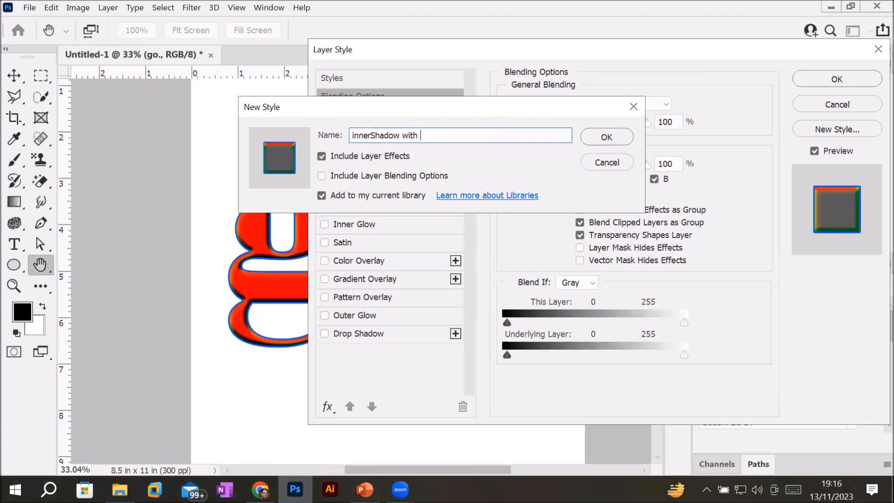
pyautogui.write('Stroke')
pyautogui.press('Return')
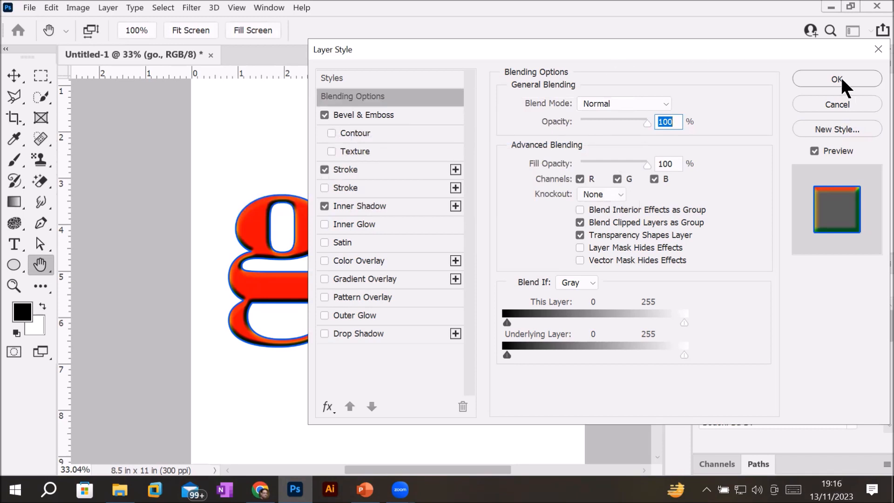
pyautogui.click(334, 73)
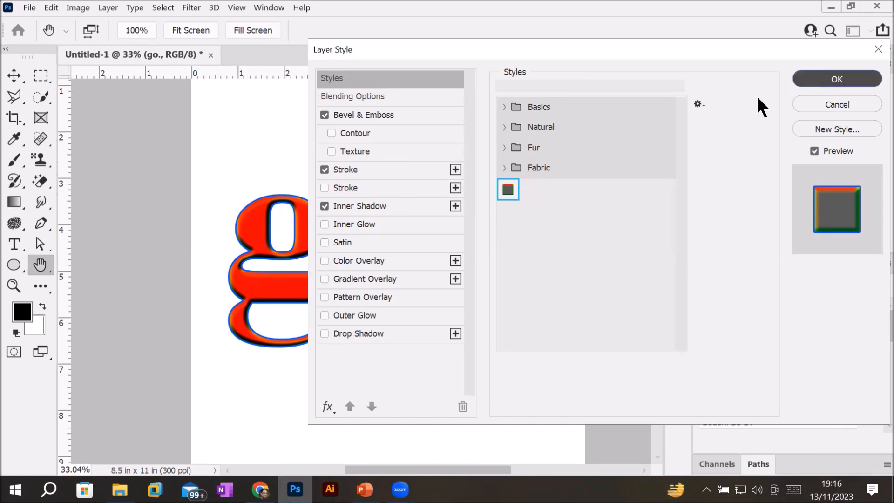
pyautogui.press('g')
pyautogui.press('Return')
# Step: Add a new text layer reading TEXT and place it below the go. text
pyautogui.scroll(-3, 417, 336)
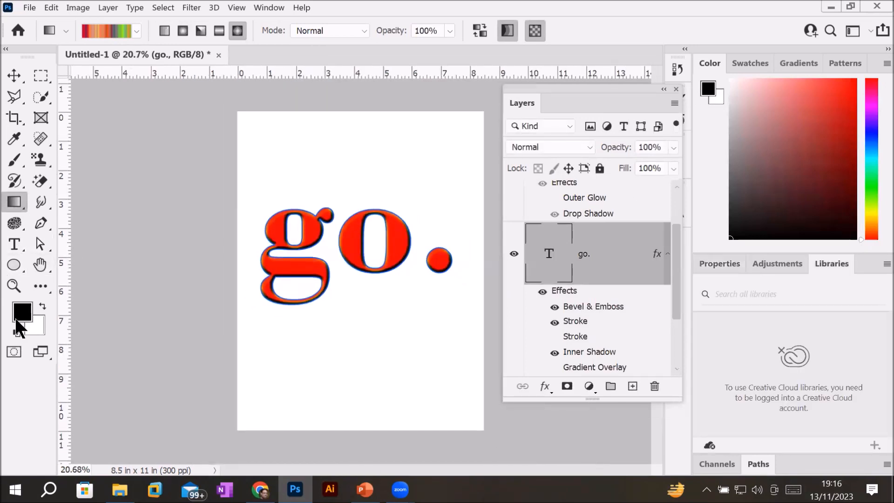
pyautogui.click(14, 242)
pyautogui.click(293, 366)
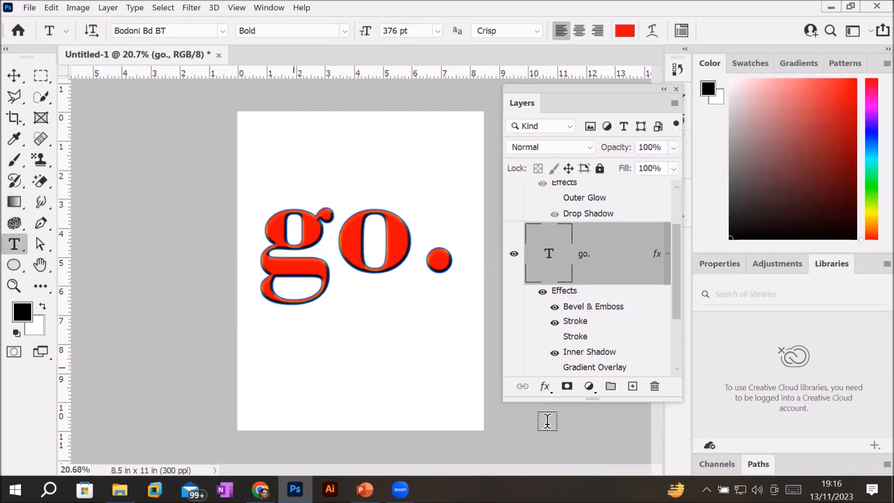
pyautogui.write('TE')
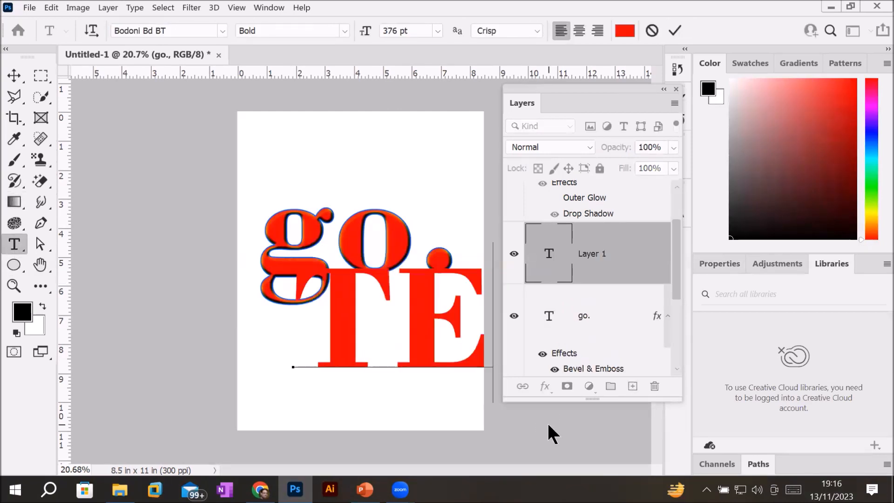
pyautogui.click(15, 76)
pyautogui.moveTo(419, 325); pyautogui.dragTo(349, 367)
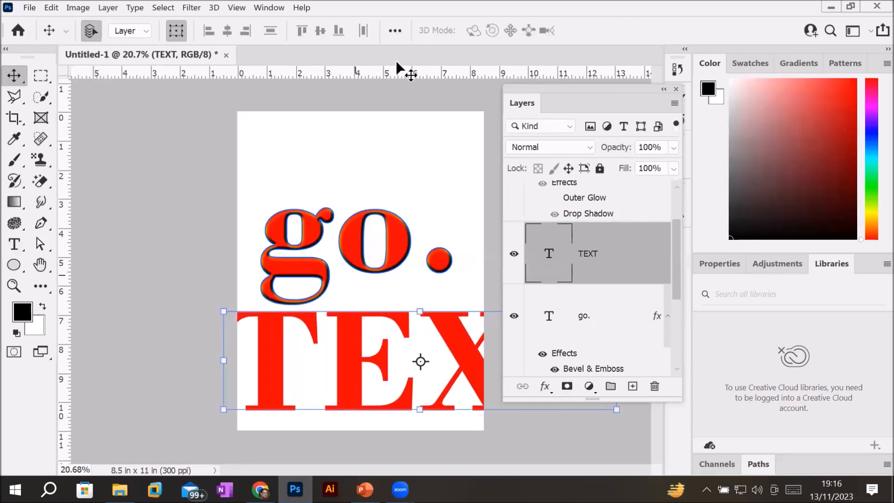
# Step: Set the TEXT layer's font size to 200 pt and reposition it within the page, just below go
pyautogui.click(14, 244)
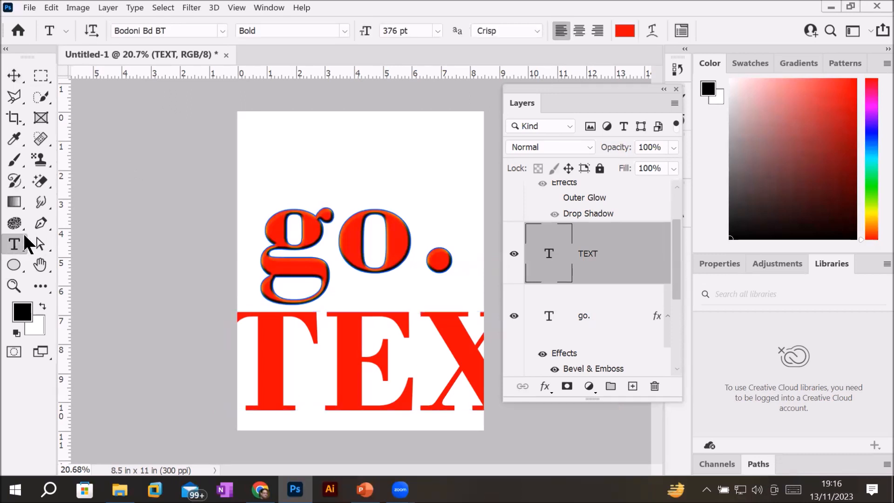
pyautogui.click(412, 31)
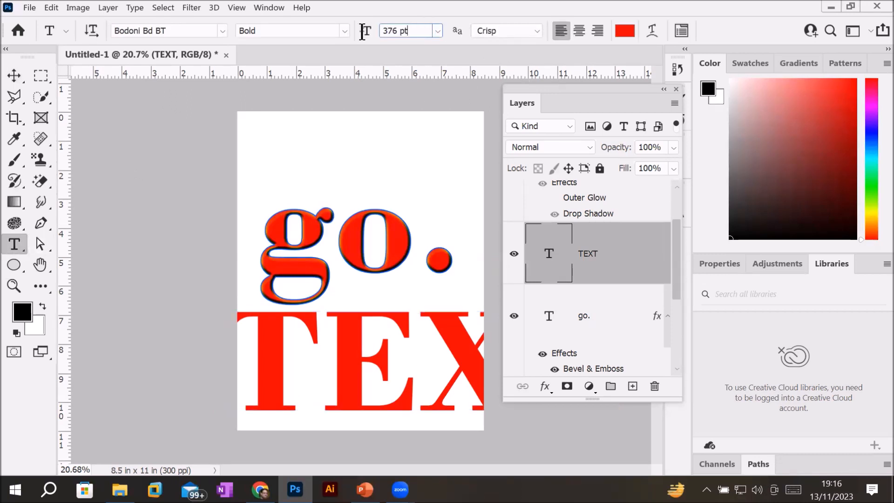
pyautogui.write('200')
pyautogui.press('Return')
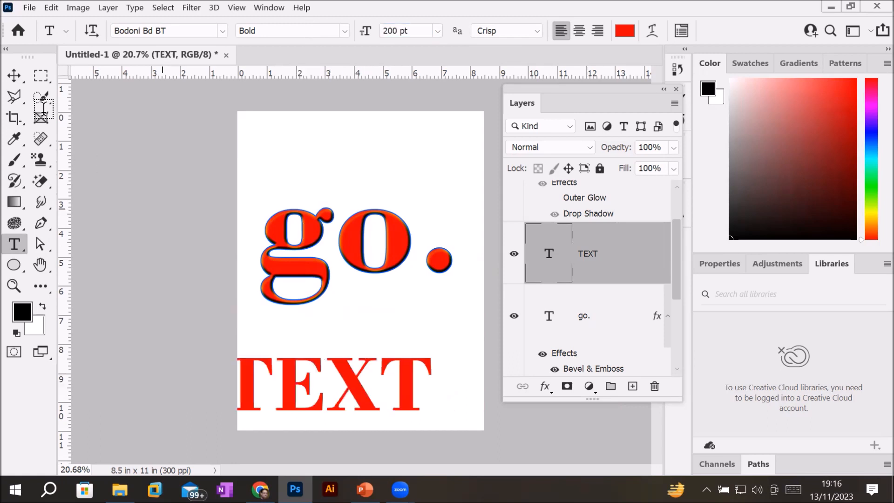
pyautogui.click(13, 75)
pyautogui.moveTo(351, 383); pyautogui.dragTo(382, 341)
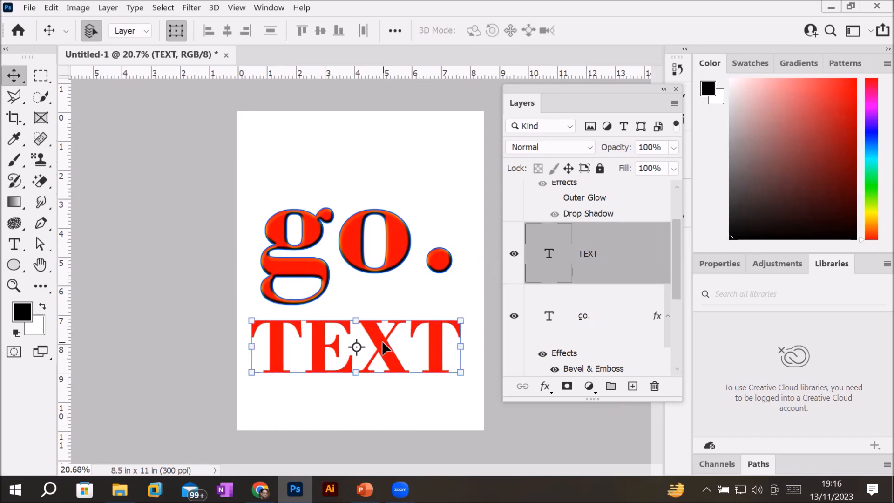
# Step: Apply the saved innerShadow with Stroke style to the TEXT layer
pyautogui.click(544, 386)
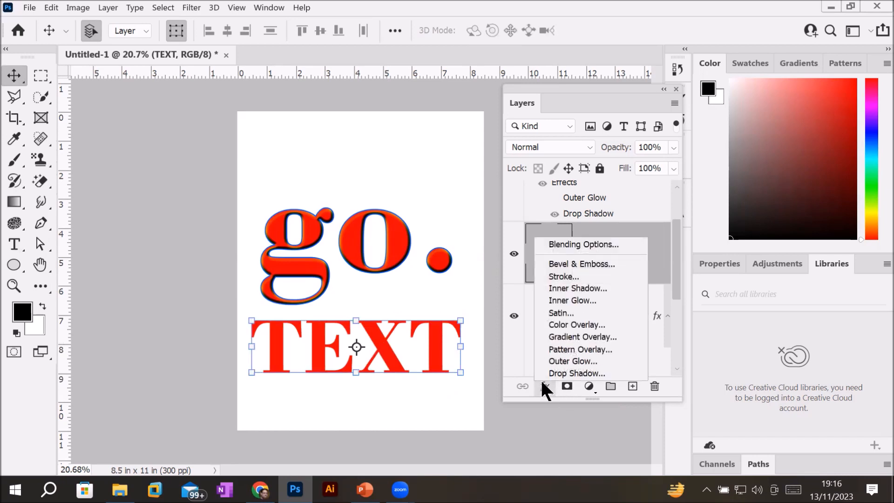
pyautogui.click(557, 246)
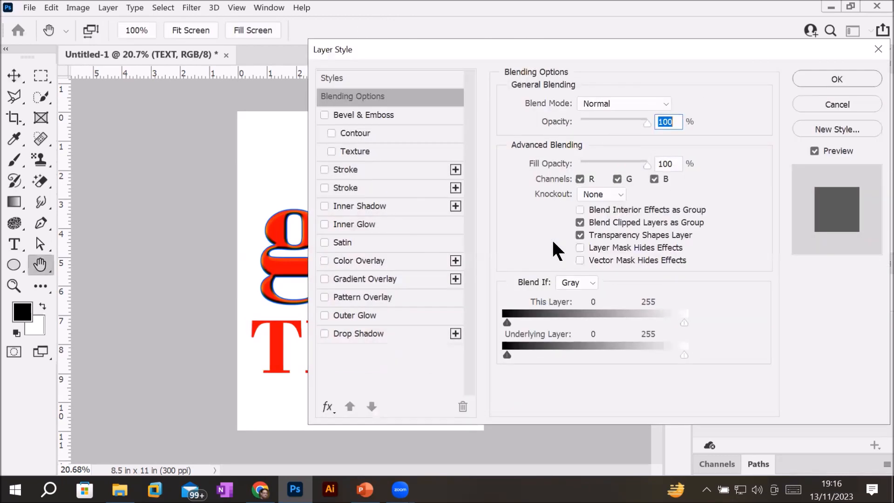
pyautogui.click(329, 77)
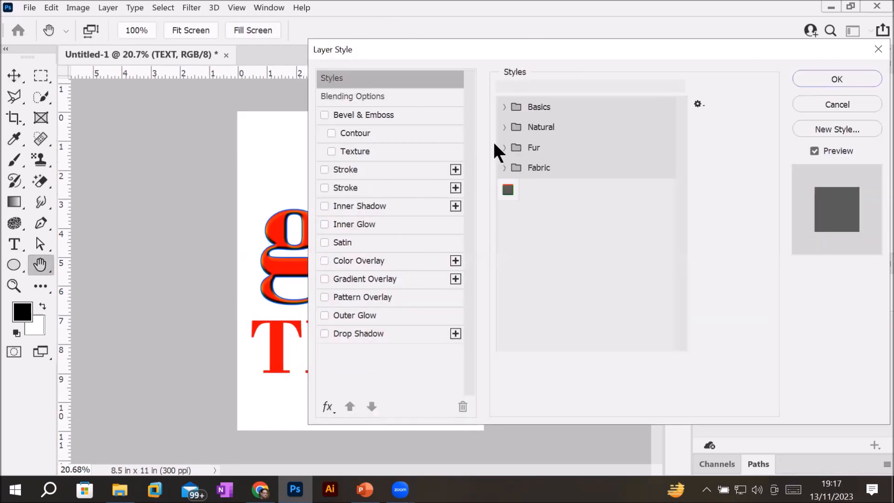
pyautogui.moveTo(532, 45); pyautogui.dragTo(663, 27)
pyautogui.click(639, 172)
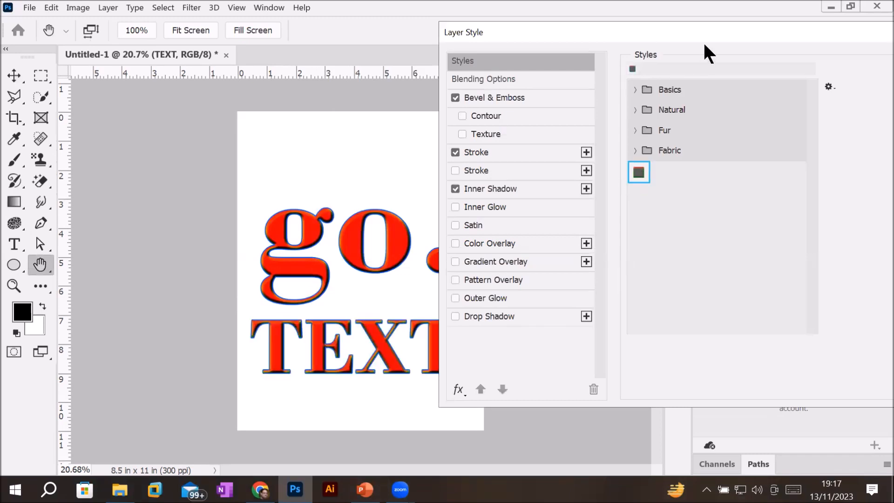
pyautogui.click(850, 74)
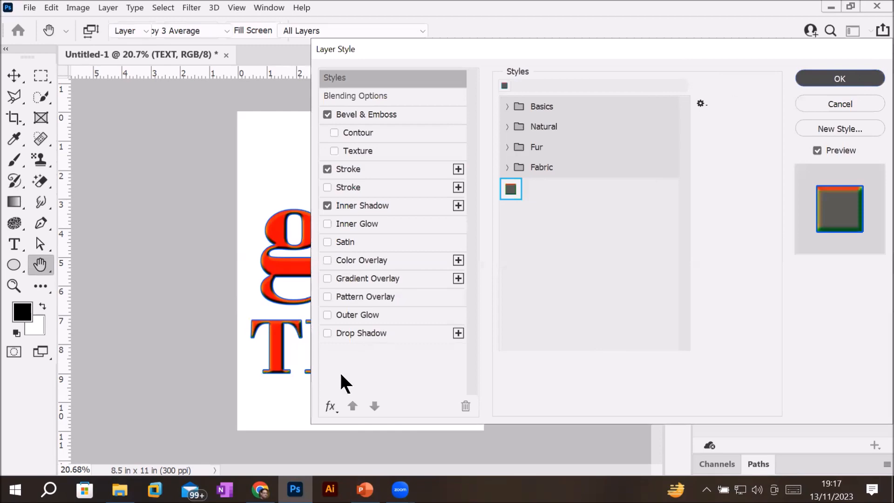
pyautogui.scroll(2, 391, 329)
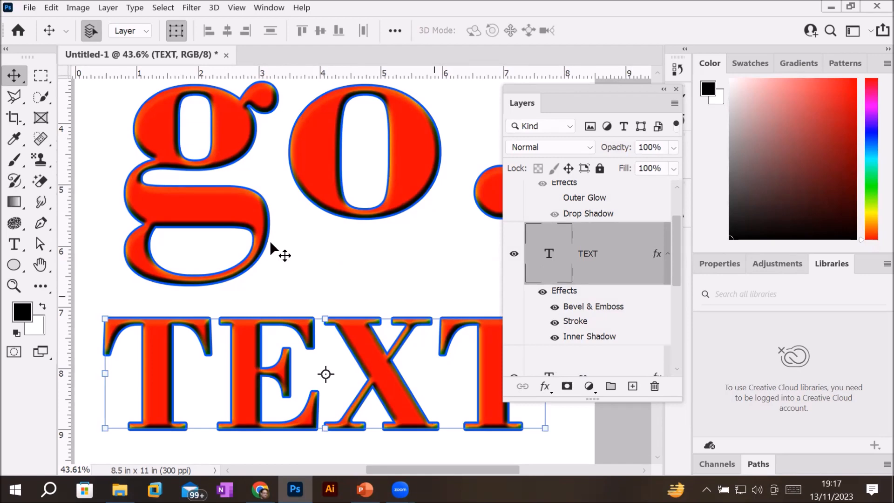
# Step: Draw a rectangle shape about 482 by 311 px between the go. and TEXT lettering
pyautogui.moveTo(15, 262); pyautogui.dragTo(364, 285)
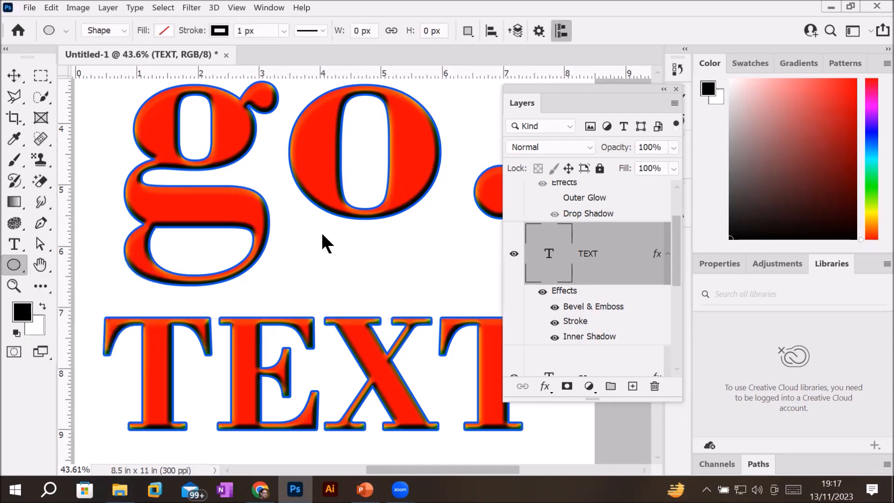
pyautogui.hotkey('shift', 'u')
pyautogui.moveTo(321, 232); pyautogui.dragTo(420, 295)
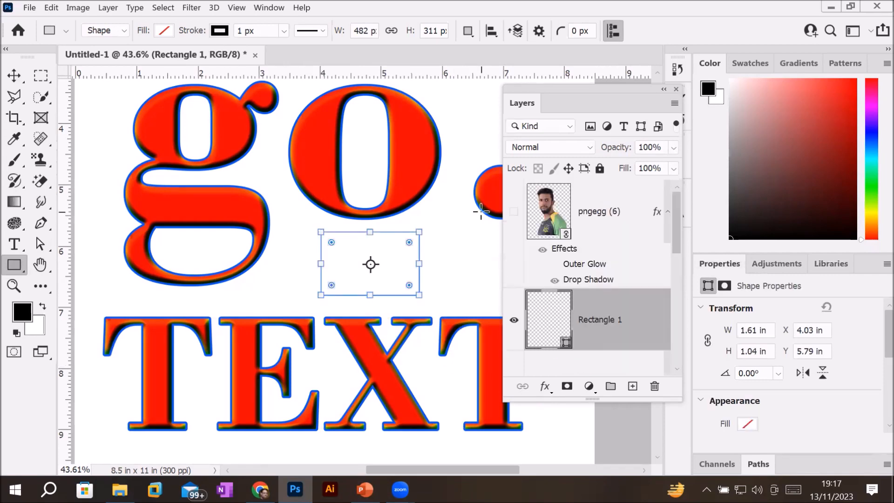
# Step: Apply the saved innerShadow with Stroke style to the rectangle
pyautogui.scroll(3, 481, 211)
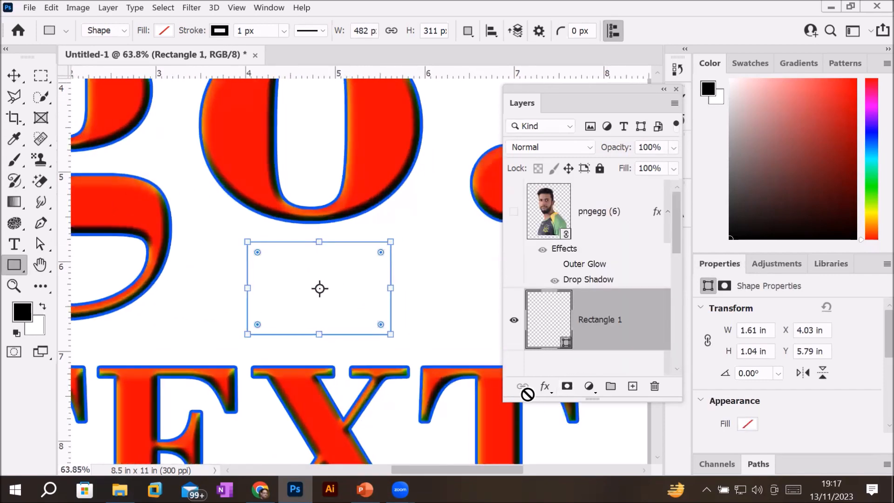
pyautogui.click(545, 386)
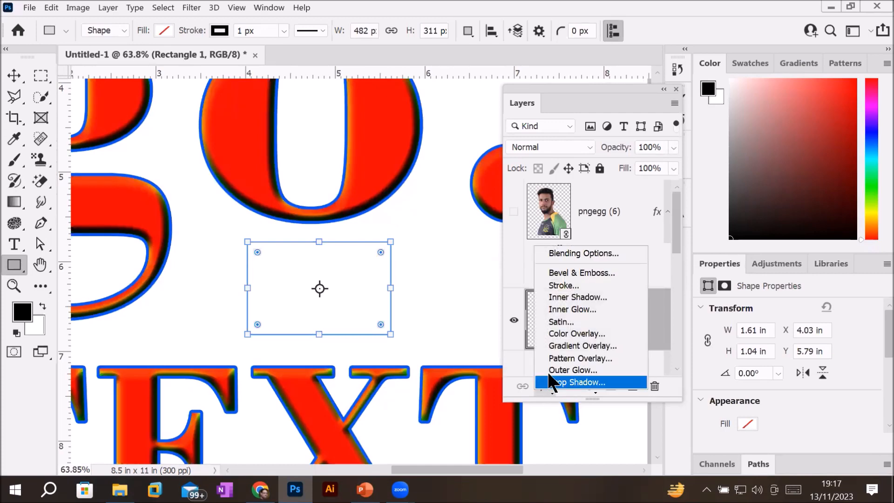
pyautogui.click(563, 246)
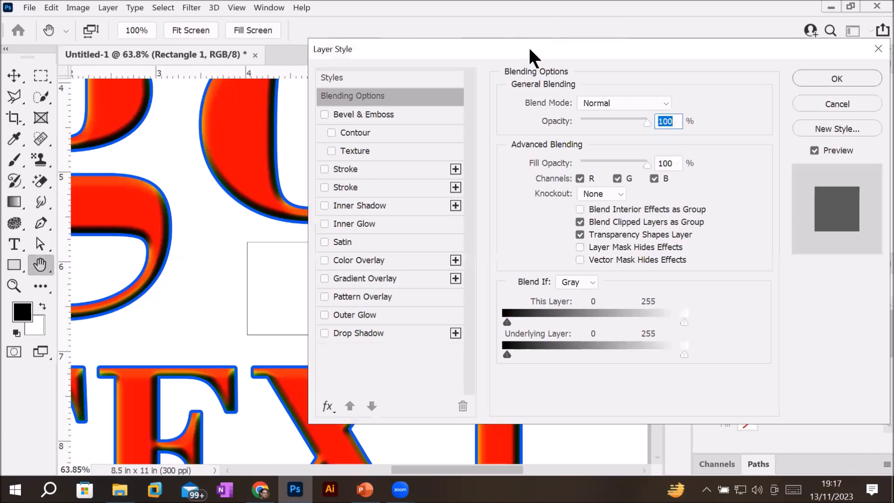
pyautogui.moveTo(529, 48); pyautogui.dragTo(657, 60)
pyautogui.click(464, 86)
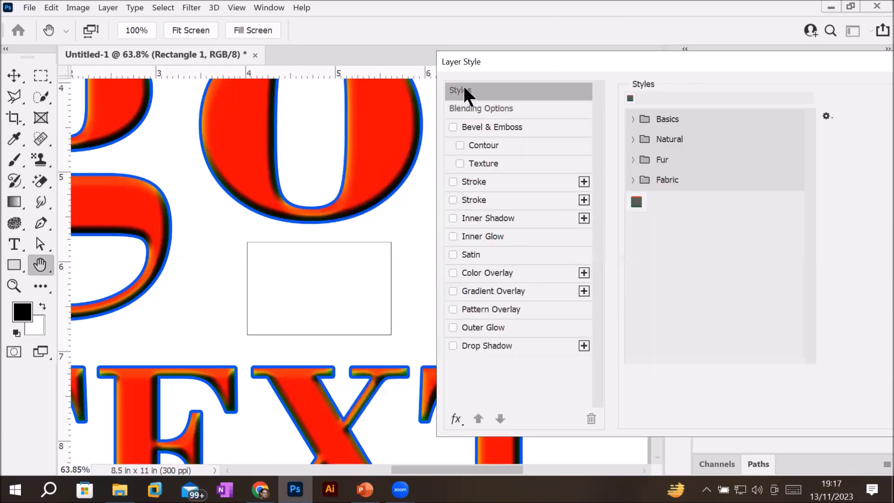
pyautogui.click(636, 202)
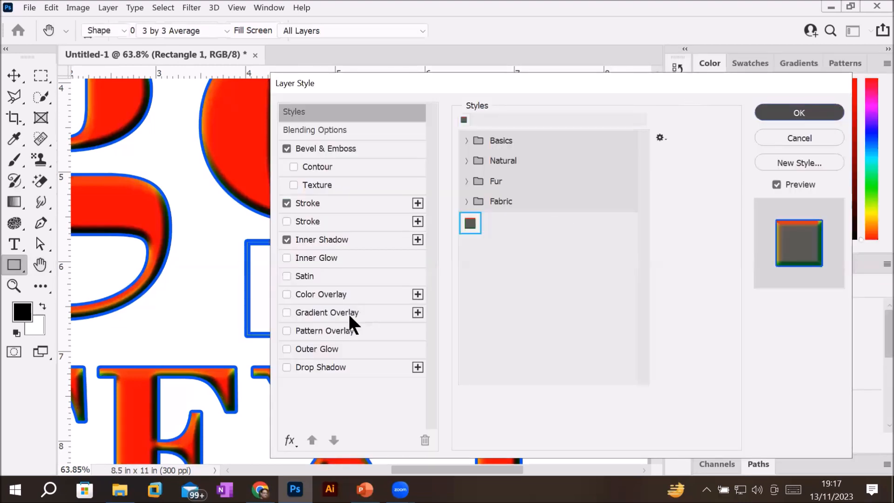
pyautogui.press('Return')
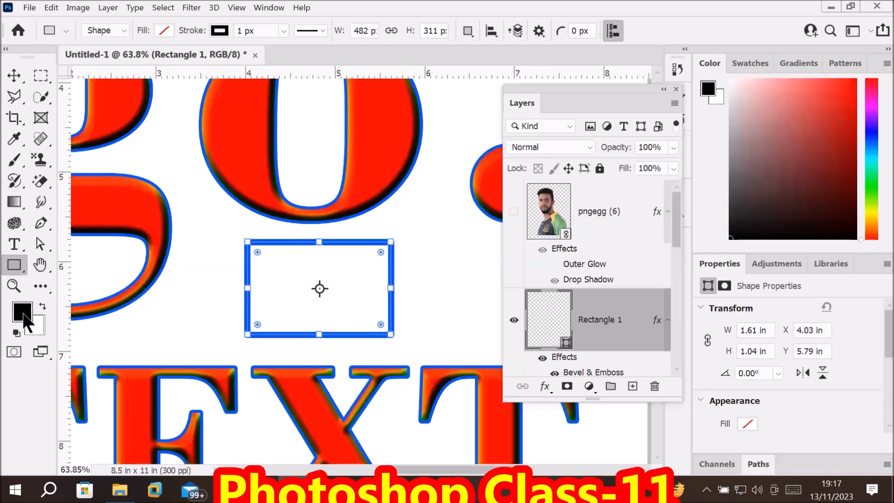
# Step: Fill the rectangle with the orange from the recently used colors and inspect its styled edges
pyautogui.click(166, 31)
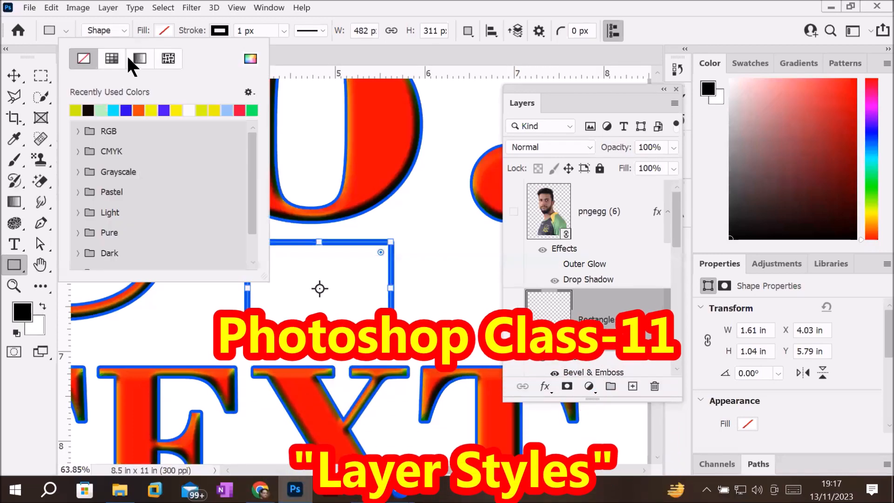
pyautogui.click(139, 110)
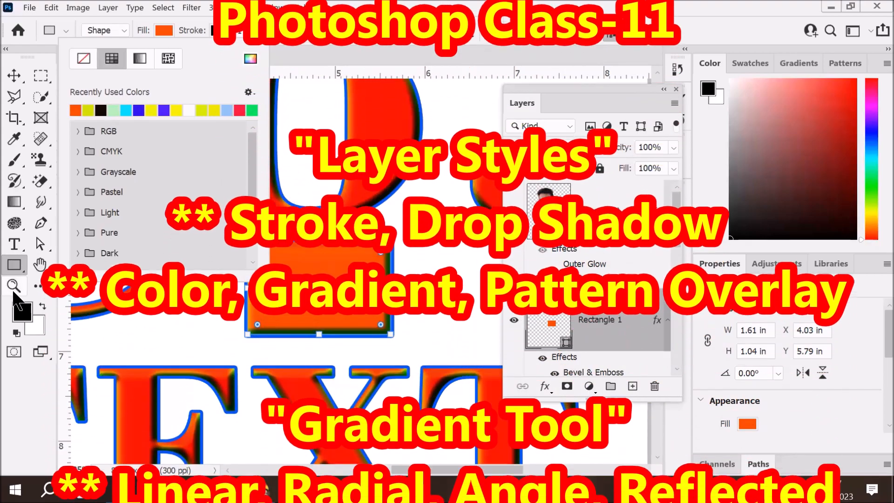
pyautogui.press('Escape')
pyautogui.scroll(3, 402, 327)
pyautogui.click(14, 285)
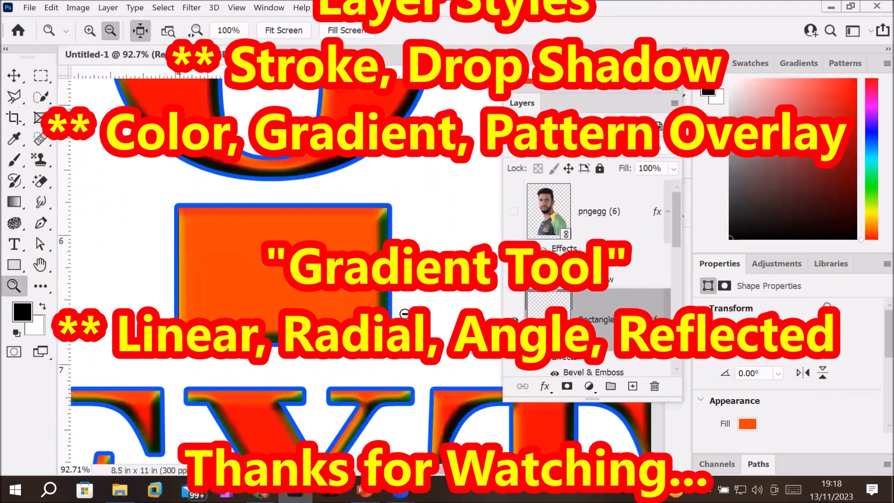
pyautogui.scroll(2, 407, 316)
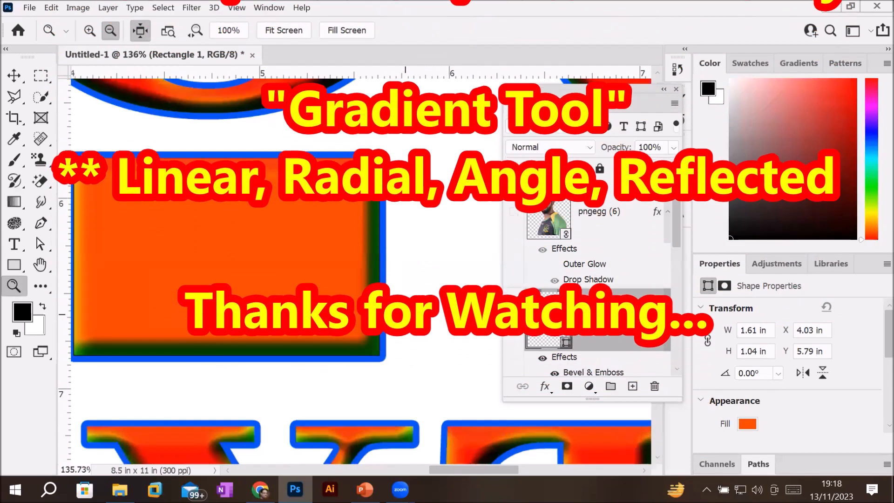
pyautogui.scroll(-1, 407, 316)
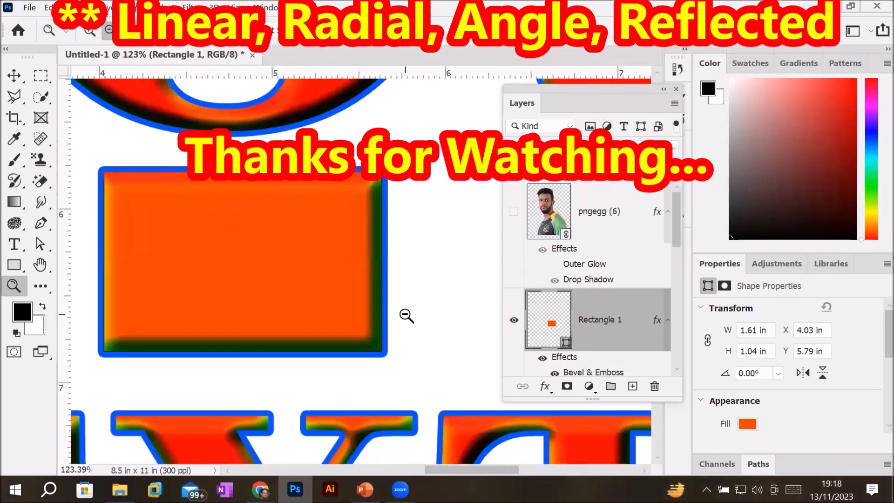
pyautogui.scroll(-3, 407, 315)
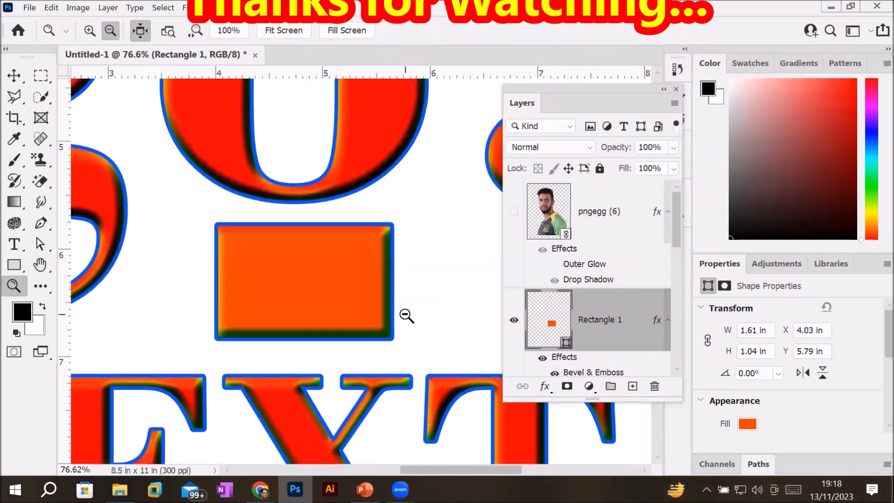
pyautogui.scroll(-2, 406, 316)
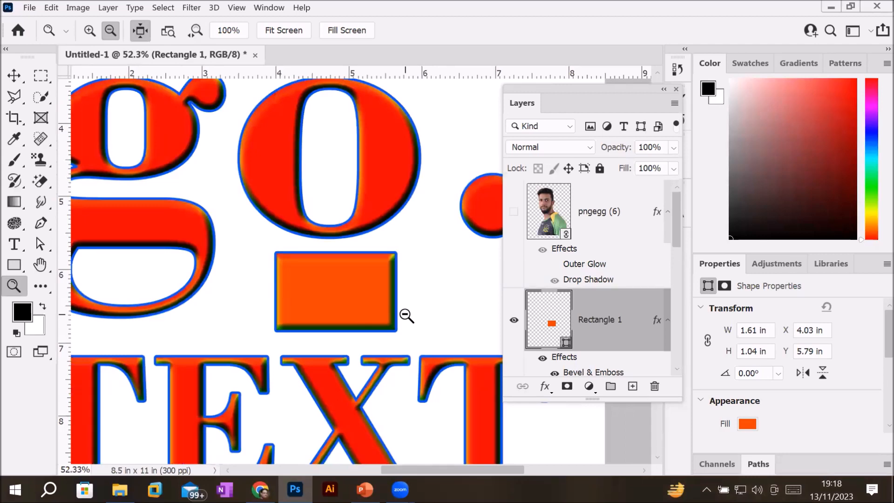